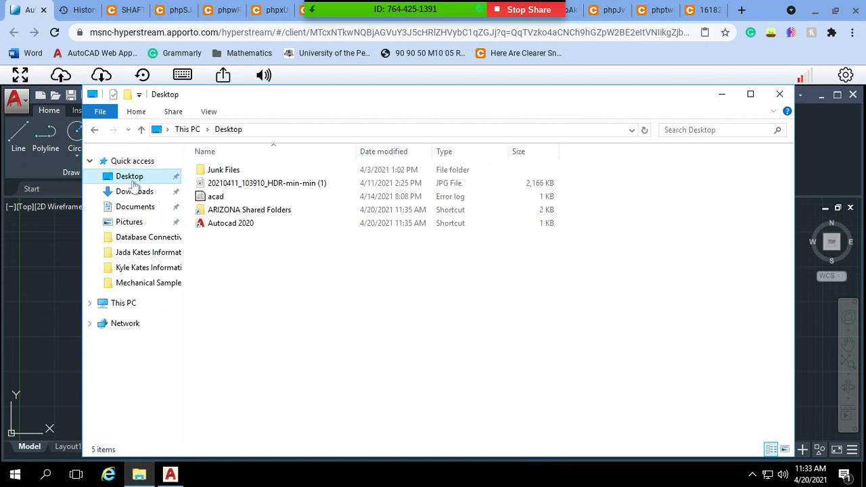
Step: Open the recent drawing Isometric Classwork 19.04.21 with AutoCAD Application, ready for work on the isometric base
click(120, 162)
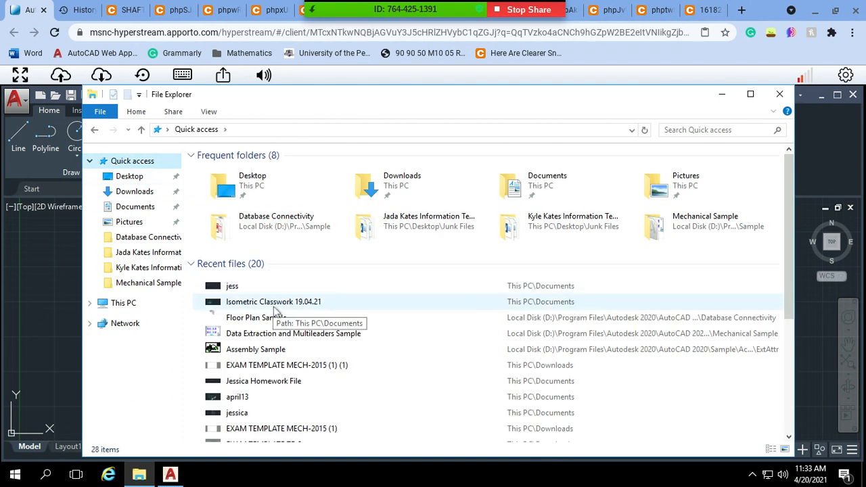
double_click(274, 304)
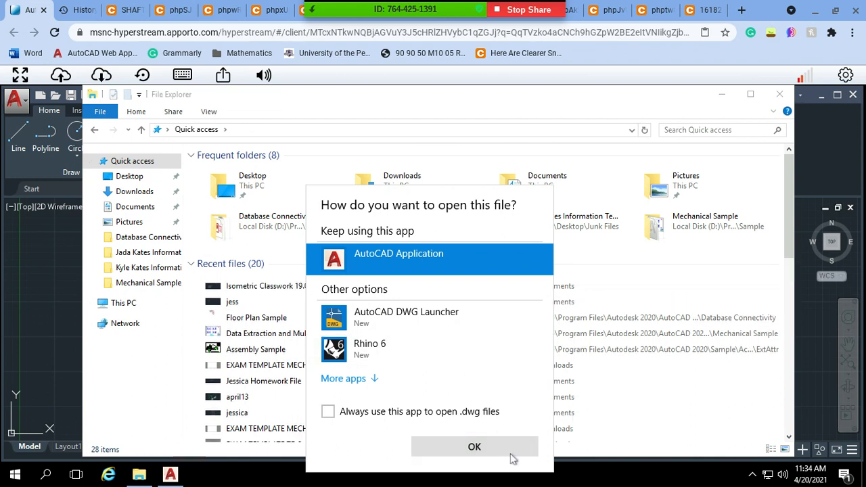
click(512, 457)
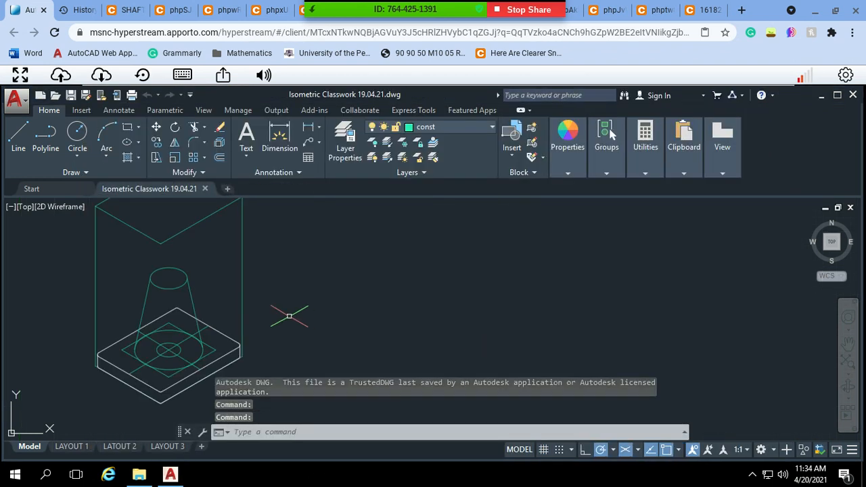
key(Escape)
key(Escape)
key(Escape)
text(pa)
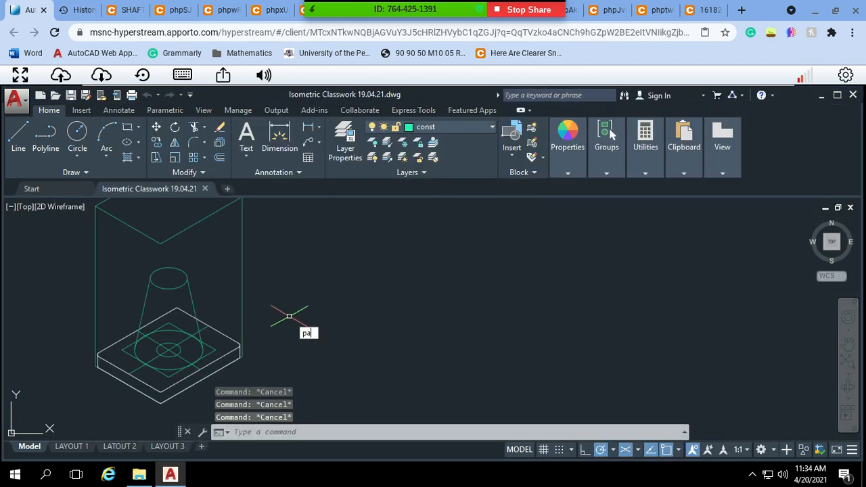
text(n)
key(Return)
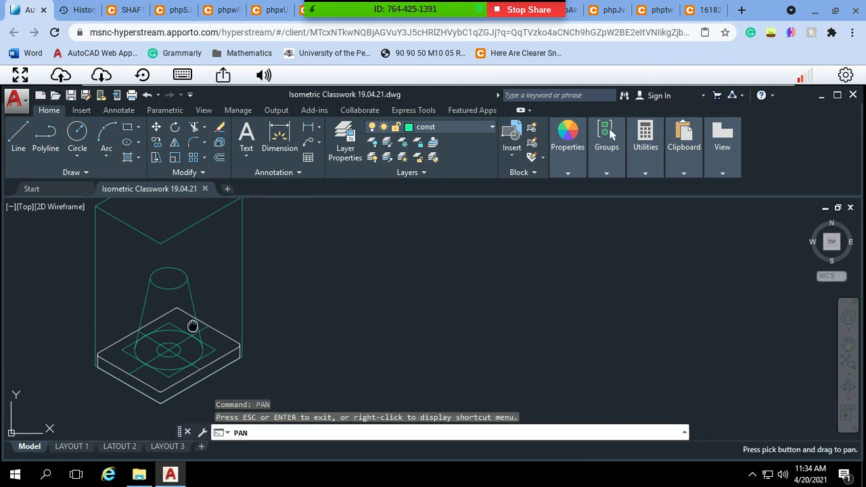
mouse_move(194, 326)
mouse_down()
mouse_move(421, 312)
mouse_move(437, 319)
mouse_move(388, 332)
mouse_up()
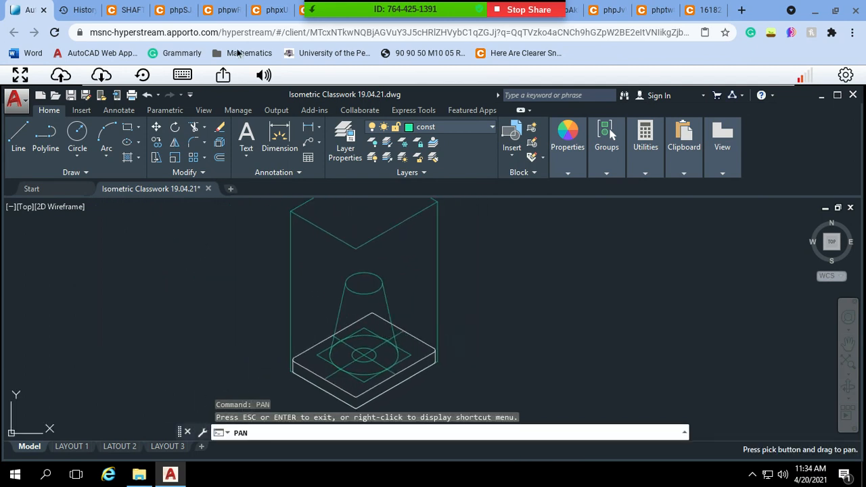
key(Escape)
Step: Switch to the browser references and examine the Shaft Support Assembly section, plan view and component detail drawings
click(126, 5)
scroll(245, 296, down, 3)
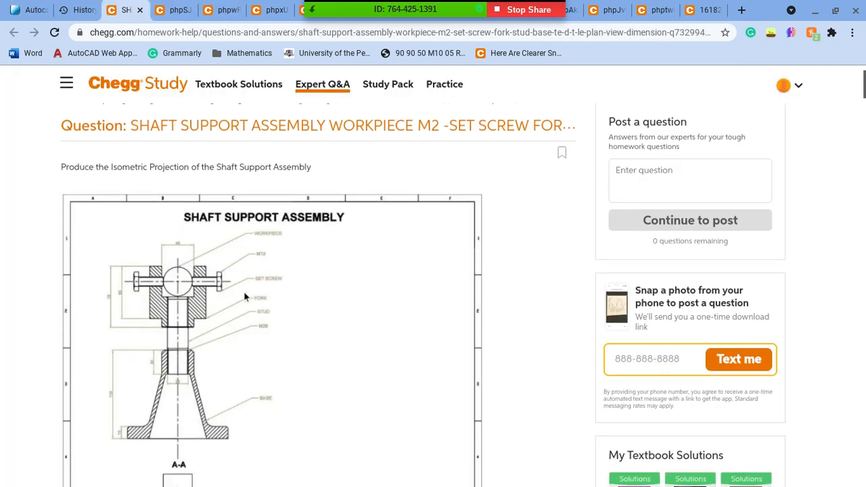
ctrl+scroll(245, 296, up, 3)
ctrl+scroll(245, 296, down, 1)
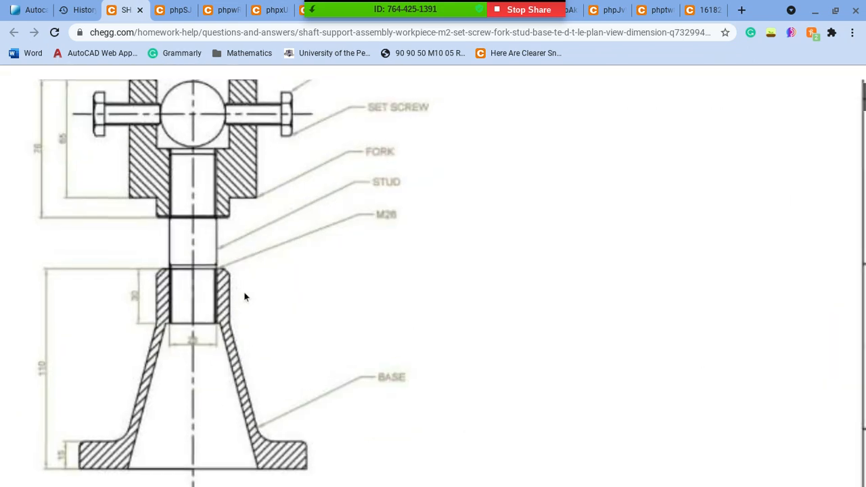
ctrl+scroll(245, 296, up, 1)
scroll(245, 296, down, 4)
scroll(245, 296, down, 5)
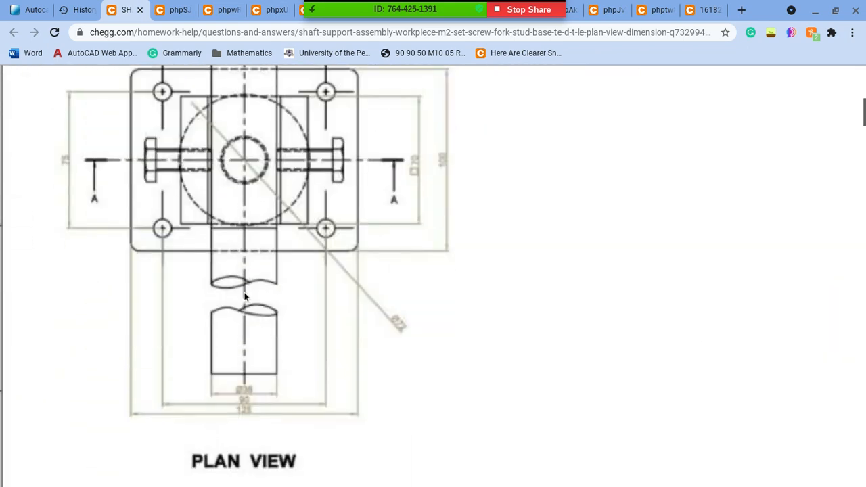
click(177, 8)
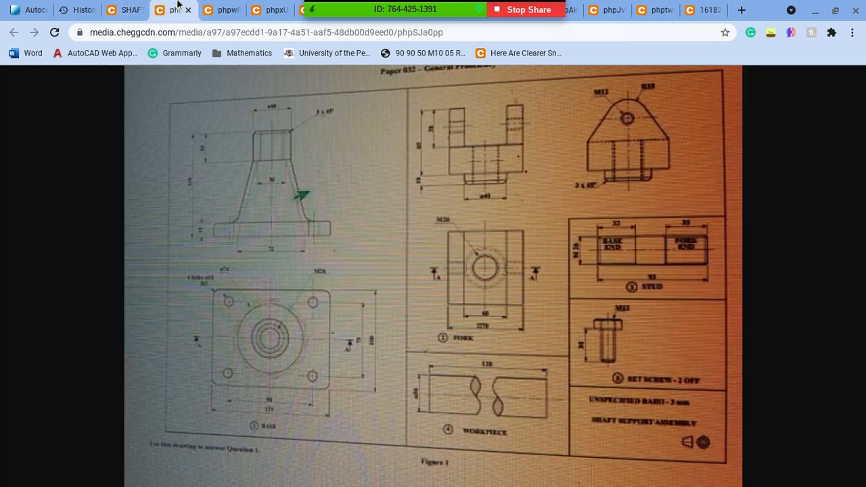
click(231, 5)
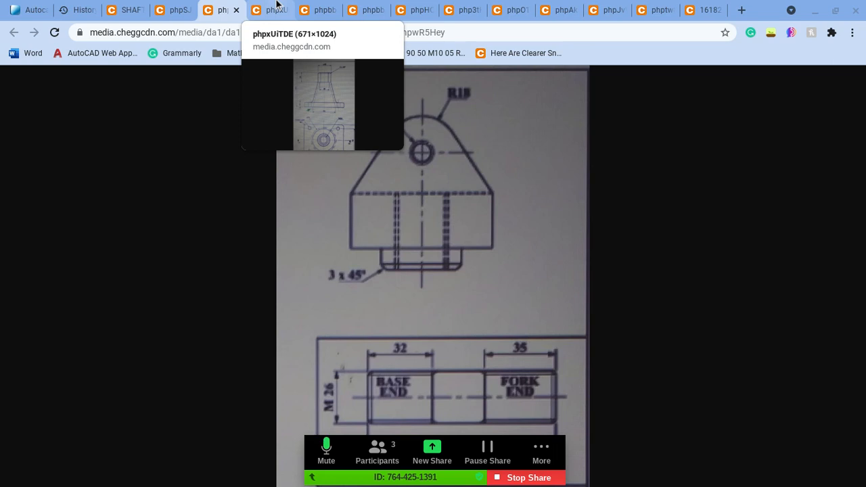
mouse_move(596, 481)
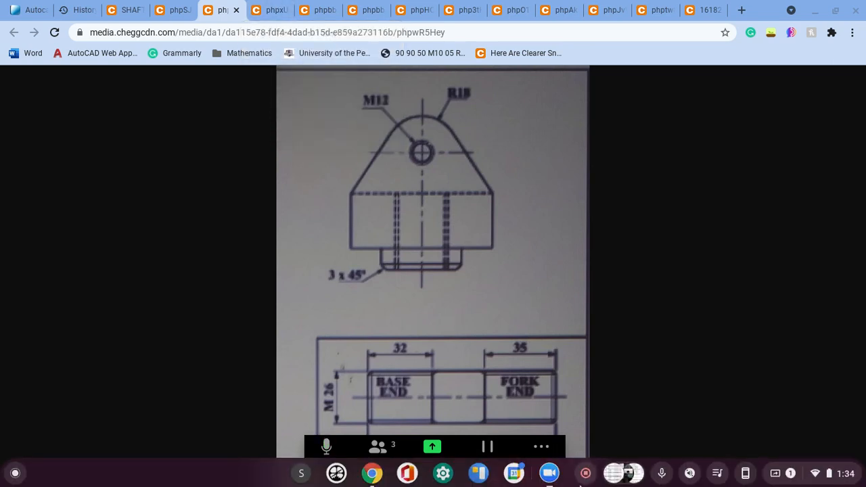
click(549, 474)
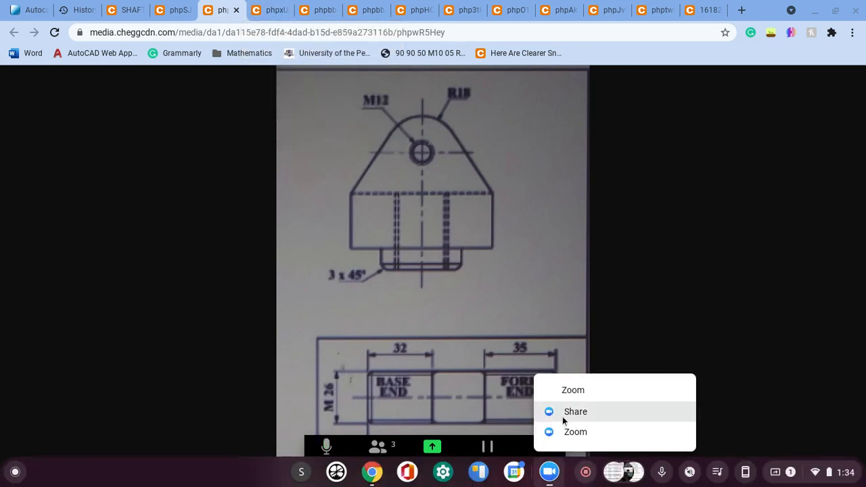
click(377, 450)
click(548, 67)
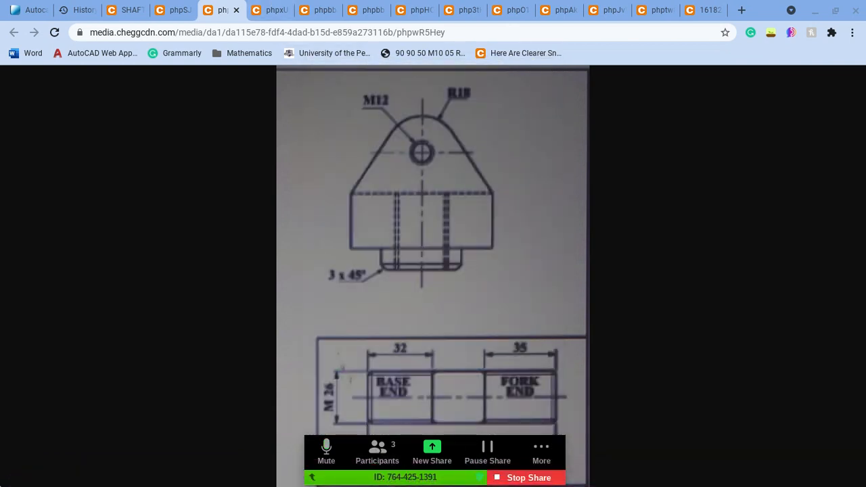
Step: Launch the Camera app and arrange it in split screen beside Chrome, giving the browser the wider share
key(super)
text(camera)
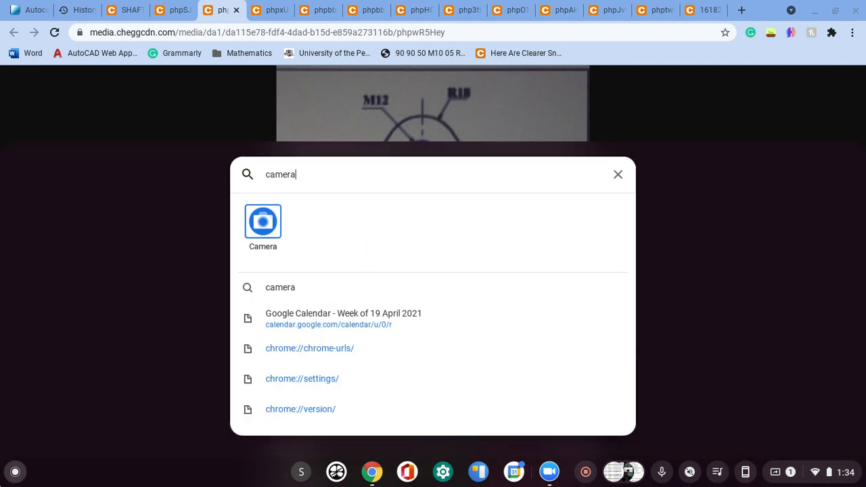
key(Return)
key(F5)
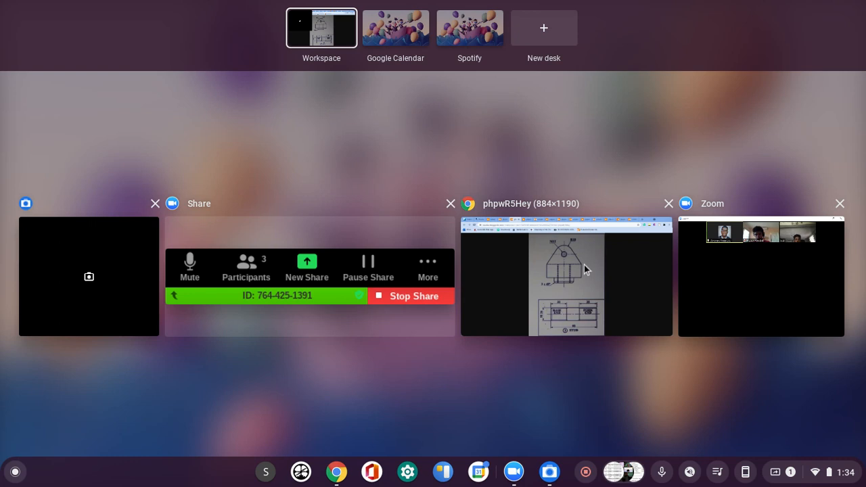
drag(585, 265, 861, 264)
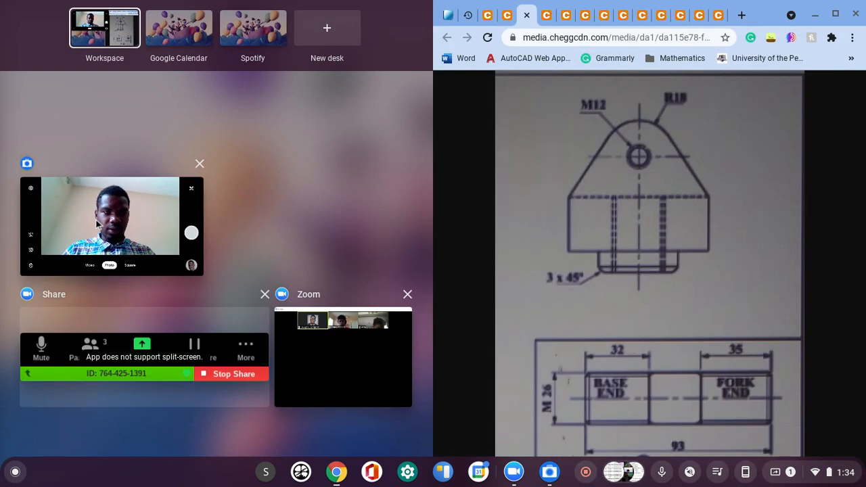
drag(47, 203, 2, 200)
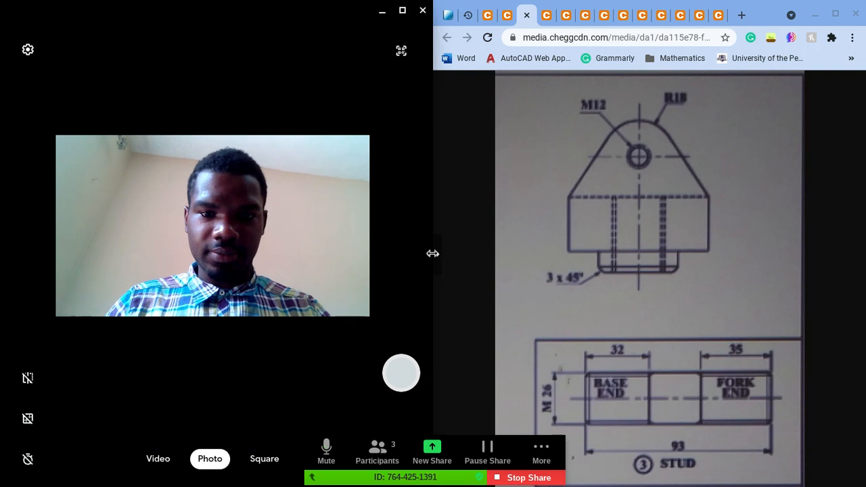
drag(433, 253, 310, 253)
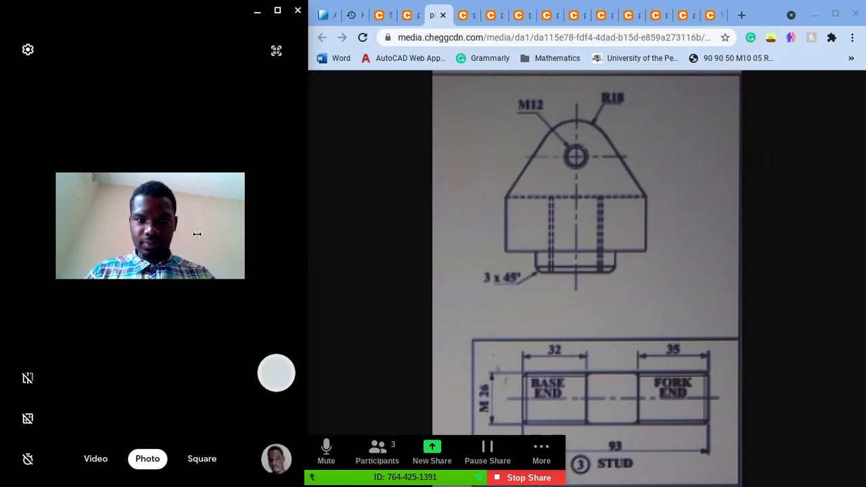
Step: Return to the AutoCAD drawing and inspect the isometric base plate and cone more closely
click(322, 14)
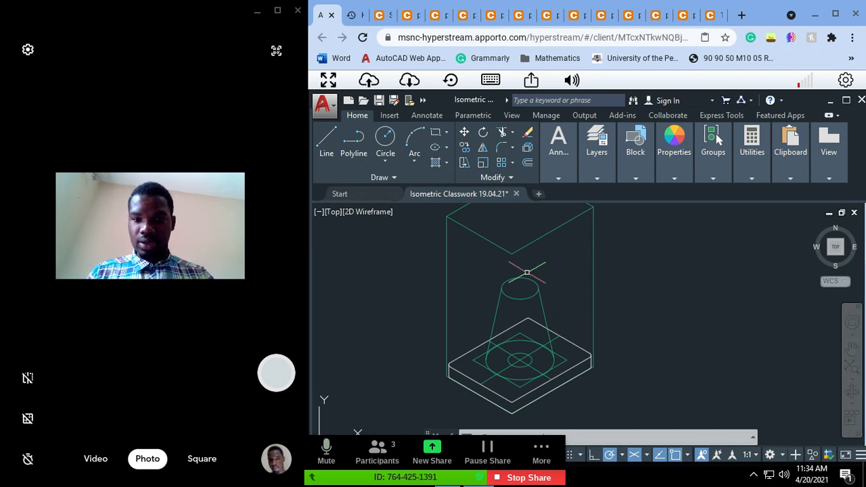
text(pan)
key(Return)
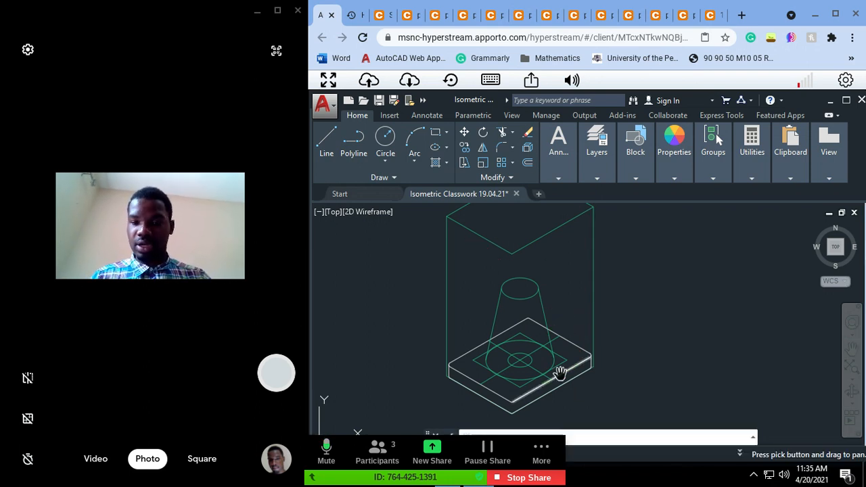
scroll(529, 362, up, 2)
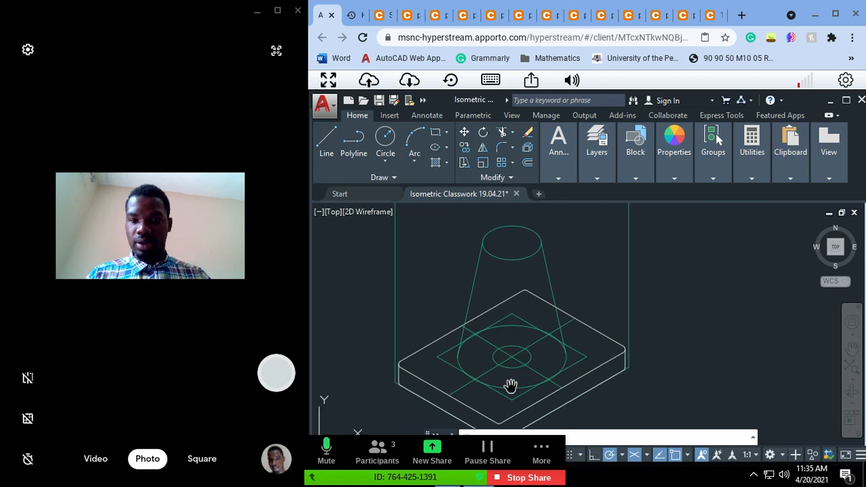
drag(510, 387, 512, 414)
key(Escape)
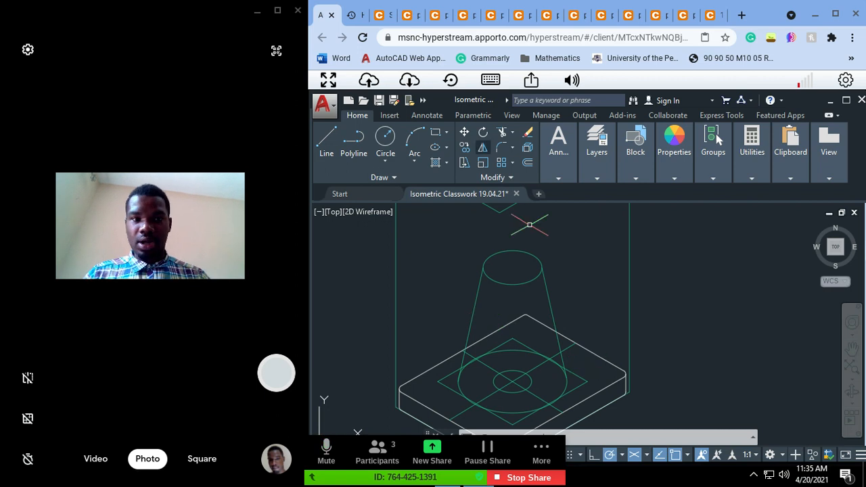
Step: Examine the reference drawings of the assembly, set screw, stud, fork and base, checking the base's corner radius and holes, and return to AutoCAD
click(378, 16)
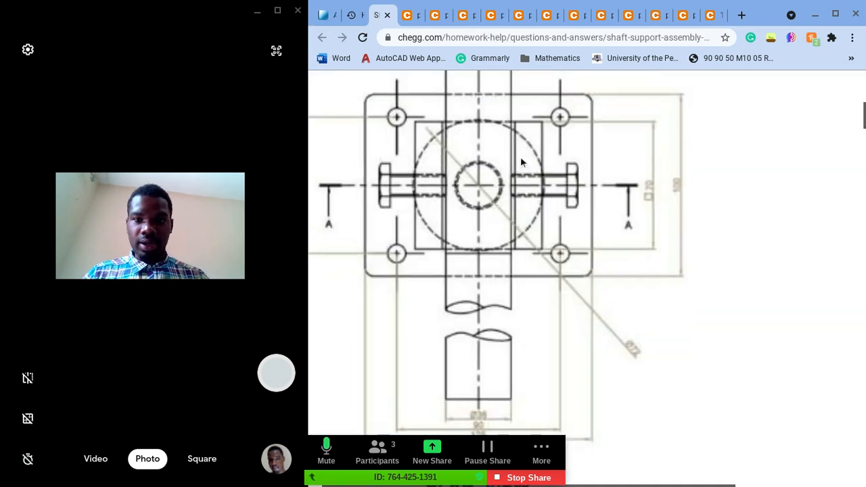
click(716, 15)
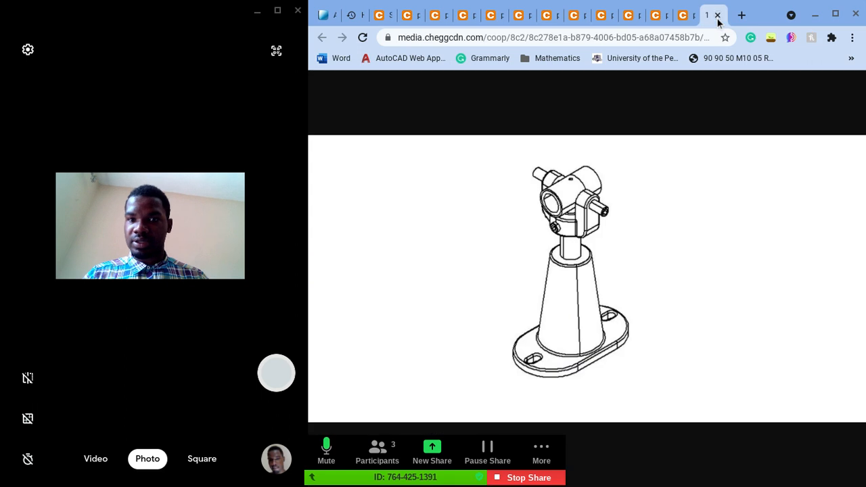
click(685, 16)
click(654, 15)
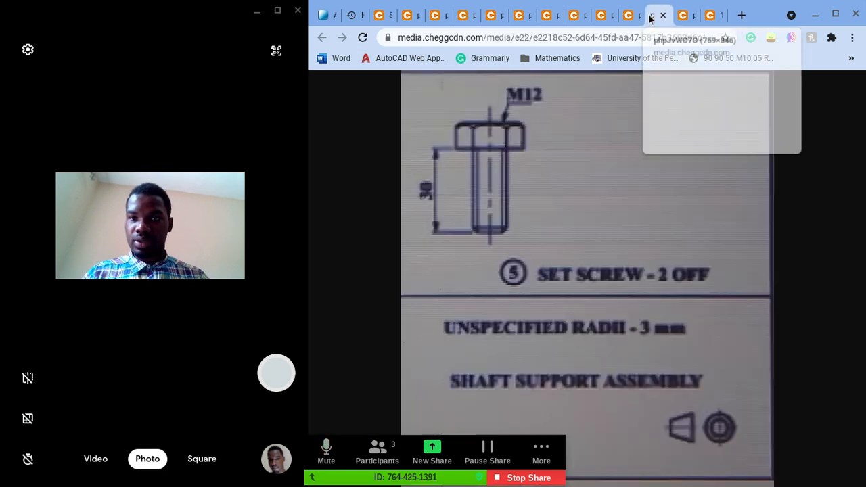
click(628, 16)
click(602, 15)
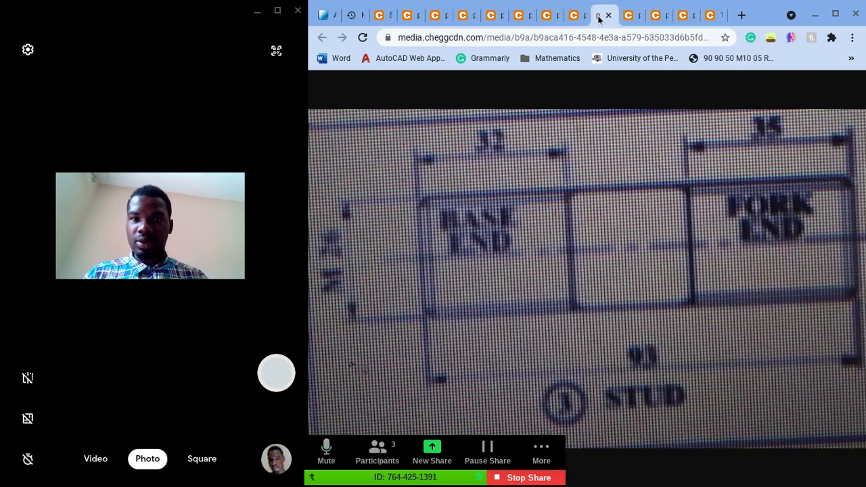
click(576, 17)
click(547, 21)
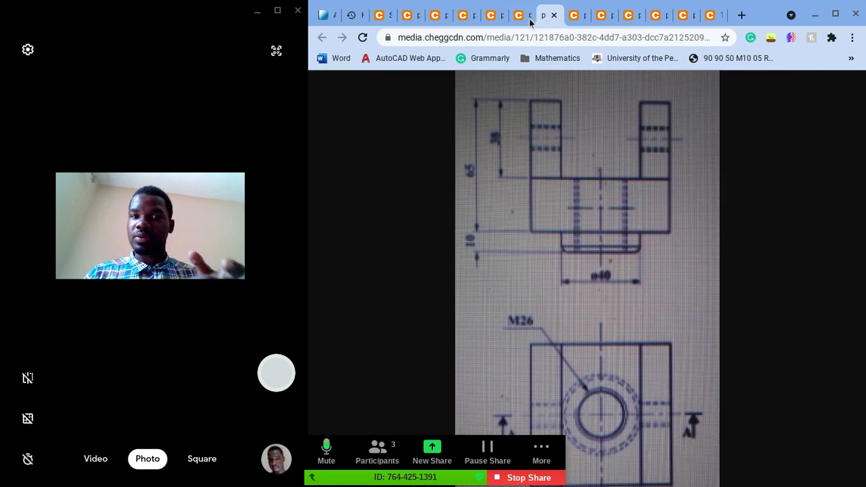
click(528, 18)
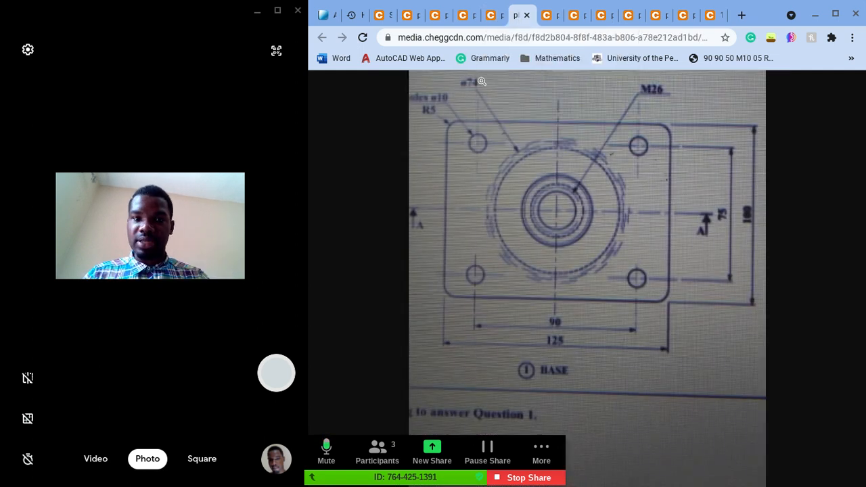
click(464, 122)
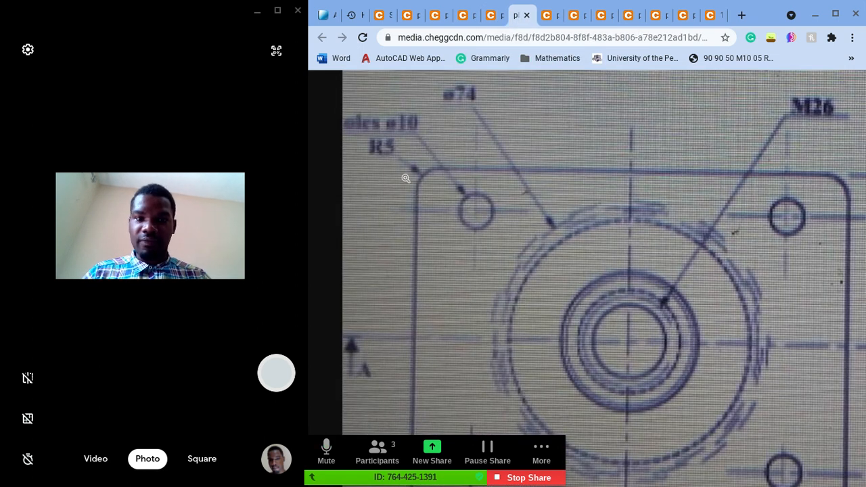
click(326, 16)
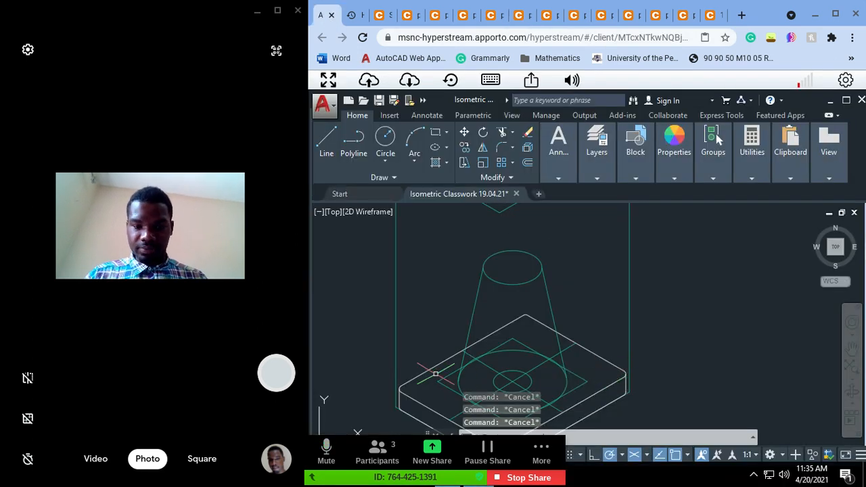
Step: Try erasing the small arc at the base plate's left corner, and undo the erasure
scroll(423, 386, up, 2)
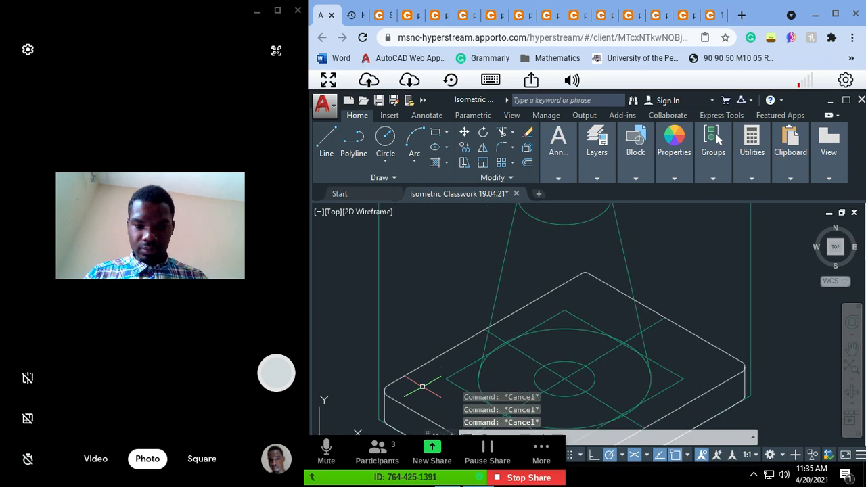
click(385, 391)
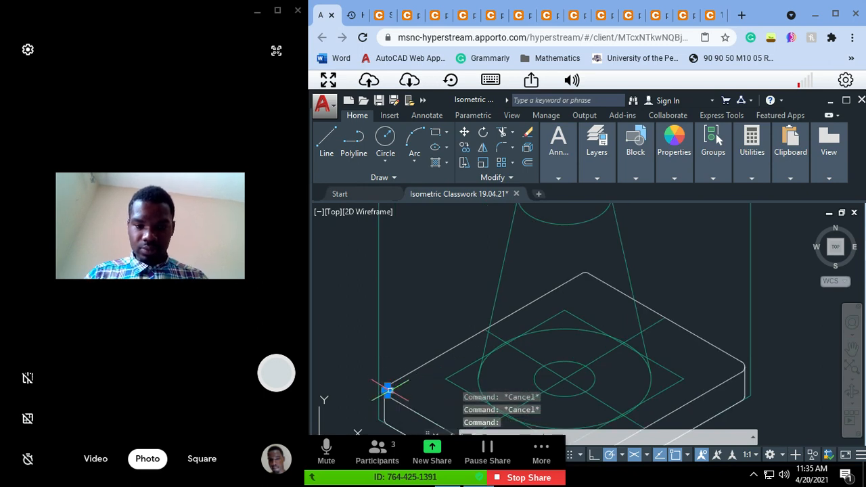
key(Delete)
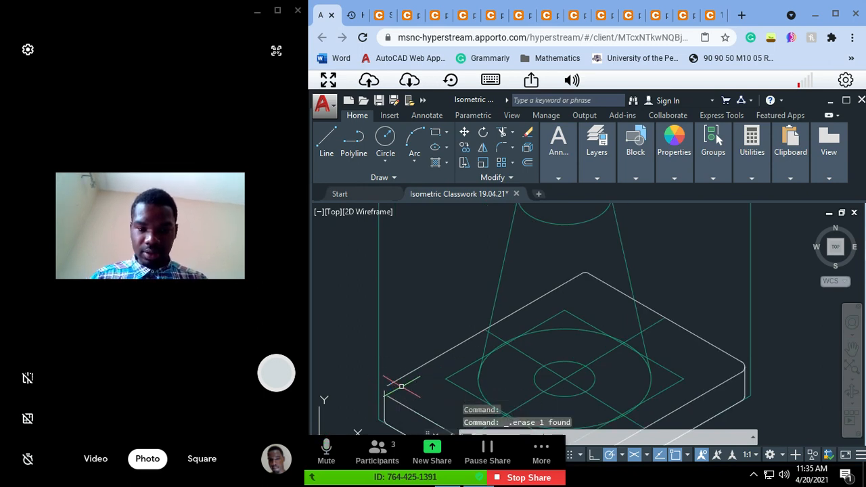
key(ctrl+z)
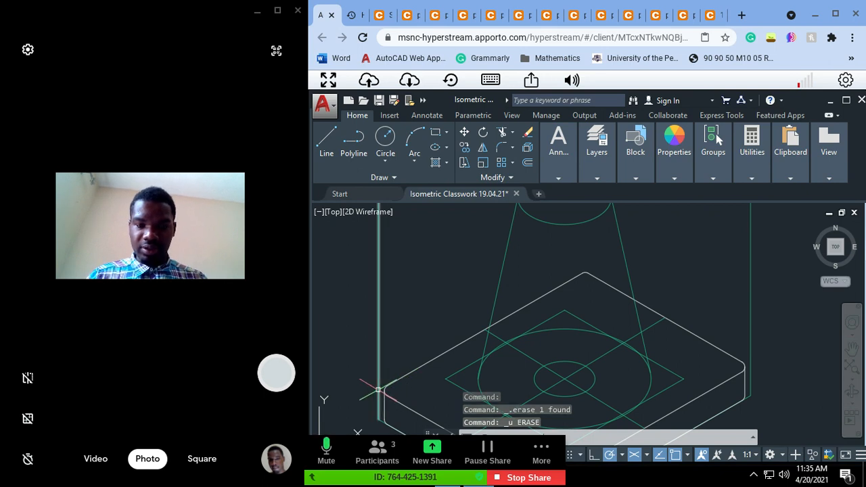
Step: Extend the base plate's top edges at the left corner to the vertical construction line and erase the small corner arc
click(379, 391)
text(exten)
key(Return)
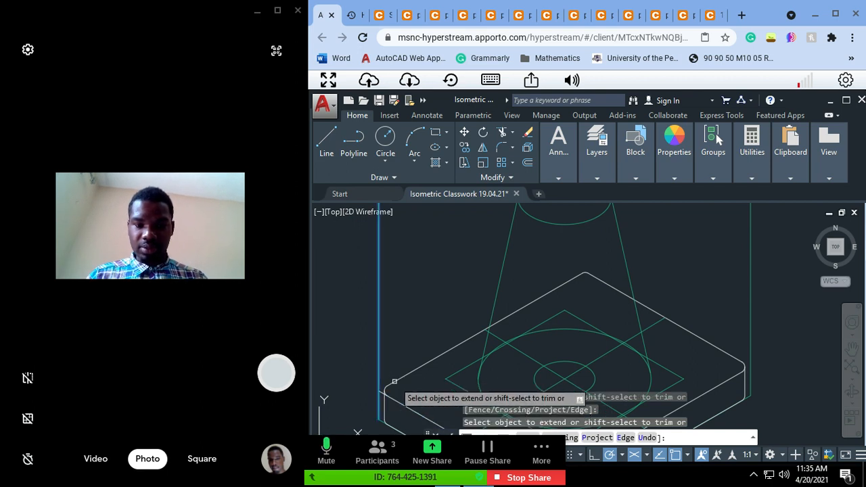
click(393, 373)
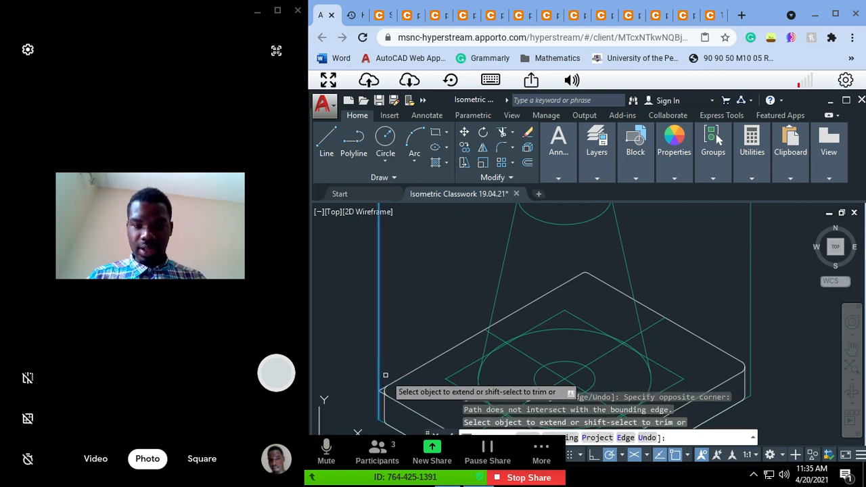
key(Escape)
key(Delete)
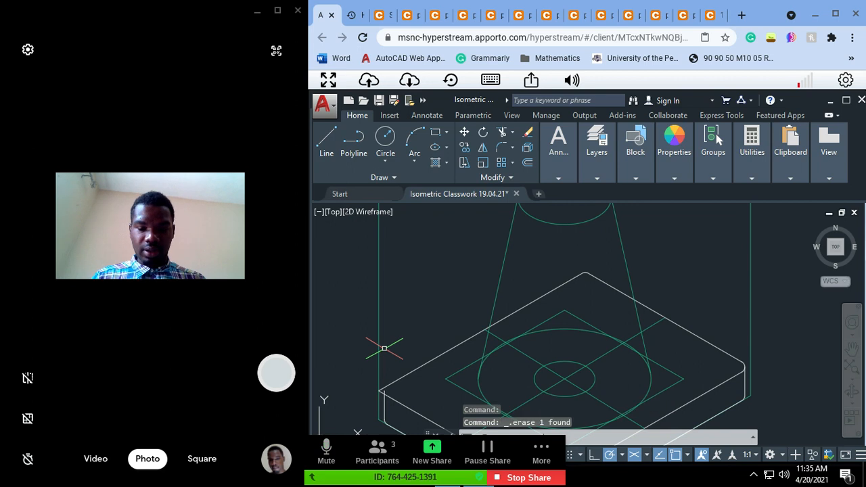
Step: Fillet the base plate's top left corner with a radius of 5
text(fillet)
key(Return)
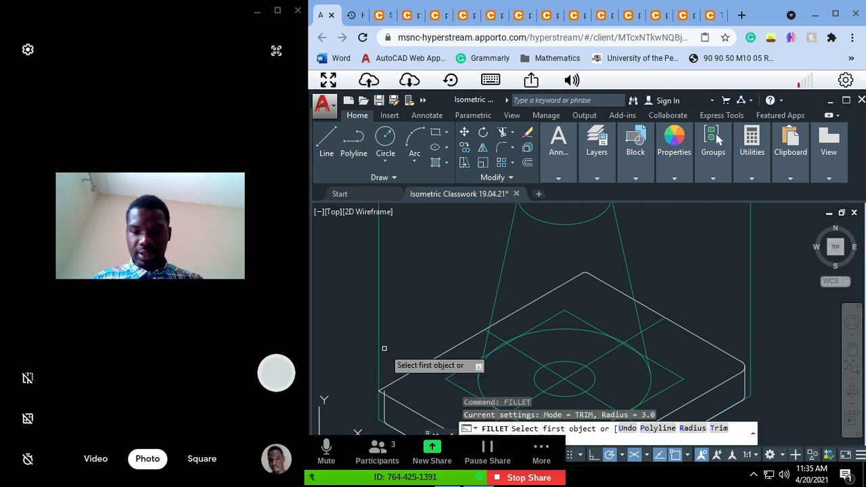
click(693, 428)
text(5)
key(Return)
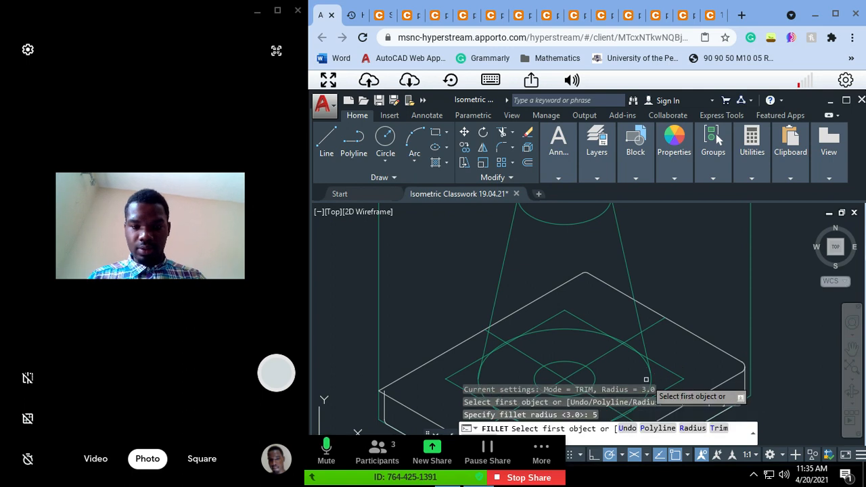
click(400, 380)
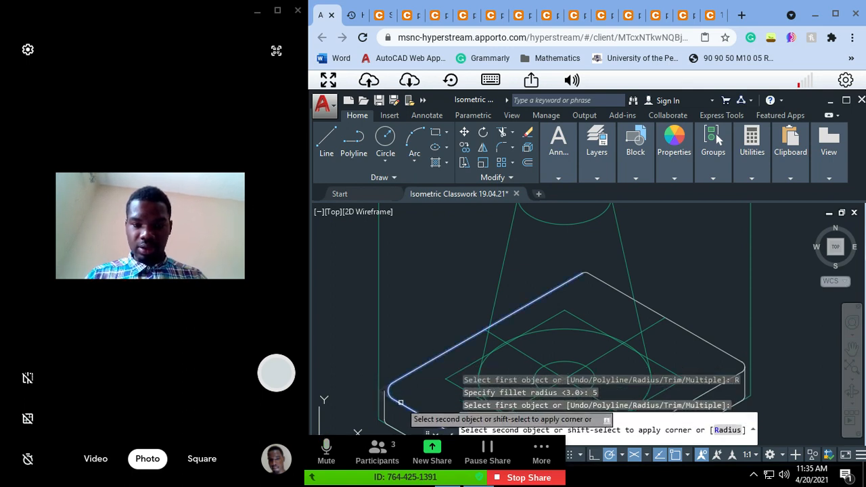
key(Escape)
key(Escape)
key(Escape)
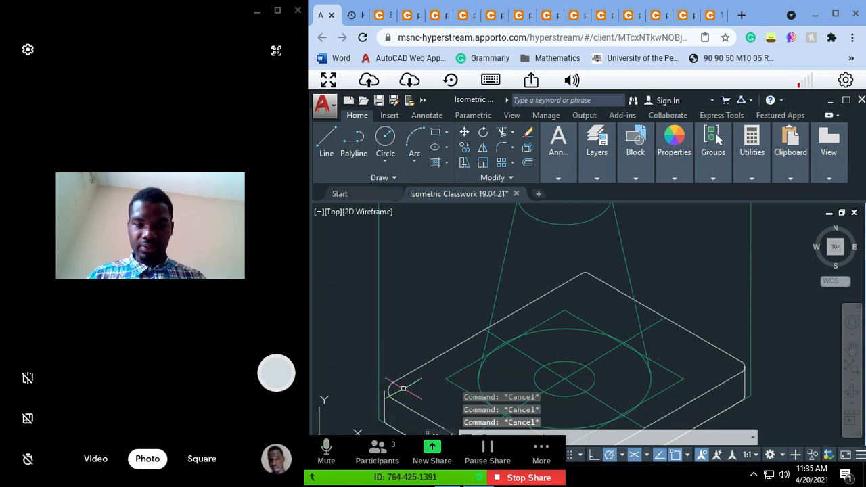
Step: Try moving the left corner's fillet arc down by 15, and undo the move
click(381, 404)
key(Escape)
key(Escape)
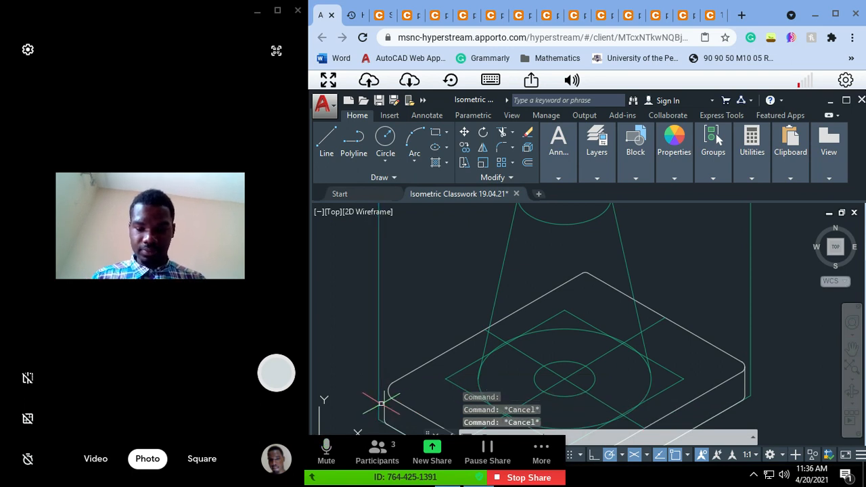
text(p)
key(Return)
drag(381, 398, 382, 327)
key(Escape)
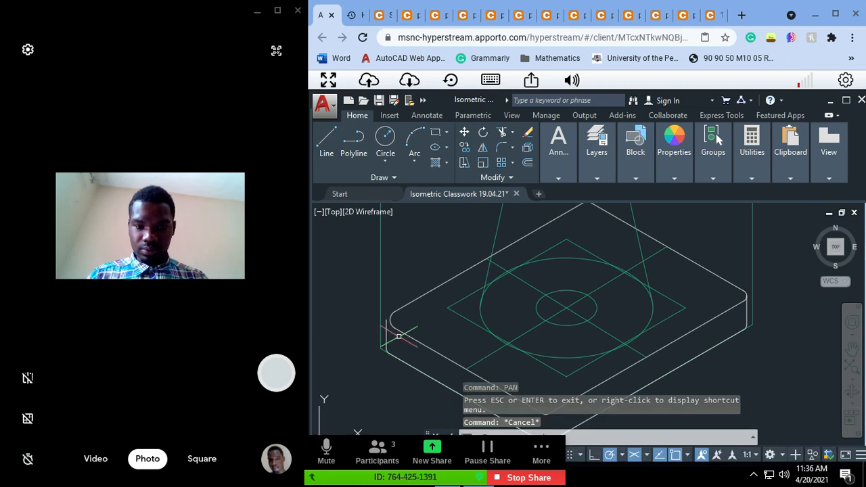
click(395, 318)
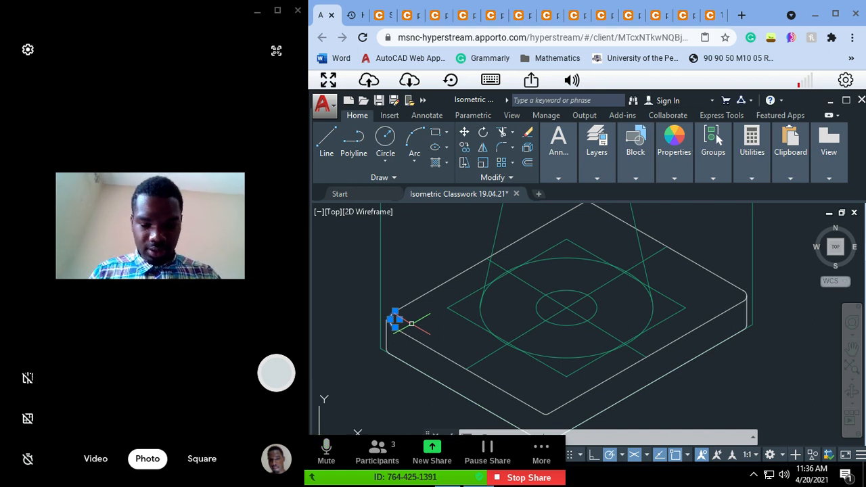
text(m)
key(Return)
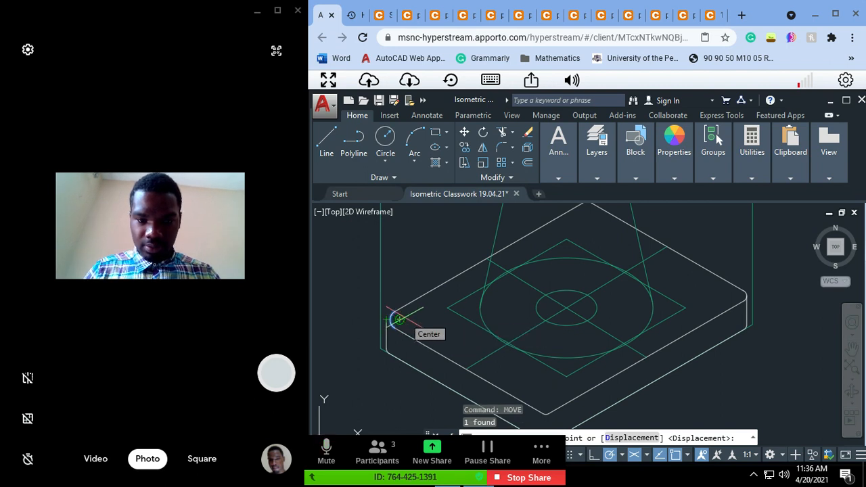
click(399, 319)
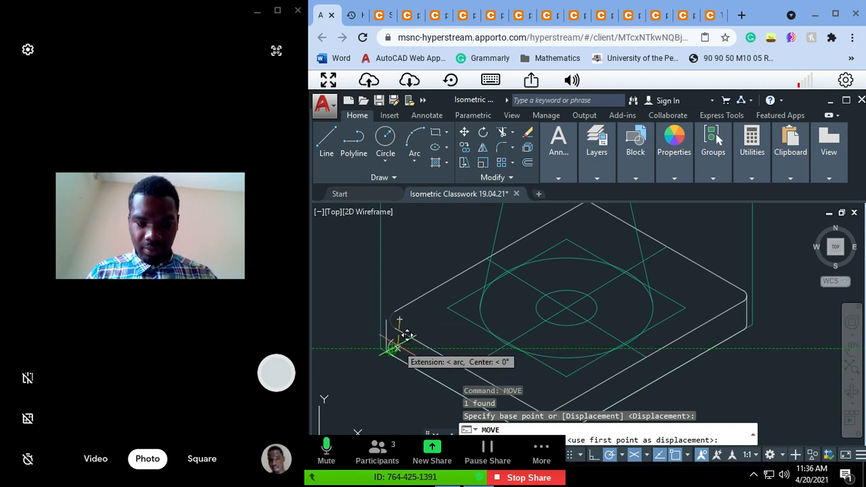
click(400, 390)
text(15)
key(Return)
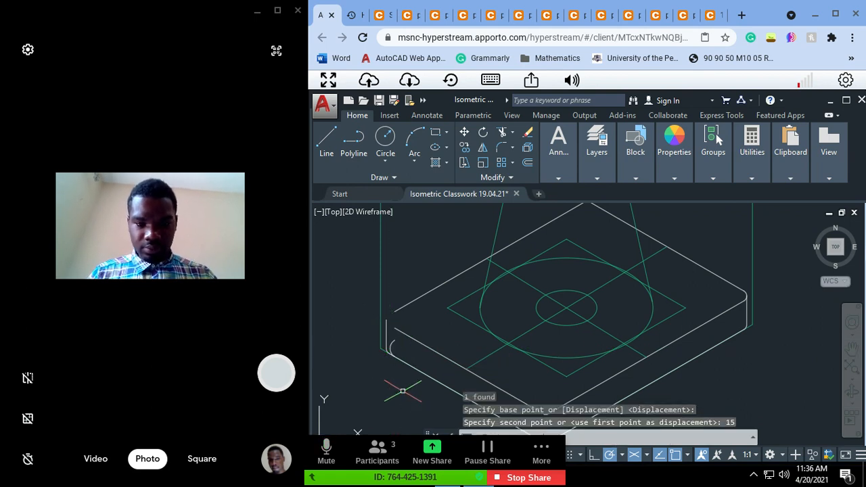
key(ctrl+z)
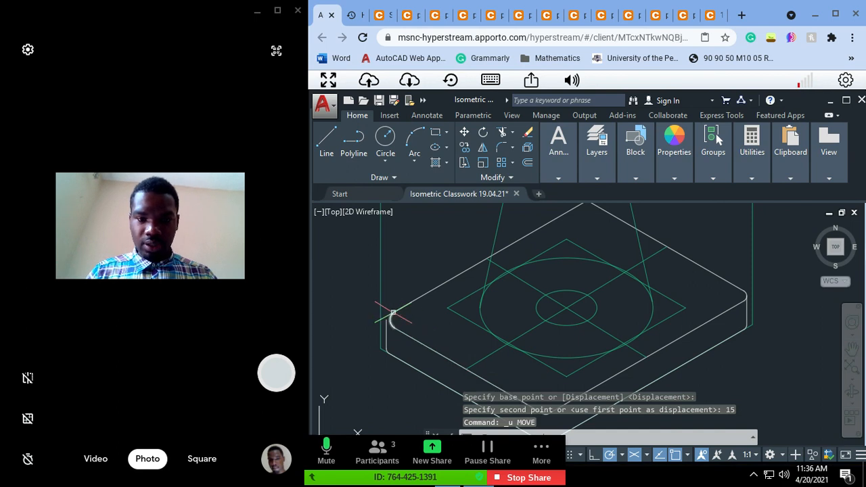
Step: Copy the left corner's fillet arc 15 straight down to the base plate's lower face
click(394, 313)
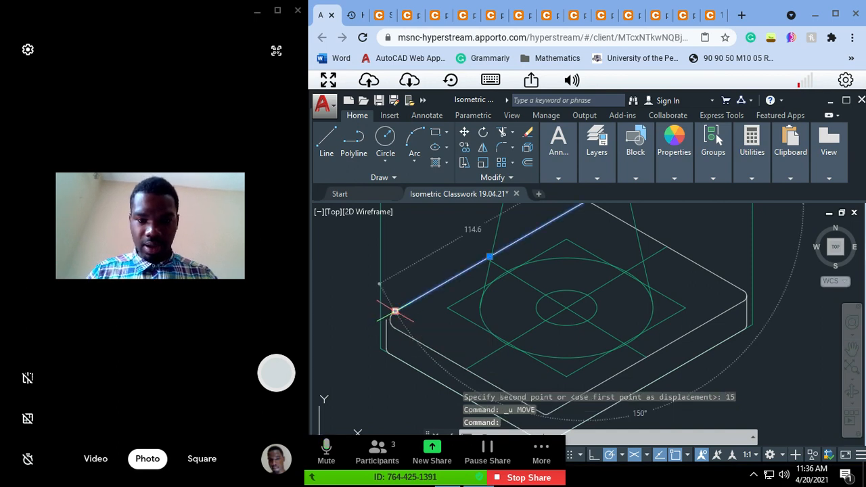
click(390, 323)
key(Escape)
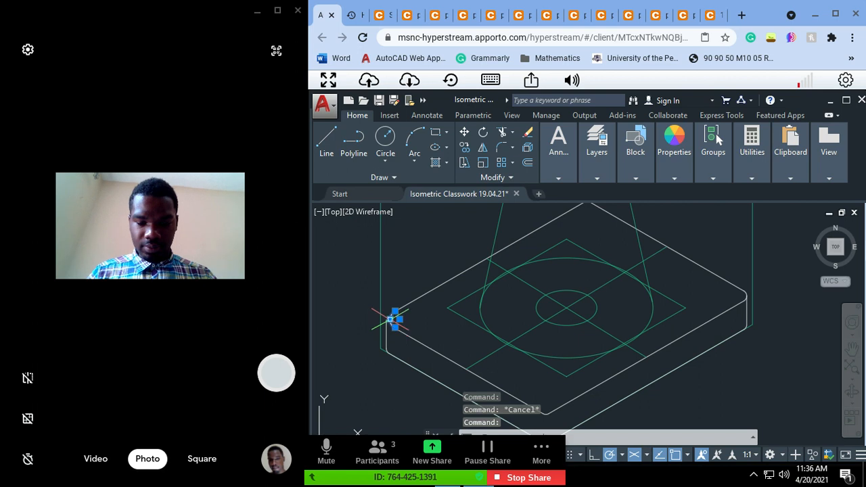
text(co)
key(Return)
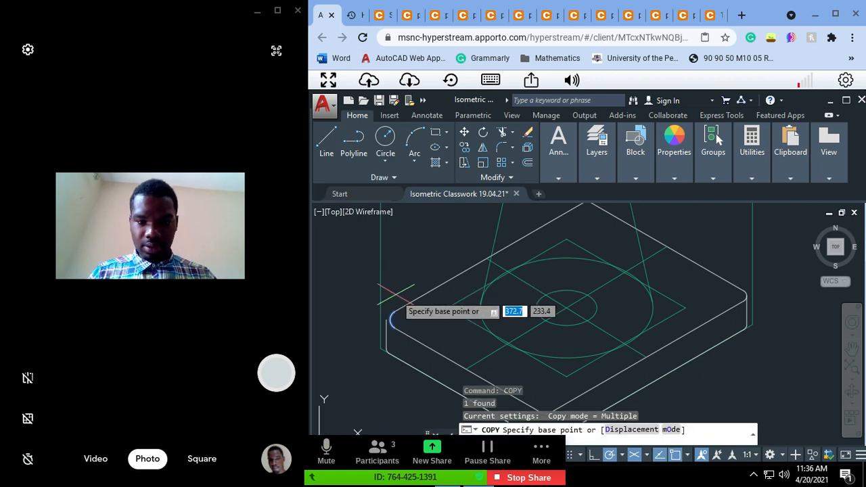
click(396, 322)
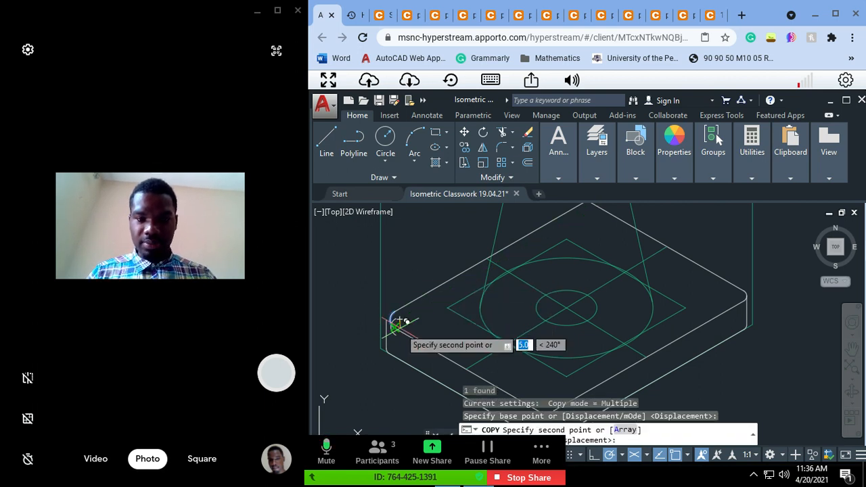
text(1)
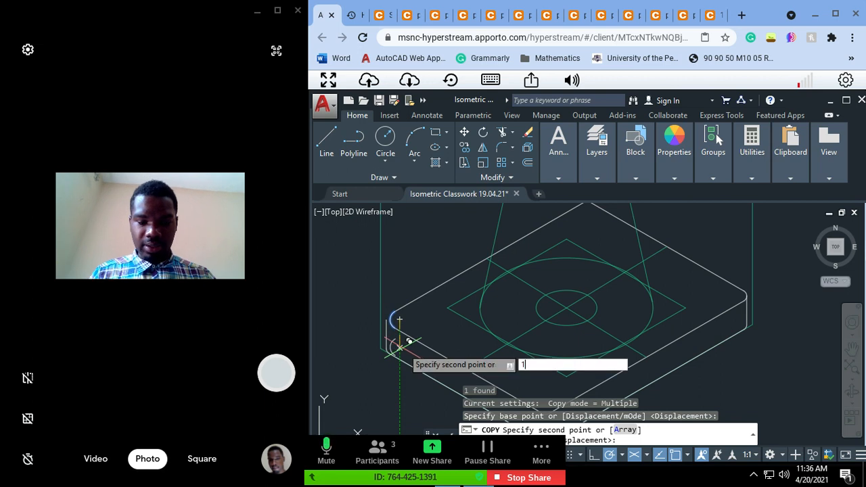
key(Return)
key(Escape)
key(Escape)
key(Escape)
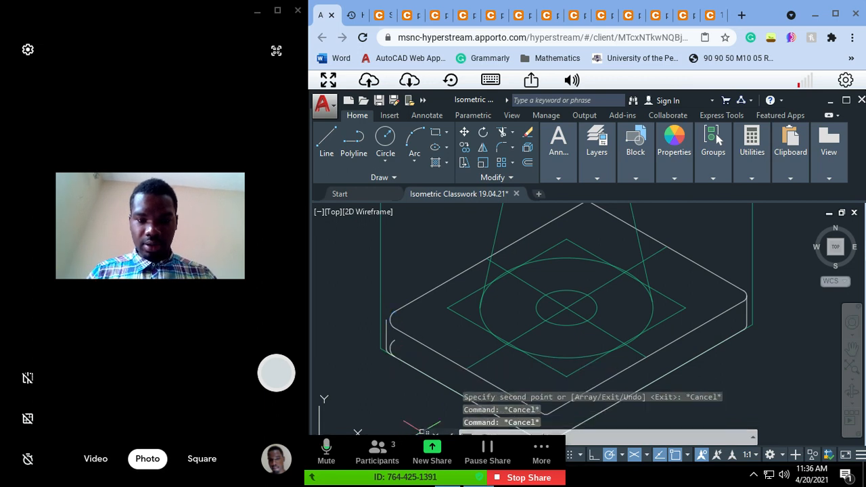
Step: Move the short vertical edge at the left corner about 2 units horizontally inward to meet the top fillet arc's outermost point
click(384, 334)
key(Escape)
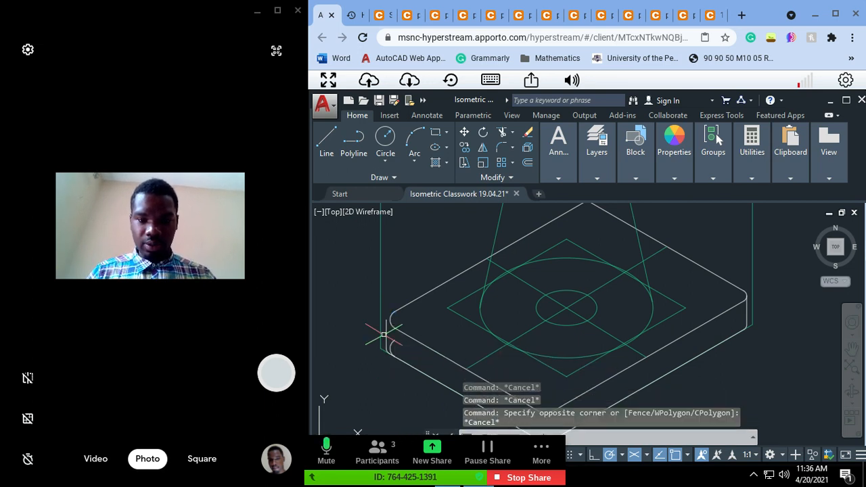
click(385, 335)
key(Return)
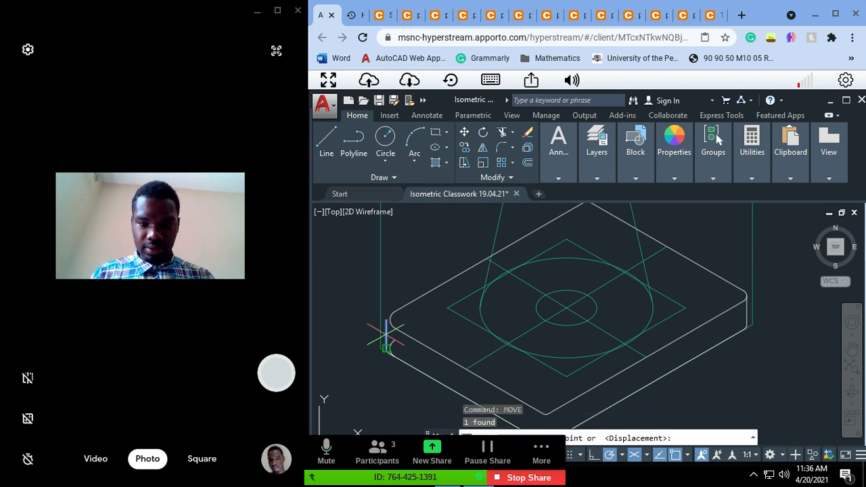
click(386, 320)
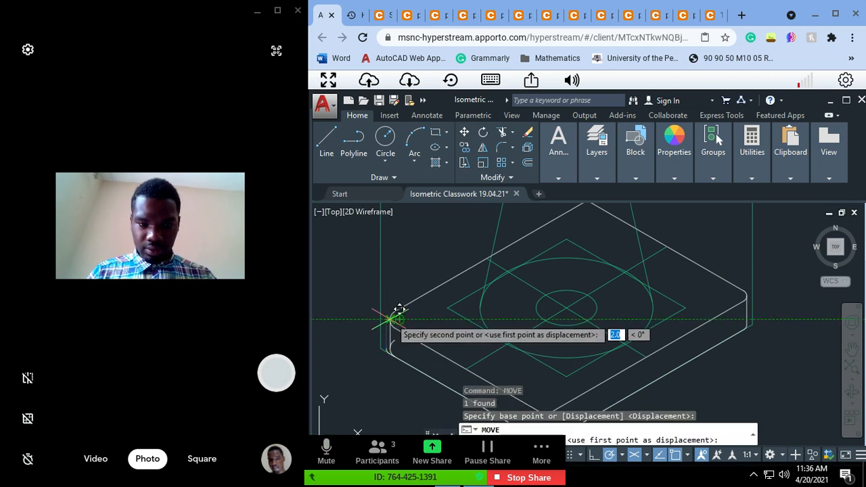
key(Escape)
key(Escape)
key(Escape)
Step: Trim the hidden upper part of the copied lower arc against the vertical edge and erase the old smaller arc beside it
scroll(440, 359, up, 2)
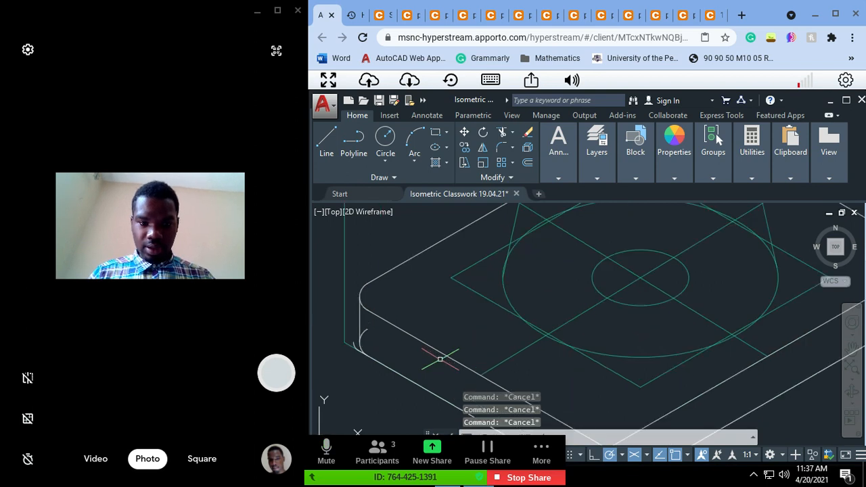
click(361, 334)
key(Escape)
click(357, 328)
key(Escape)
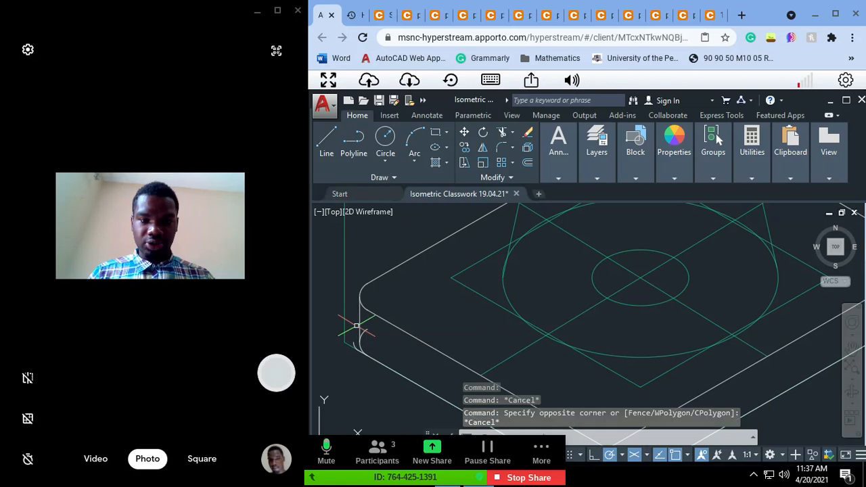
click(359, 327)
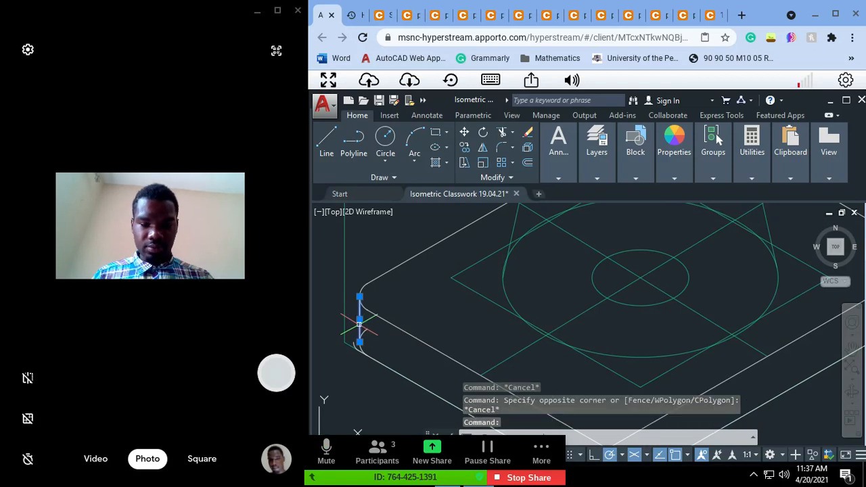
text(tr)
key(Return)
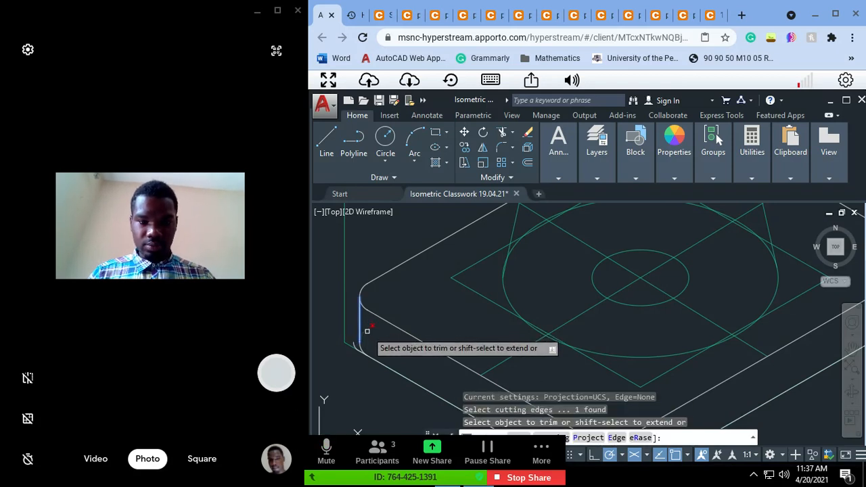
click(367, 331)
key(Escape)
click(352, 344)
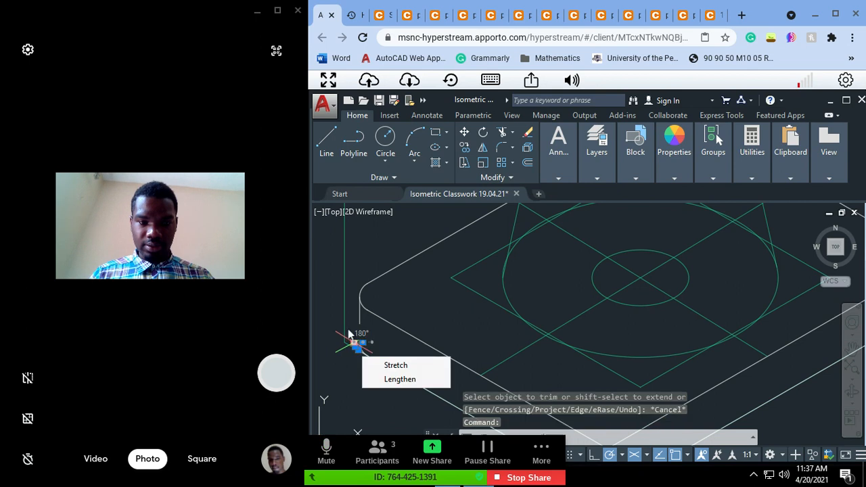
key(Delete)
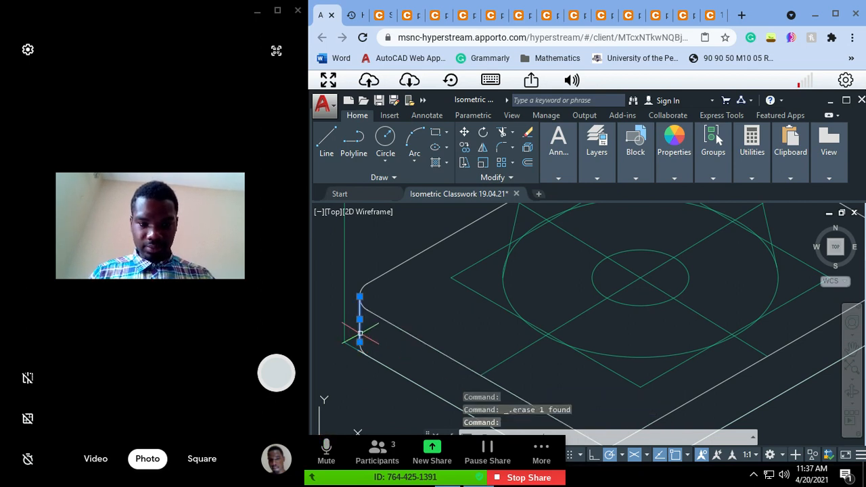
Step: Trim the excess end of the lower edge at the left corner, using the lower fillet arc as the cutting edge
key(Escape)
click(361, 347)
mouse_move(361, 348)
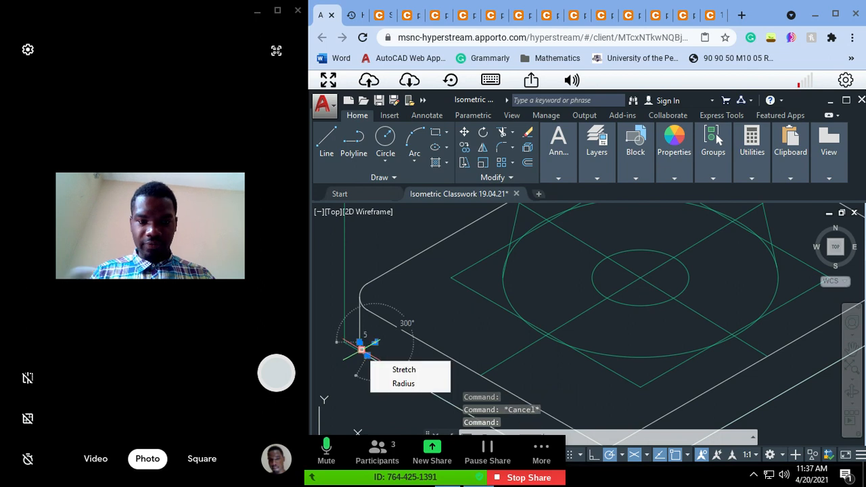
text(tr4)
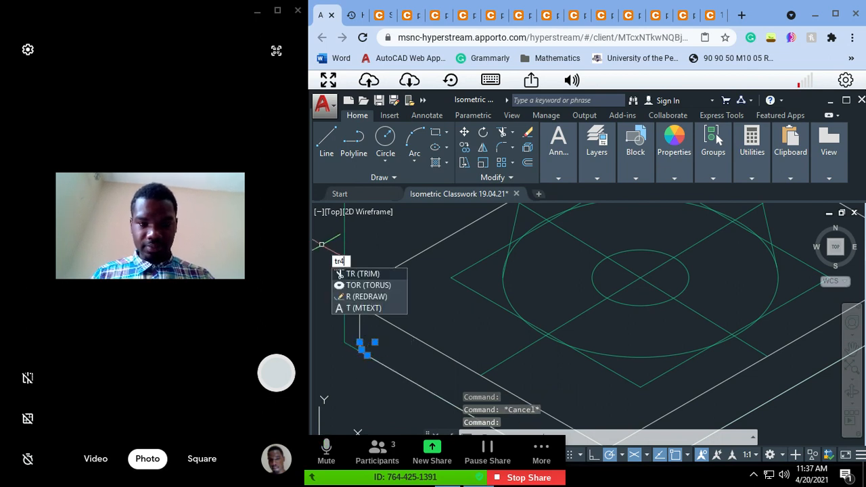
key(Return)
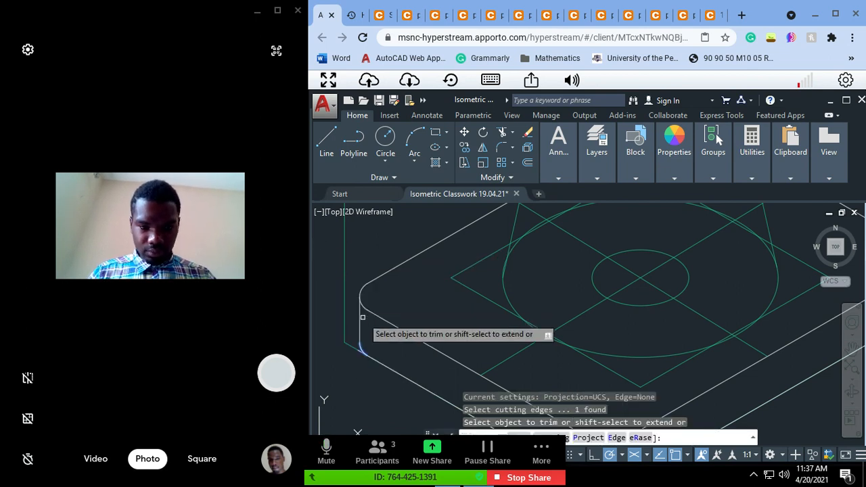
click(359, 351)
key(Escape)
key(Escape)
key(Escape)
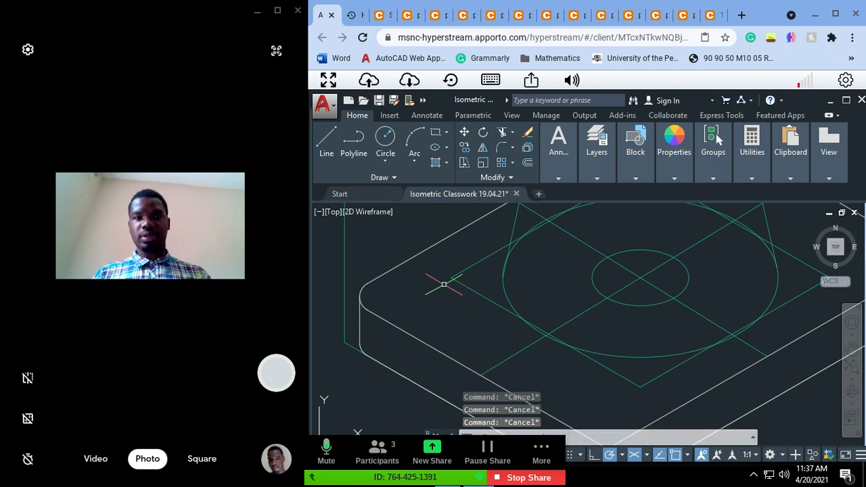
Step: Consult the Shaft Support Assembly plan view in the reference drawing and open the meeting's participants list
click(383, 15)
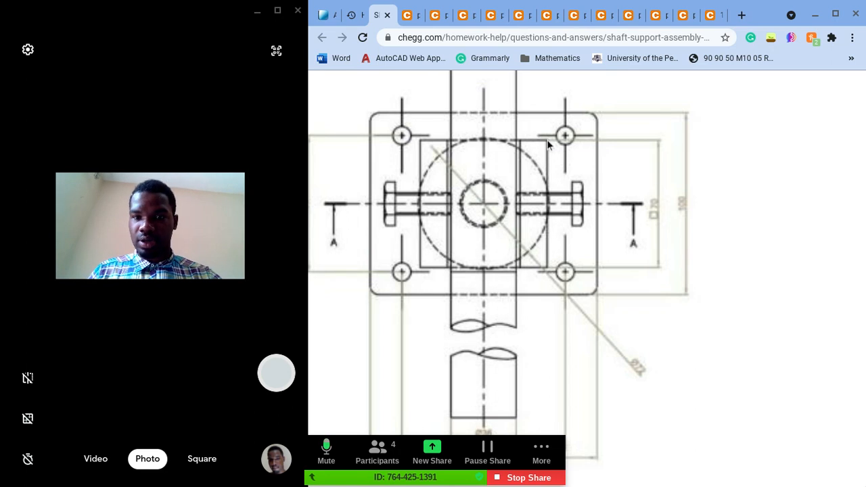
click(377, 450)
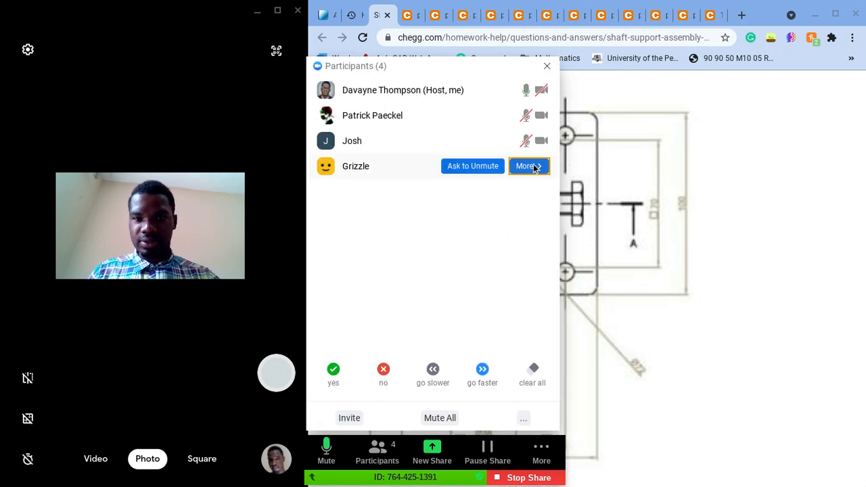
Step: Put the last participant listed in the meeting into the waiting room and close the participants list
click(534, 166)
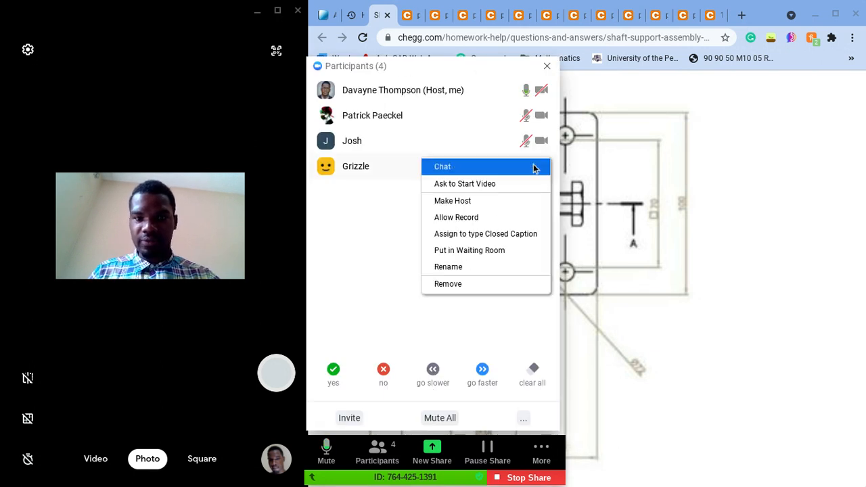
click(489, 250)
click(548, 66)
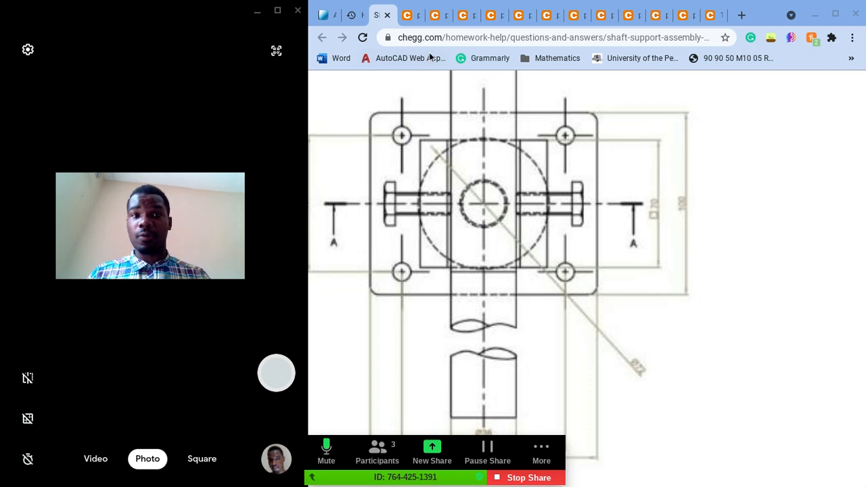
Step: Examine the base's front view in the photographed reference sheet, looking closely at the height dimension of its cylindrical neck
click(408, 20)
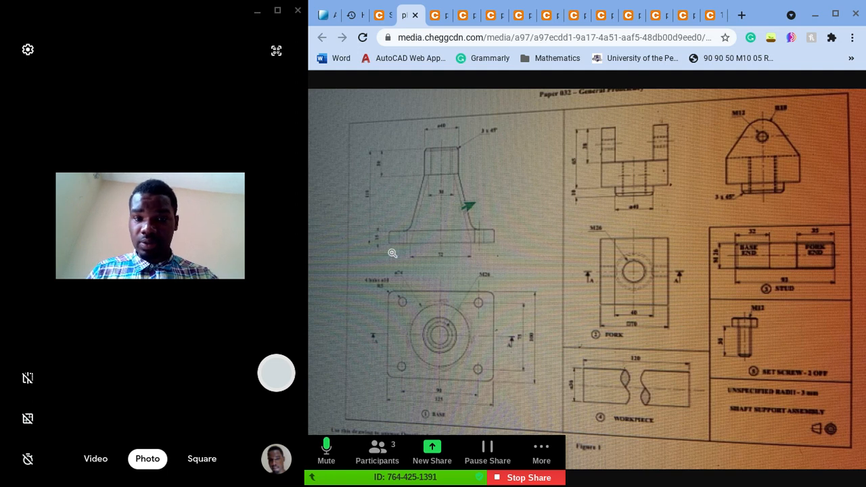
click(457, 234)
scroll(457, 234, up, 2)
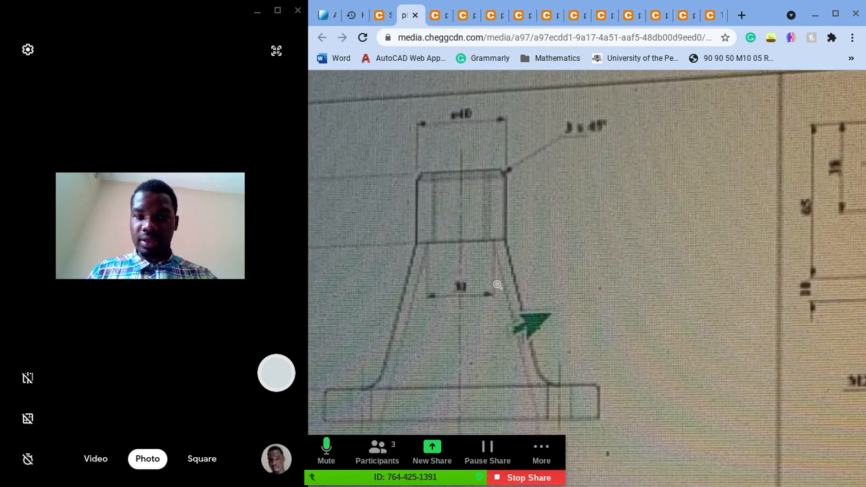
scroll(489, 280, left, 1)
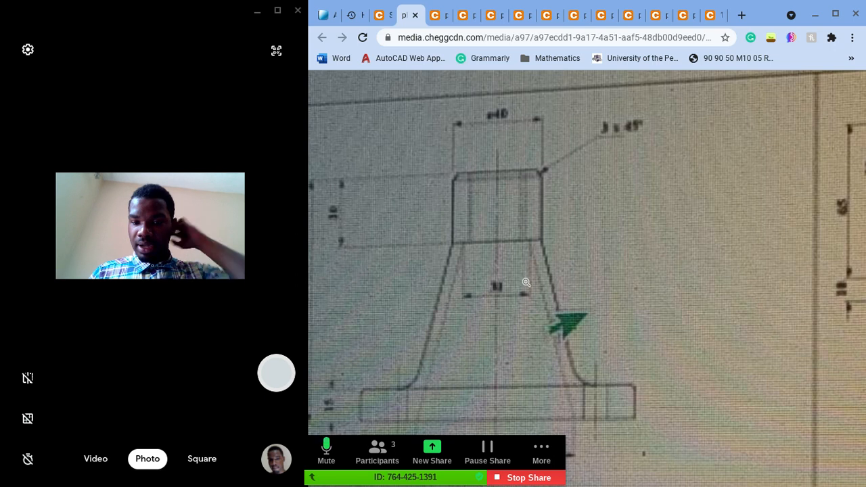
click(329, 15)
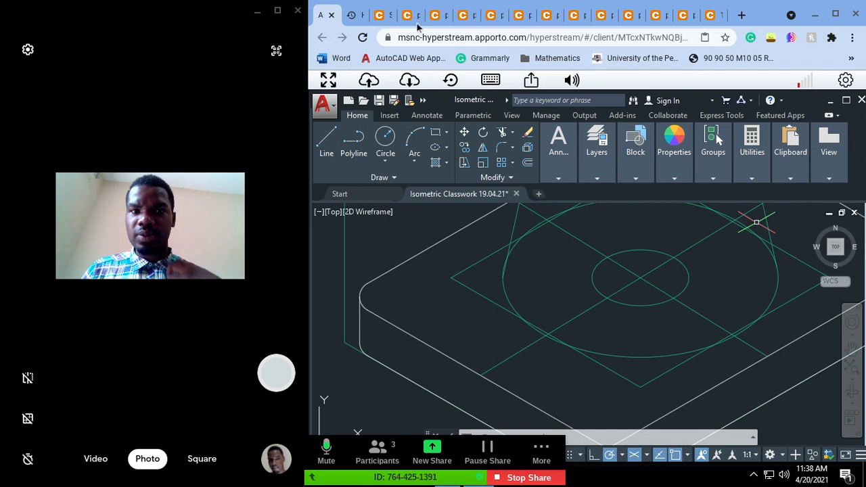
click(434, 16)
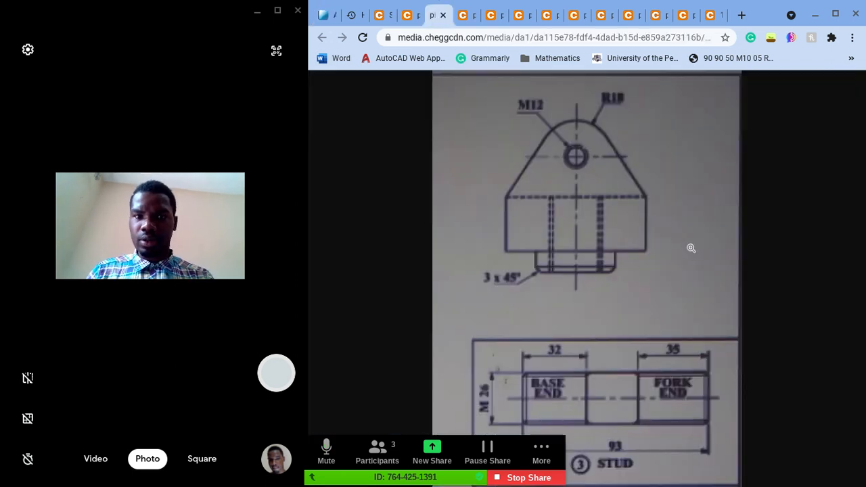
click(410, 17)
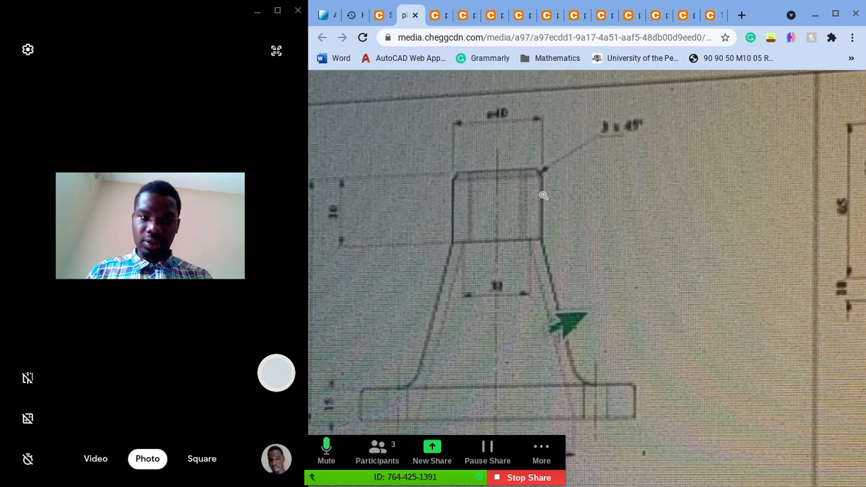
ctrl+scroll(372, 204, up, 2)
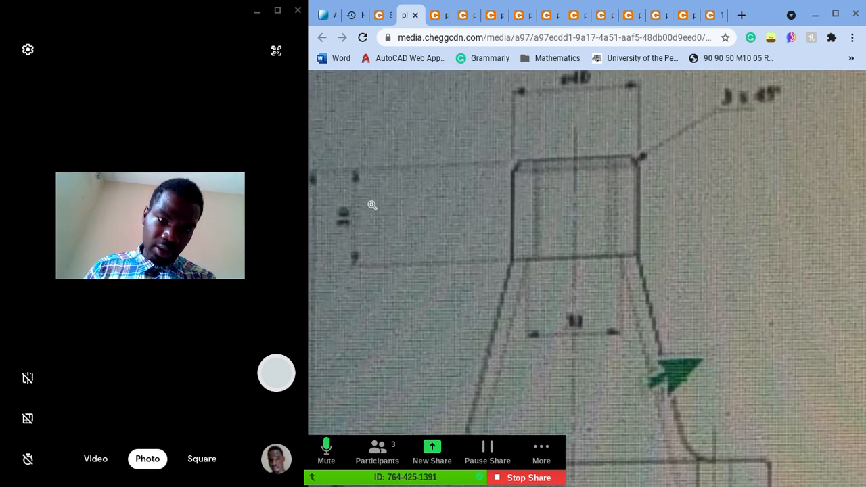
ctrl+scroll(372, 204, up, 1)
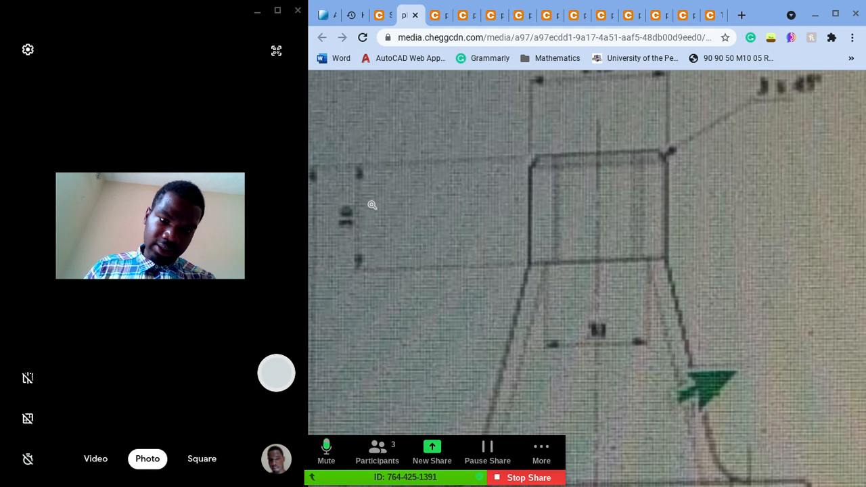
Step: Find the clearer reference photo of the base's front view and read the neck's height dimension
click(434, 19)
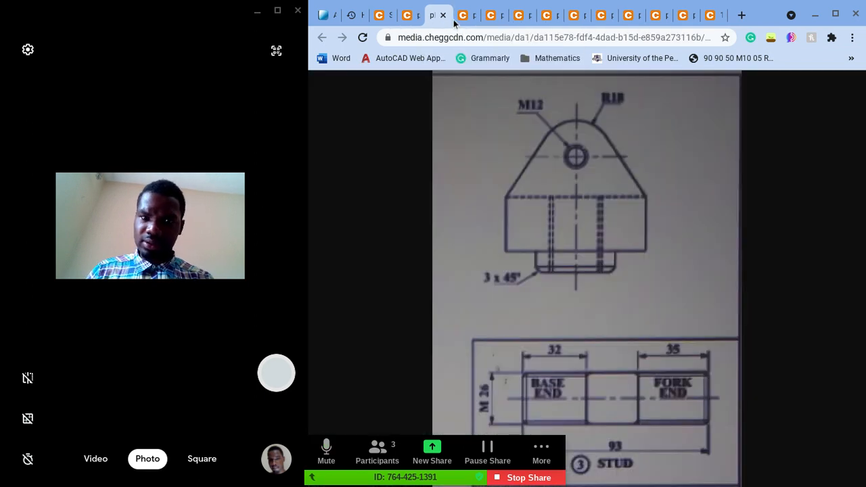
click(461, 16)
ctrl+scroll(557, 179, up, 5)
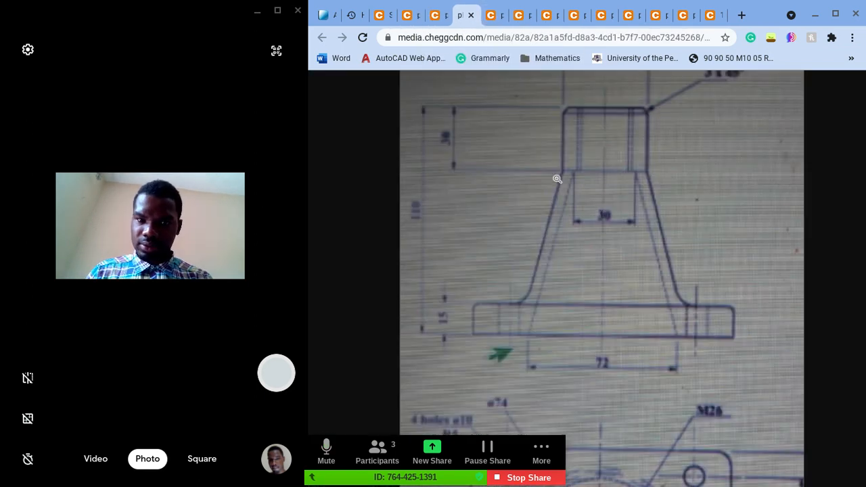
scroll(557, 179, up, 1)
scroll(557, 179, left, 1)
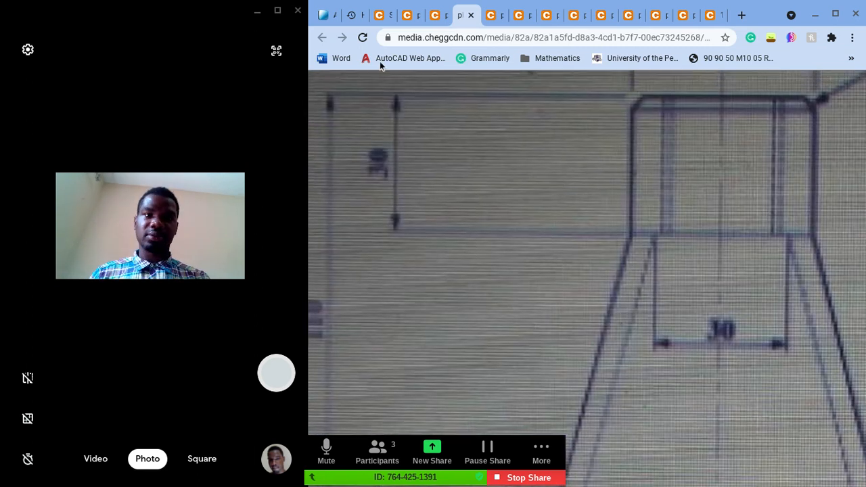
Step: Switch back to the AutoCAD drawing, check who is in the meeting's participants list and close the list
click(320, 22)
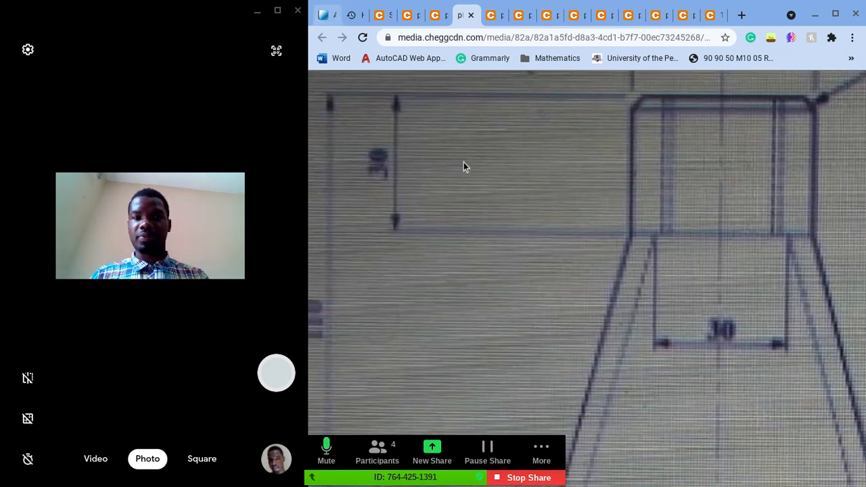
key(Escape)
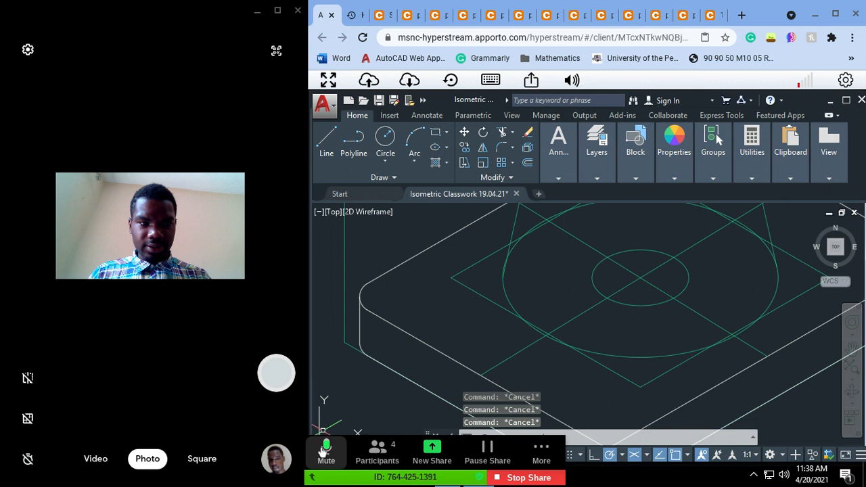
click(378, 467)
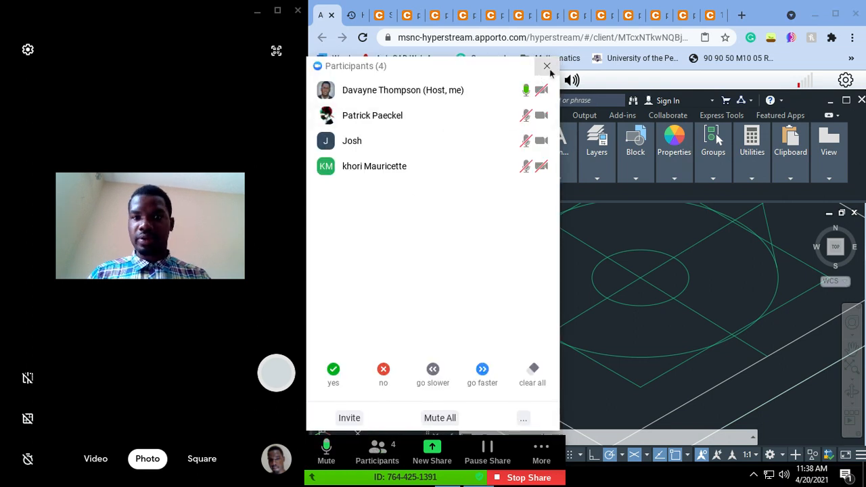
click(547, 67)
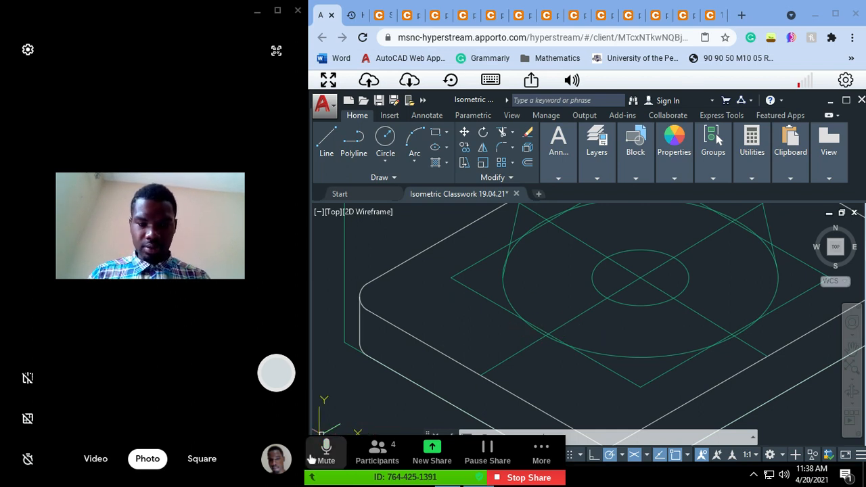
Step: Move the floating meeting controls clear of the AutoCAD command line and open their additional options
drag(314, 478, 313, 42)
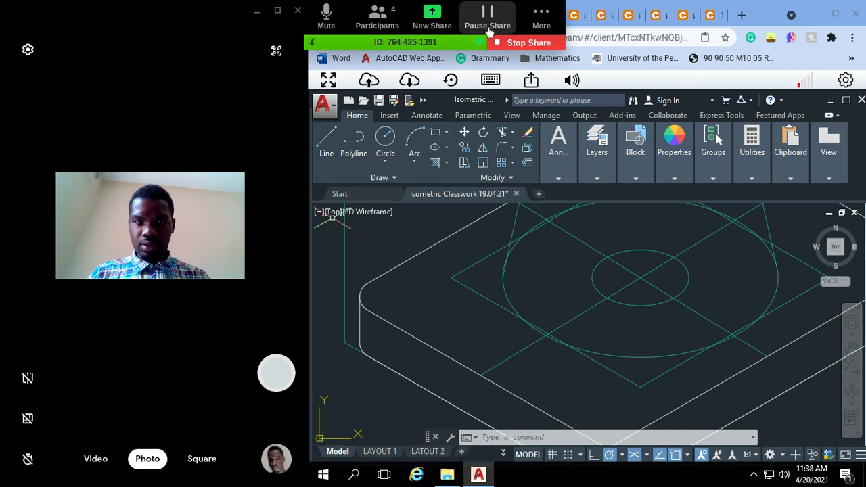
click(541, 17)
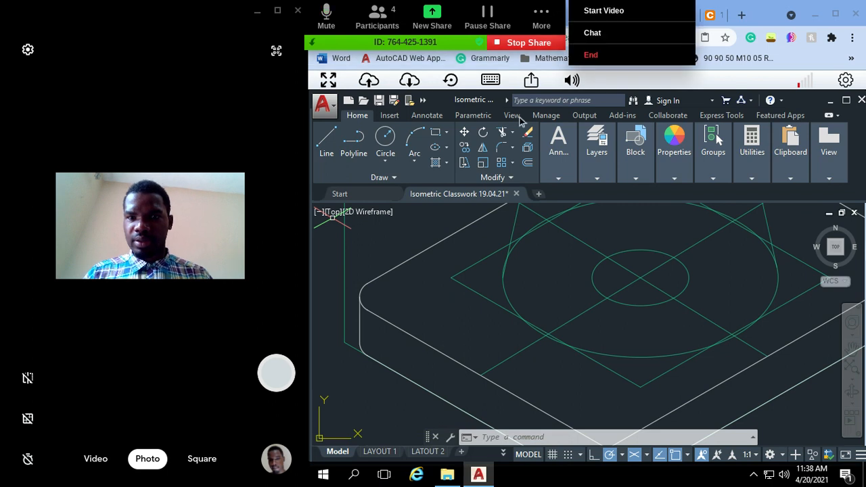
click(580, 256)
key(Escape)
Step: Draw a 30-unit vertical line upward from the right quadrant of the ellipse on top of the cone
key(Escape)
text(pan)
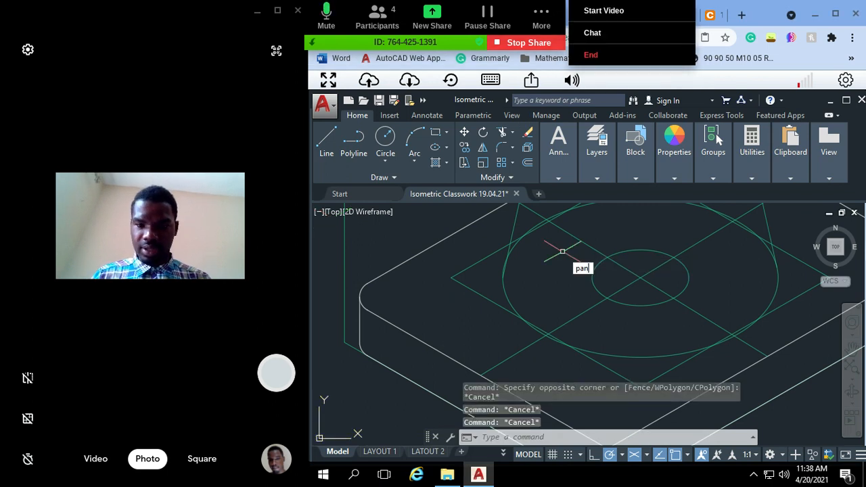
key(Return)
mouse_move(563, 250)
mouse_down()
mouse_move(454, 317)
mouse_move(447, 377)
mouse_up()
scroll(454, 317, down, 4)
key(Escape)
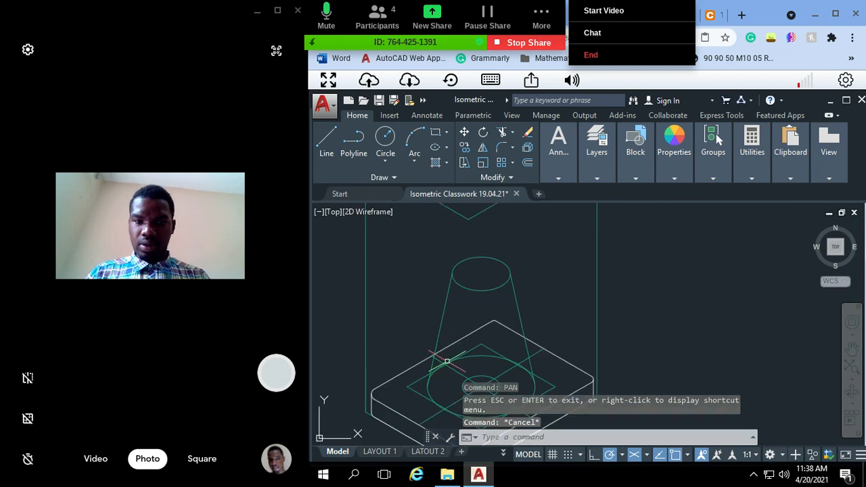
key(Escape)
key(Escape)
key(Escape)
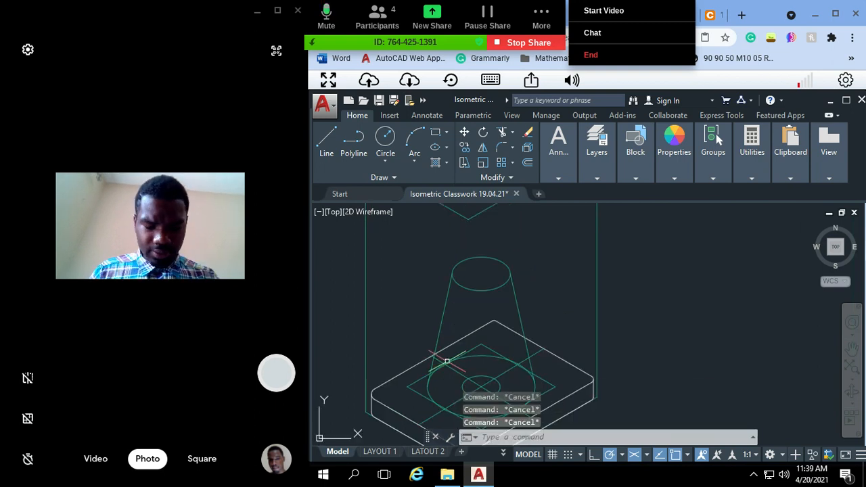
text(line)
key(Return)
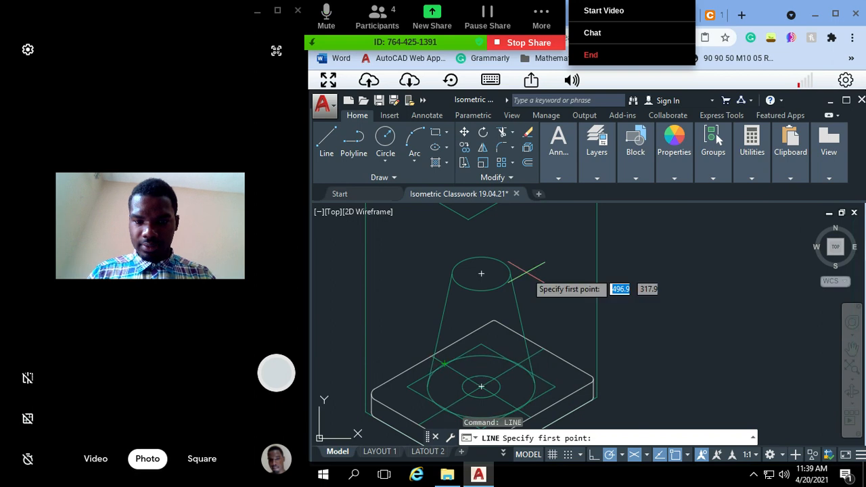
click(512, 273)
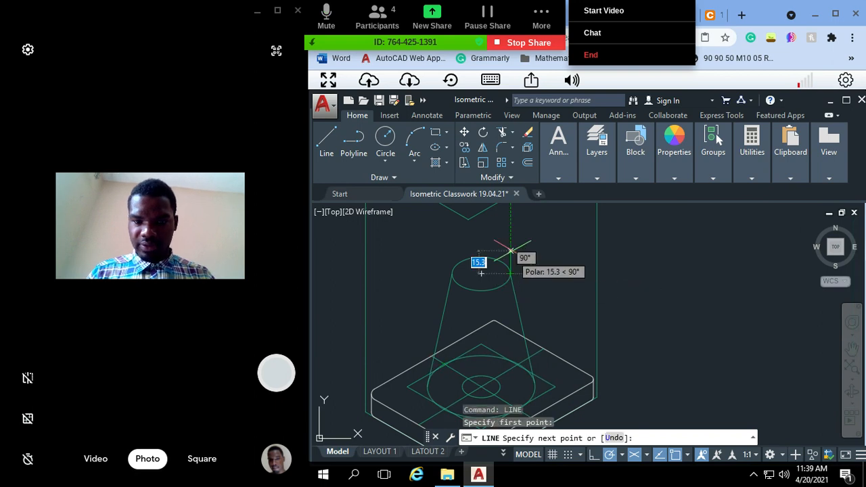
text(30)
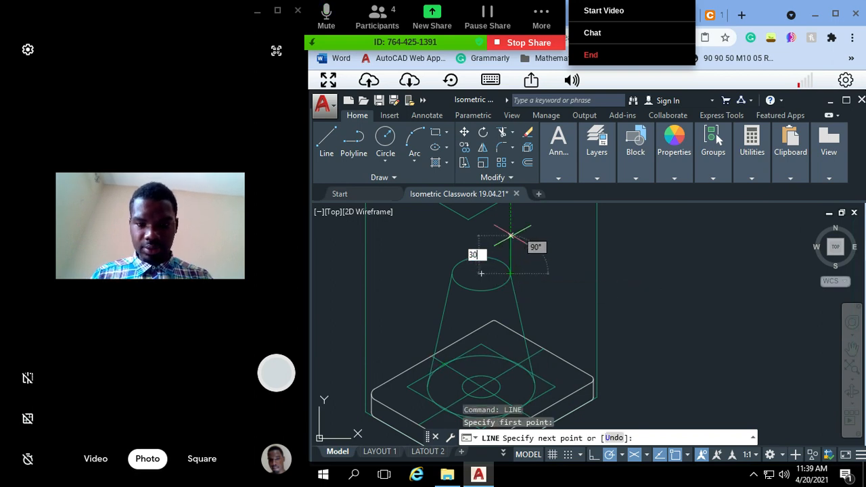
key(Return)
key(Escape)
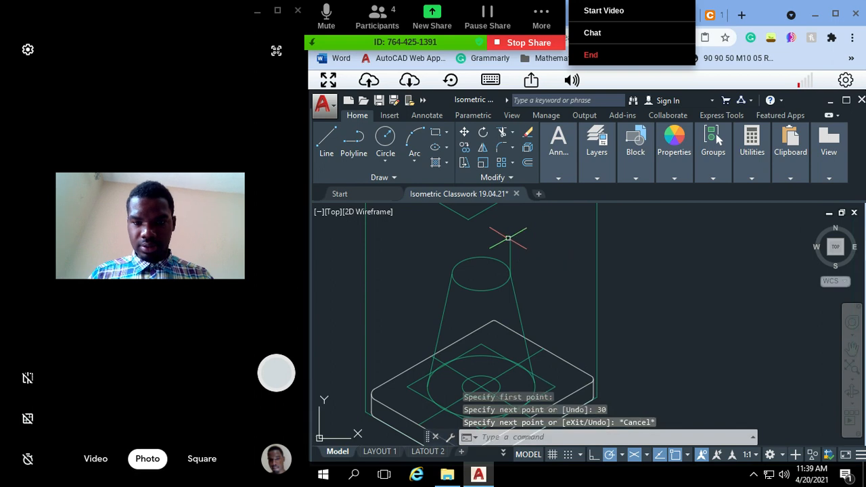
key(Escape)
key(Escape)
key(Escape)
Step: Draw a 30-unit vertical line upward from the left quadrant of the cone's top ellipse
text(l)
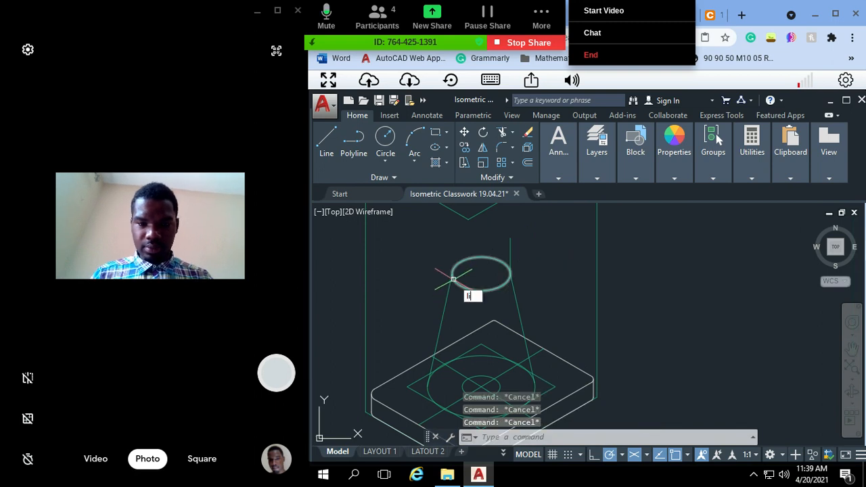
key(Return)
click(482, 273)
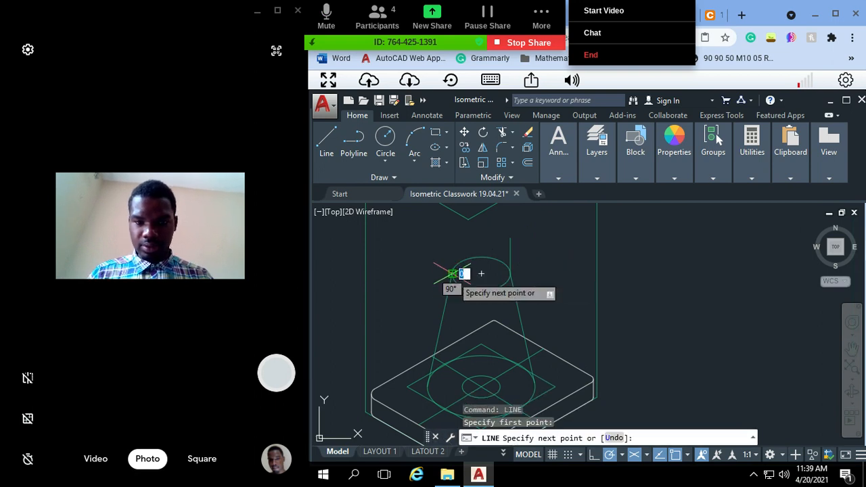
text(30)
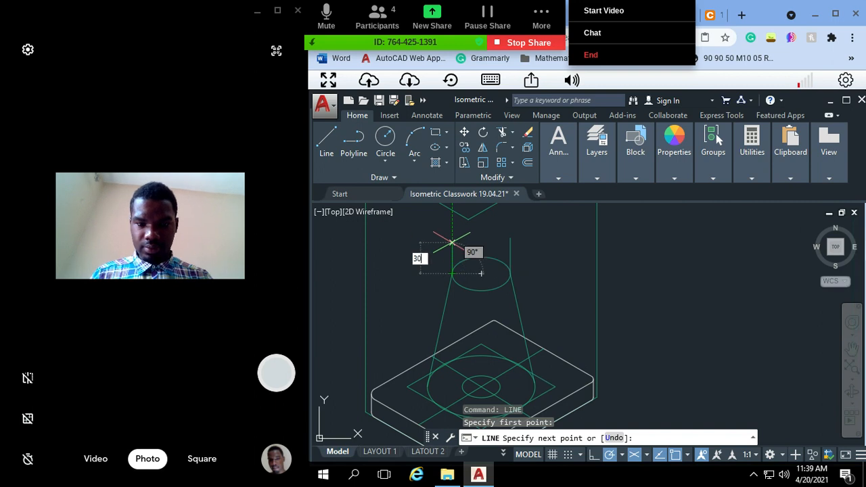
key(Return)
key(Escape)
key(Escape)
key(Escape)
key(Escape)
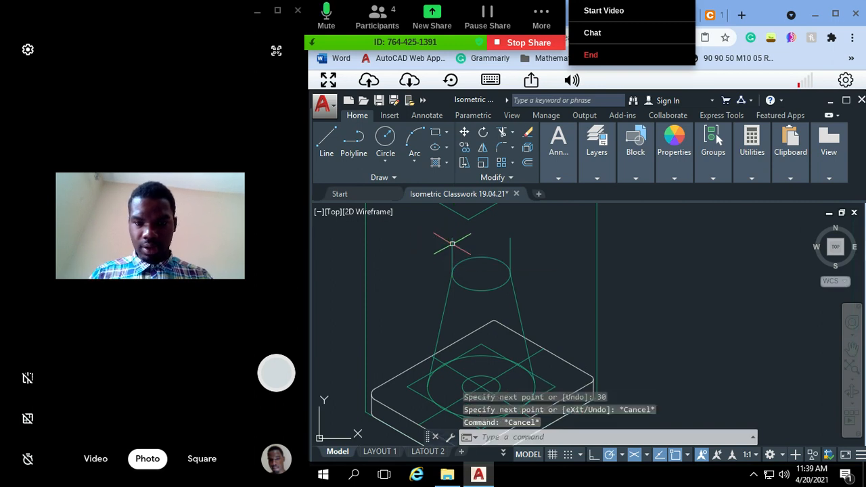
Step: Draw a 30-unit vertical centre line upward from the centre of the cone's top ellipse
text(line)
key(Return)
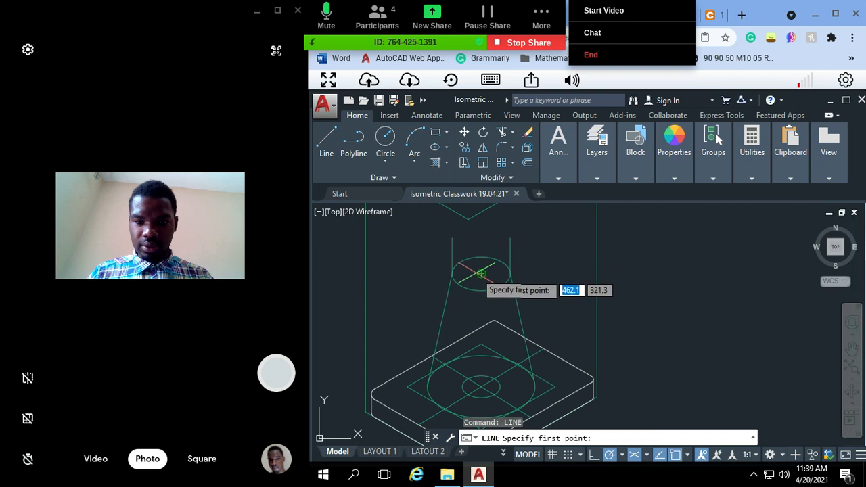
click(482, 273)
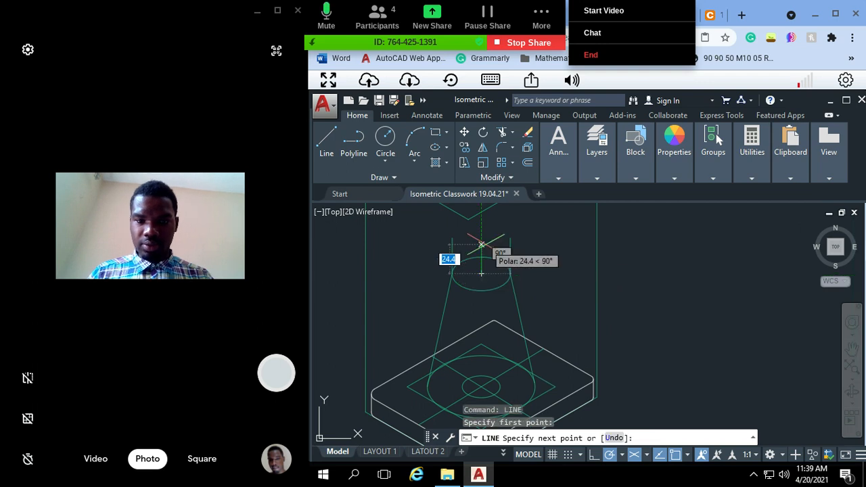
text(30)
key(Return)
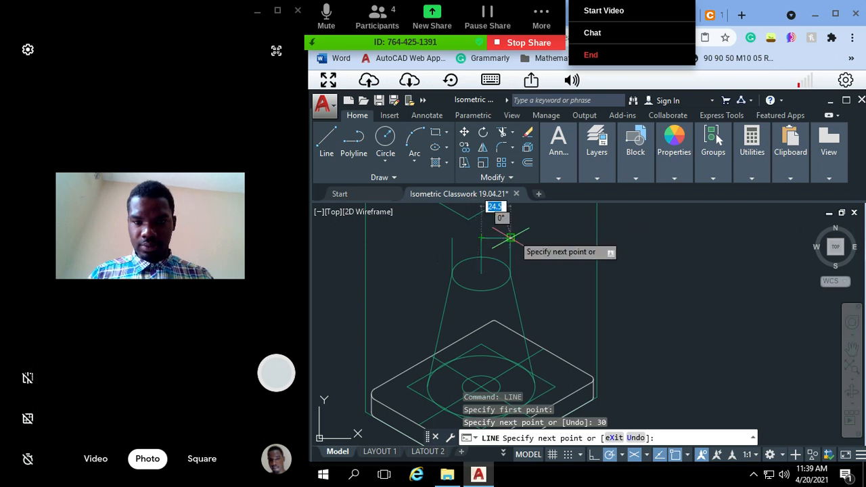
key(Escape)
key(Escape)
key(Escape)
key(Escape)
text(l)
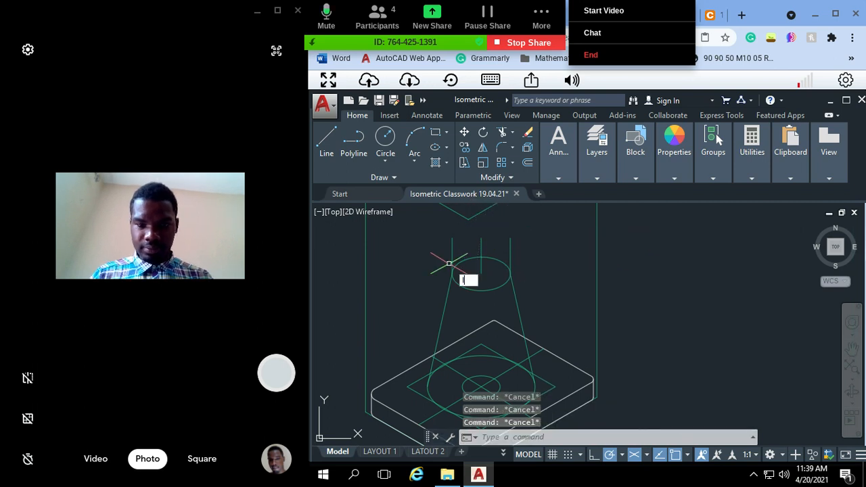
text(ienine)
key(Return)
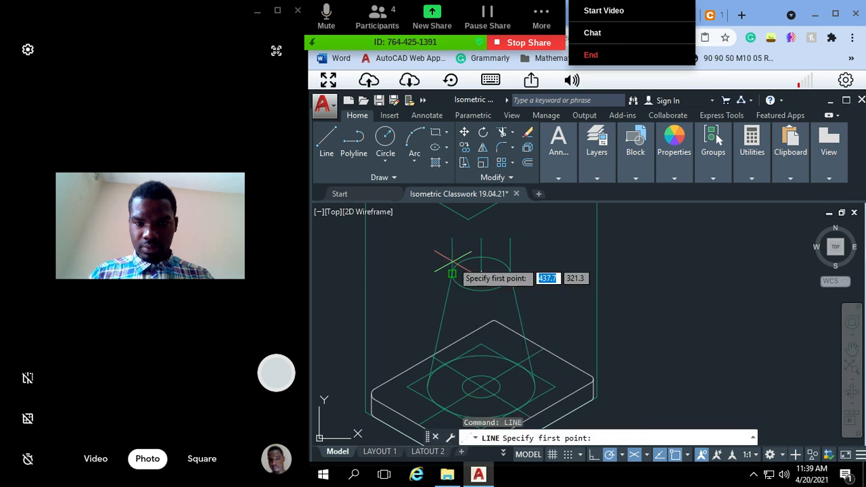
click(481, 238)
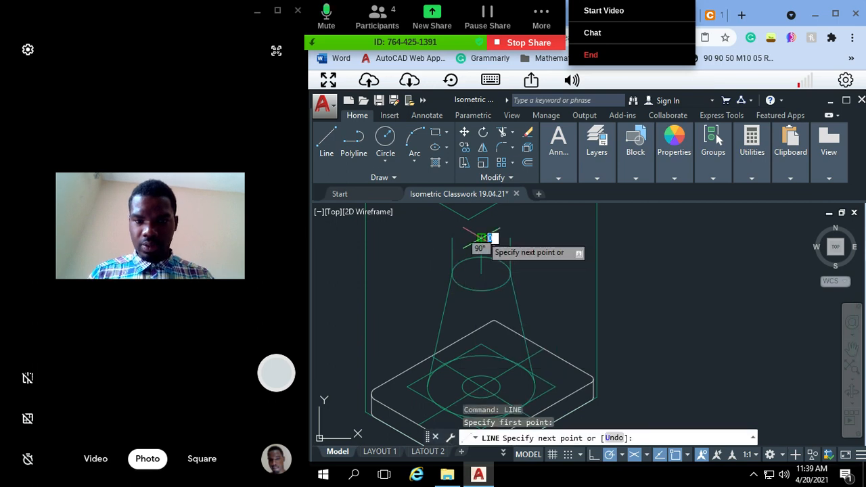
click(532, 267)
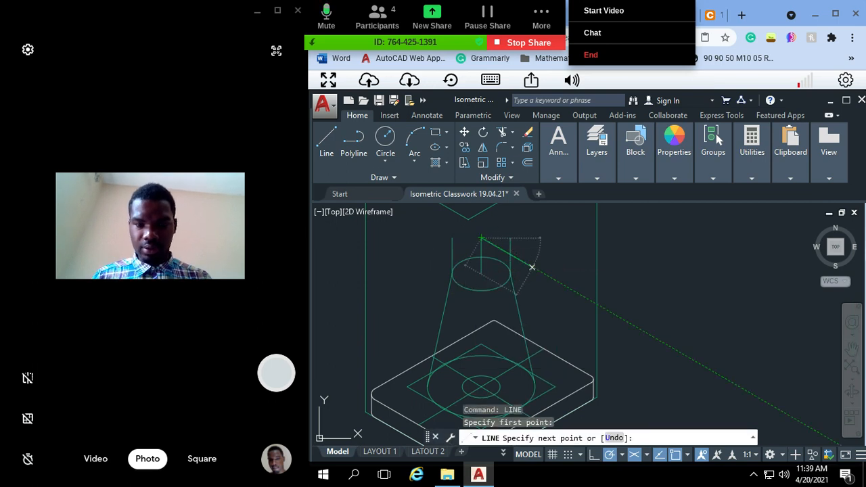
text(15)
key(Return)
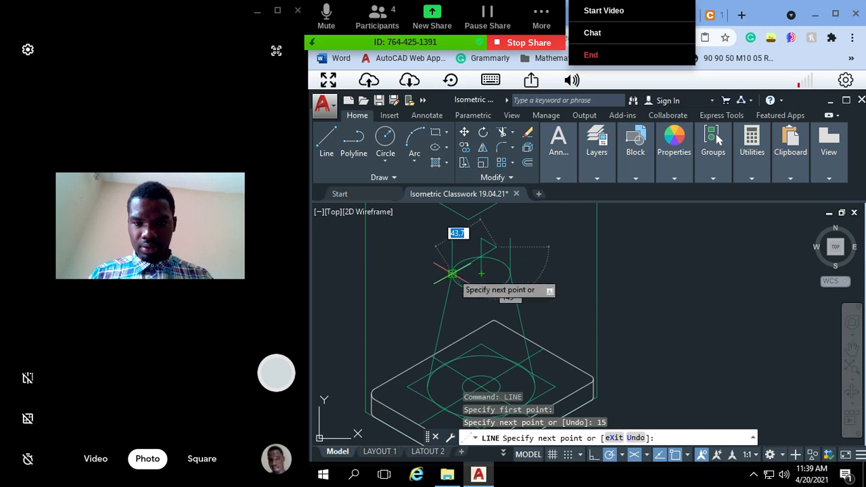
key(ctrl+z)
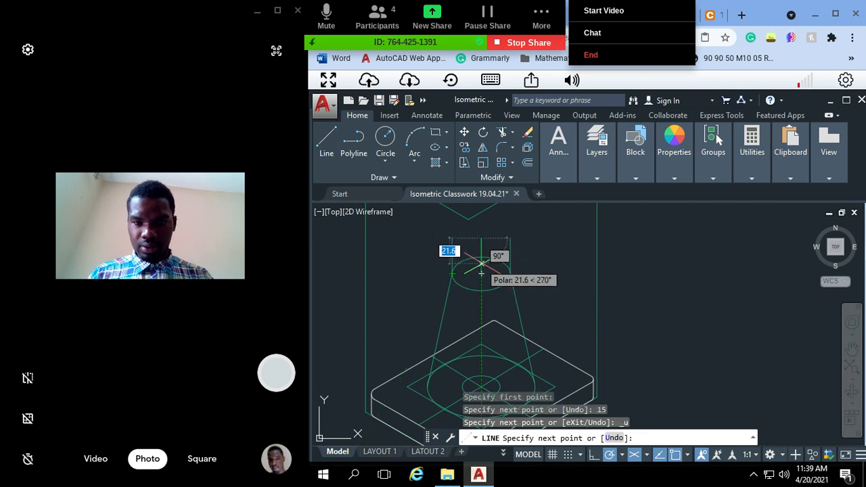
key(Escape)
key(Escape)
key(Escape)
key(Escape)
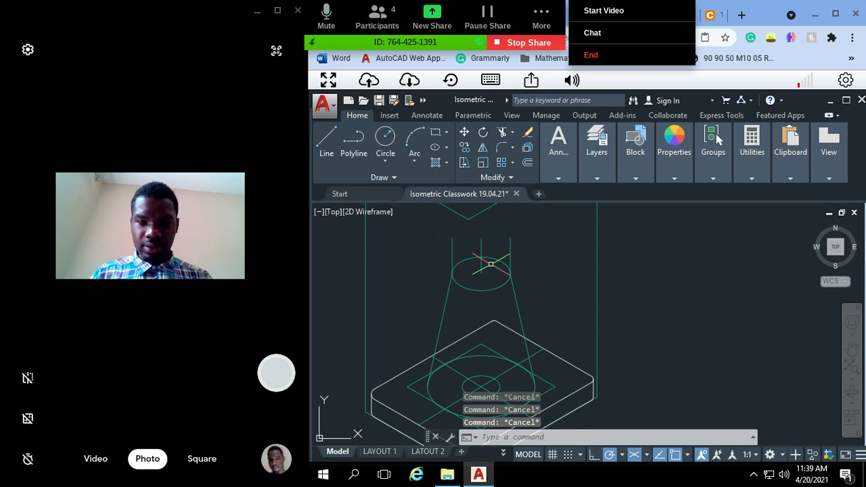
Step: Measure the distance from the centre of the cone's top ellipse to its edge along the down-right isometric axis
text(dist)
key(Return)
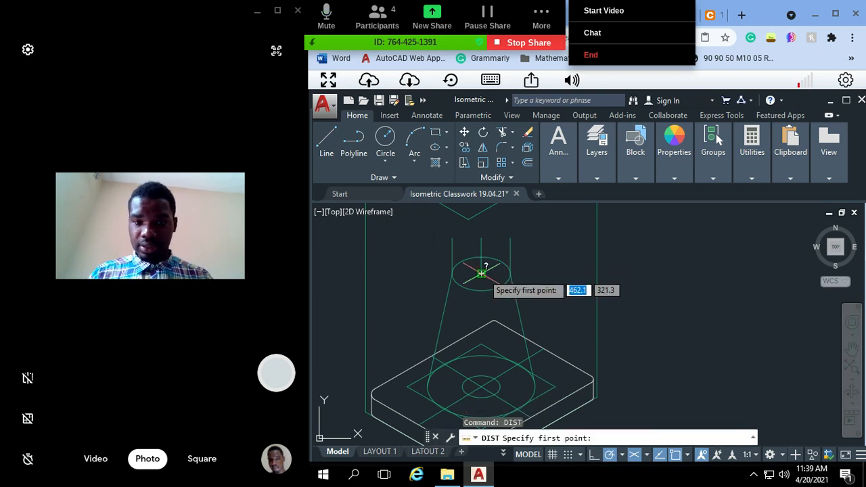
click(481, 273)
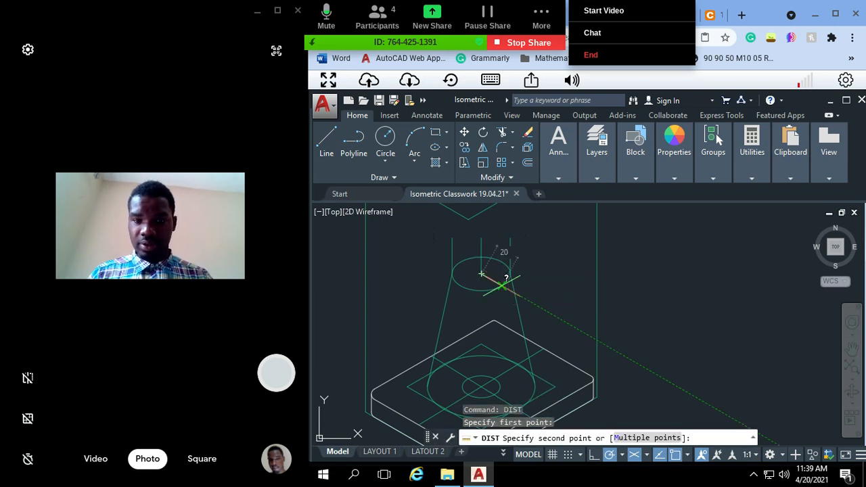
click(500, 285)
key(Escape)
key(Escape)
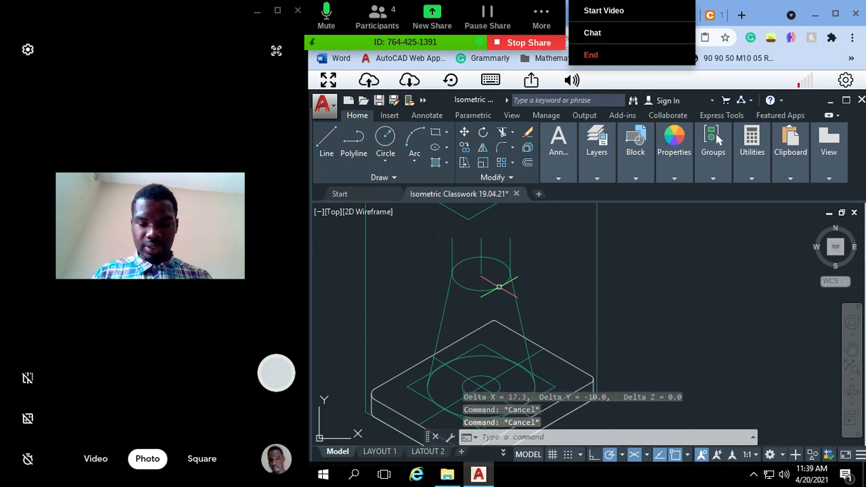
Step: From the top of the vertical centre line, draw a 20-unit line down-right and two 20-unit segments down-left along the isometric axes
key(Return)
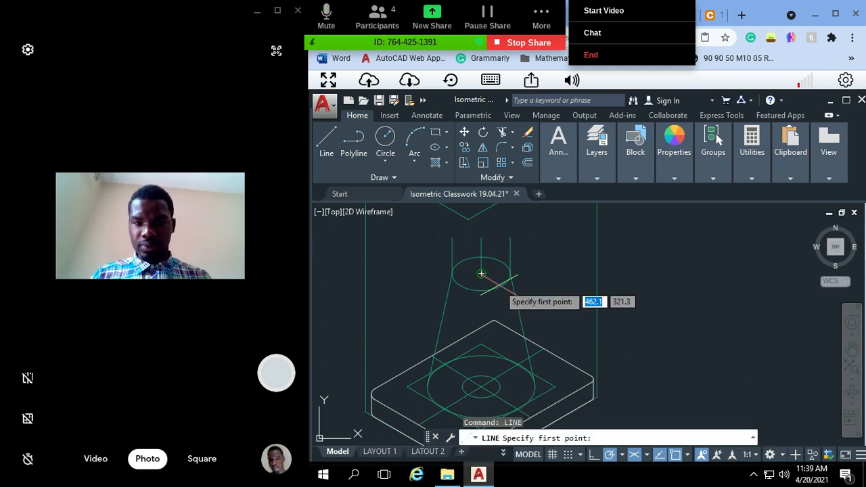
click(481, 238)
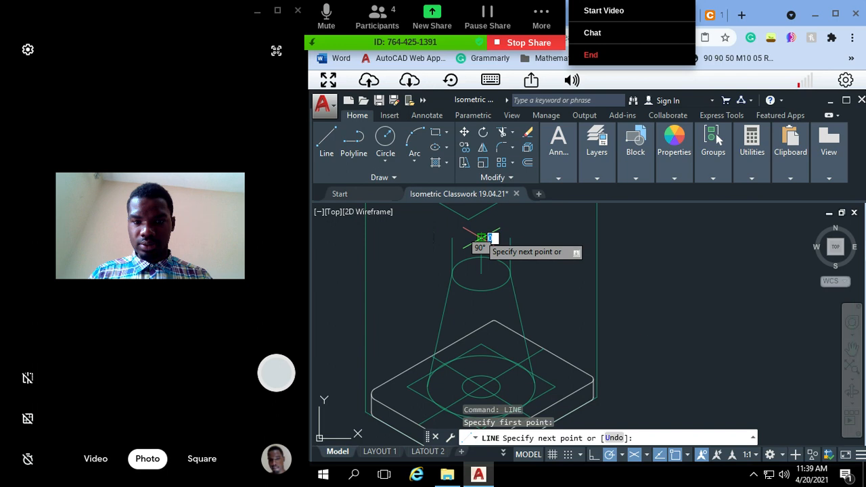
text(20)
key(Return)
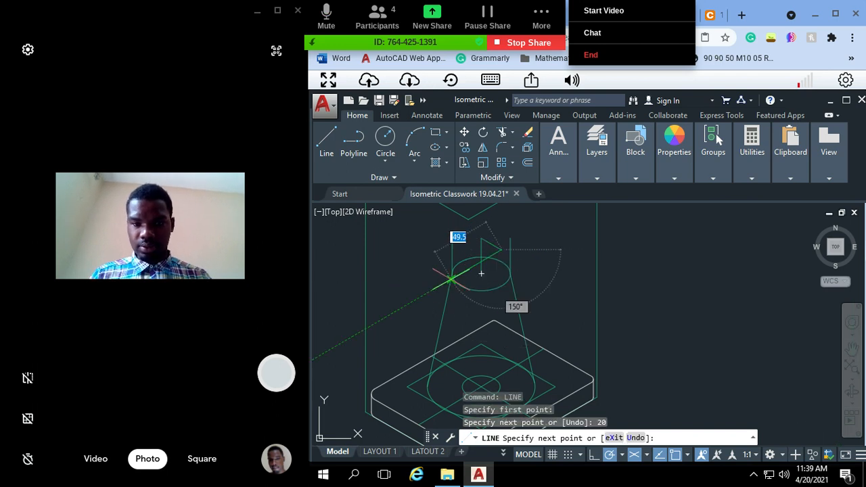
text(20)
key(Return)
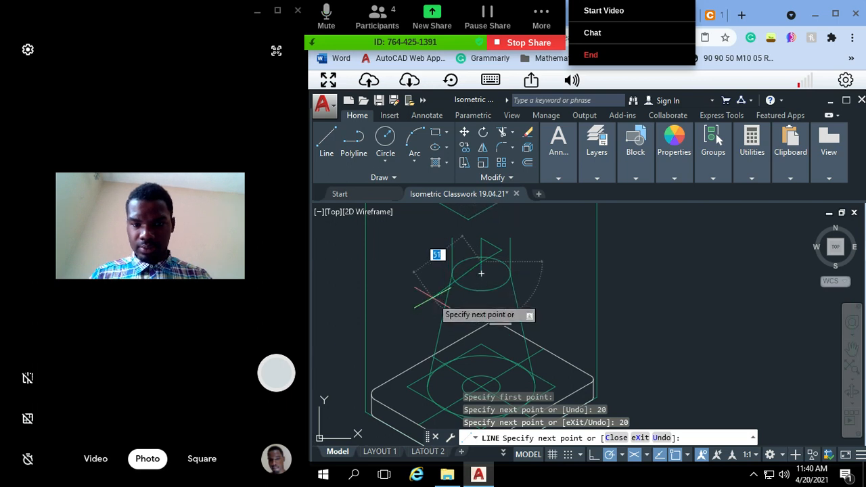
text(20)
key(Return)
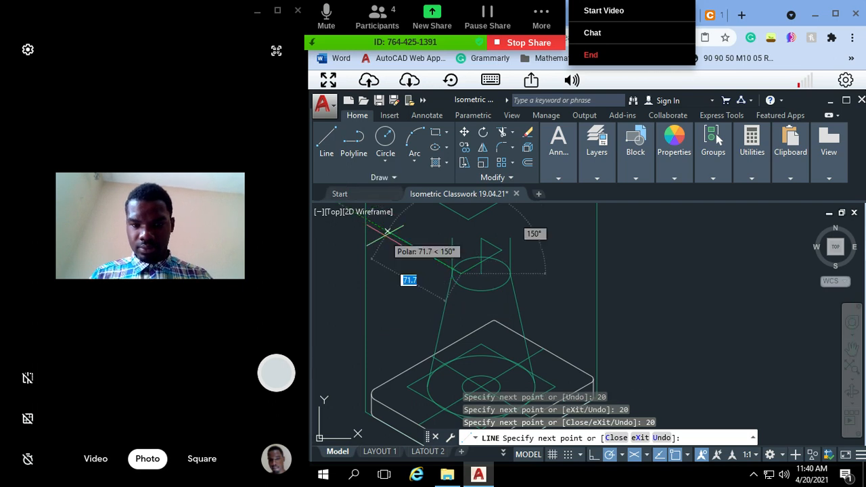
key(Escape)
key(Escape)
key(Escape)
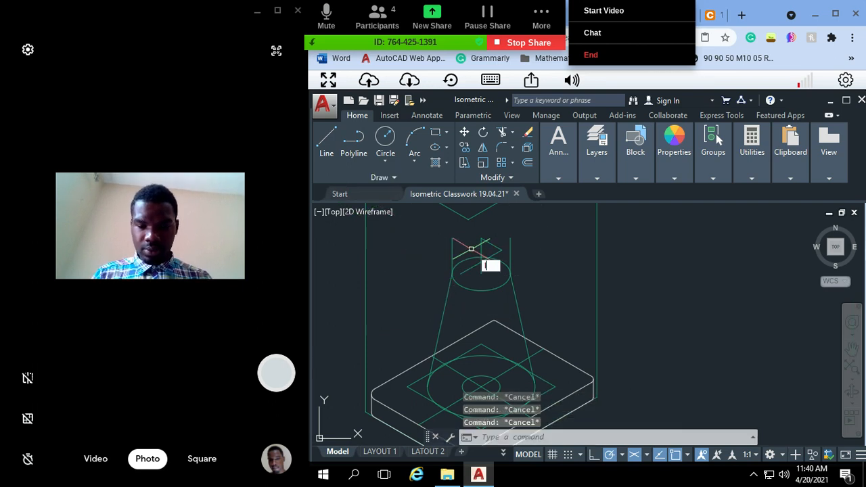
Step: Draw a 20-unit line up-left at 150° from the top of the vertical centre line
text(l)
key(Return)
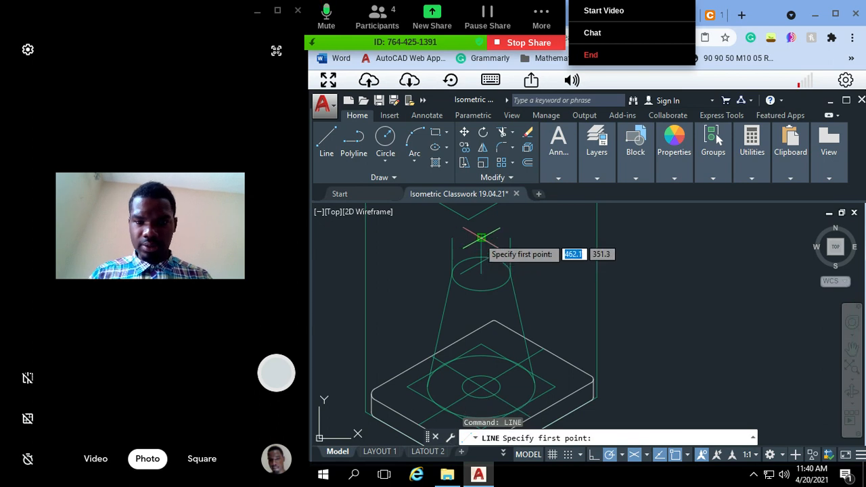
click(481, 237)
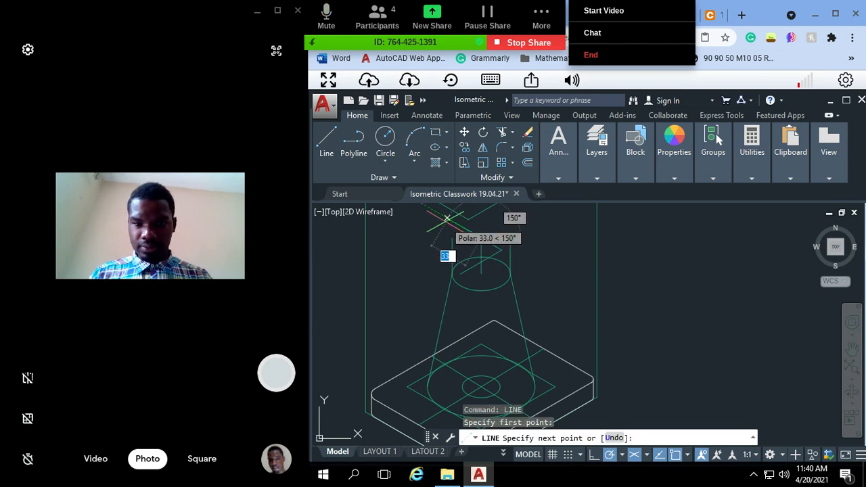
text(2)
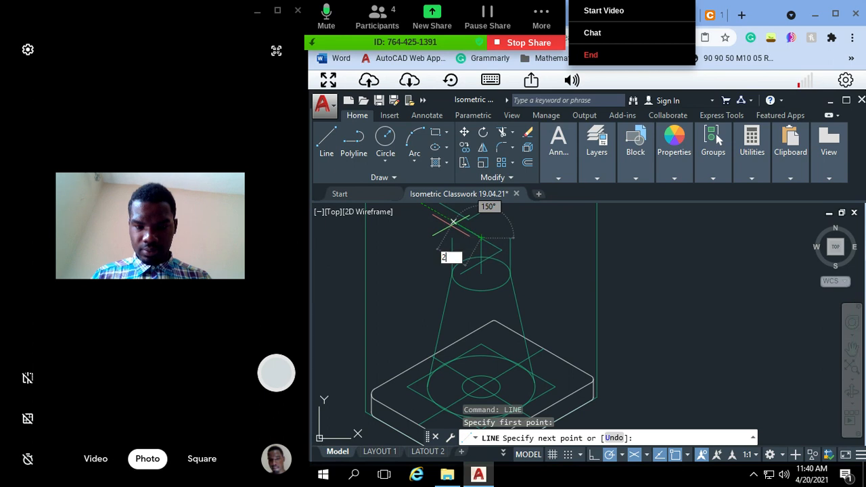
text(0)
key(Return)
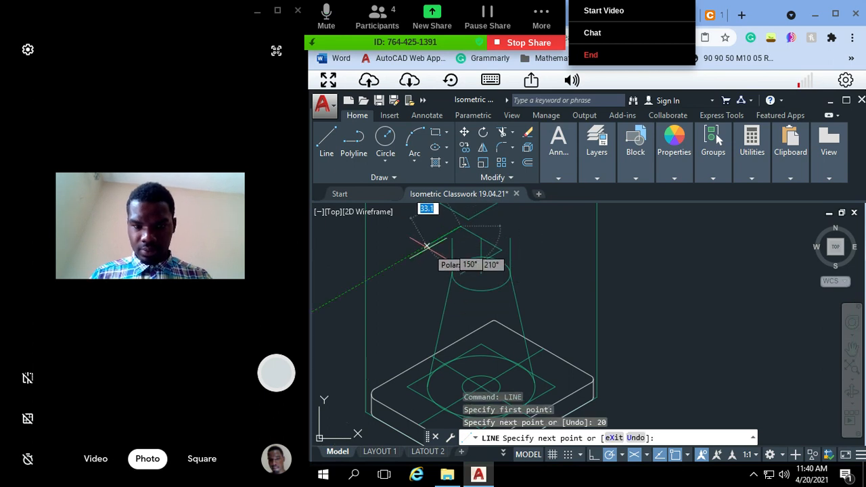
text(20)
key(Return)
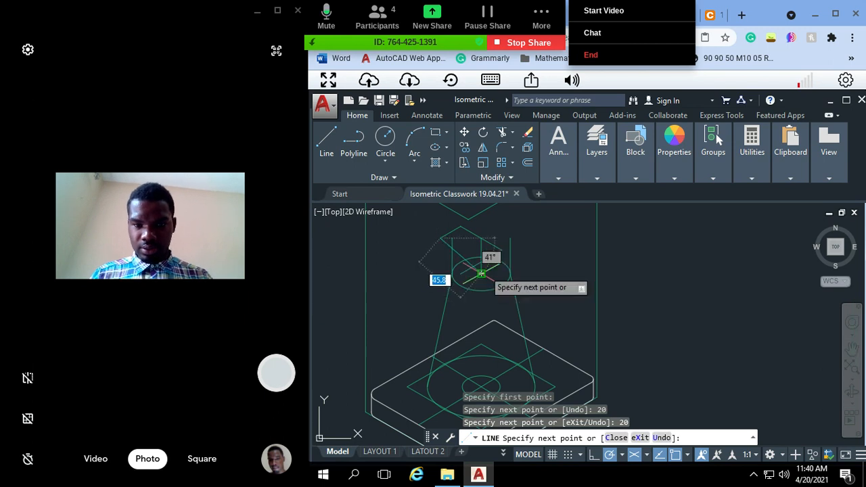
key(ctrl+z)
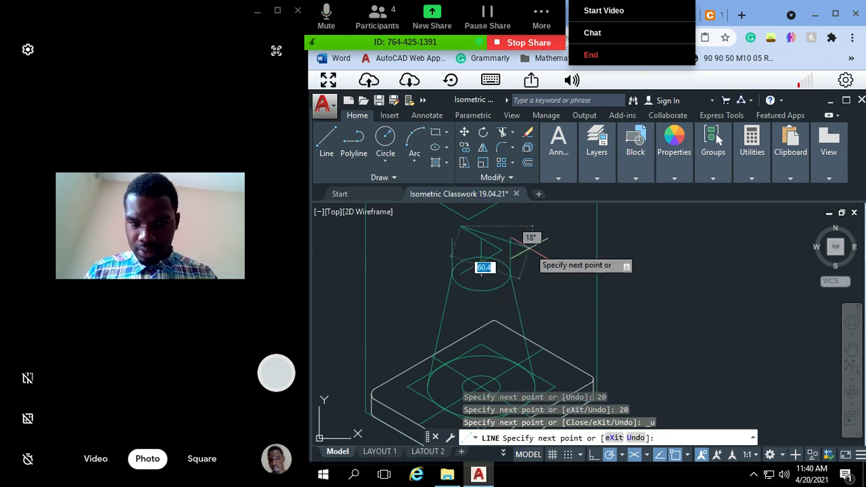
key(Escape)
key(Escape)
key(Escape)
Step: Dismiss the meeting's additional options and make the Construction layer current
click(597, 156)
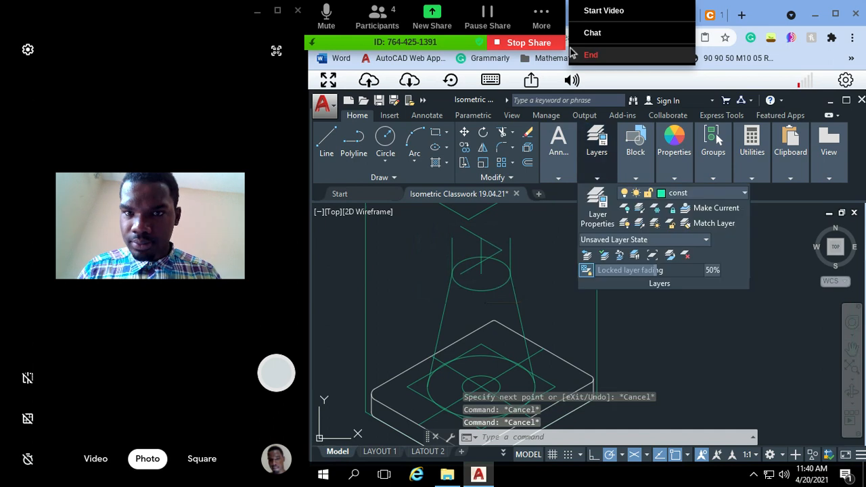
click(553, 29)
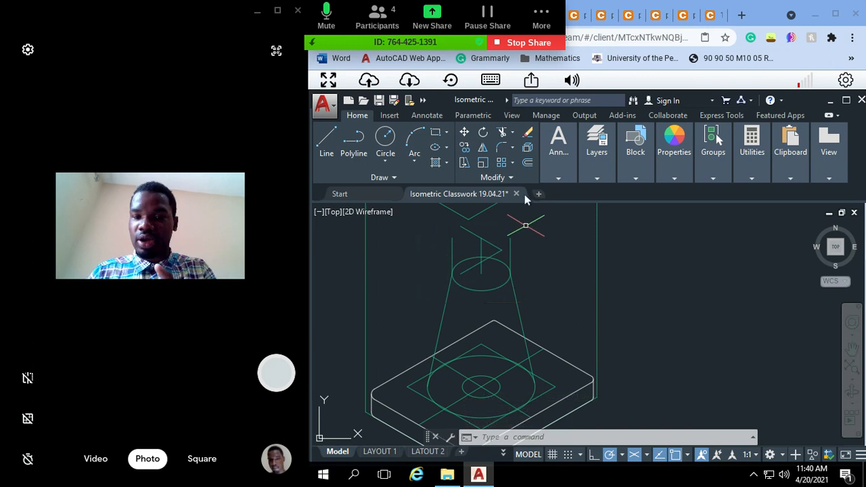
mouse_move(559, 148)
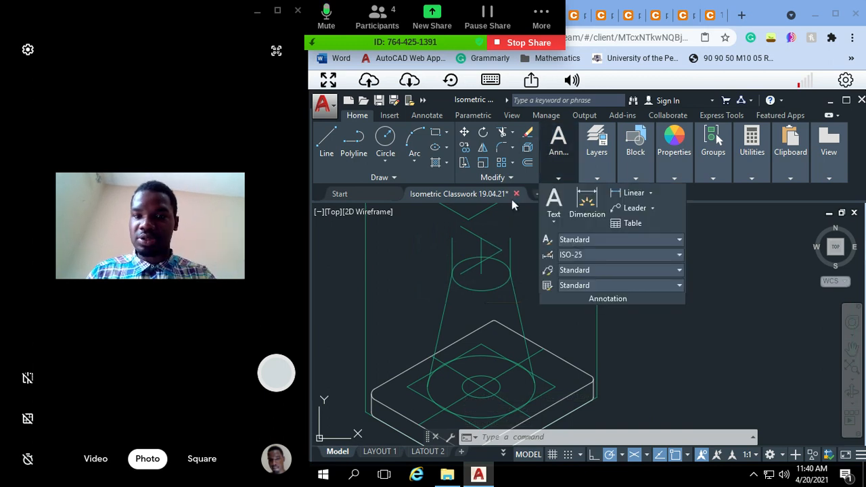
mouse_move(609, 168)
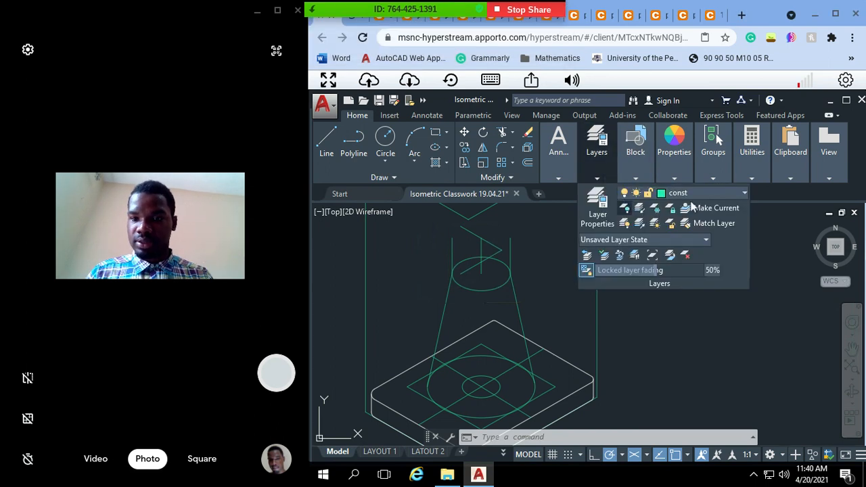
click(703, 195)
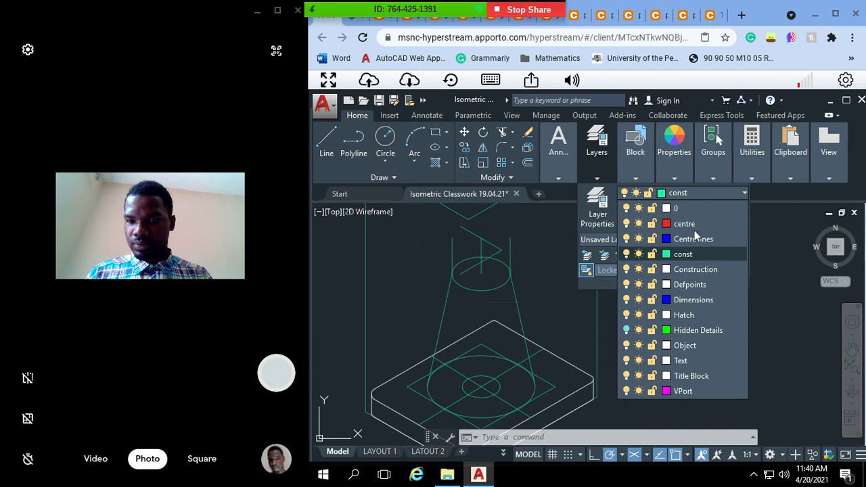
click(704, 269)
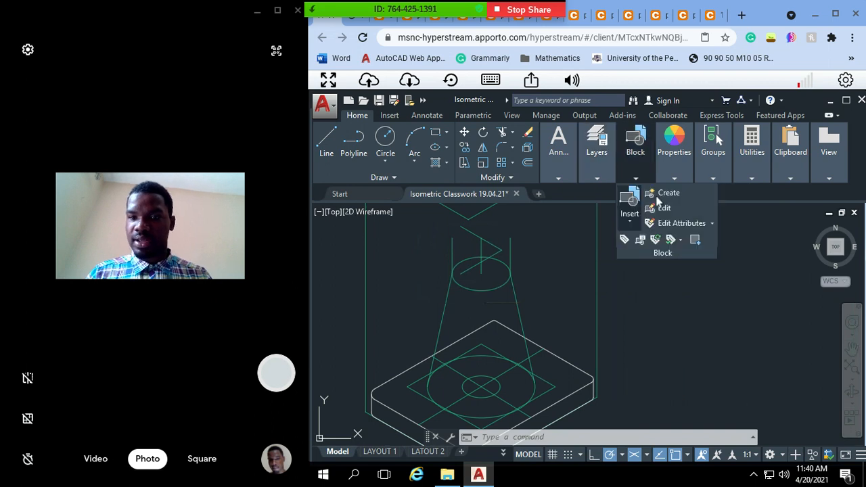
Step: Turn the const layer off to isolate the other linework, and turn it back on
mouse_move(607, 164)
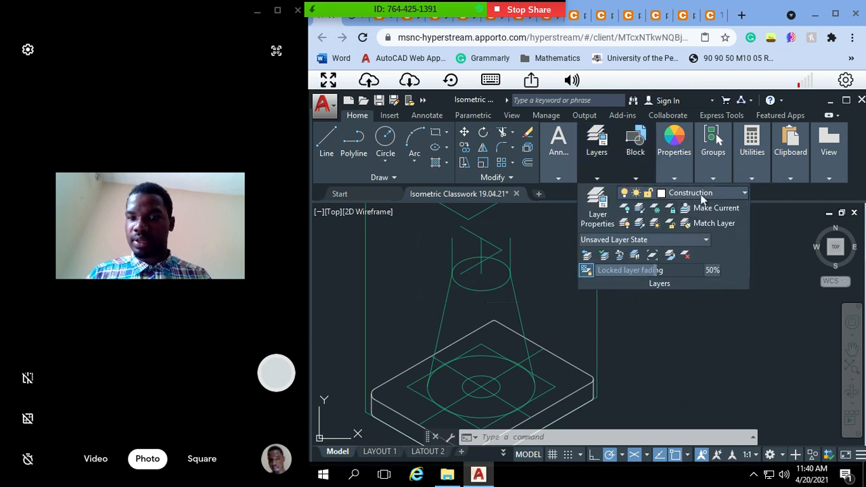
click(703, 195)
click(625, 269)
click(522, 295)
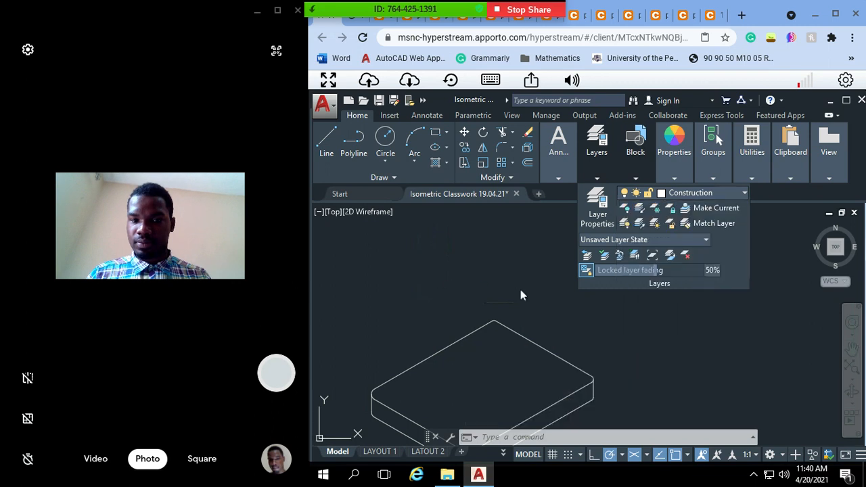
mouse_move(607, 164)
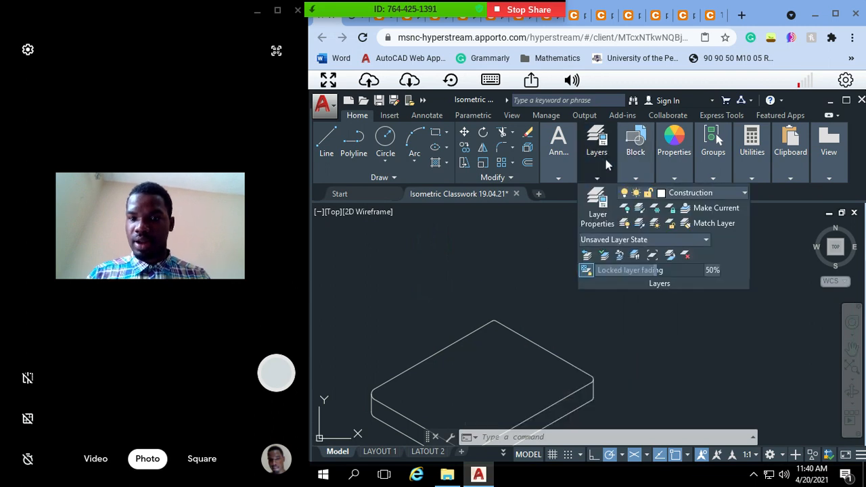
mouse_move(636, 166)
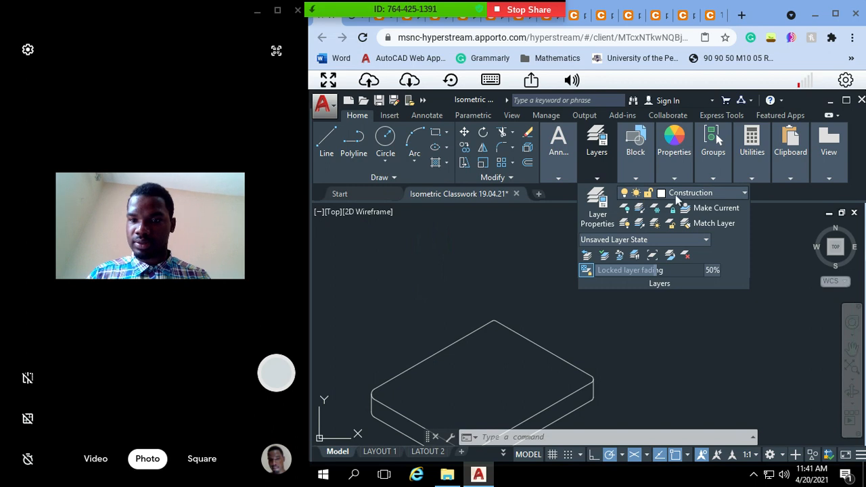
click(675, 195)
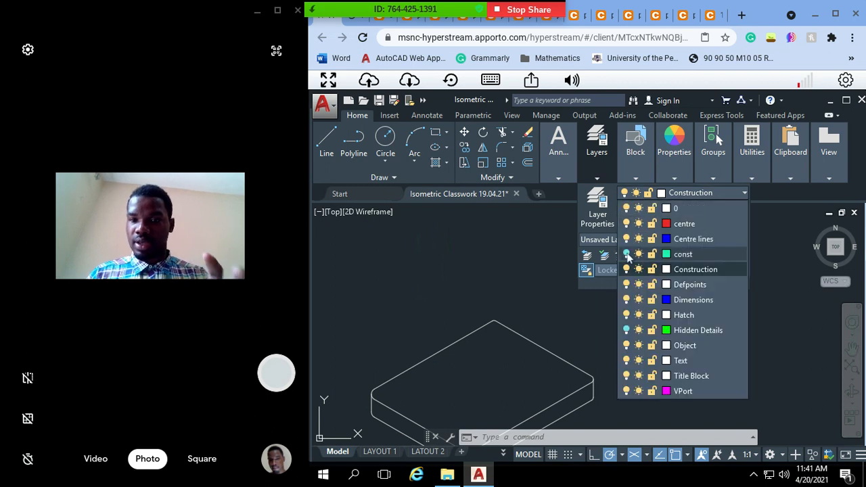
click(626, 254)
click(543, 264)
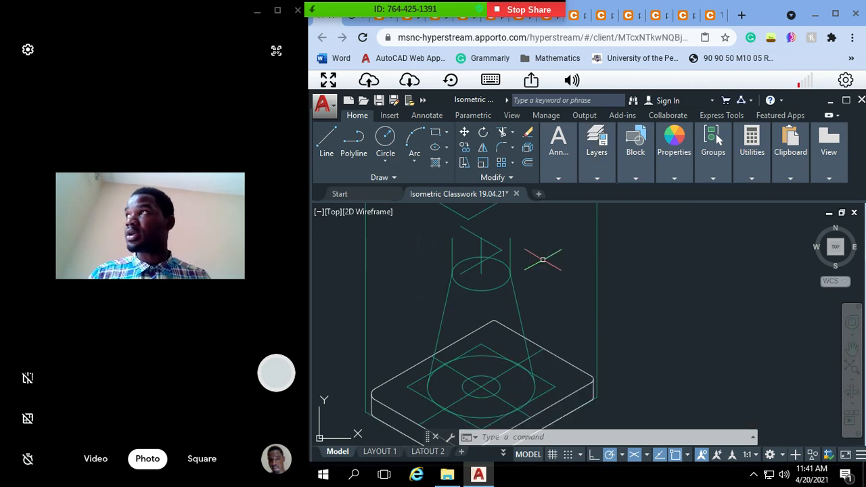
Step: Move the cone, the neck lines, and the ellipses, square and centre lines on the base top to the Construction layer
text(pan)
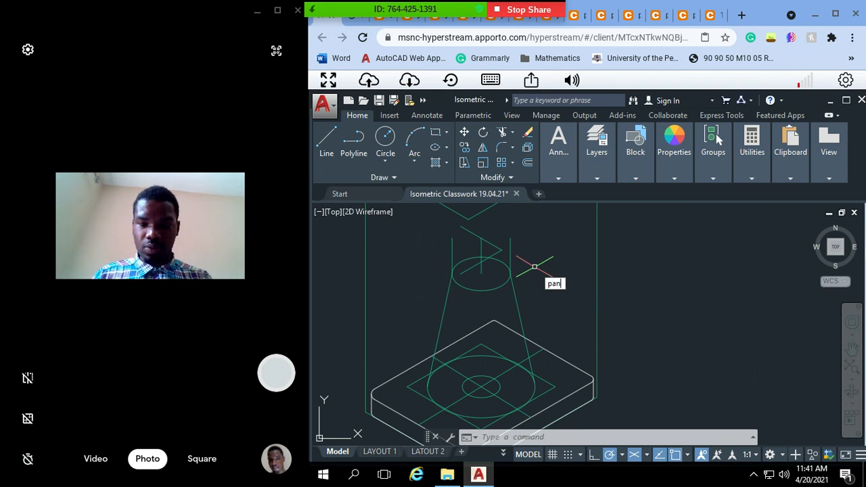
key(Return)
drag(501, 298, 507, 278)
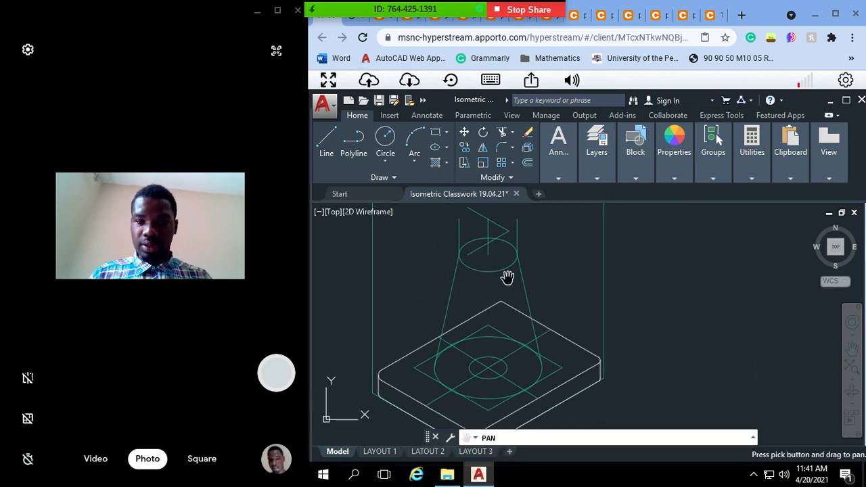
key(Escape)
mouse_move(579, 266)
mouse_down()
mouse_move(565, 257)
mouse_move(411, 254)
mouse_move(415, 271)
mouse_up()
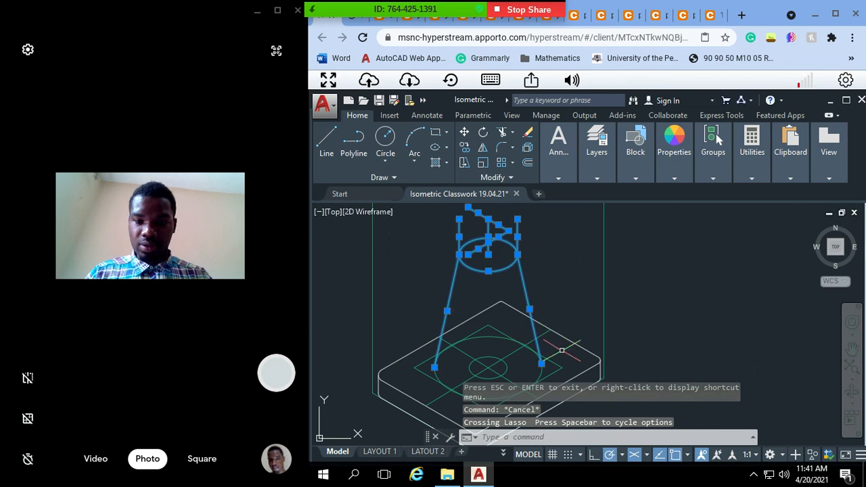
mouse_move(562, 350)
mouse_down()
mouse_move(541, 342)
mouse_move(415, 358)
mouse_move(405, 394)
mouse_up()
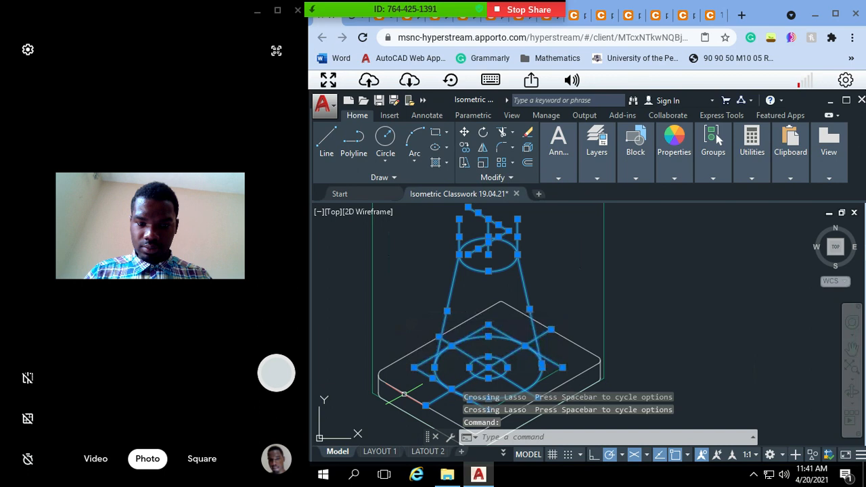
click(546, 375)
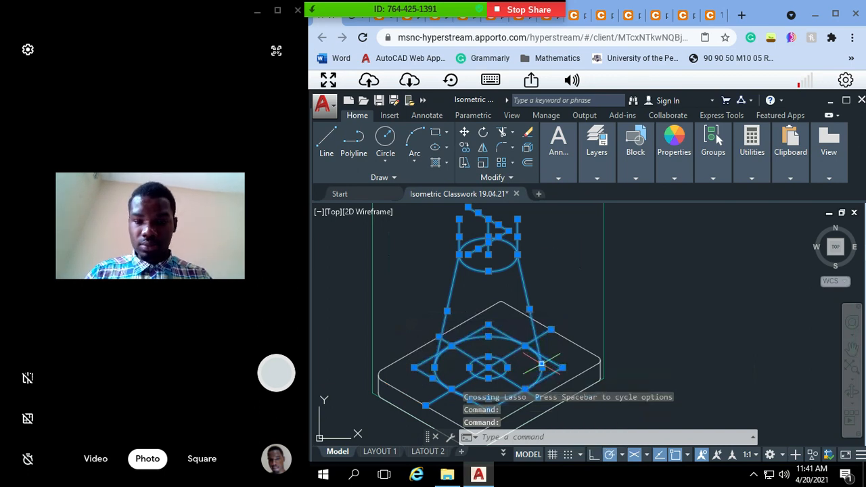
click(594, 178)
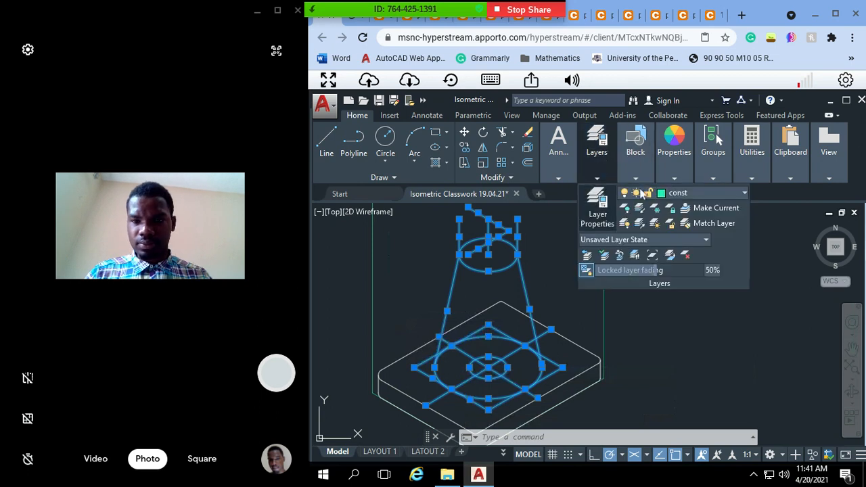
click(678, 196)
click(668, 270)
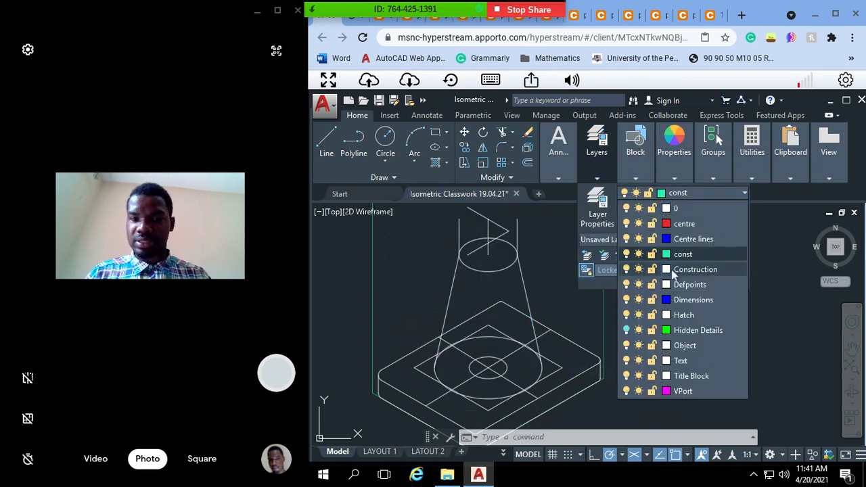
key(Escape)
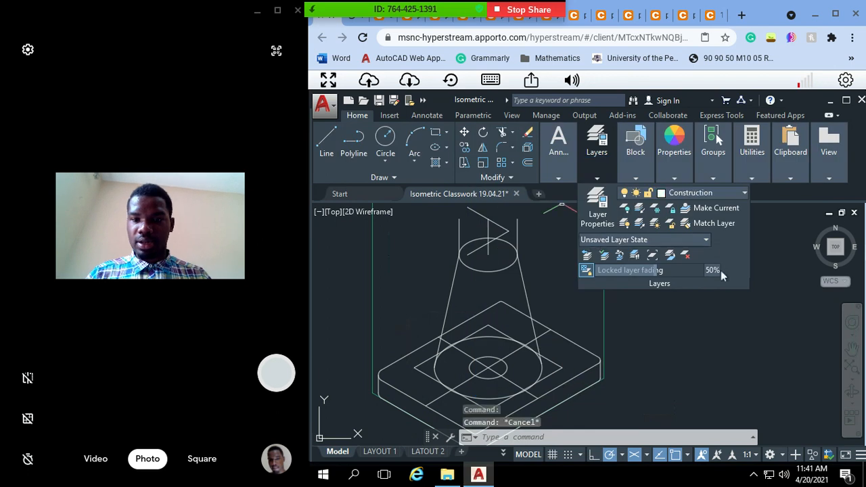
key(Escape)
Step: Turn off the const layer to hide the green bounding-box lines
mouse_move(603, 158)
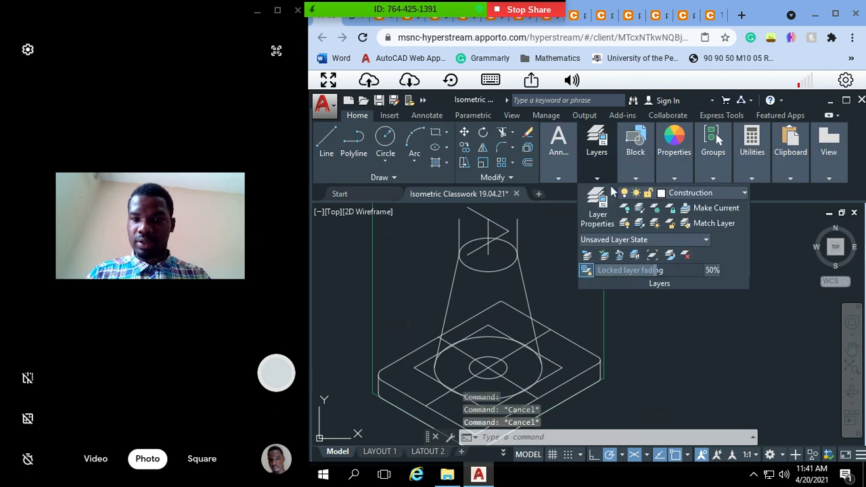
click(731, 193)
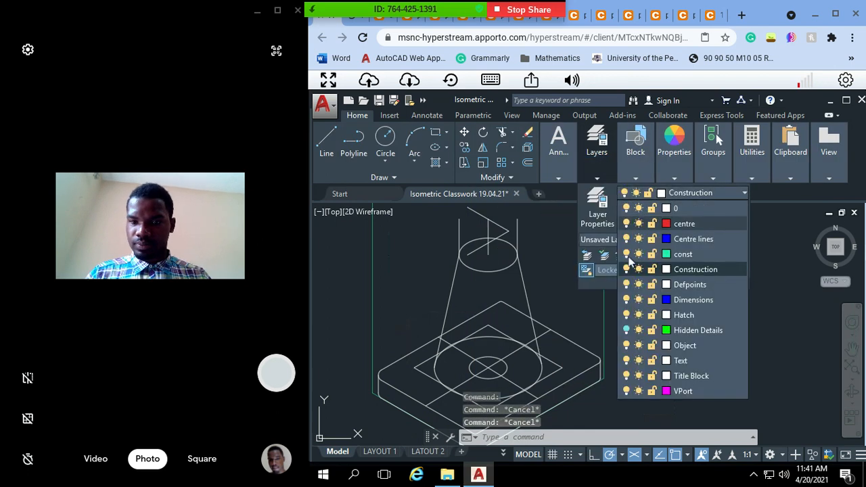
click(626, 256)
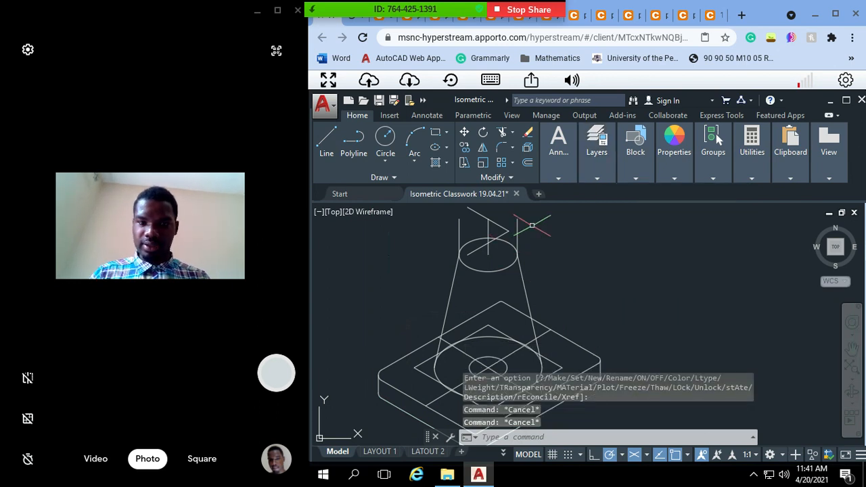
drag(532, 225, 497, 225)
key(Escape)
key(Escape)
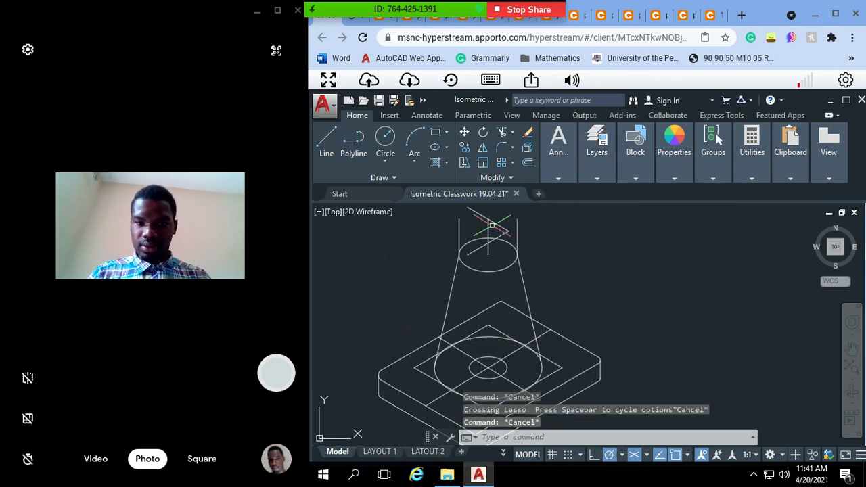
click(492, 225)
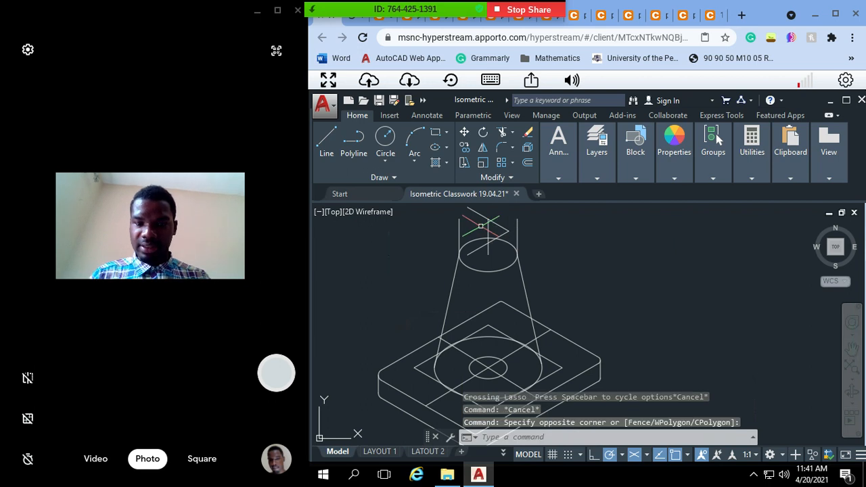
key(Escape)
mouse_move(602, 168)
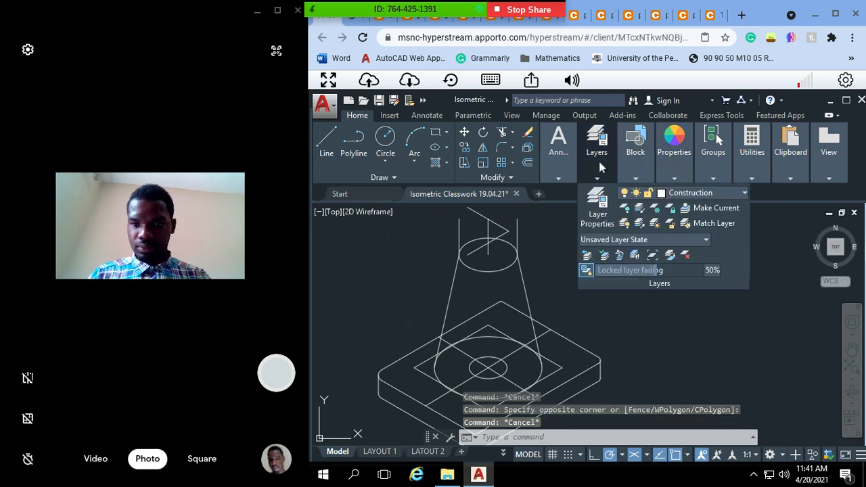
key(Escape)
key(Escape)
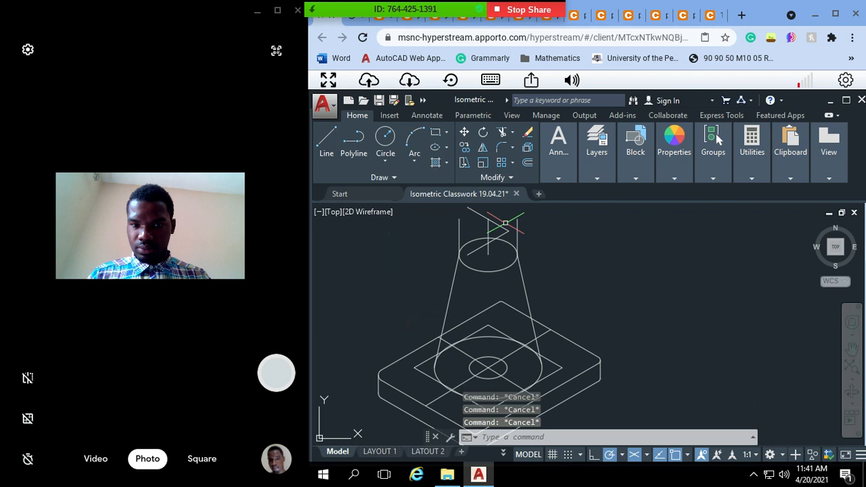
click(503, 217)
click(473, 225)
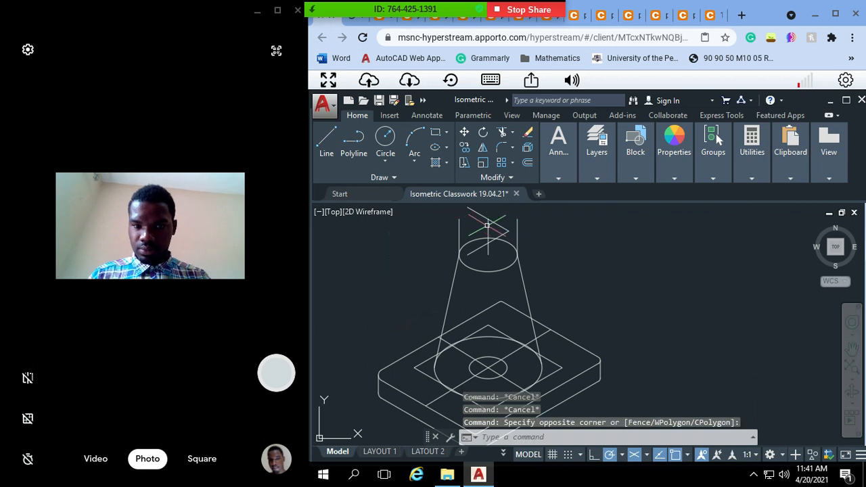
click(484, 226)
key(Escape)
key(Escape)
key(Escape)
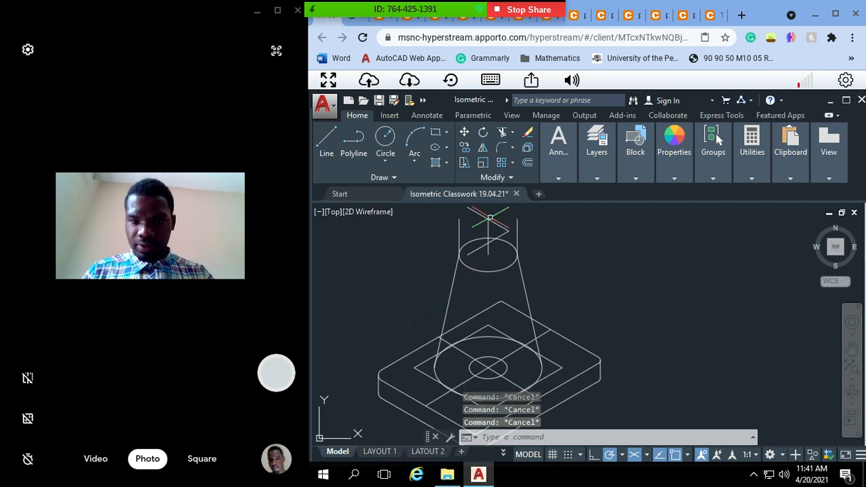
click(496, 210)
click(490, 217)
click(490, 217)
click(448, 227)
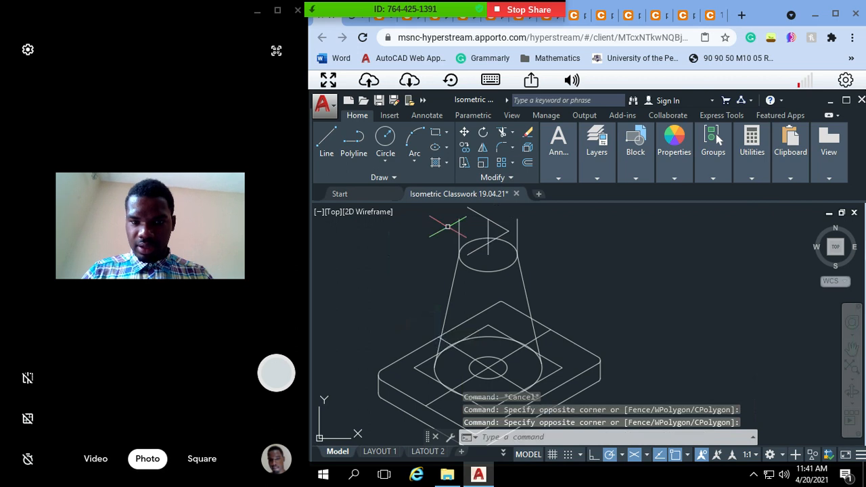
key(Escape)
key(Escape)
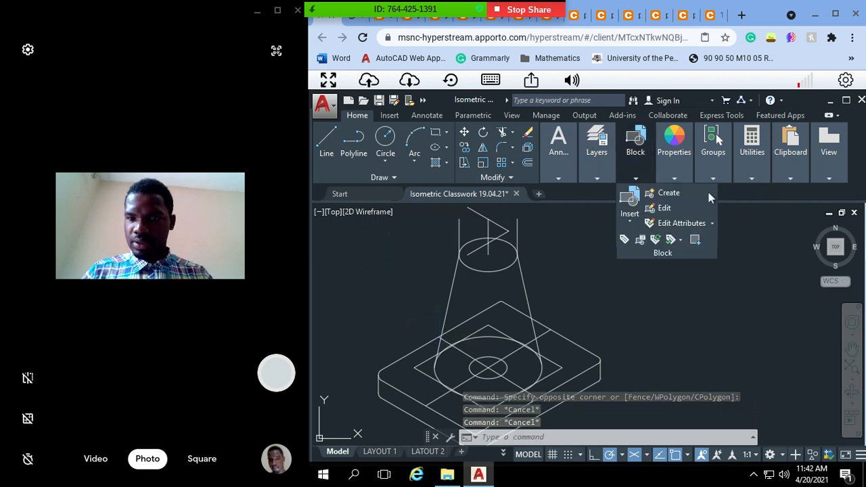
key(Escape)
Step: Make Defpoints the current layer
mouse_move(593, 157)
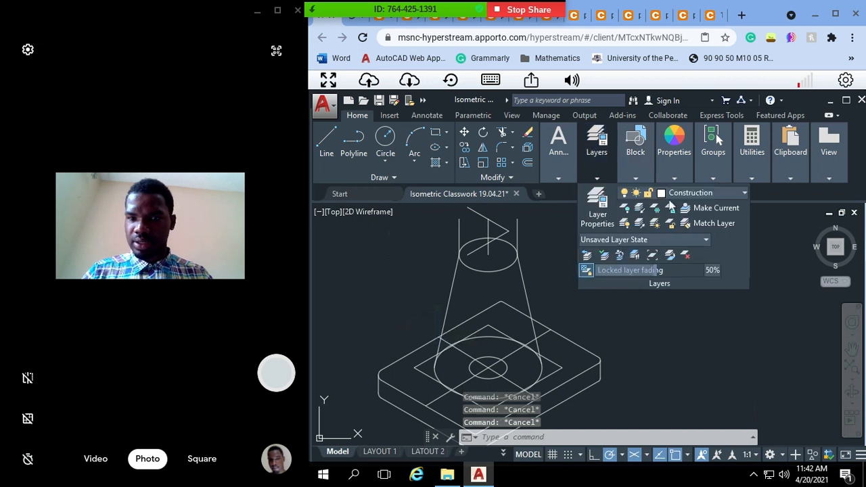
click(689, 193)
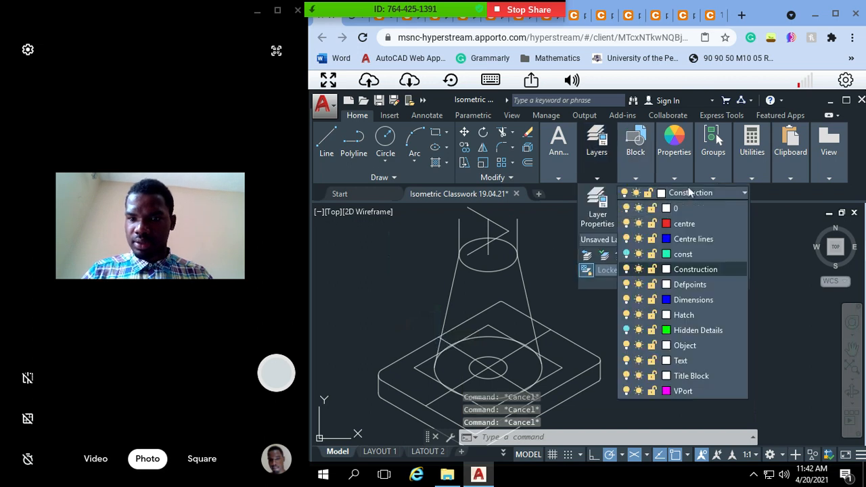
click(687, 285)
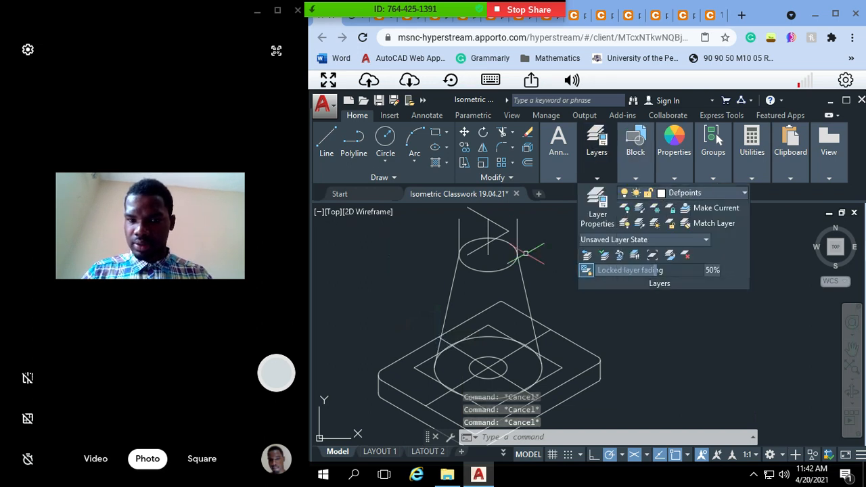
click(532, 246)
click(449, 260)
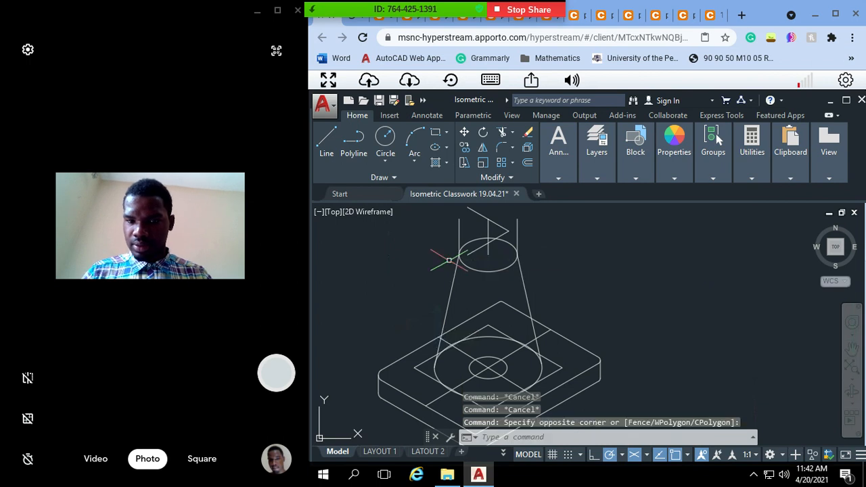
Step: Turn the const layer back on and clear any pending selection
click(600, 155)
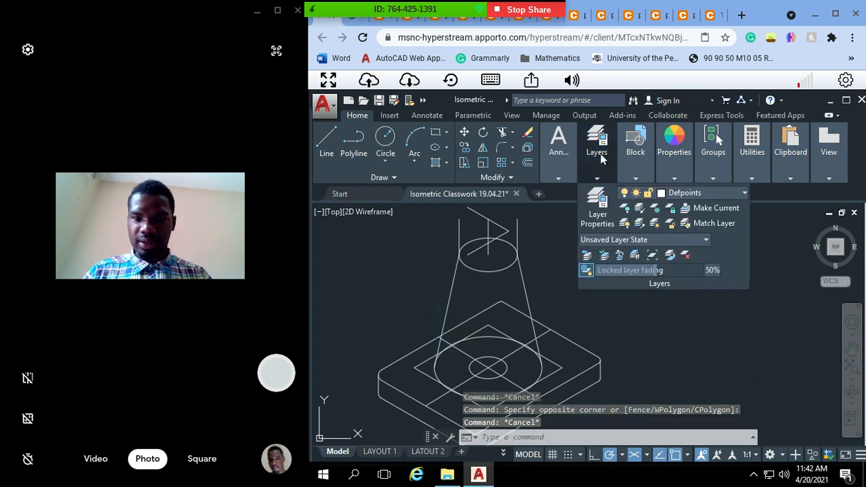
click(677, 193)
click(627, 255)
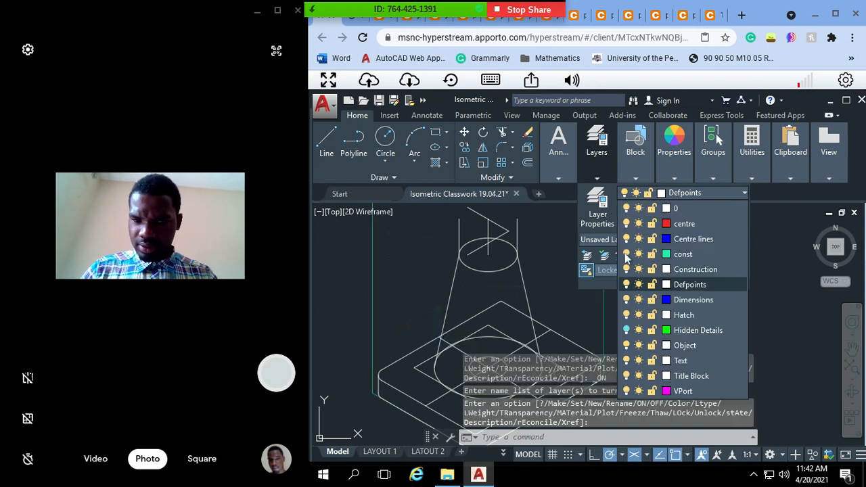
click(520, 261)
key(Escape)
click(532, 254)
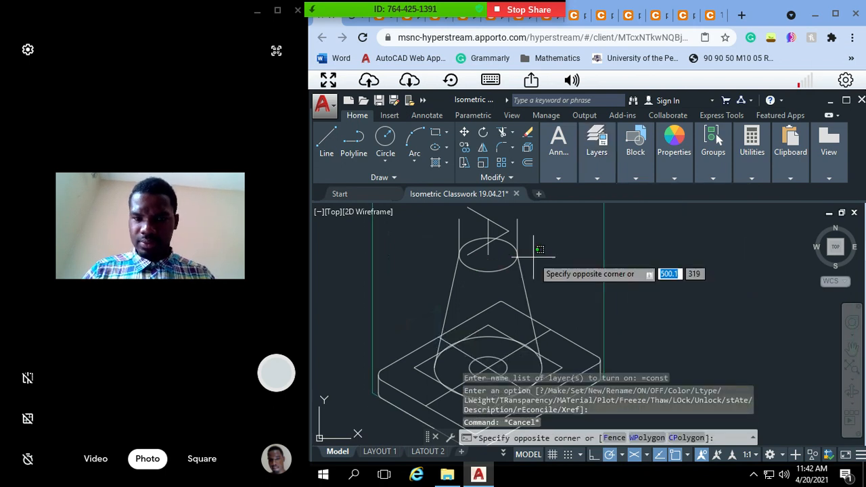
key(Escape)
key(Escape)
key(Escape)
key(Escape)
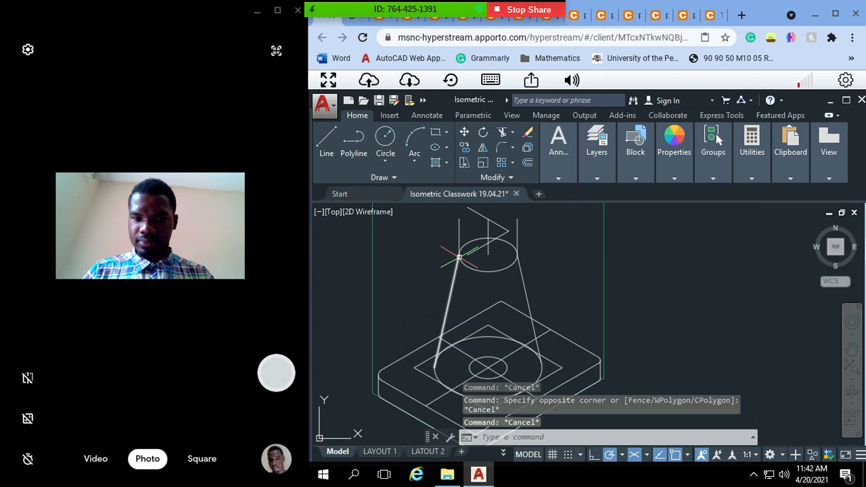
Step: Erase the neck's three vertical lines and the 20-unit down-right line above the cone's upper ellipse
text(pan)
key(Return)
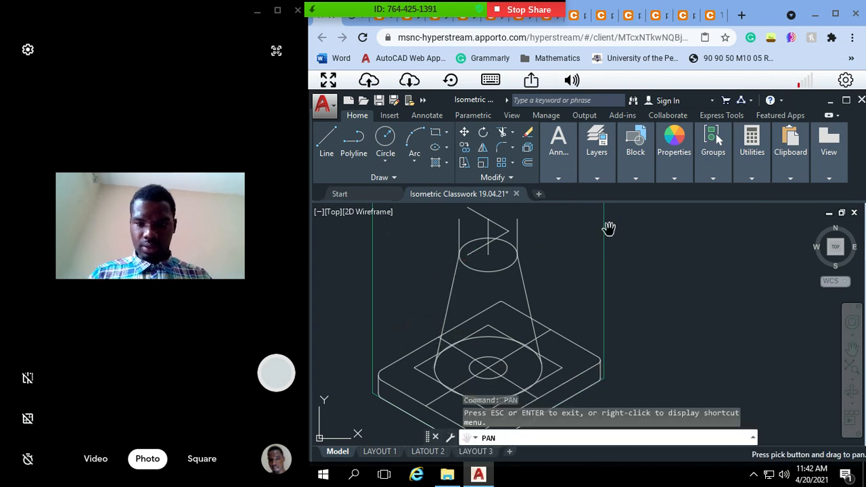
scroll(537, 268, down, 2)
key(Escape)
mouse_move(537, 268)
mouse_down()
mouse_move(487, 300)
mouse_move(474, 291)
mouse_move(440, 294)
mouse_move(425, 272)
mouse_up()
key(Delete)
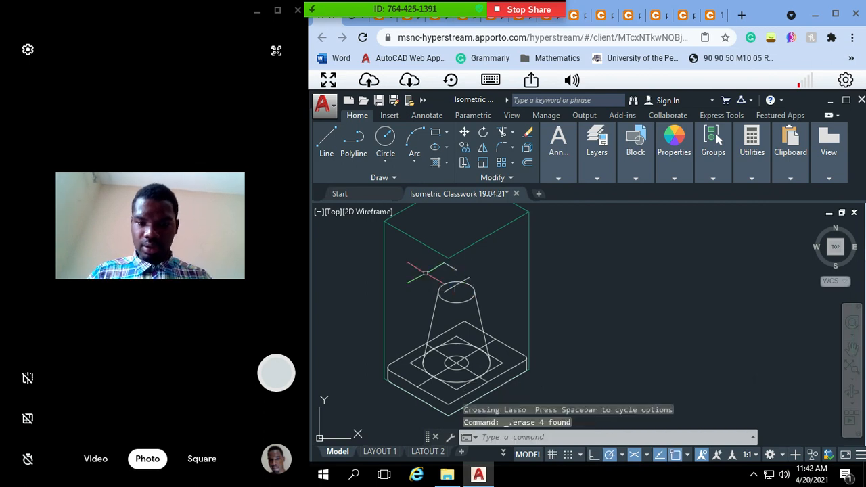
Step: Erase a 20-unit down-left segment at the cone's upper ellipse
click(448, 286)
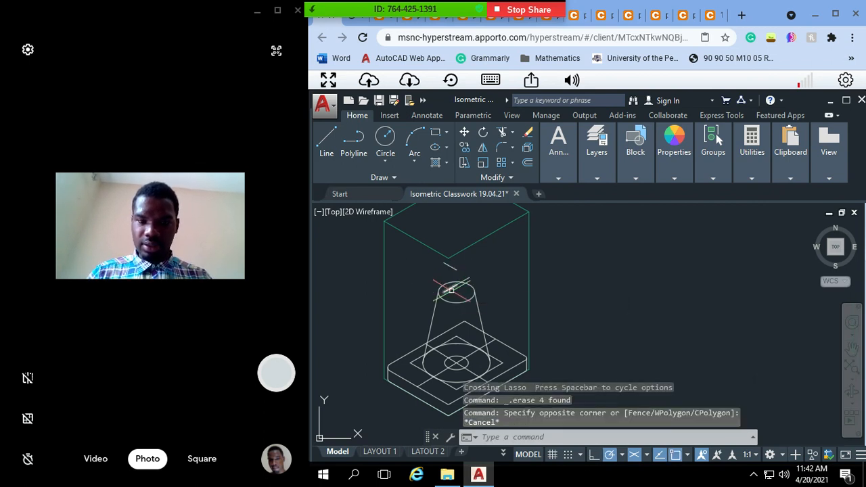
key(Escape)
click(459, 283)
key(Escape)
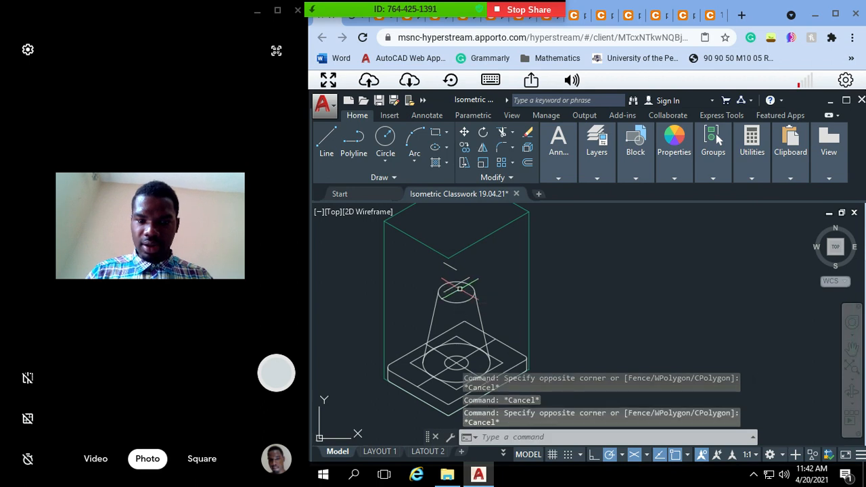
click(460, 287)
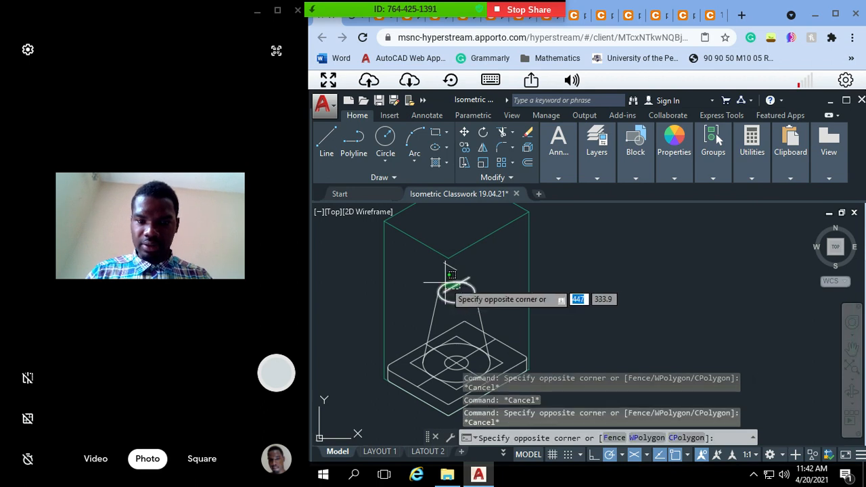
click(451, 274)
key(Delete)
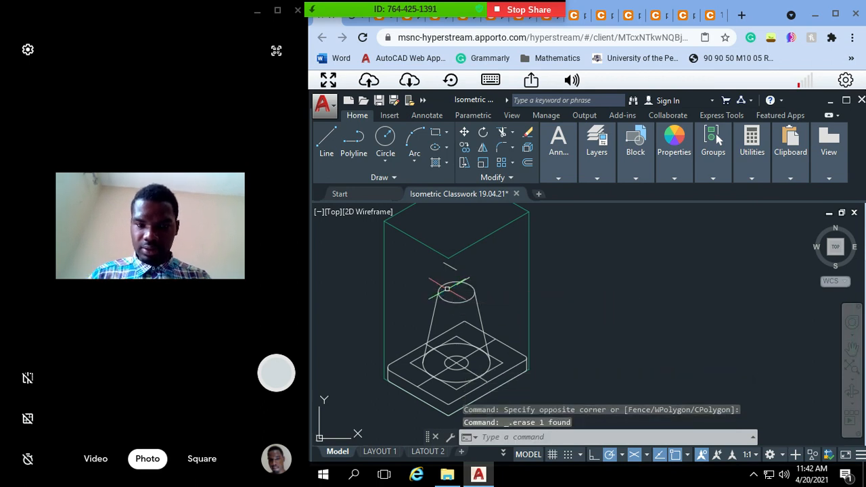
Step: Erase the leftover 20-unit isometric lines above the cone's upper ellipse
click(450, 266)
mouse_move(457, 270)
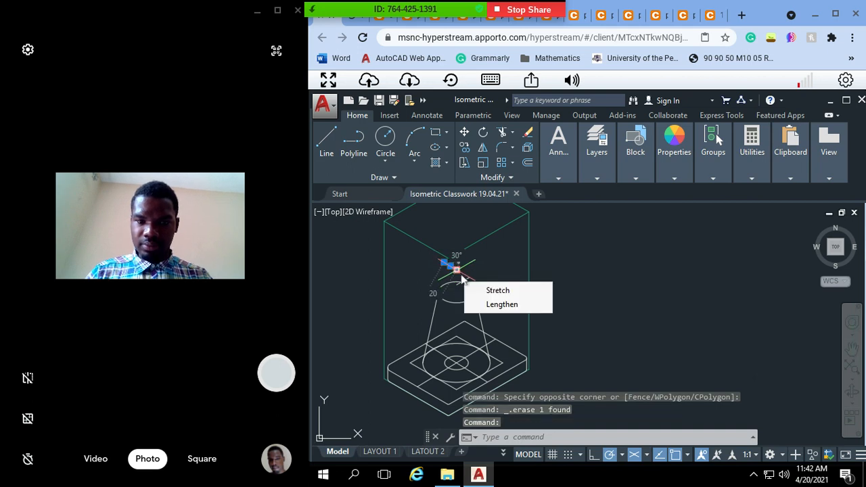
key(Escape)
key(Escape)
key(Escape)
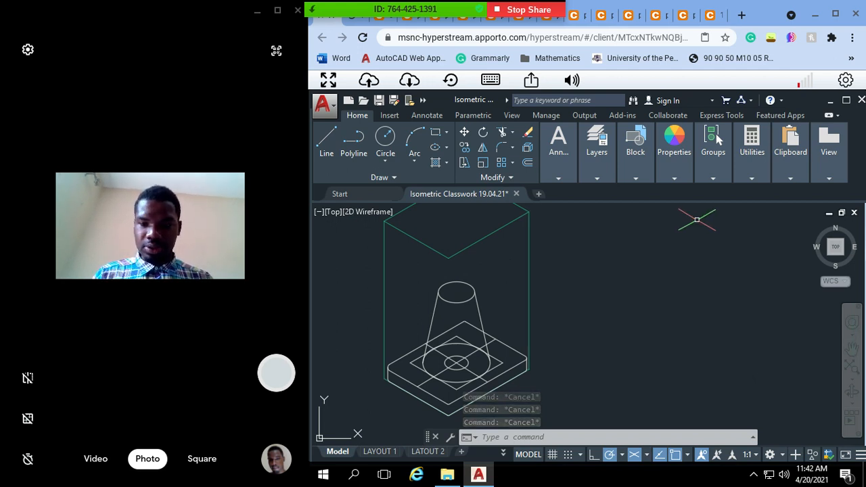
Step: Draw a closed isometric rhombus with 40-unit sides in the empty area to the right of the assembly
text(l)
key(Return)
click(602, 261)
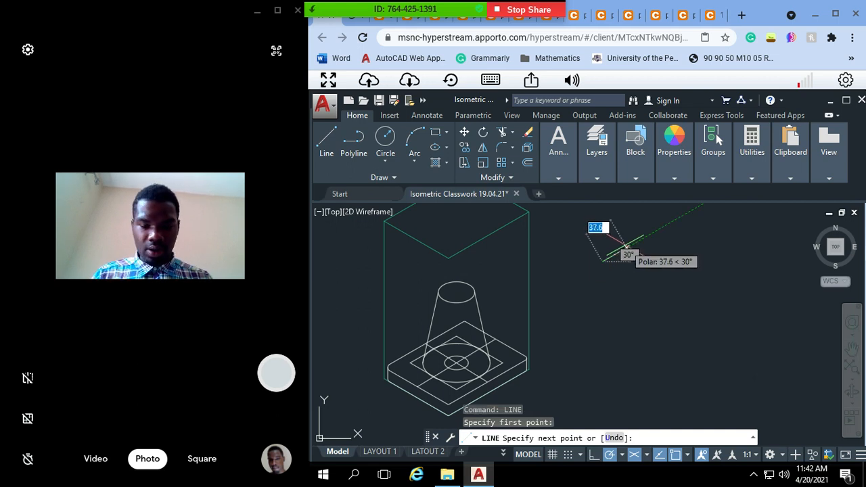
text(40)
key(Return)
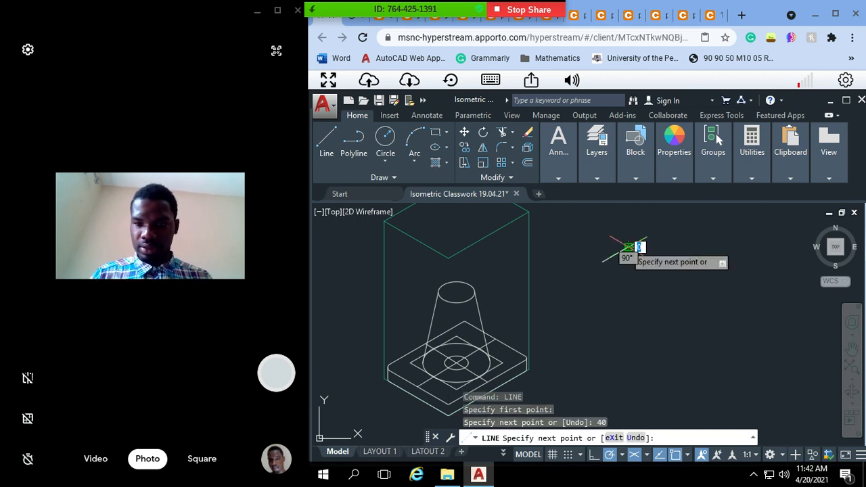
text(40)
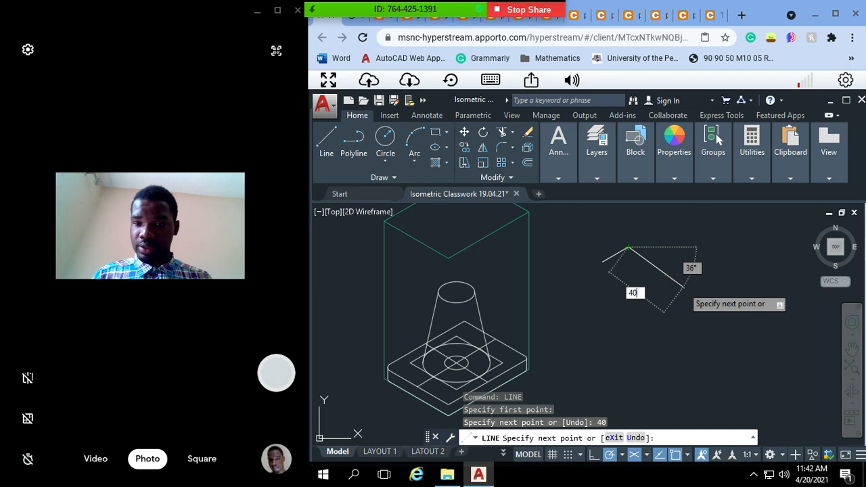
key(Return)
key(ctrl+z)
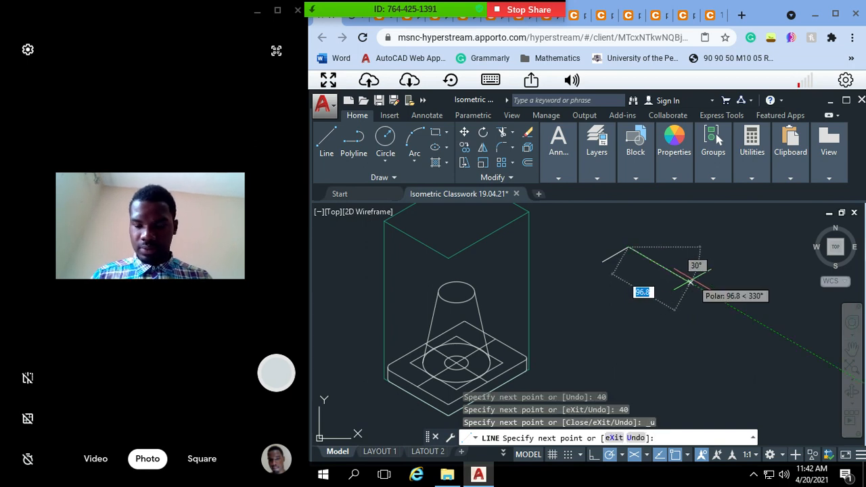
text(40)
key(Return)
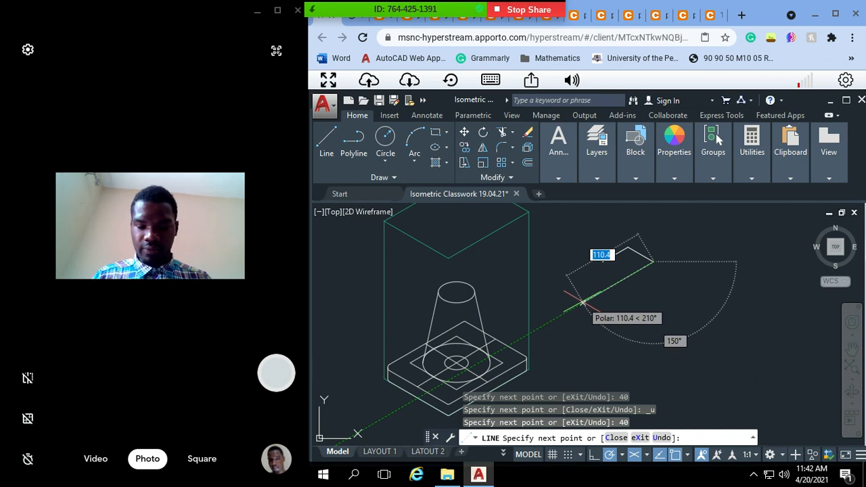
text(40)
key(Return)
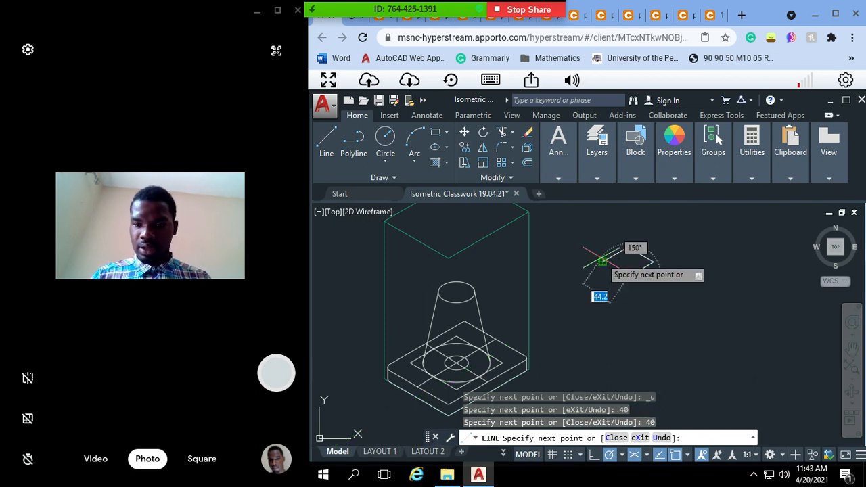
click(601, 262)
key(Escape)
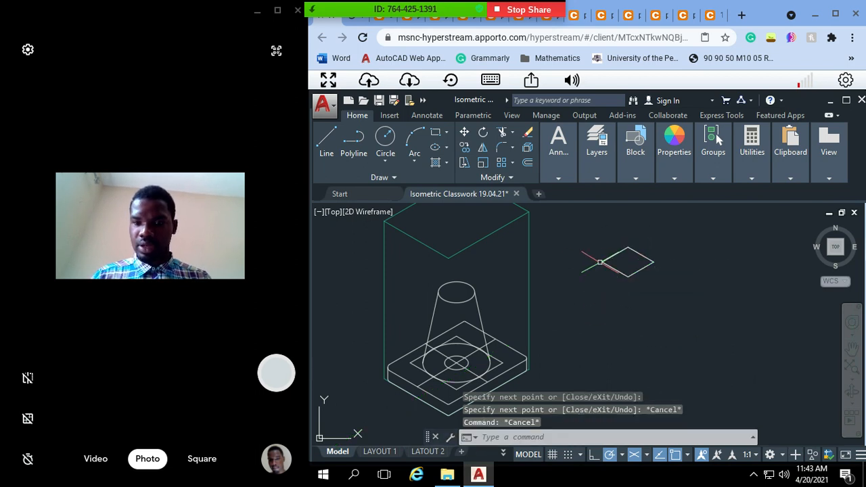
key(Escape)
Step: Draw the block's outer side edges below the rhombus: 30 units down from its left corner, two 40-unit base edges, and up to its right corner
key(l)
key(Return)
click(602, 262)
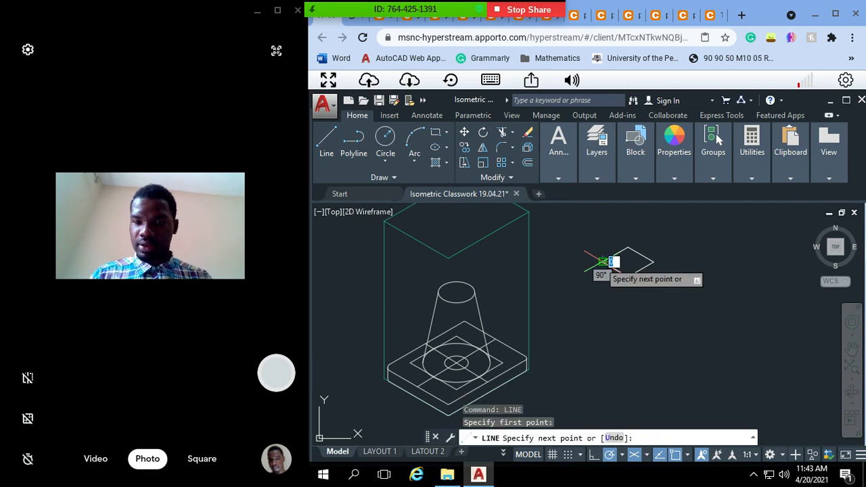
text(30)
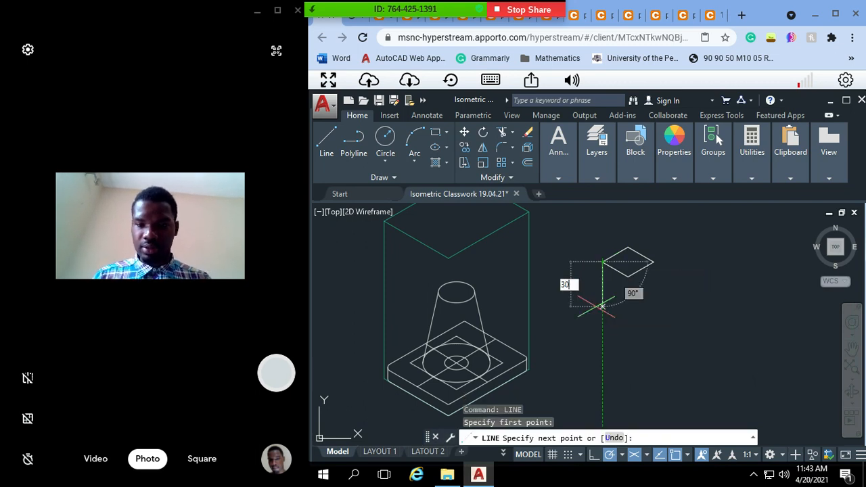
key(Return)
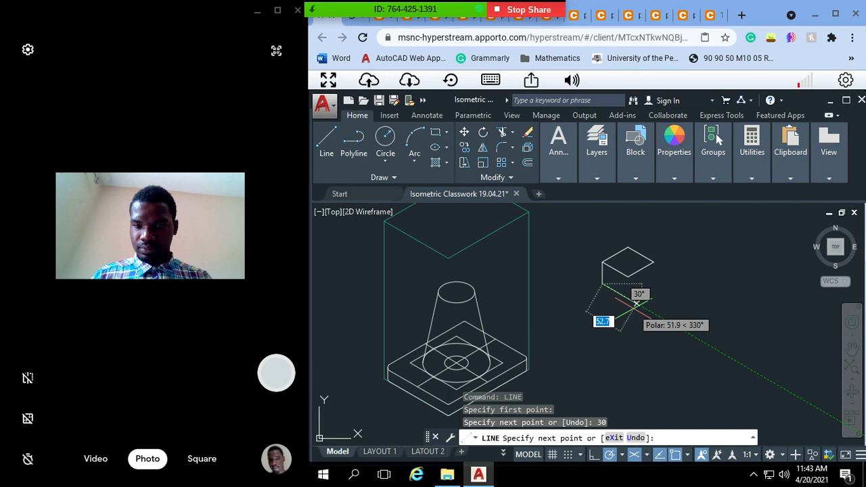
text(40)
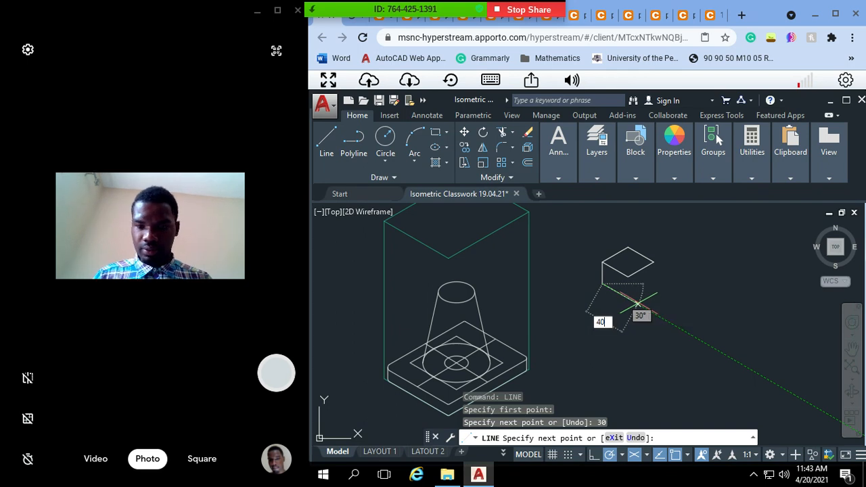
key(Return)
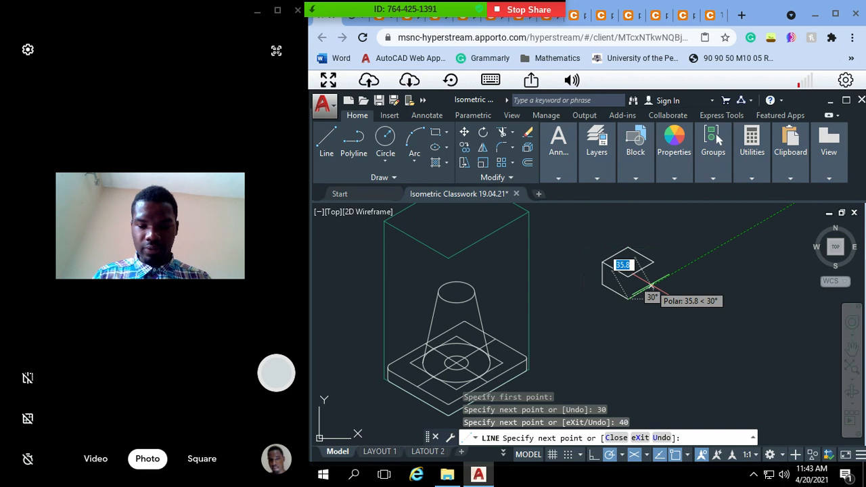
text(40)
key(Return)
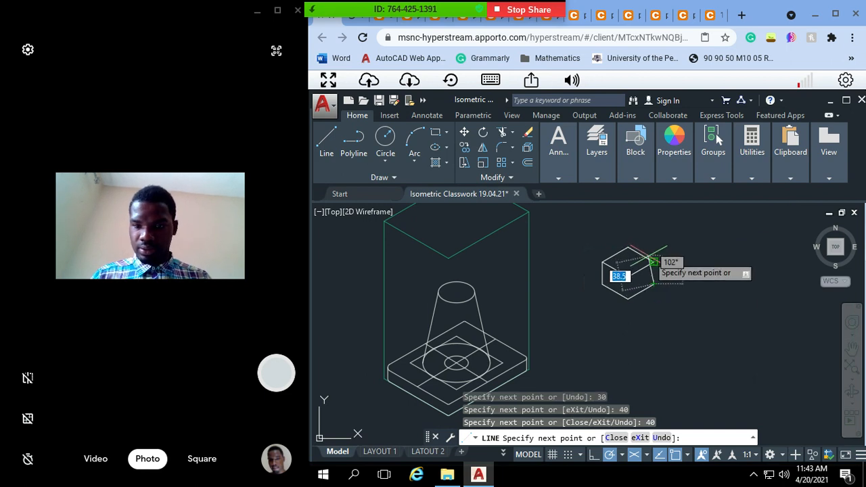
key(Escape)
key(Escape)
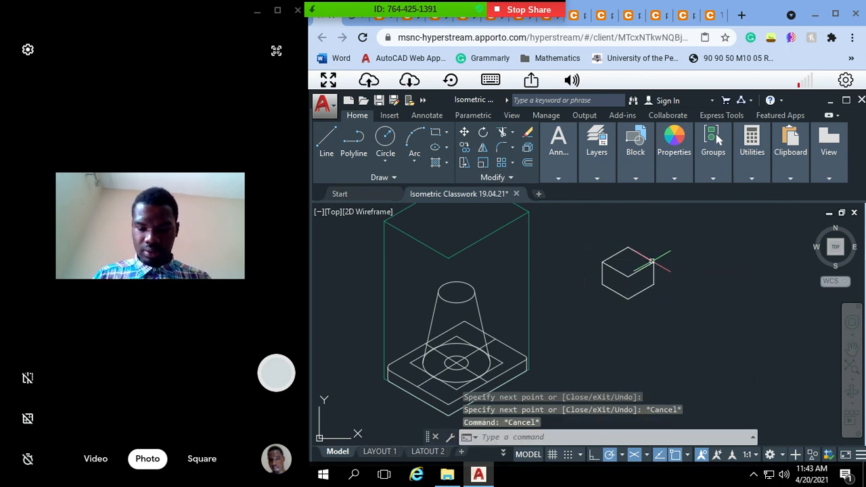
Step: Draw the block's front vertical edge from the rhombus's lowest corner to the base corner below it
key(Return)
click(628, 276)
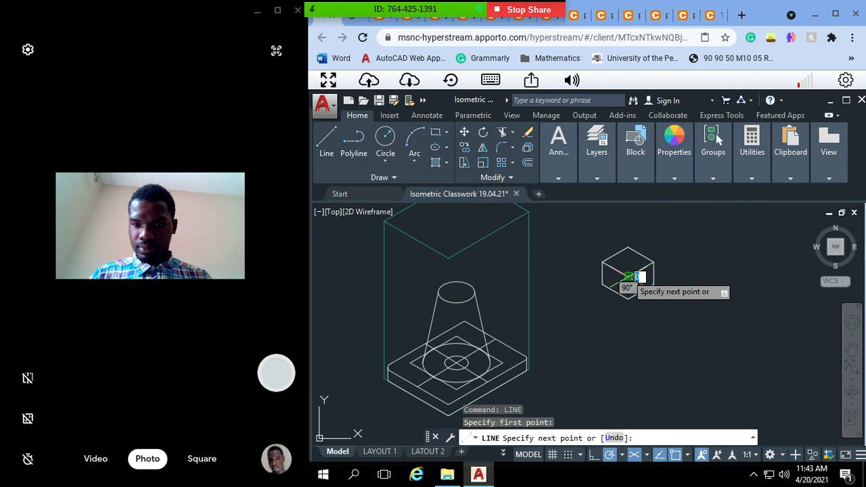
click(628, 298)
key(Escape)
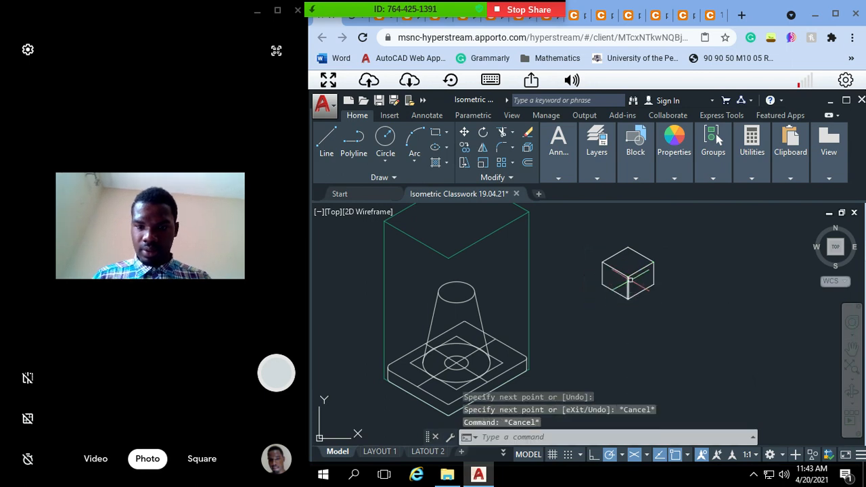
key(Escape)
key(Escape)
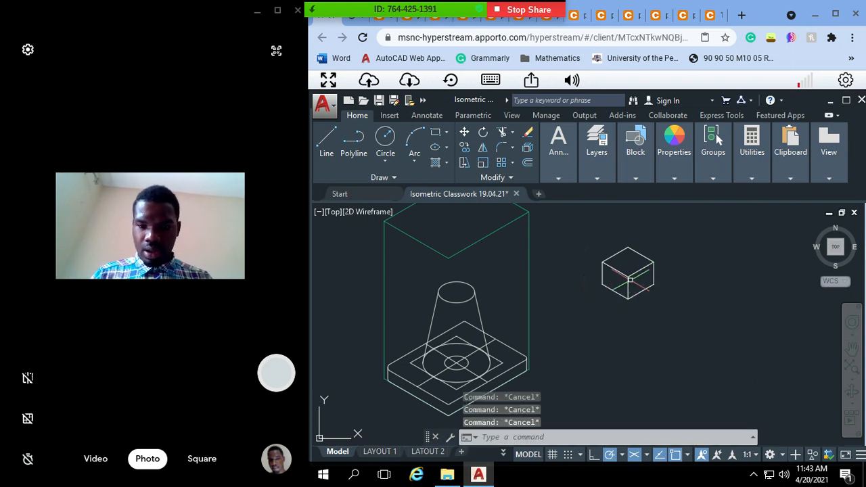
text(pam)
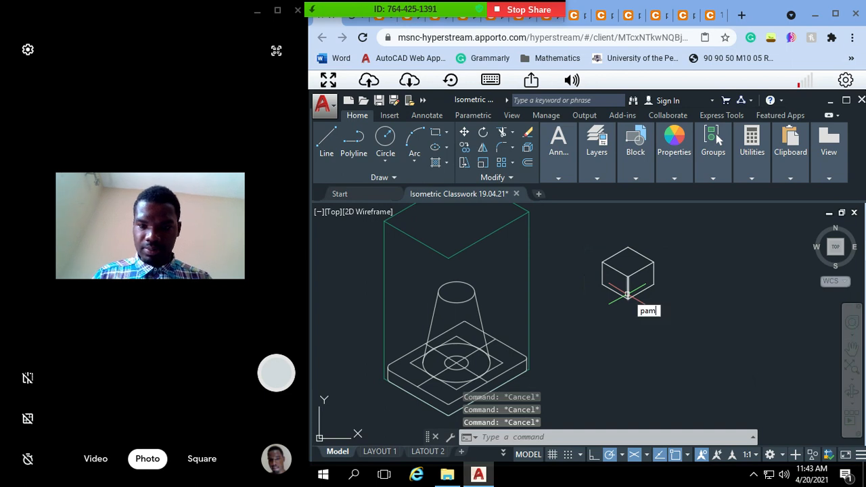
key(Return)
key(Escape)
key(Escape)
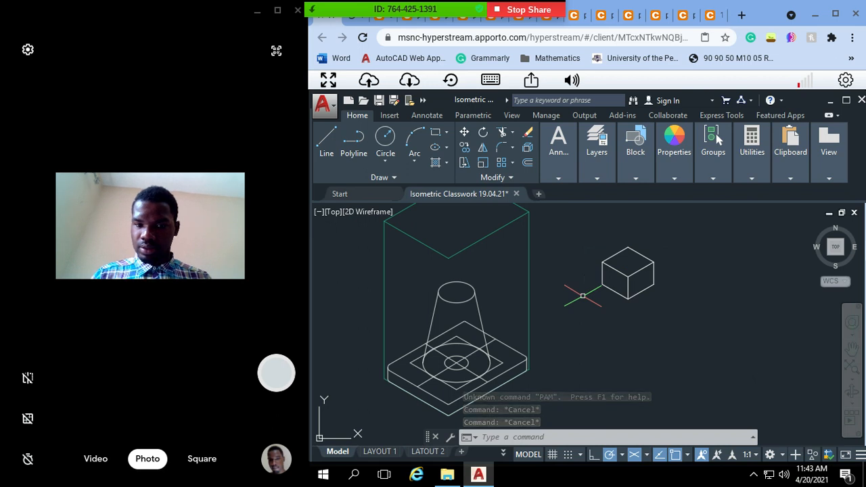
scroll(582, 296, up, 2)
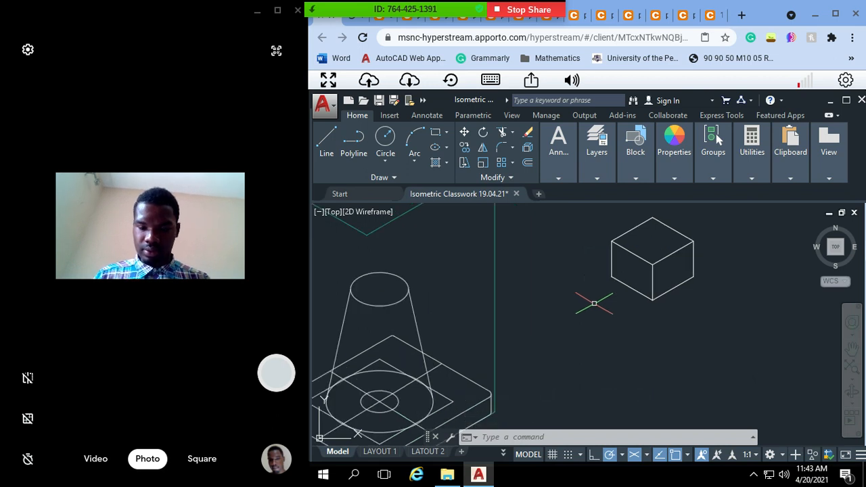
mouse_move(748, 323)
mouse_down()
mouse_move(675, 245)
mouse_move(619, 220)
mouse_up()
key(Escape)
key(Escape)
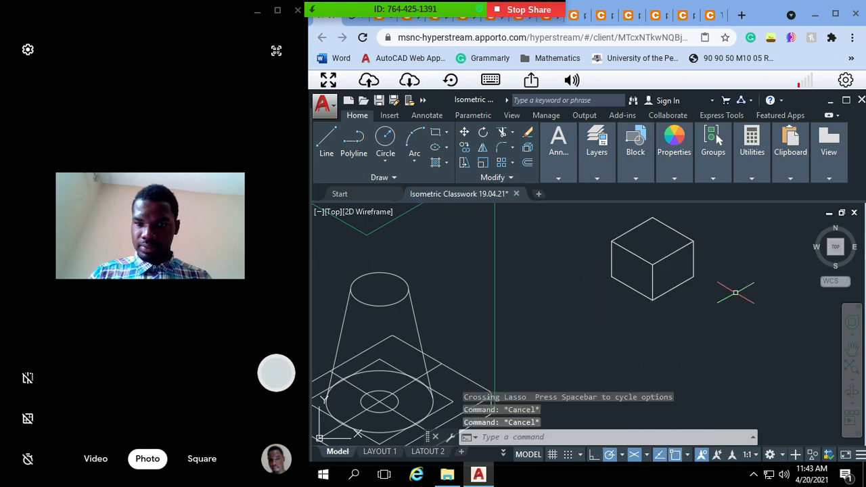
mouse_move(750, 272)
mouse_down()
mouse_move(687, 205)
mouse_move(583, 237)
mouse_move(591, 343)
mouse_up()
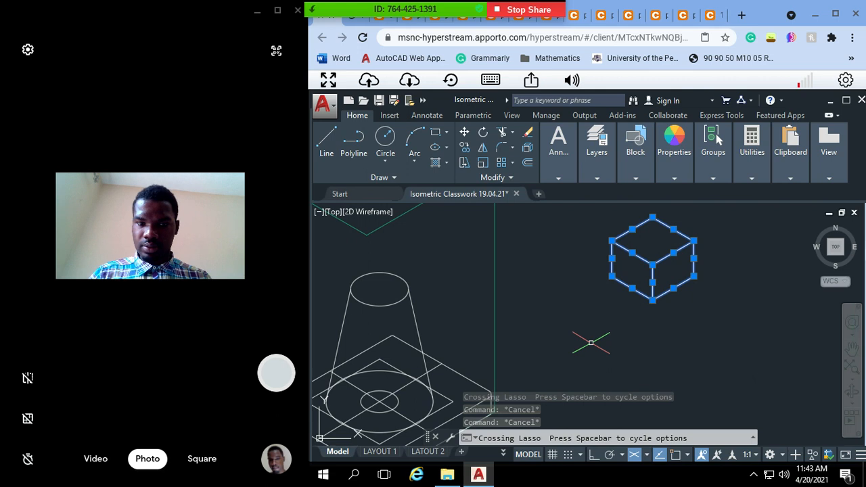
text(move)
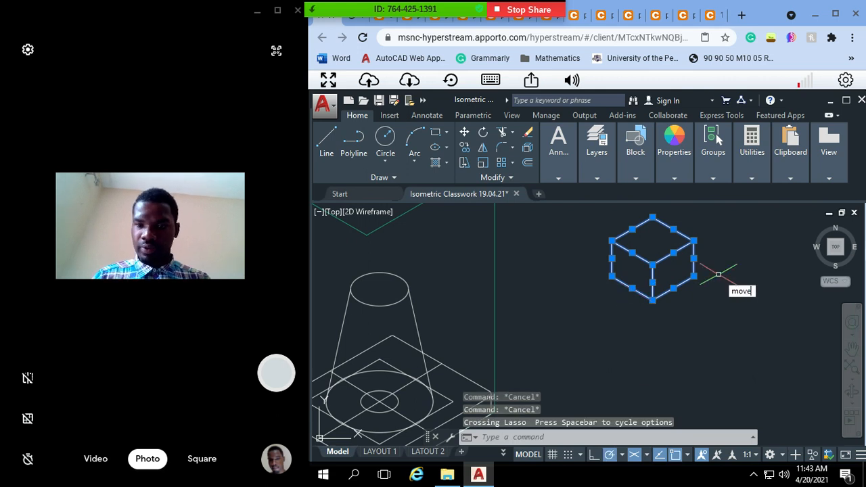
key(Return)
key(Escape)
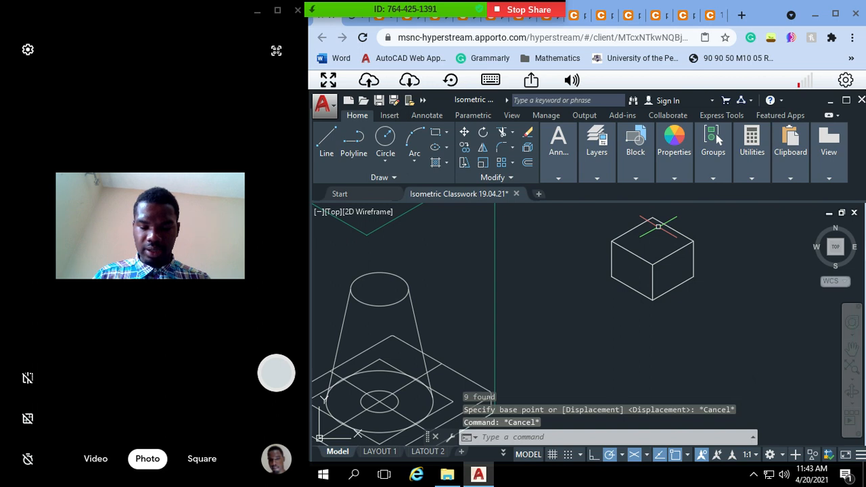
text(line)
key(Return)
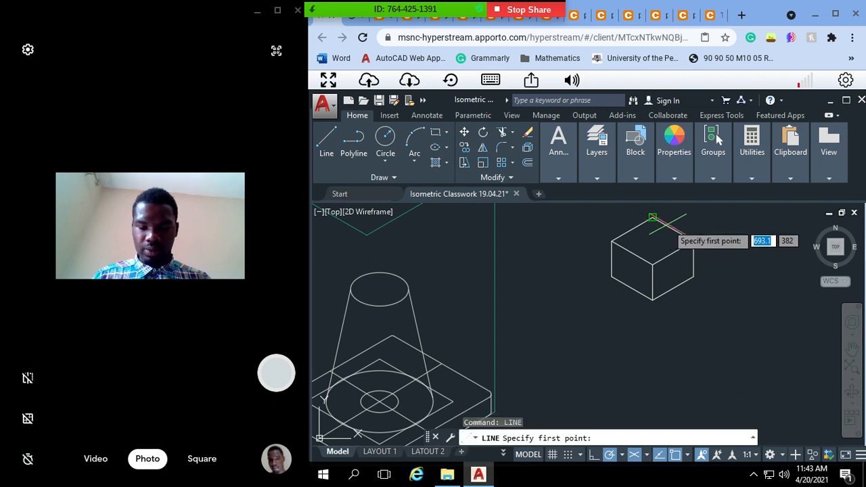
key(Escape)
Step: Enable the Midpoint object snap in the Drafting Settings
text(dsettn)
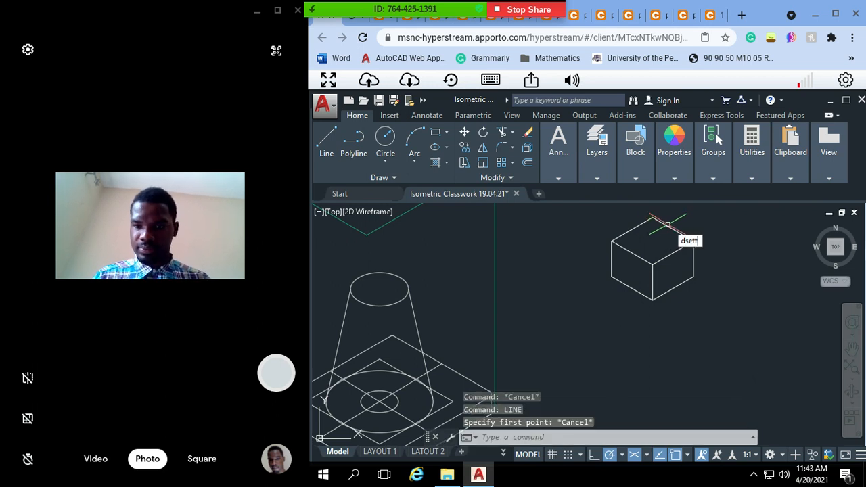
text(dsett)
key(Return)
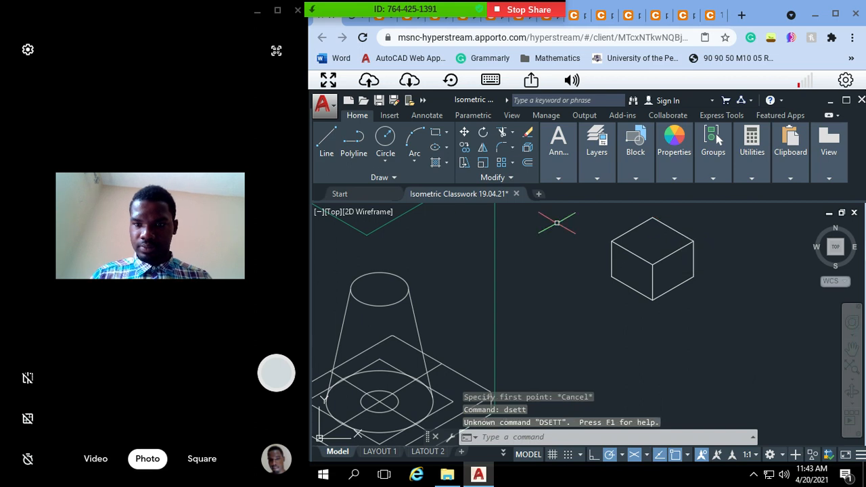
key(Escape)
key(Escape)
text(f)
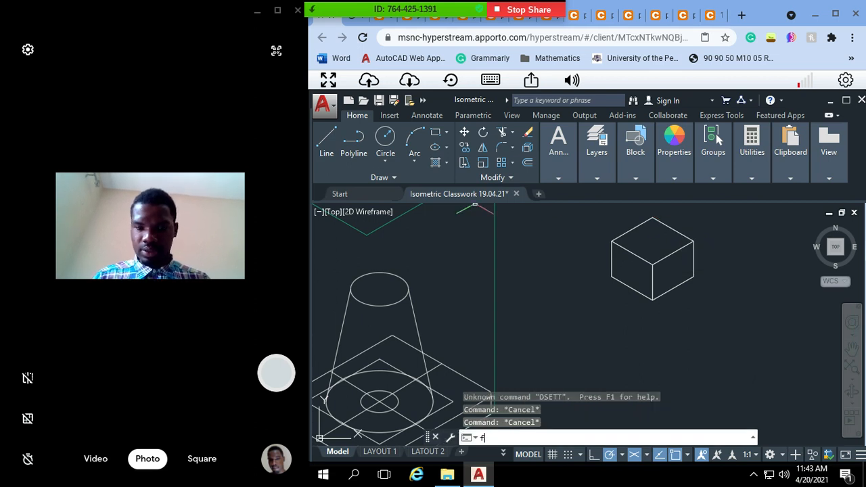
text(seti)
text(ing)
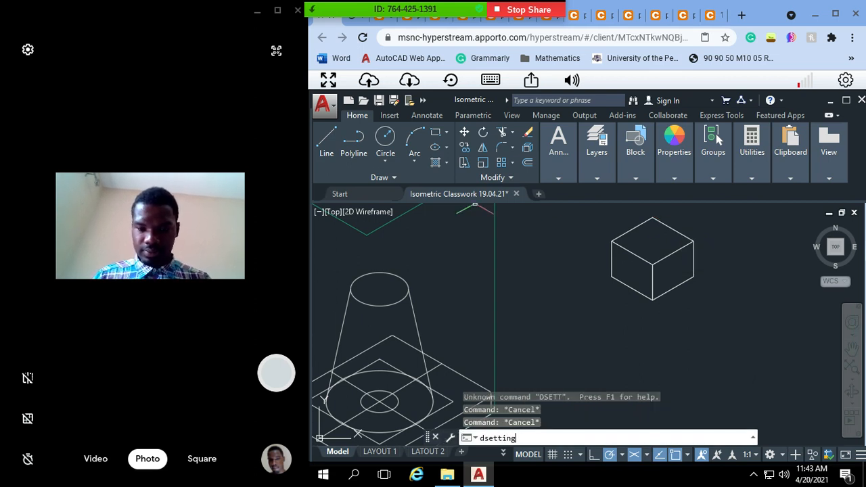
key(Return)
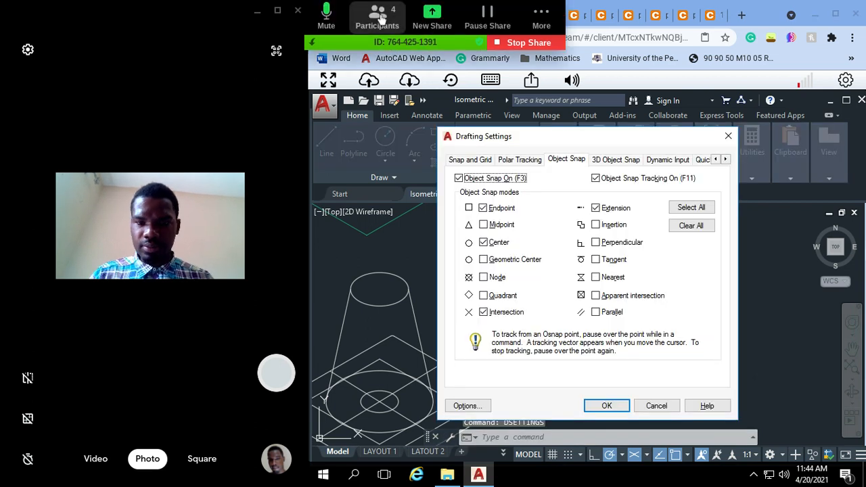
click(379, 18)
click(547, 65)
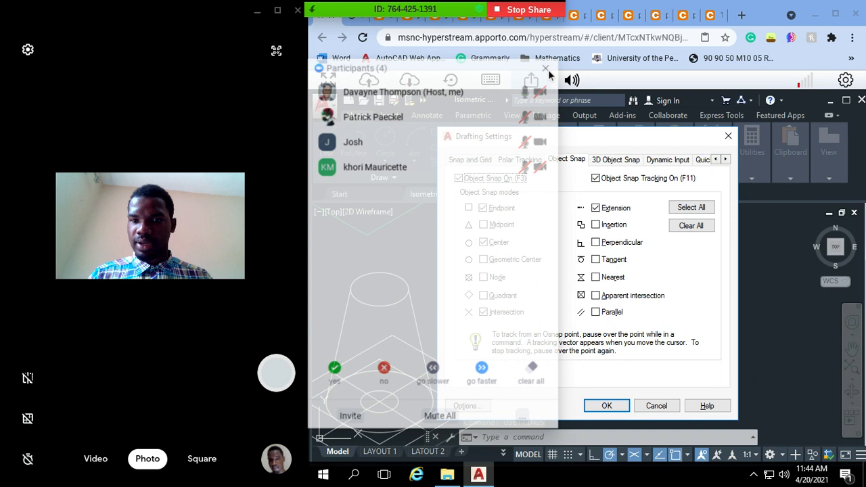
click(606, 406)
key(Escape)
key(Escape)
Step: Draw two crossing centre lines on the block's top face, joining the midpoints of opposite edges
text(li)
key(Return)
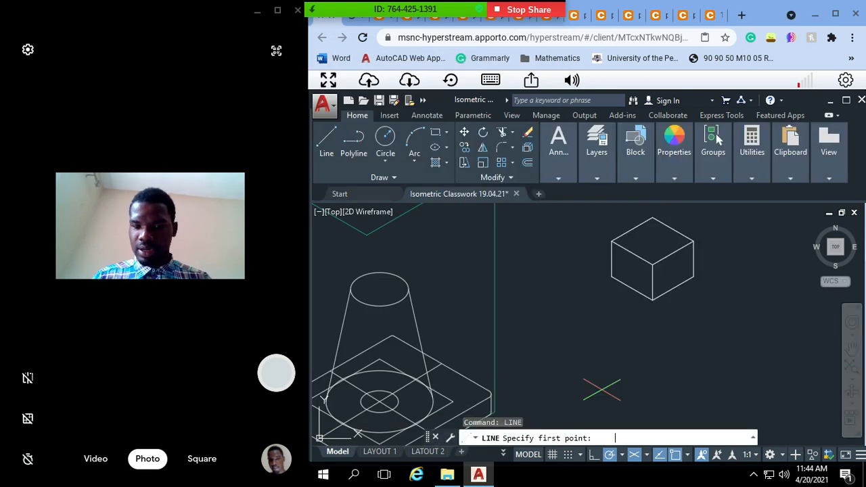
click(673, 252)
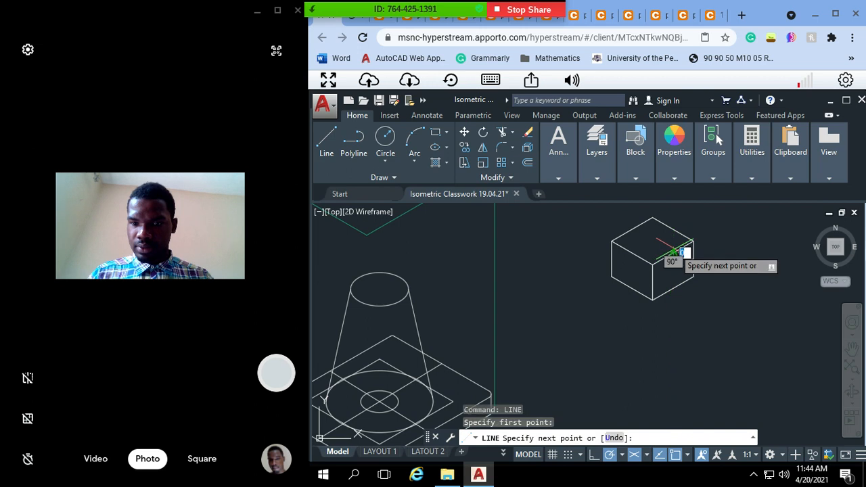
click(632, 231)
key(Escape)
key(Return)
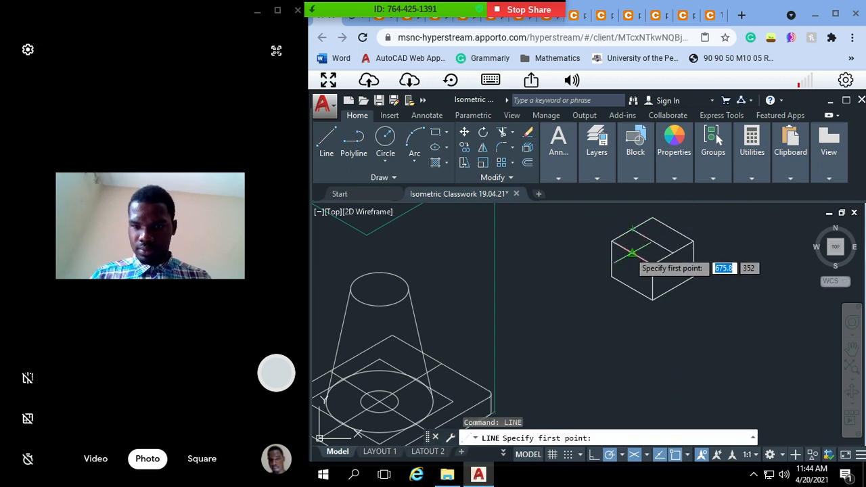
click(632, 253)
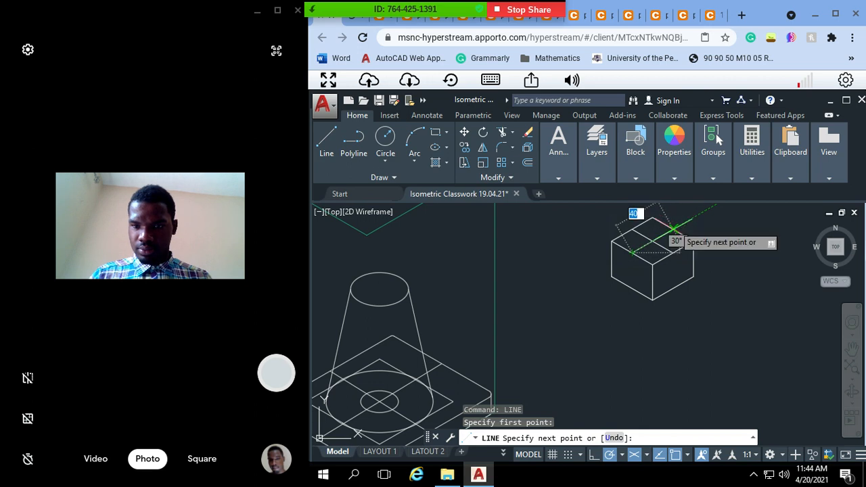
key(Escape)
key(Escape)
key(Escape)
text(m)
key(Return)
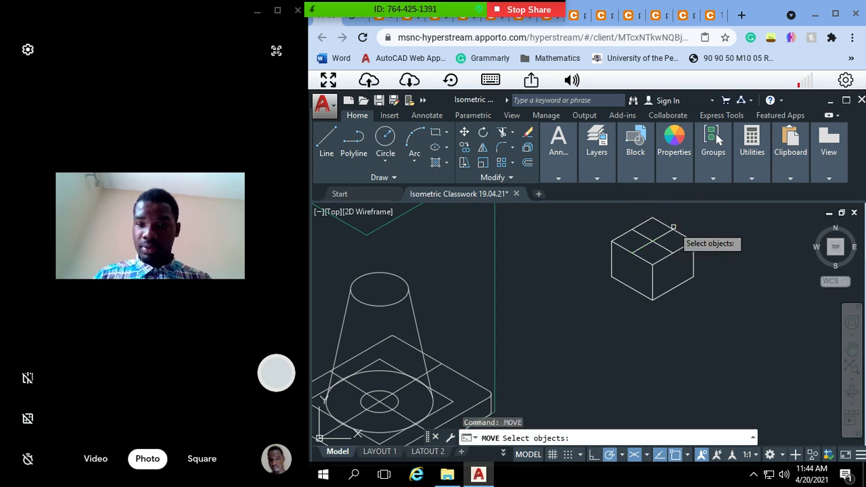
mouse_move(725, 307)
mouse_down()
mouse_move(665, 226)
mouse_move(595, 215)
mouse_move(542, 298)
mouse_move(556, 296)
mouse_up()
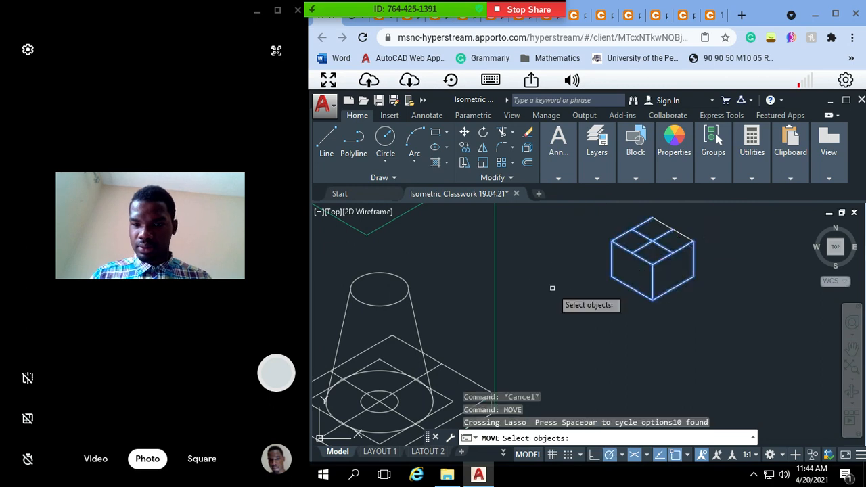
click(681, 233)
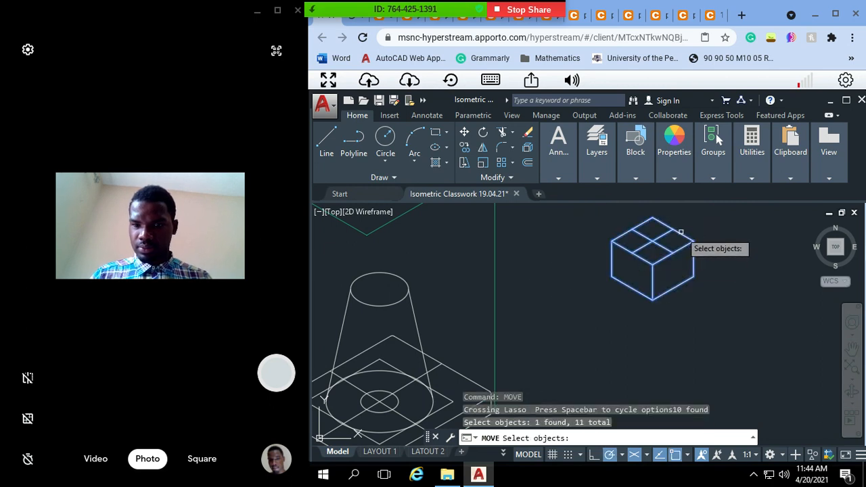
key(Return)
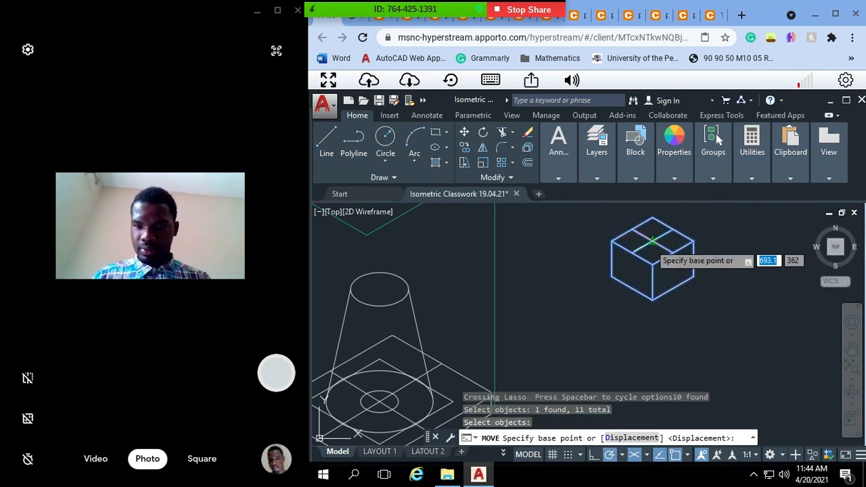
click(654, 238)
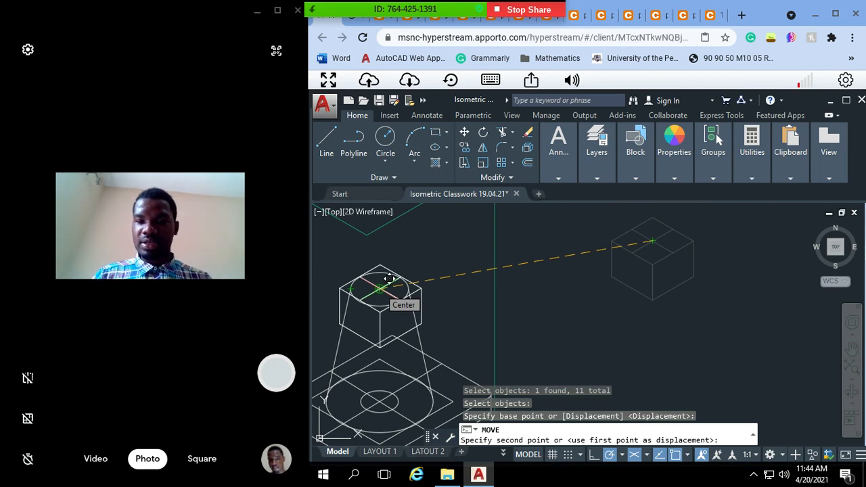
key(Escape)
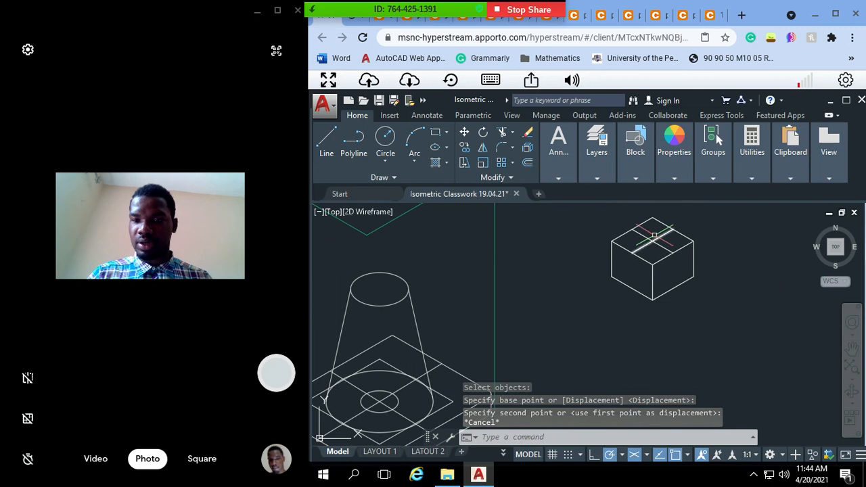
Step: Copy the two top-face centre lines straight down to the block's base, using the midpoint of the front-right top edge as base point
drag(667, 227, 620, 244)
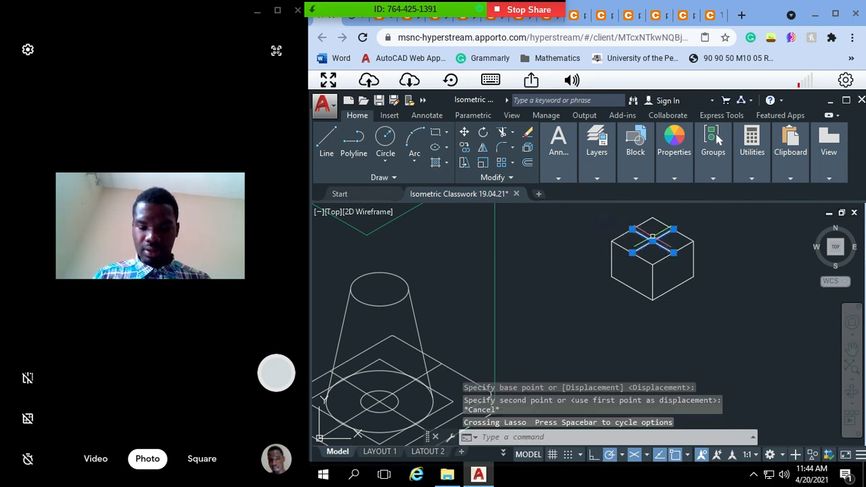
text(co)
key(Return)
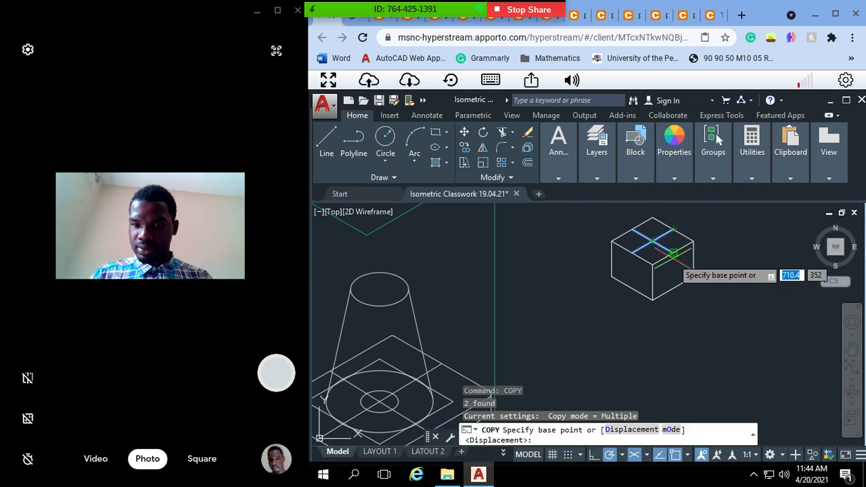
click(673, 254)
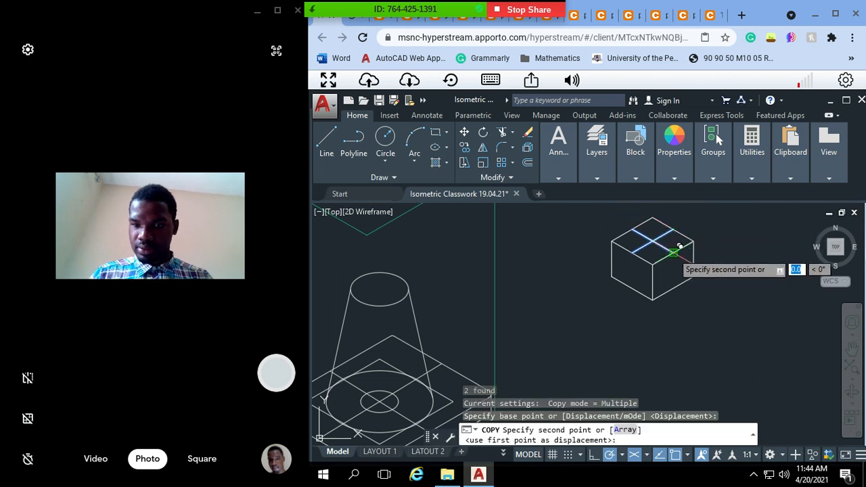
key(Escape)
key(Escape)
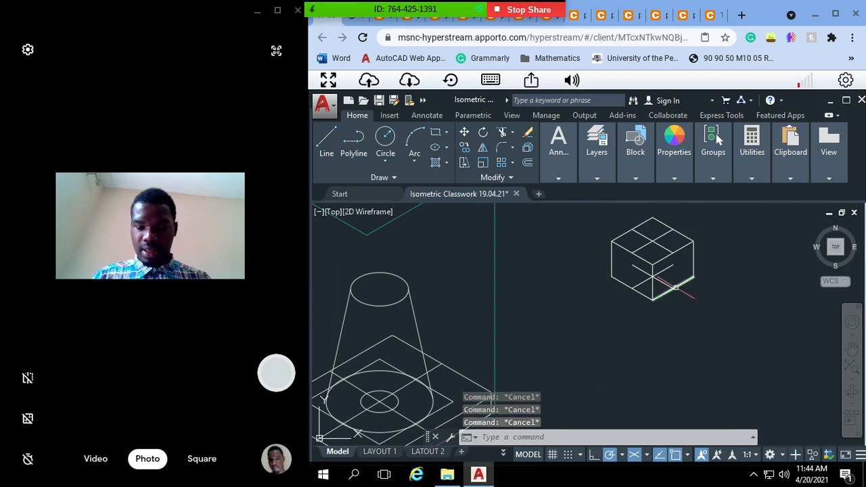
Step: Move the whole block so the crossing of its base centre lines sits on the centre of the cone's top ellipse
text(mo)
key(Return)
mouse_move(803, 311)
mouse_down()
mouse_move(694, 211)
mouse_move(609, 218)
mouse_move(541, 279)
mouse_up()
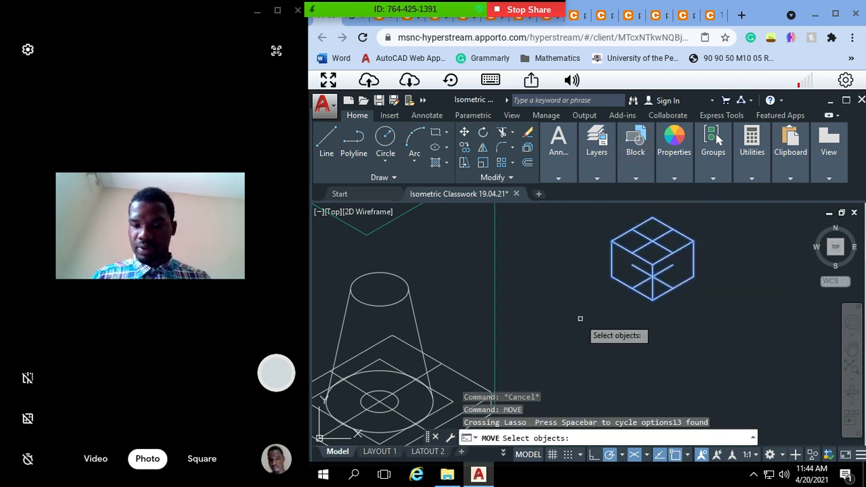
key(Return)
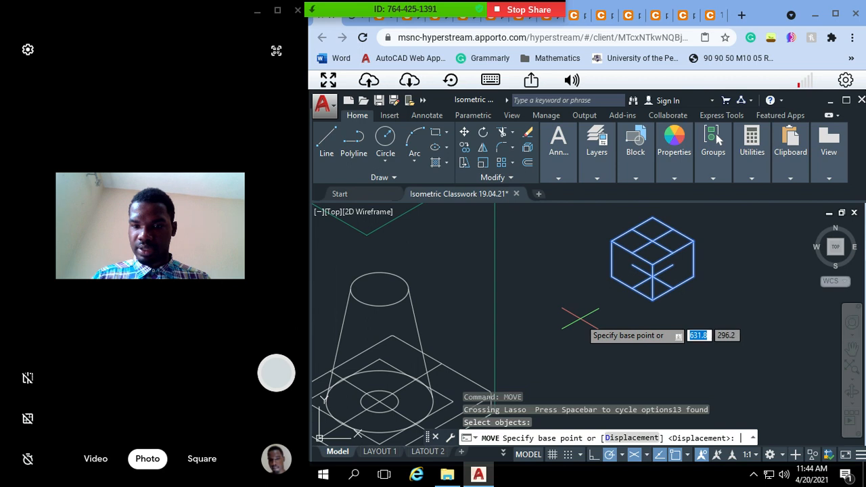
click(652, 276)
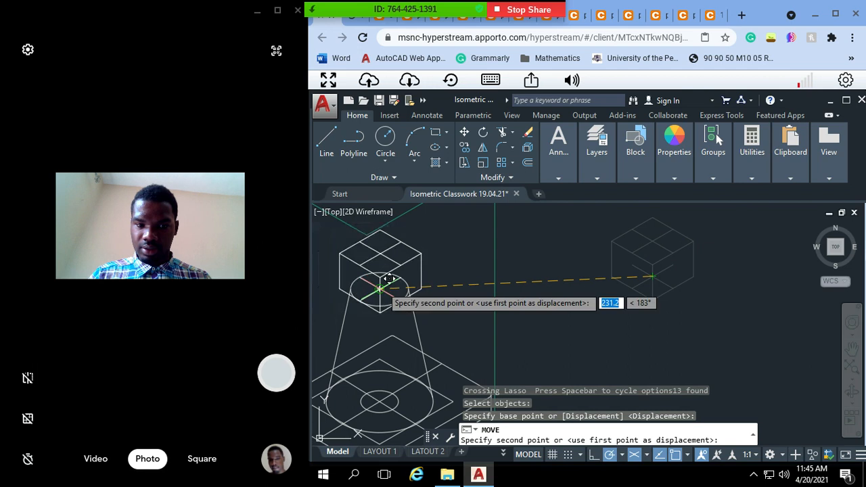
click(379, 288)
key(Escape)
key(Escape)
key(Escape)
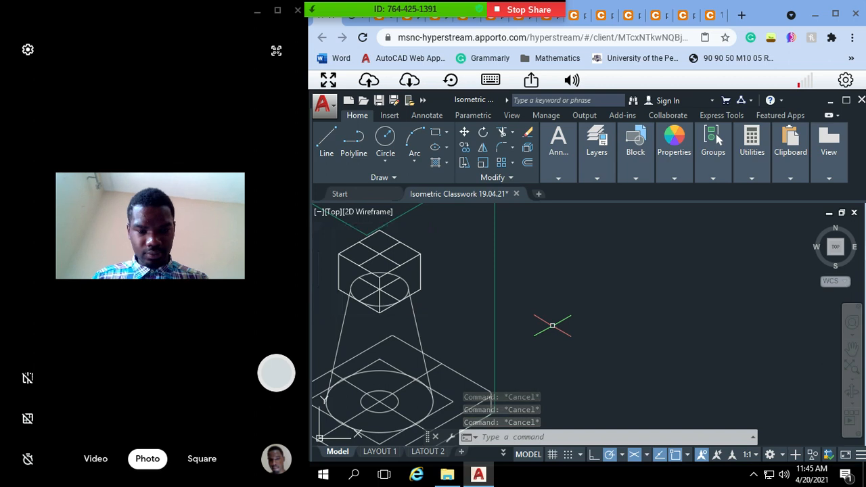
text(pan)
key(Return)
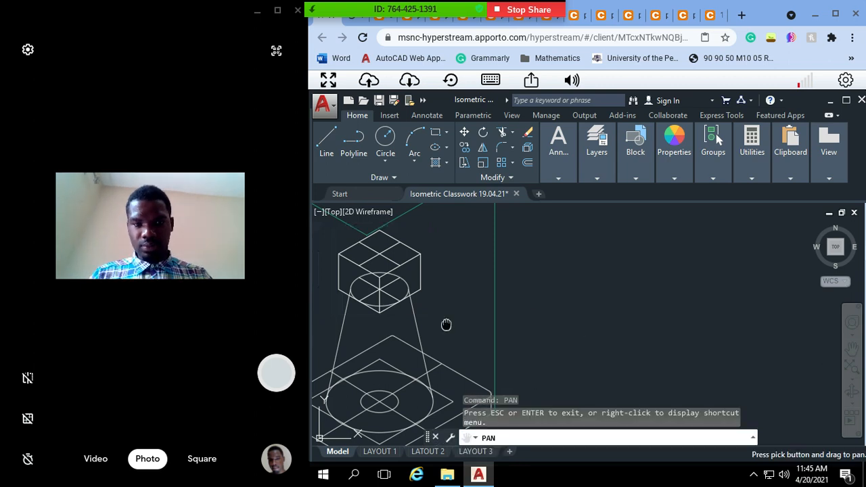
drag(446, 324, 594, 343)
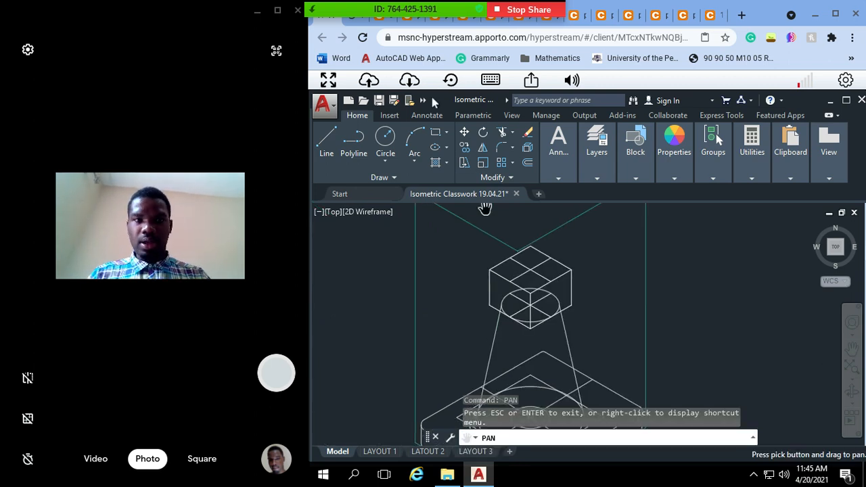
Step: Switch to the reference images in the browser and examine the base's elevation and plan along with the fork and stud views
click(410, 23)
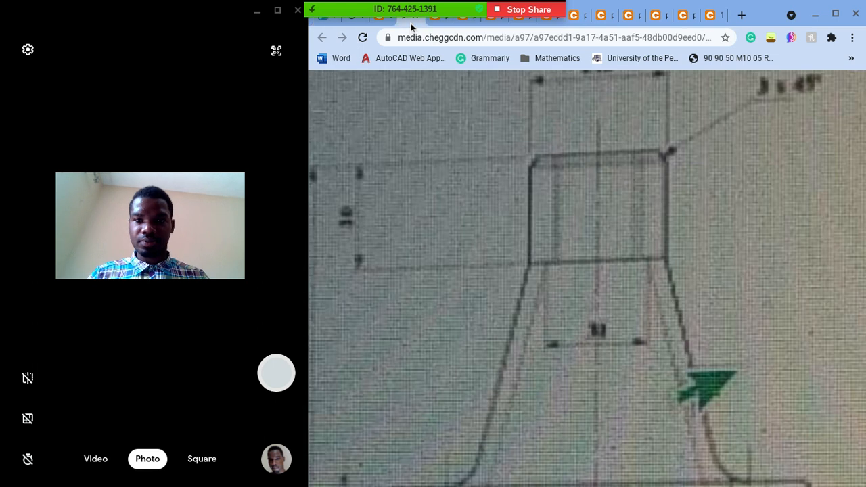
ctrl+scroll(643, 196, down, 5)
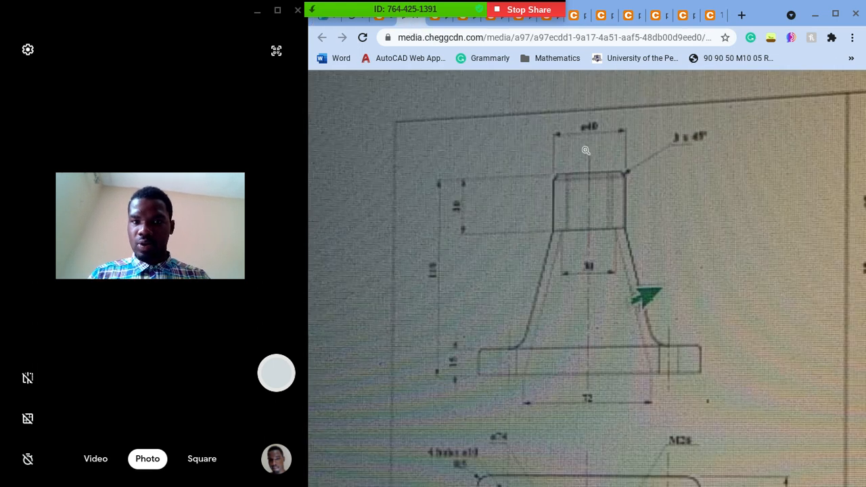
click(435, 23)
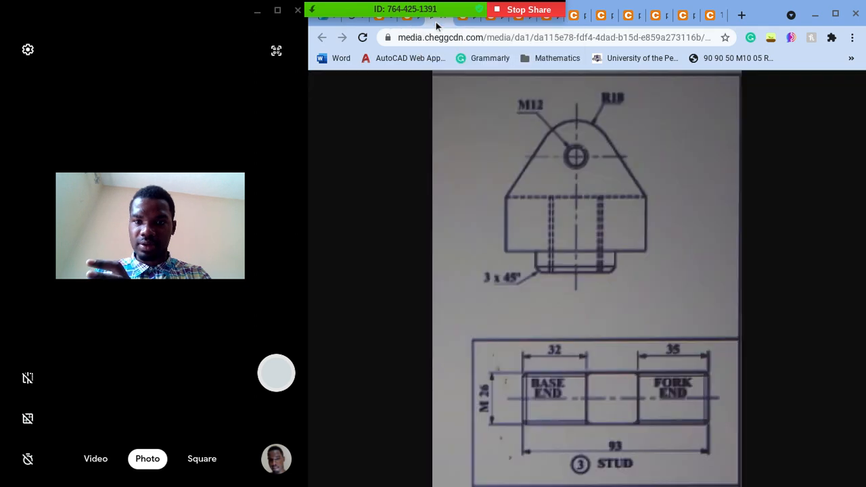
click(472, 23)
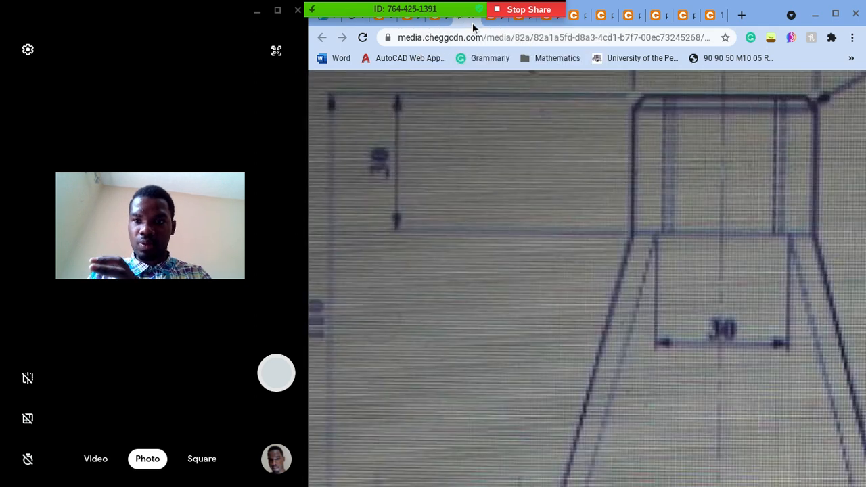
click(500, 24)
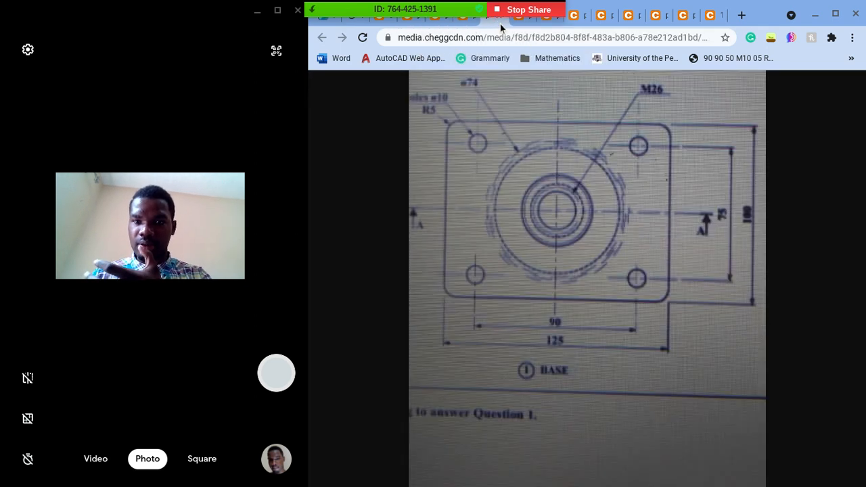
Step: Examine the isometric picture of the shaft support and the sectional assembly drawing to see how the parts fit together
click(711, 20)
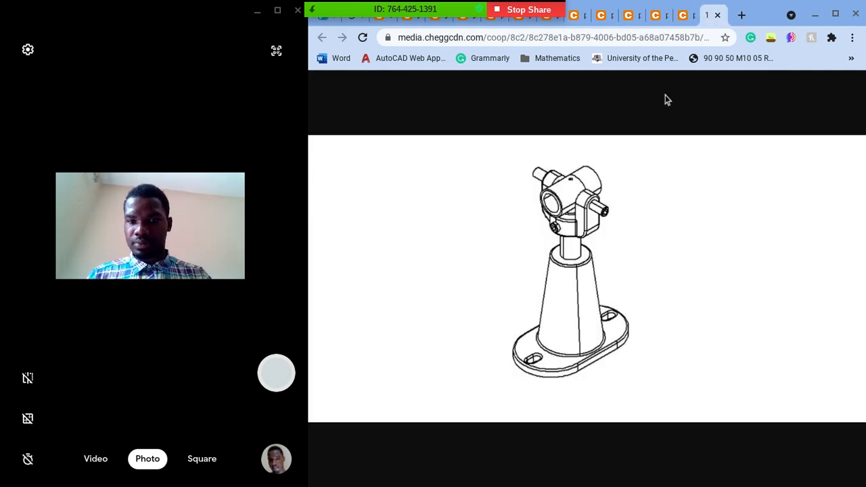
click(555, 255)
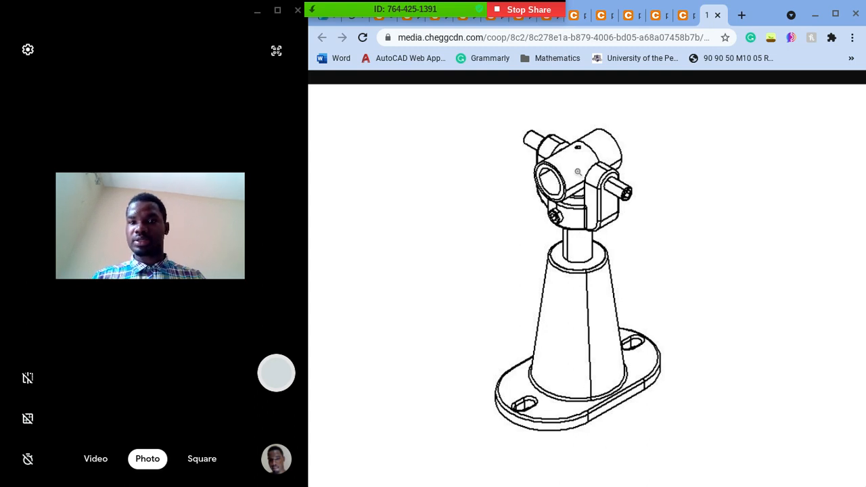
click(684, 16)
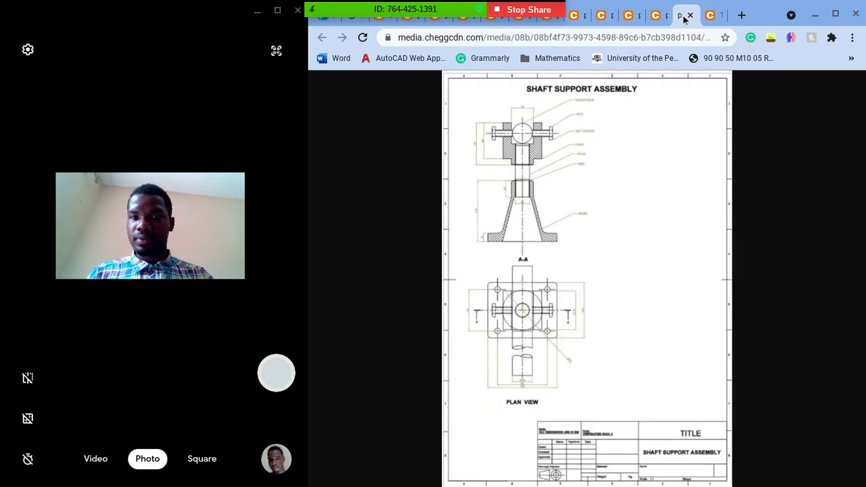
click(538, 130)
scroll(534, 193, down, 2)
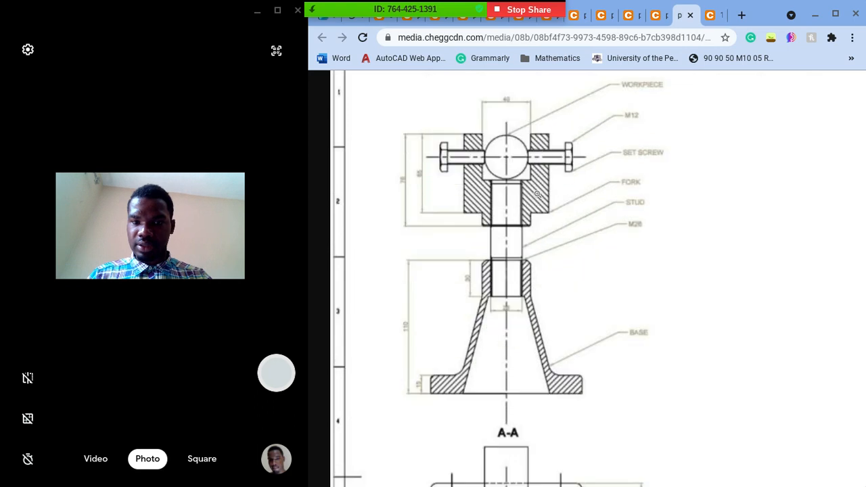
click(547, 220)
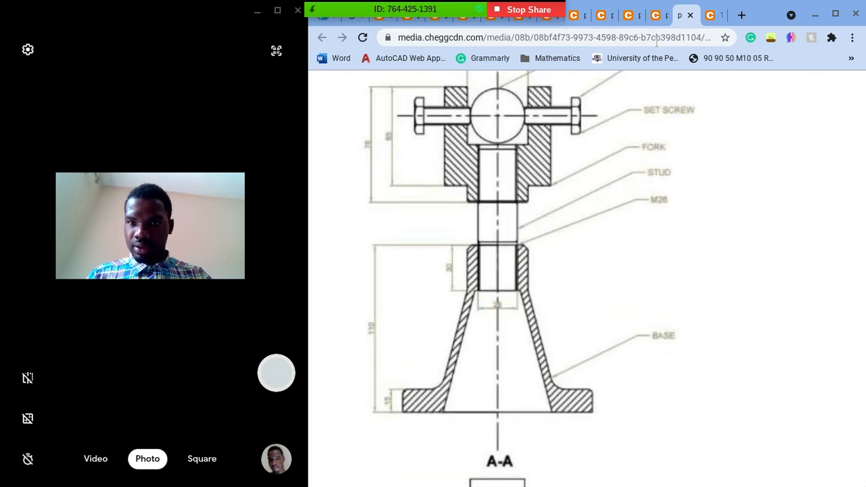
Step: Examine the dimensioned detail drawings of the set screw, workpiece, stud and fork
click(656, 14)
click(535, 195)
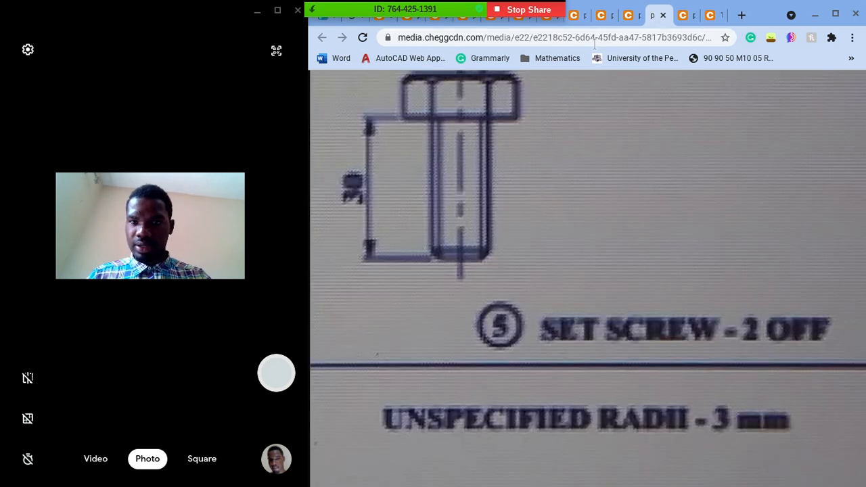
click(629, 15)
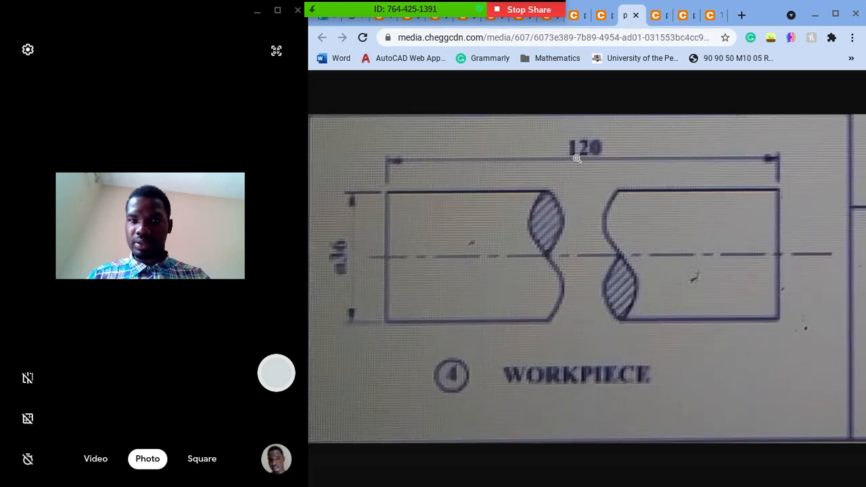
click(602, 17)
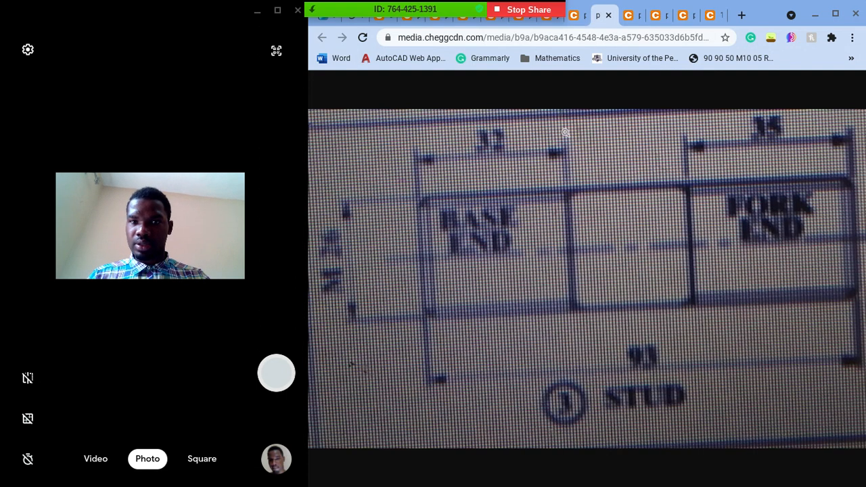
click(581, 19)
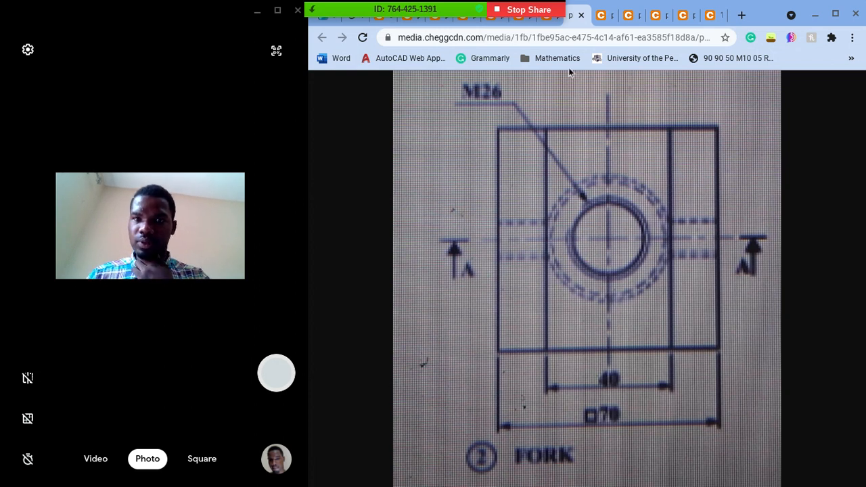
click(548, 20)
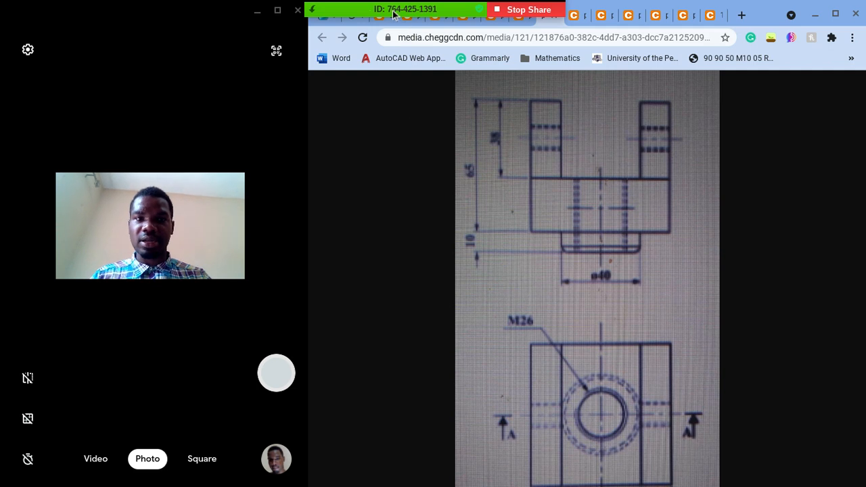
Step: Switch back to the AutoCAD drawing and pan to an empty area beside the isometric assembly
click(323, 19)
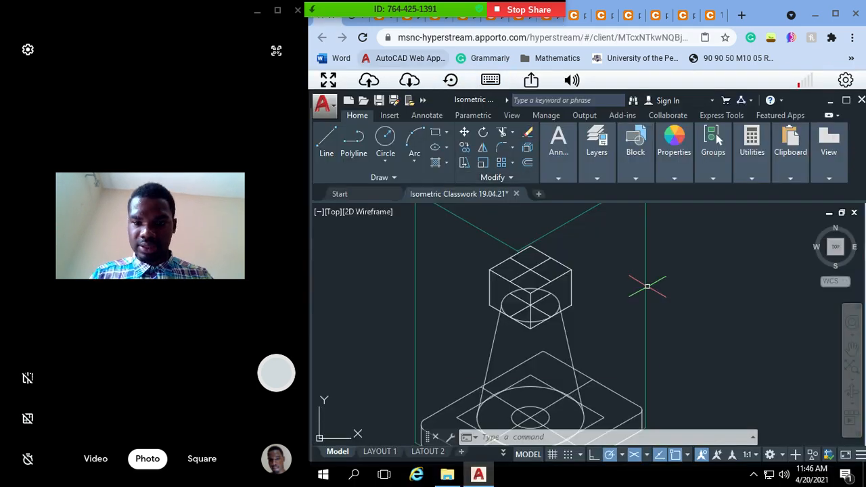
key(Escape)
text(pan)
key(Return)
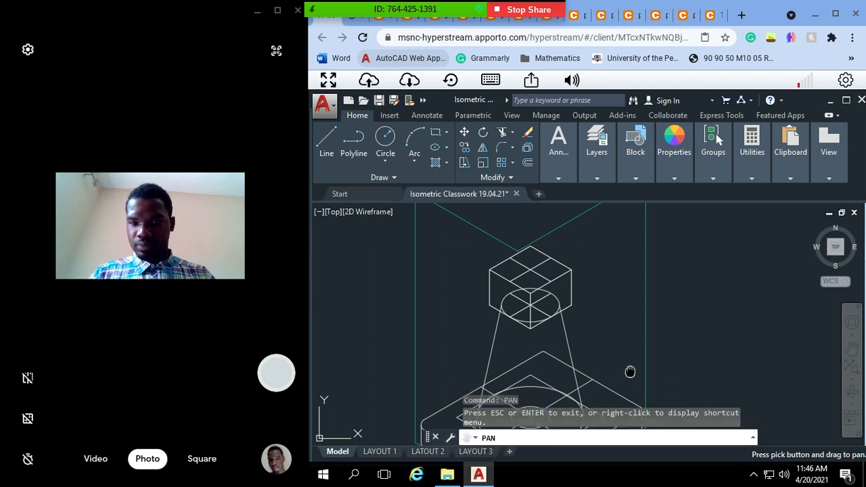
drag(628, 372, 381, 359)
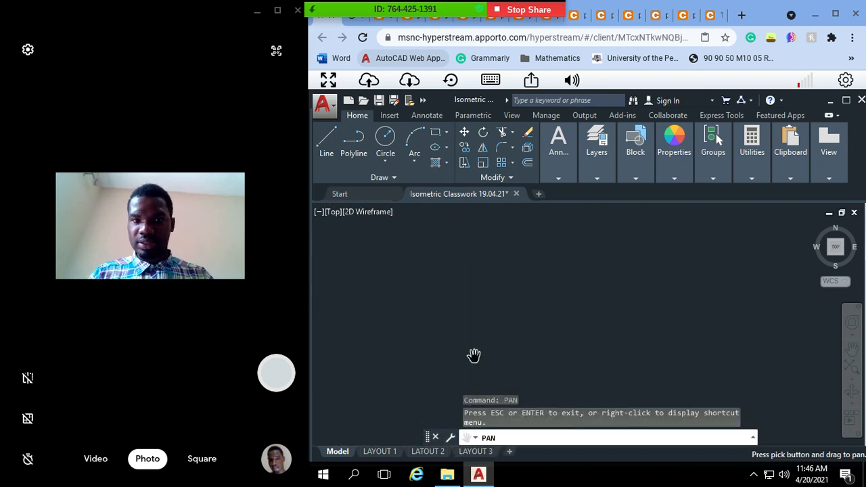
key(Escape)
key(Escape)
Step: Copy a full-control screen sharing link for the remote AutoCAD desktop
click(531, 79)
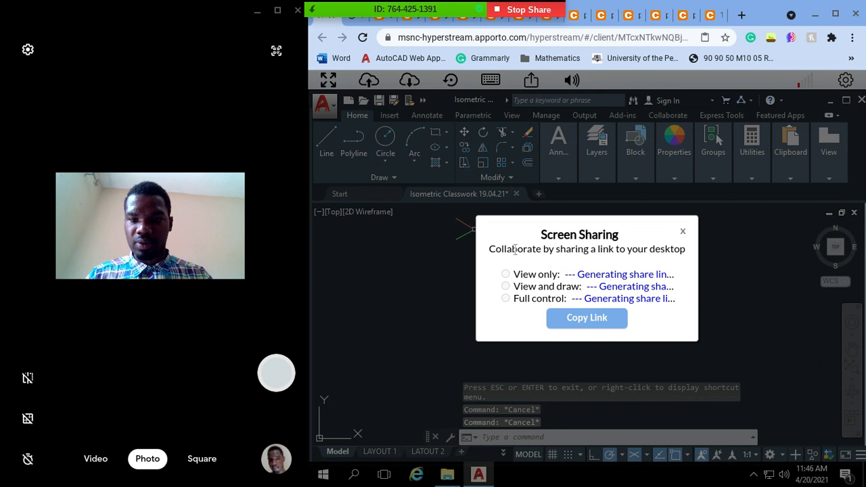
click(506, 300)
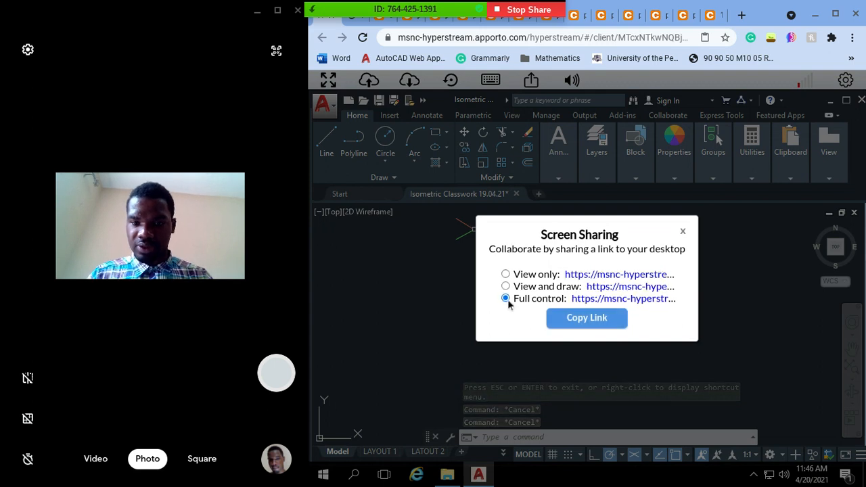
click(602, 316)
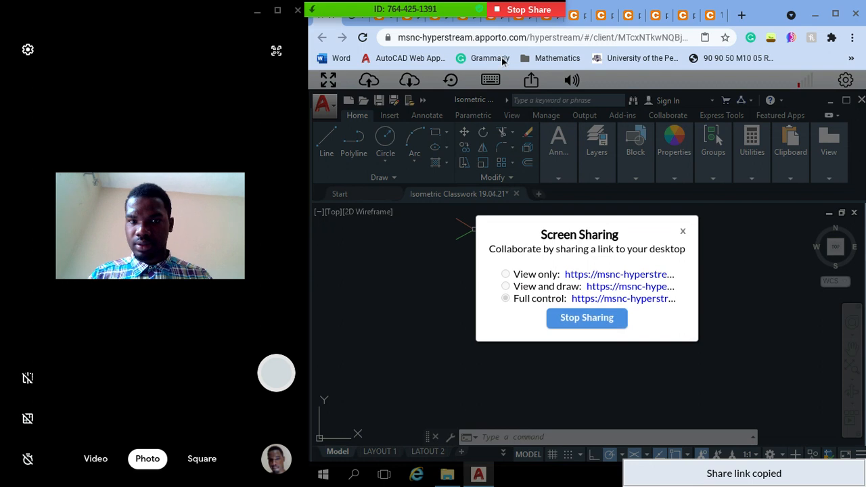
Step: Send the copied desktop access link to everyone in the Zoom meeting chat, closing the chat and the sharing dialog
mouse_move(428, 11)
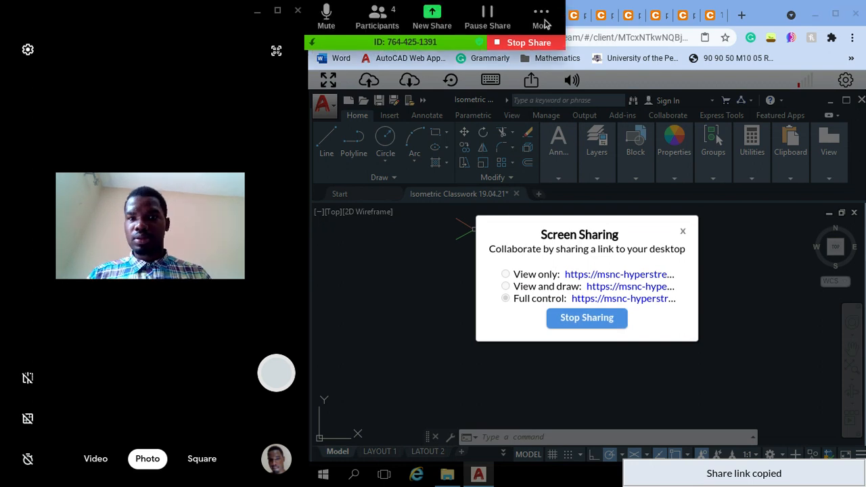
click(544, 21)
click(621, 39)
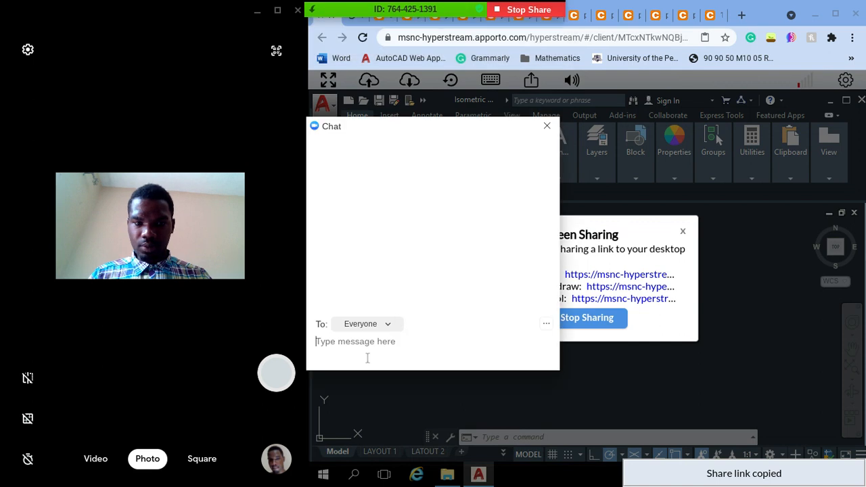
click(368, 358)
key(ctrl+v)
key(Return)
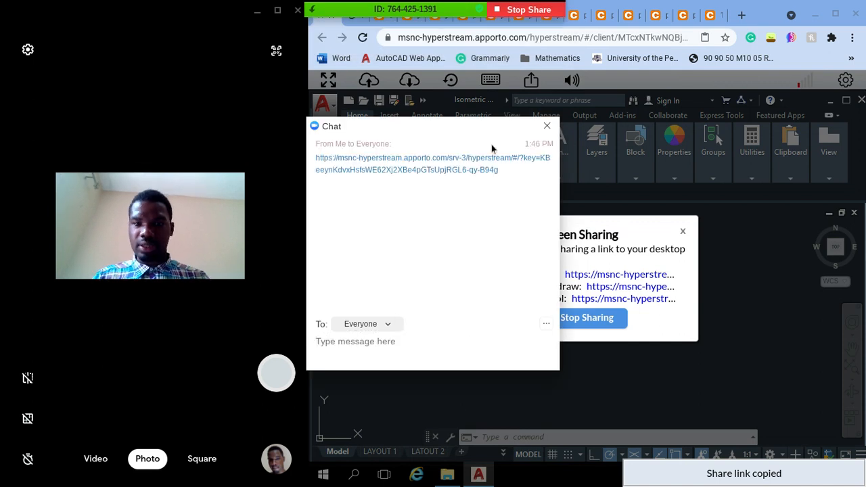
click(546, 126)
click(683, 232)
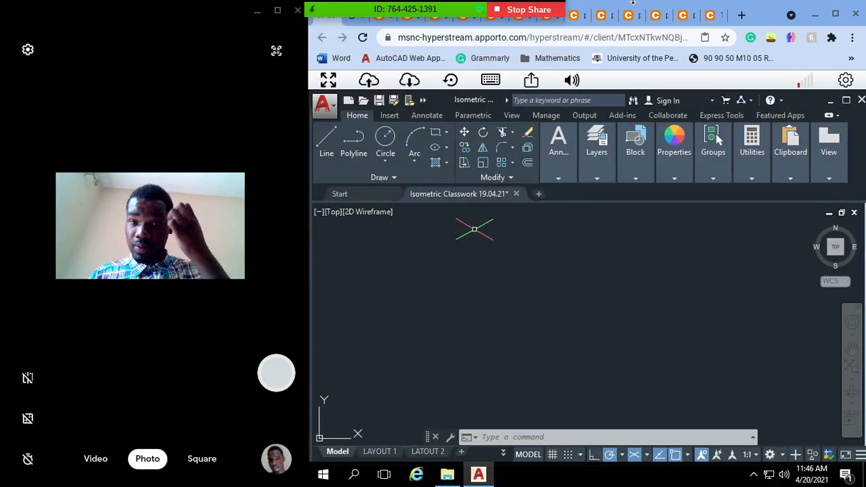
Step: Examine the stud drawing, the fork's plan and the fork's front elevation in the browser
click(596, 15)
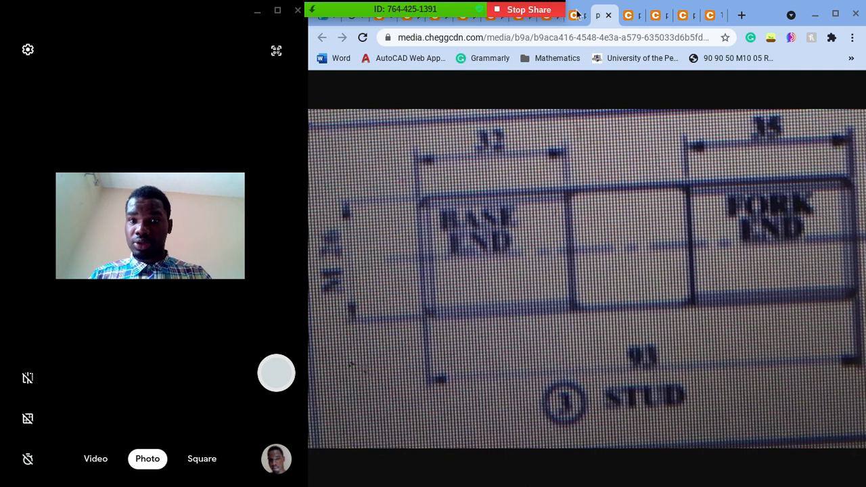
click(577, 15)
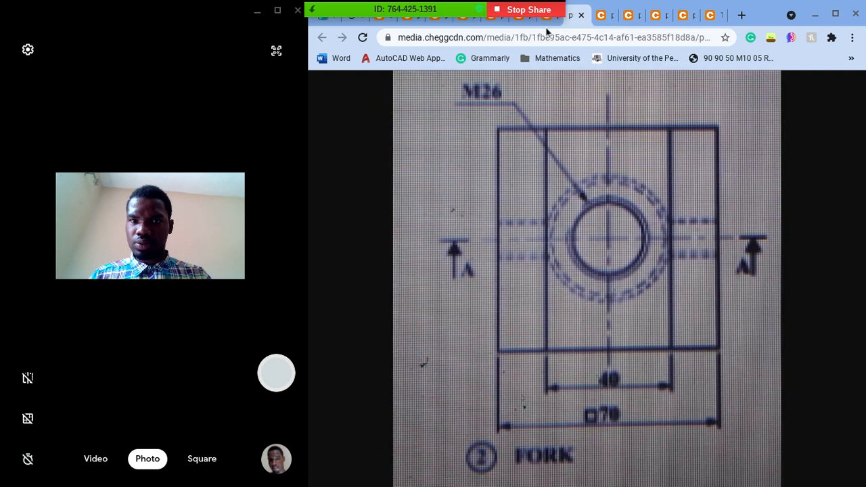
click(546, 18)
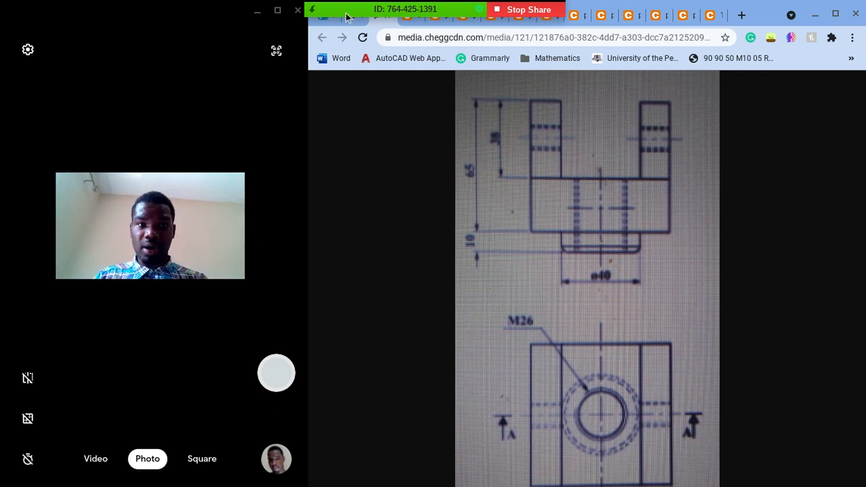
click(363, 24)
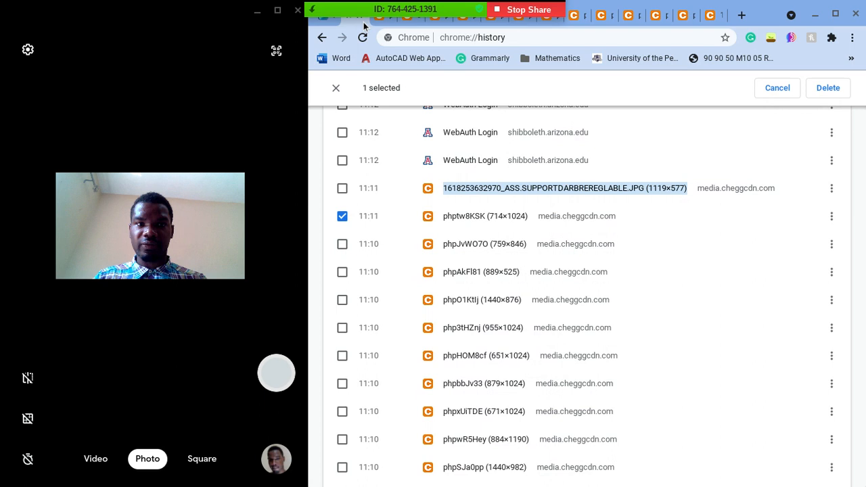
Step: Check the Zoom meeting's participant list, keeping the camera window open alongside the browser
click(256, 11)
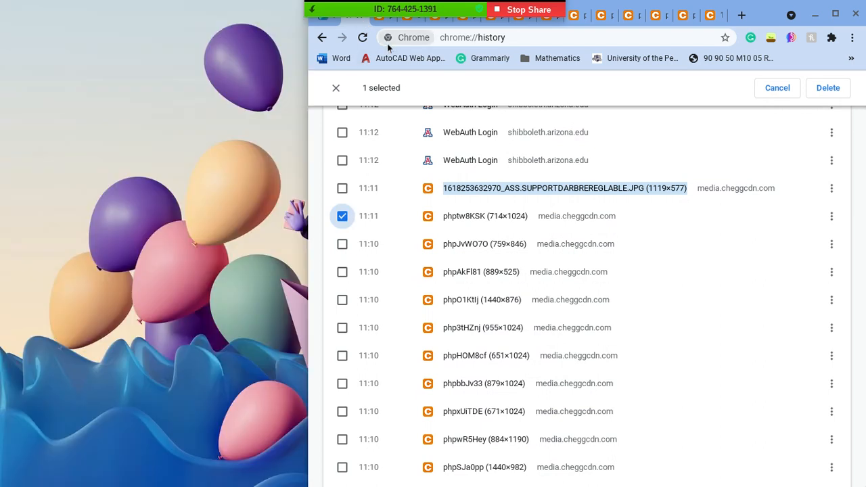
mouse_move(418, 15)
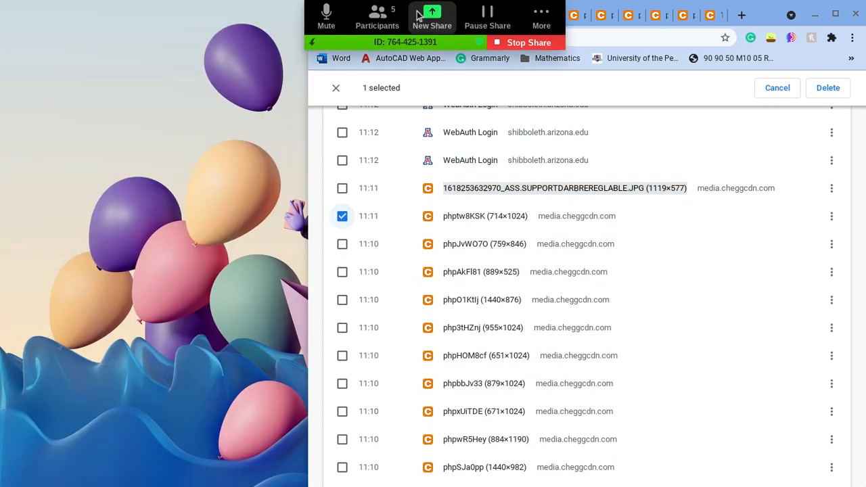
click(377, 16)
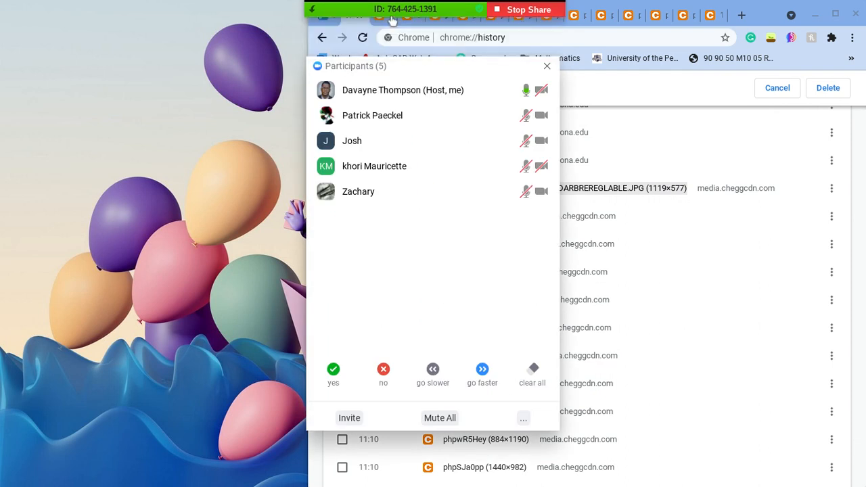
mouse_move(555, 481)
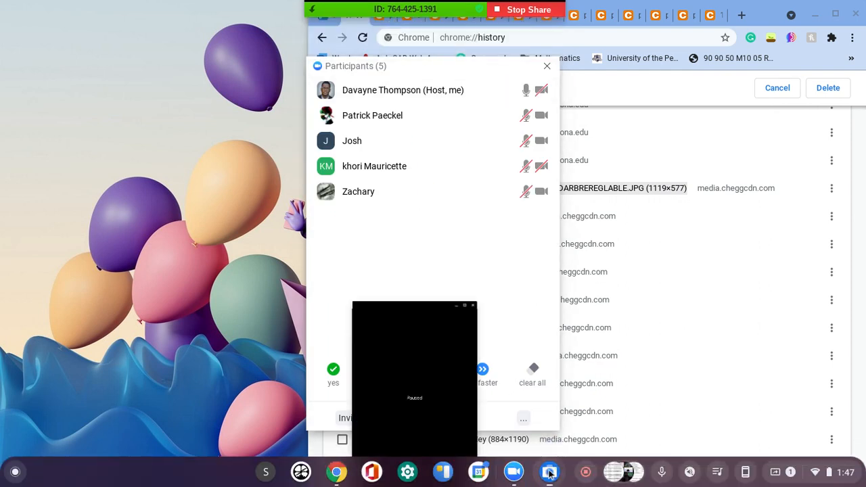
click(550, 472)
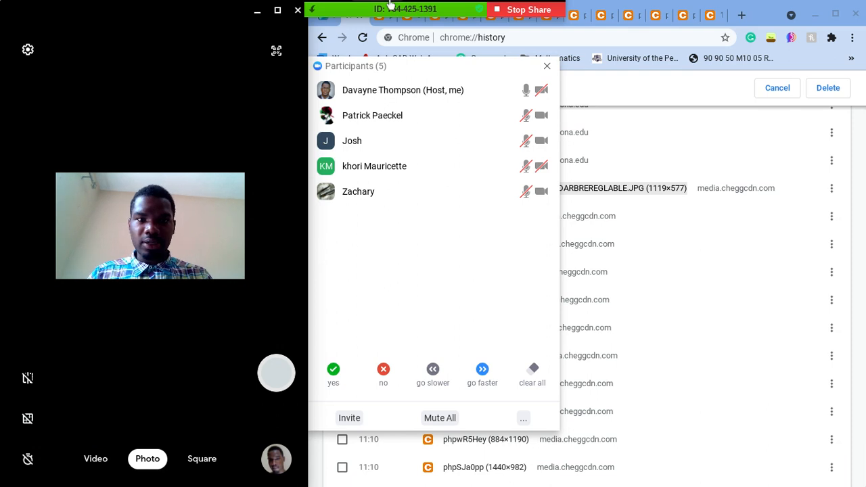
click(547, 66)
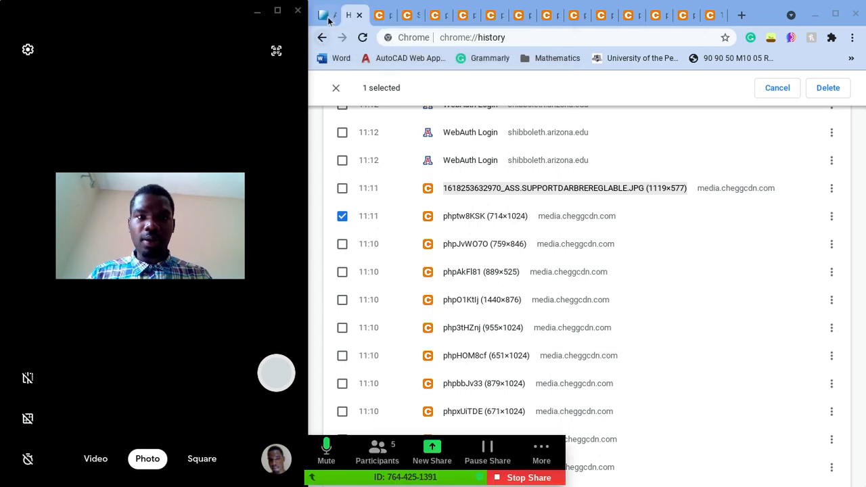
Step: Examine the base's elevation and plan, the fork's side view with the stud, and the fork's front elevation
click(328, 19)
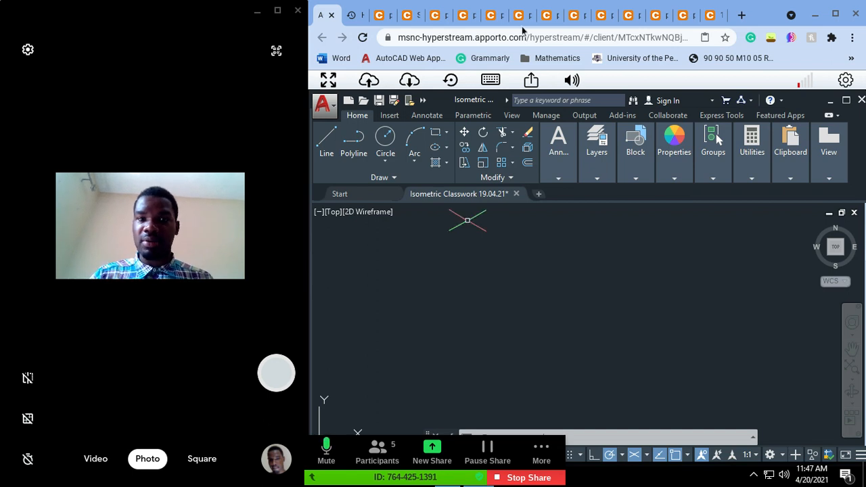
click(491, 15)
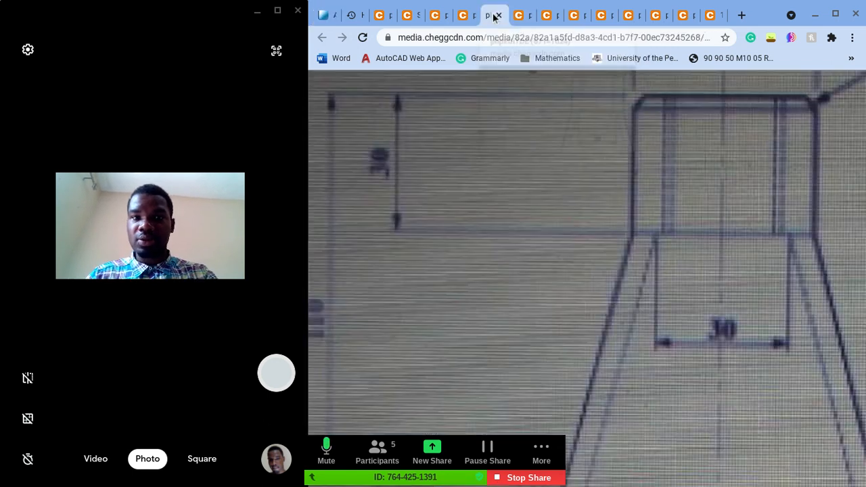
click(521, 17)
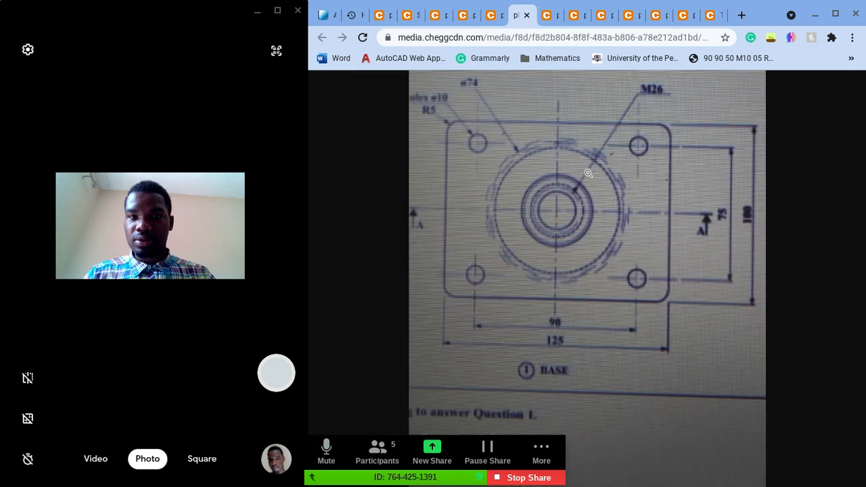
click(468, 15)
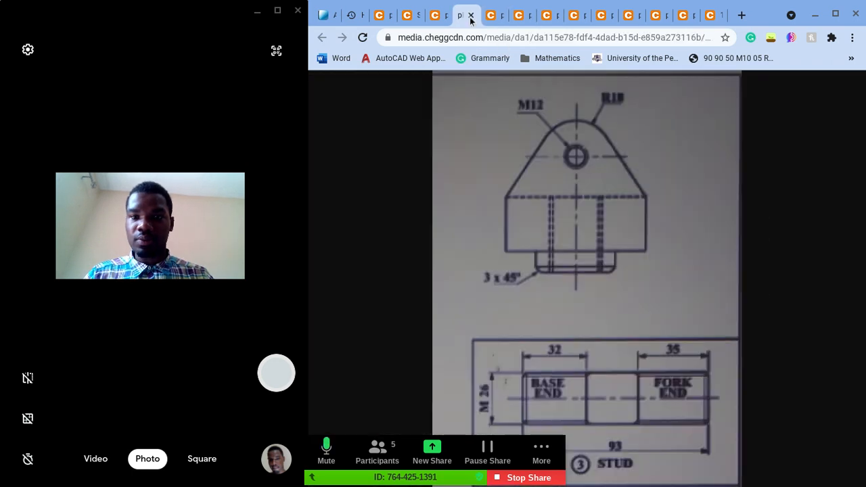
click(383, 15)
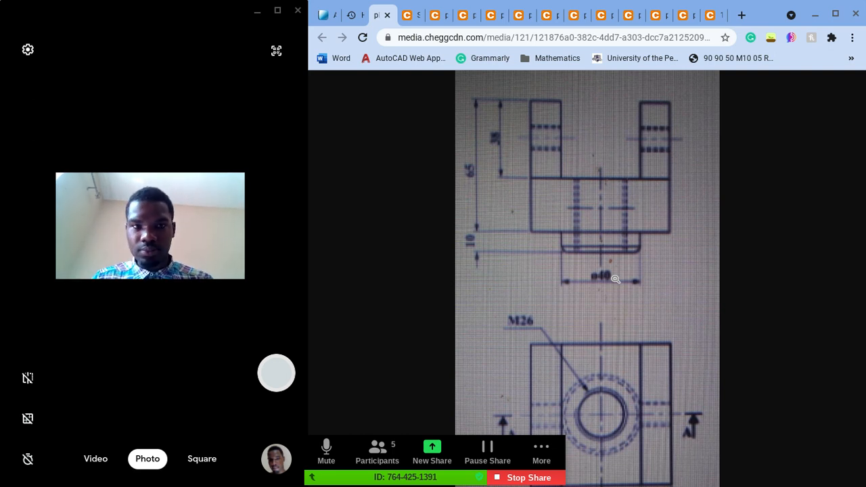
mouse_move(323, 18)
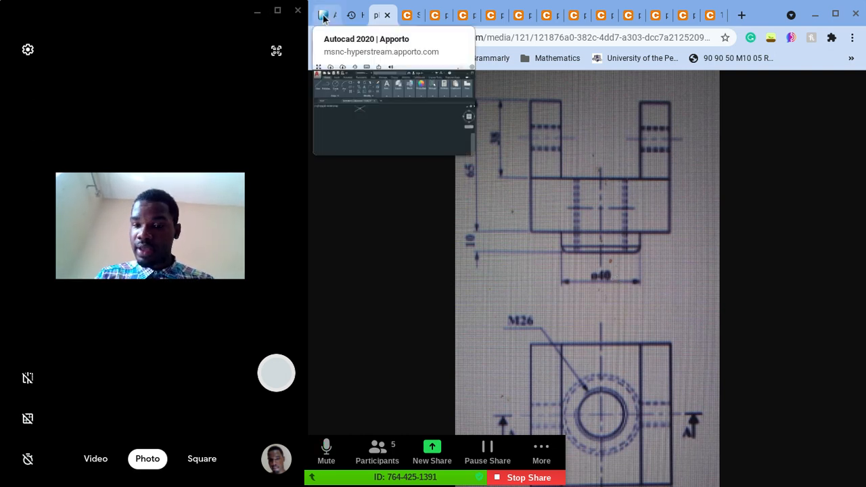
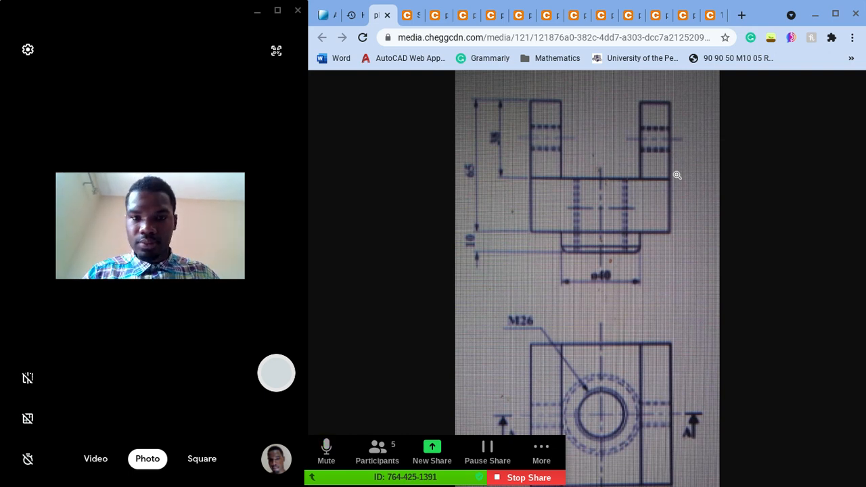
Step: Send the fork drawing's web link to everyone in the Zoom meeting chat, closing the chat
click(315, 16)
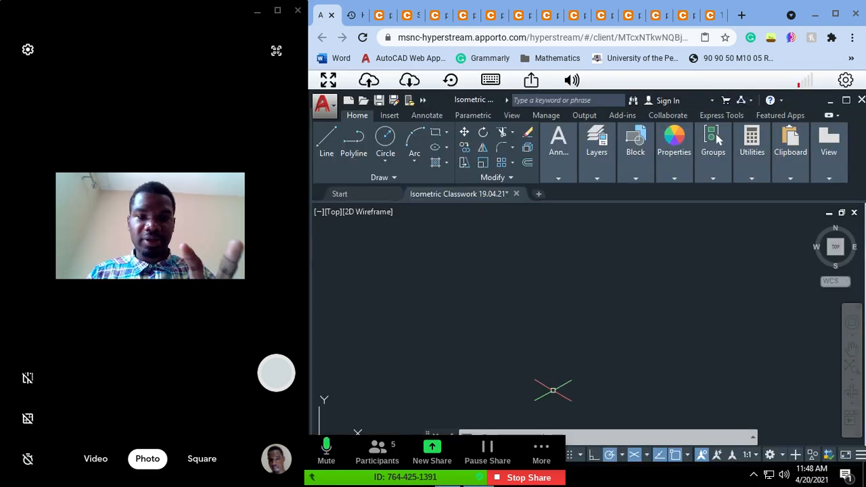
click(391, 19)
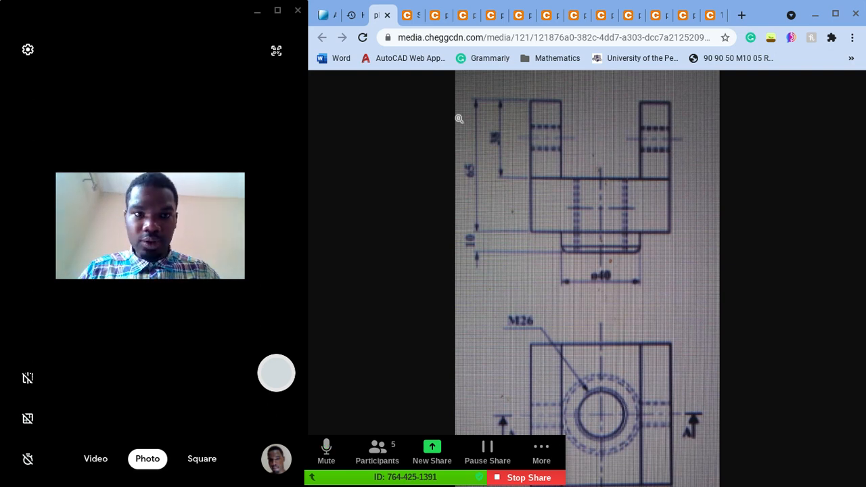
click(542, 37)
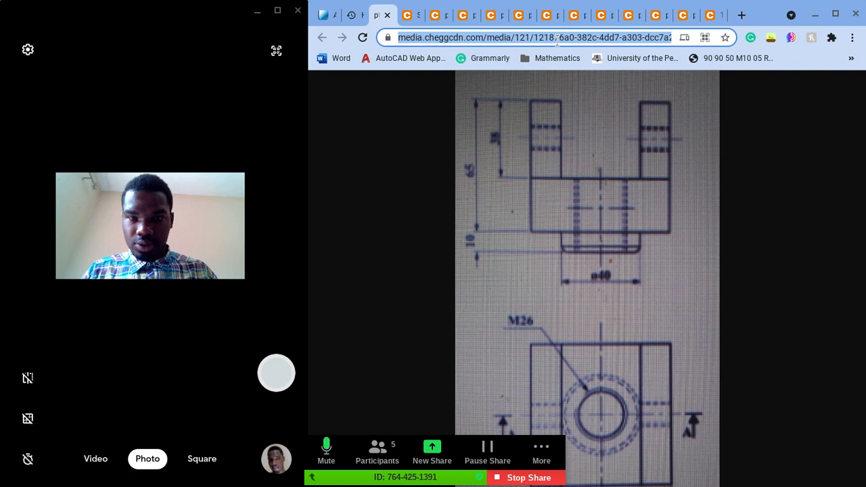
click(541, 450)
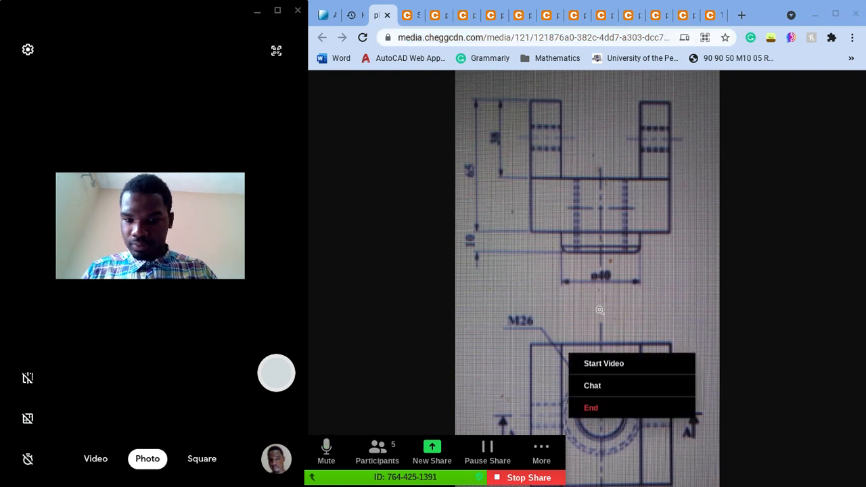
click(601, 385)
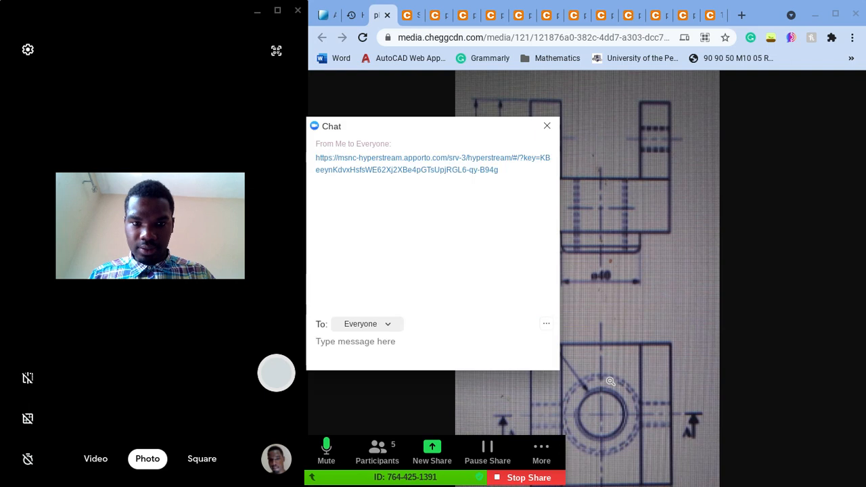
text(https://media.cheggcdn.com/media/121/121876a0-382c-4dd7-a303-dcc7a2125209/phpHOM8cf)
key(Return)
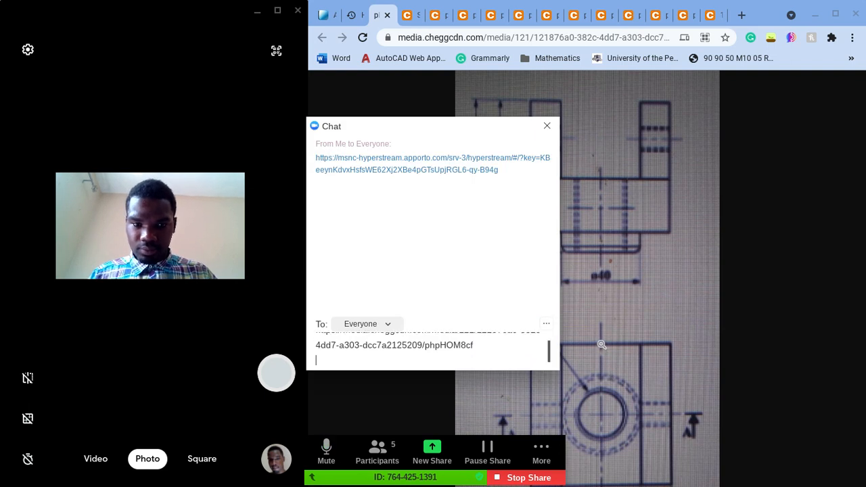
click(546, 126)
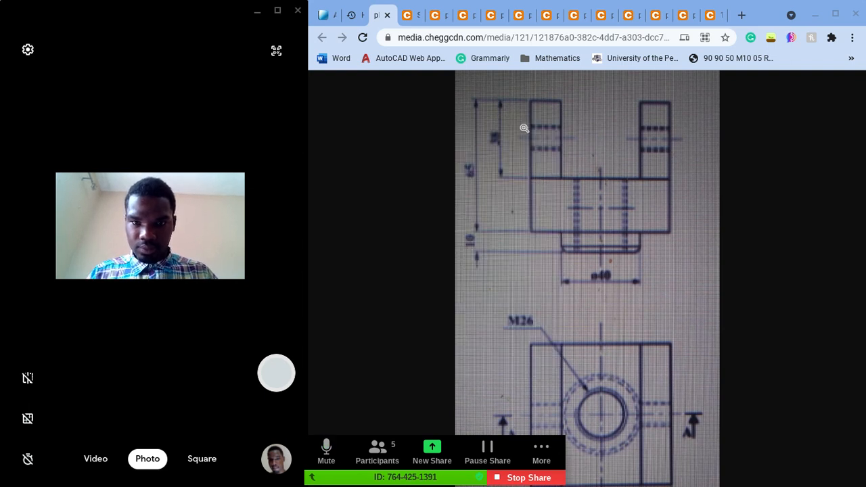
Step: Switch to the AutoCAD isometric drawing and cancel the active Line command
click(323, 16)
click(380, 16)
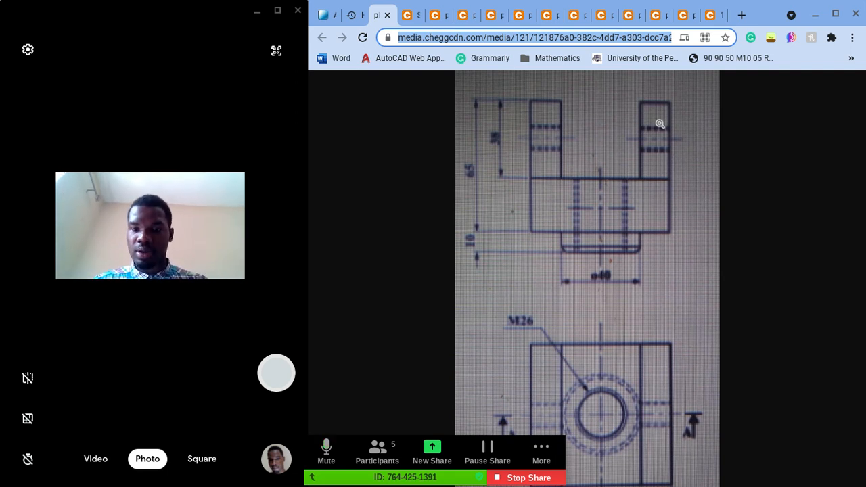
click(325, 16)
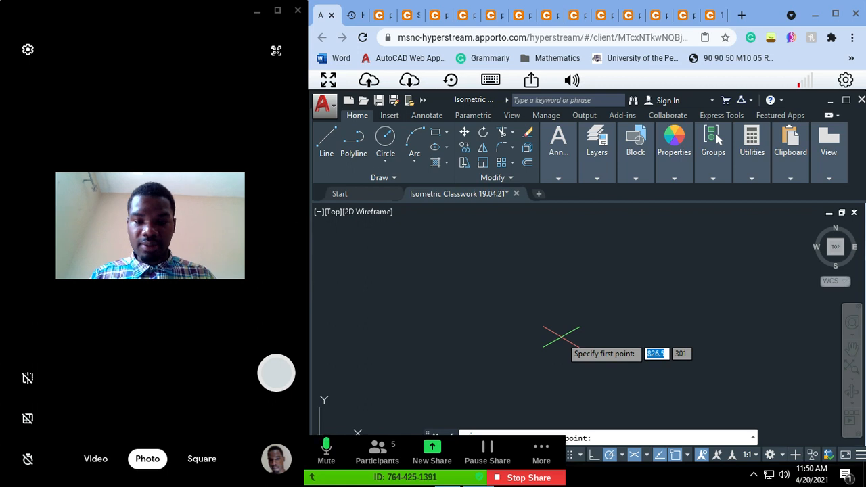
key(Escape)
key(Escape)
key(Escape)
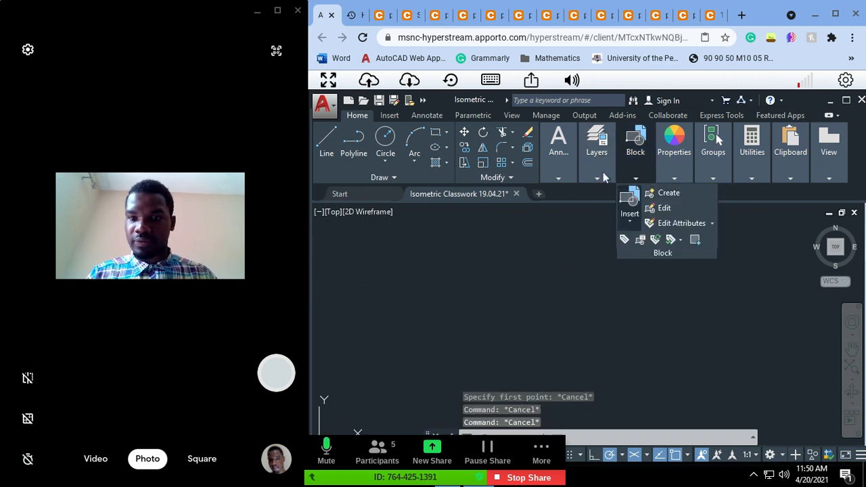
Step: Check the drawing's layer list without changing the current layer
mouse_move(598, 182)
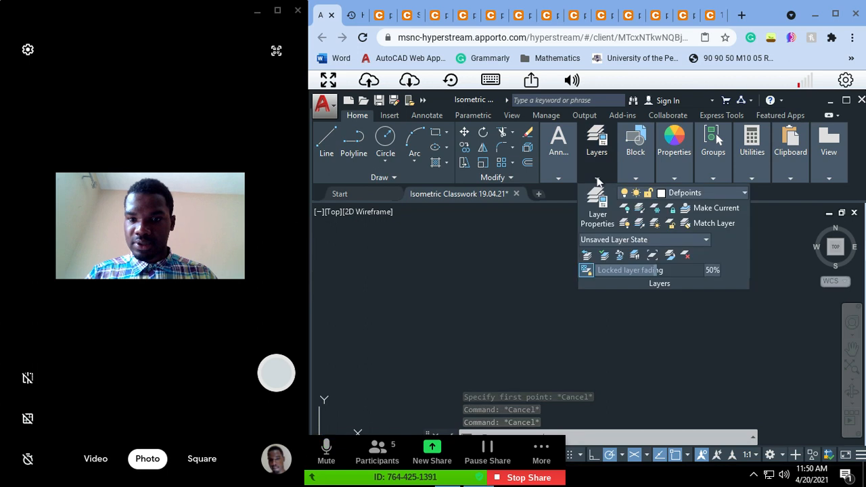
click(705, 192)
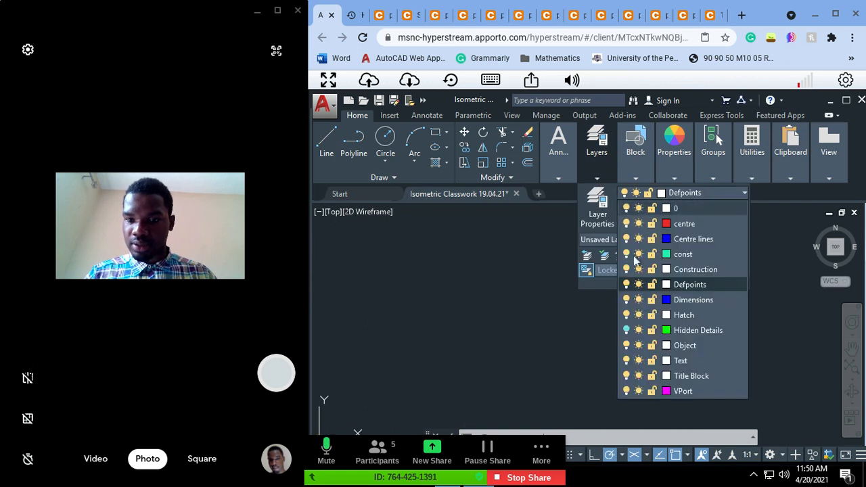
key(Escape)
key(Escape)
key(Escape)
key(Escape)
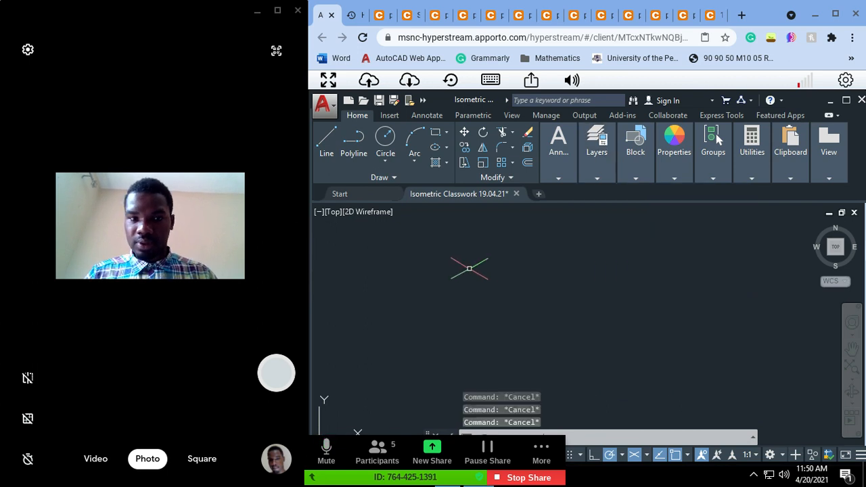
click(325, 151)
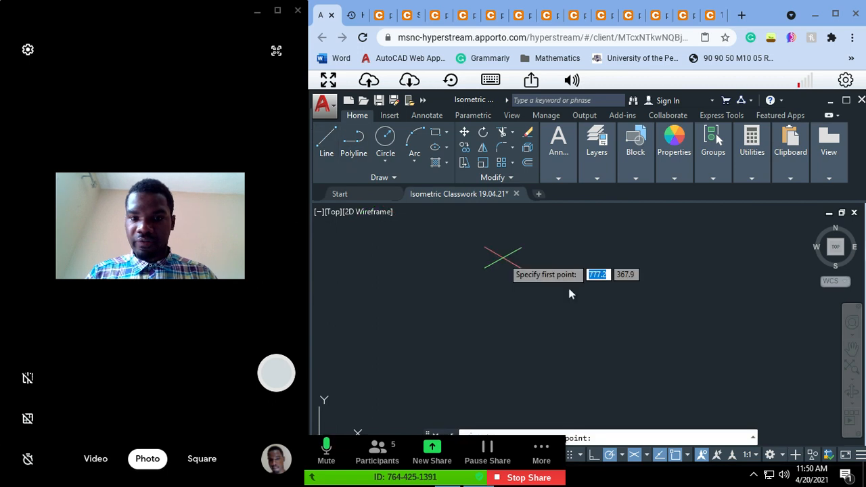
click(541, 331)
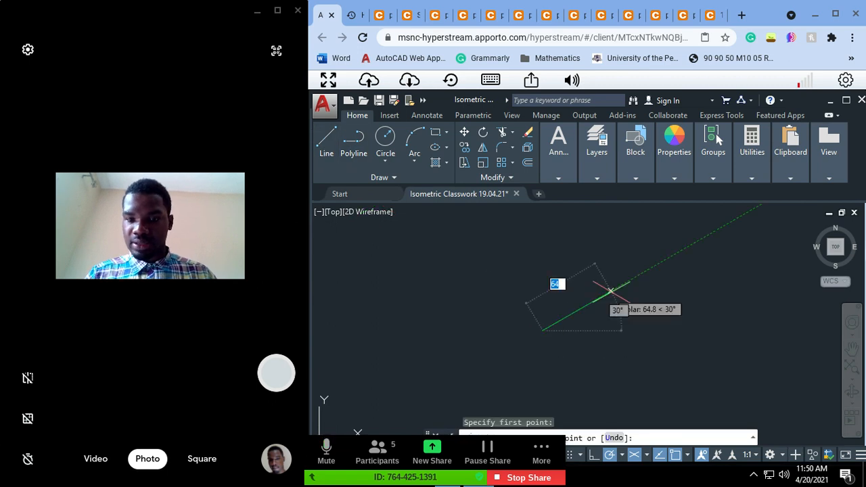
key(Escape)
key(Escape)
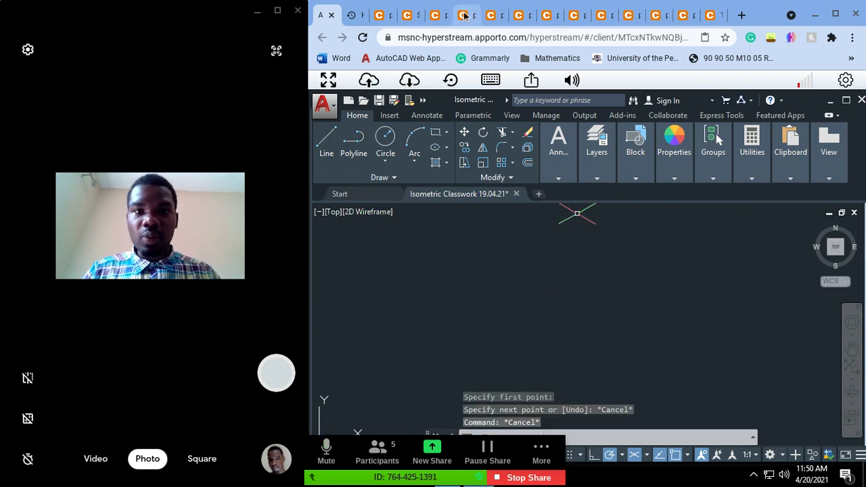
Step: Examine the fork drawing in the browser and the shaft support assembly's plan and sectional elevation
click(379, 14)
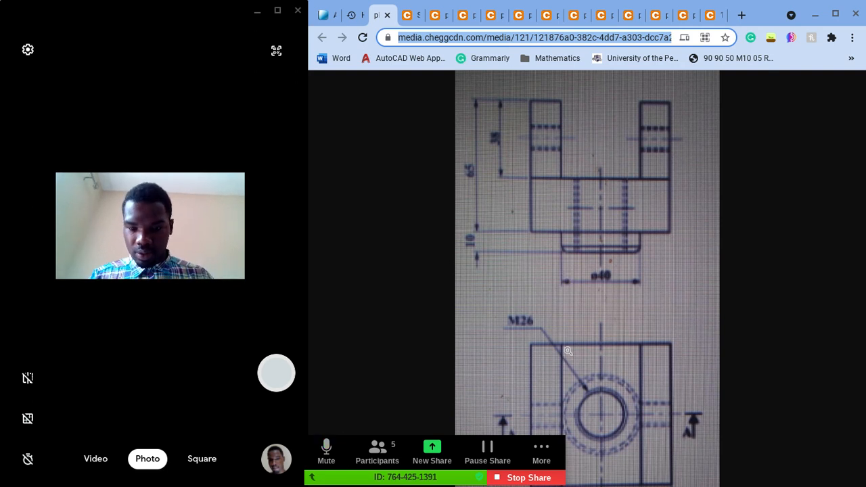
click(318, 479)
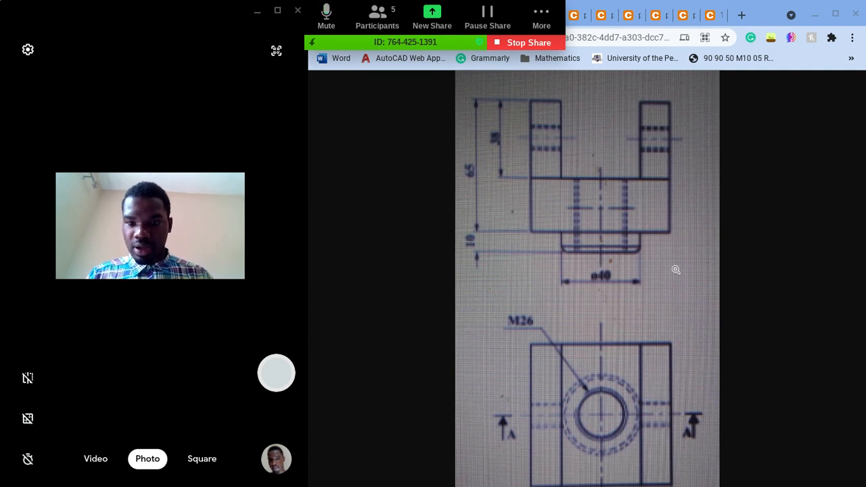
click(326, 46)
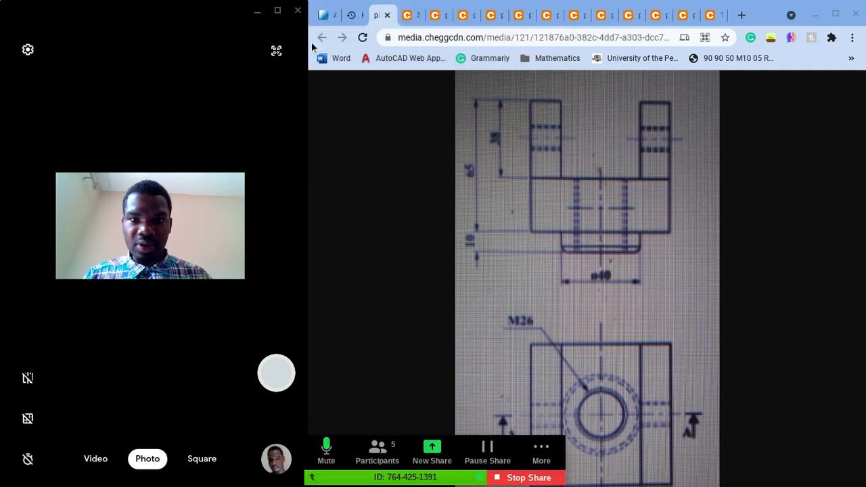
click(407, 16)
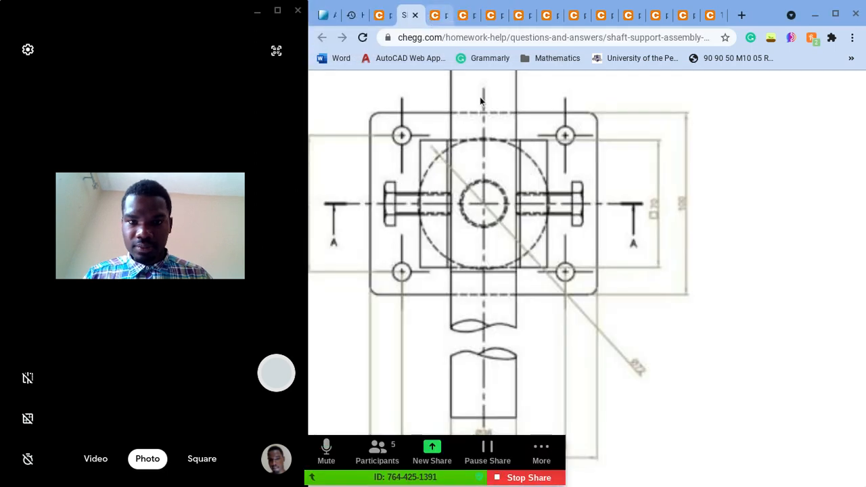
scroll(516, 180, down, 5)
scroll(516, 181, up, 5)
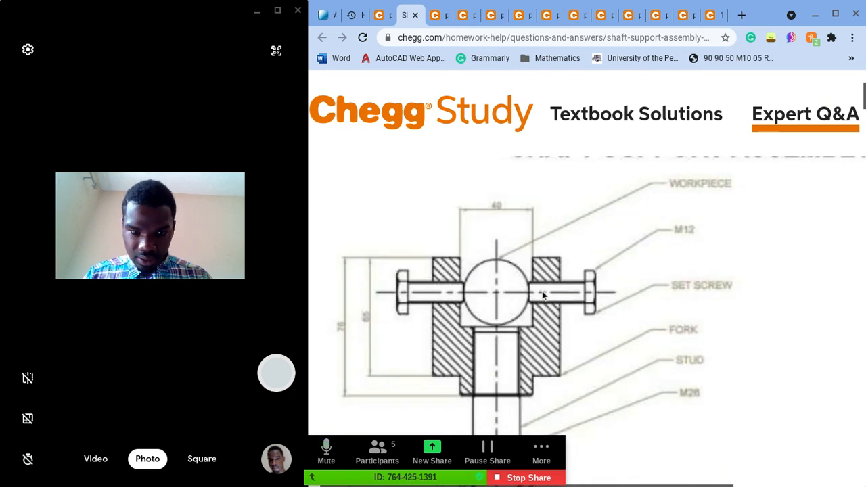
scroll(542, 295, down, 1)
scroll(542, 293, down, 3)
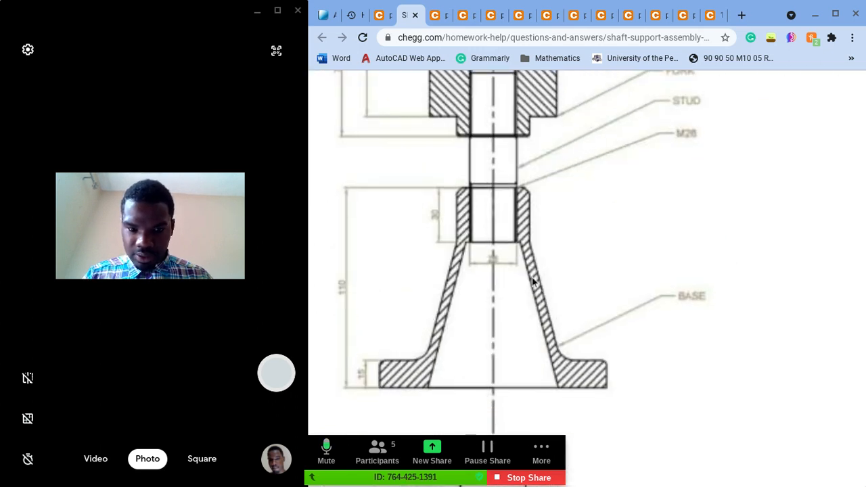
Step: Examine the base's front elevation and its plan with the four corner holes
click(437, 15)
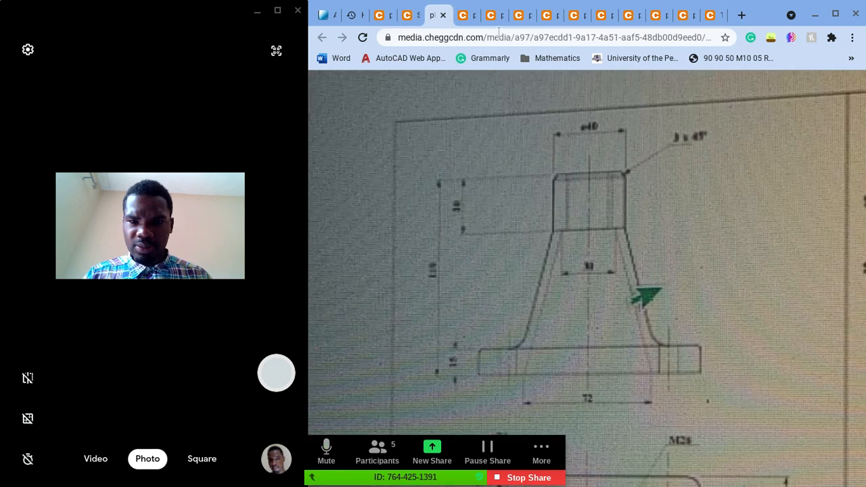
scroll(593, 131, down, 2)
scroll(592, 131, down, 3)
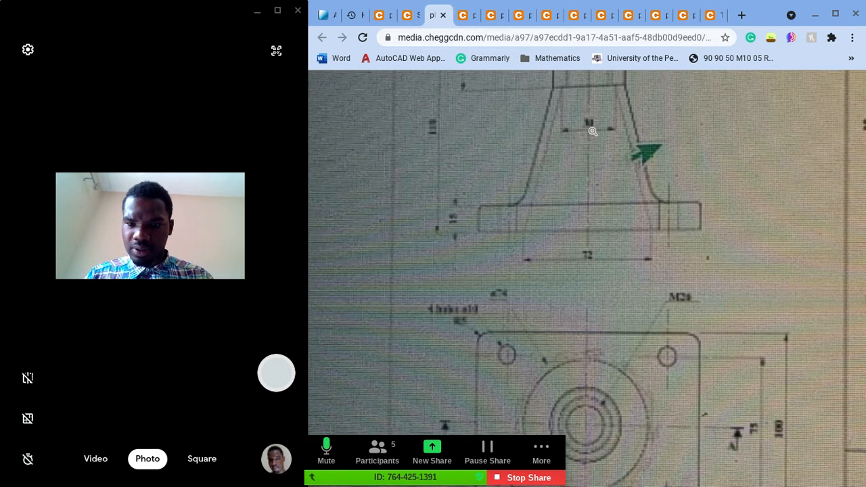
scroll(595, 169, up, 4)
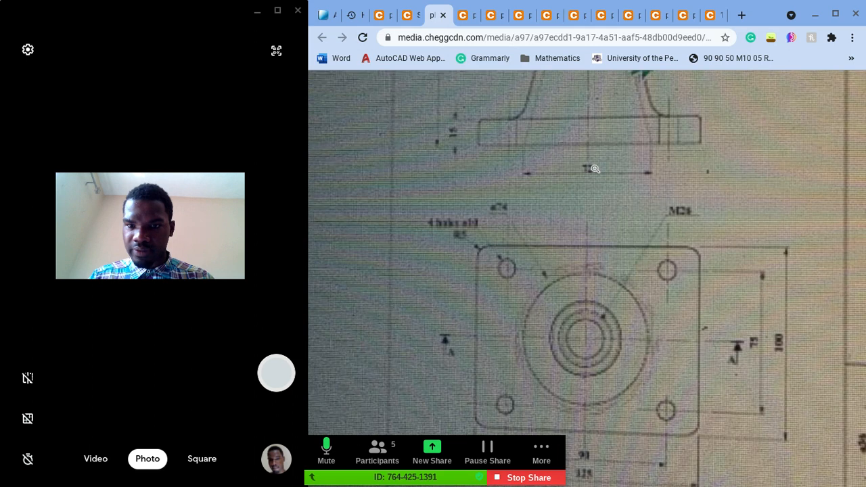
scroll(570, 159, right, 7)
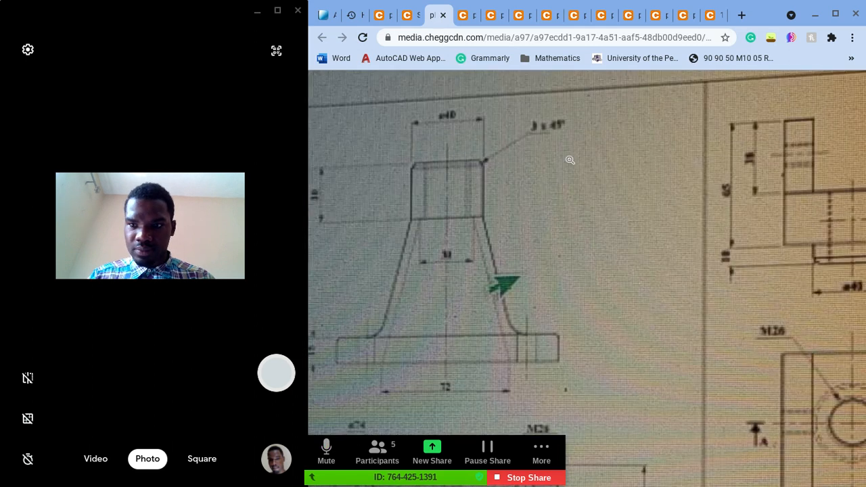
Step: Examine the fork's plan dimensions, front elevation and side view on the detail drawing sheet
scroll(570, 159, down, 4)
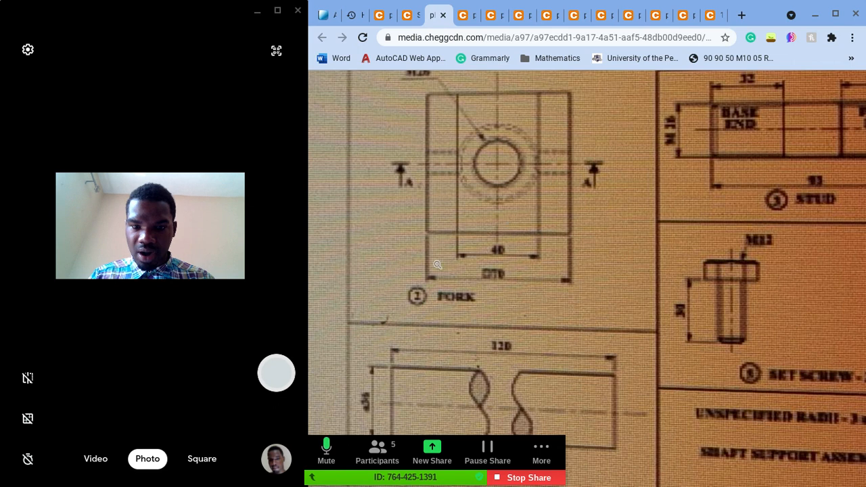
click(507, 279)
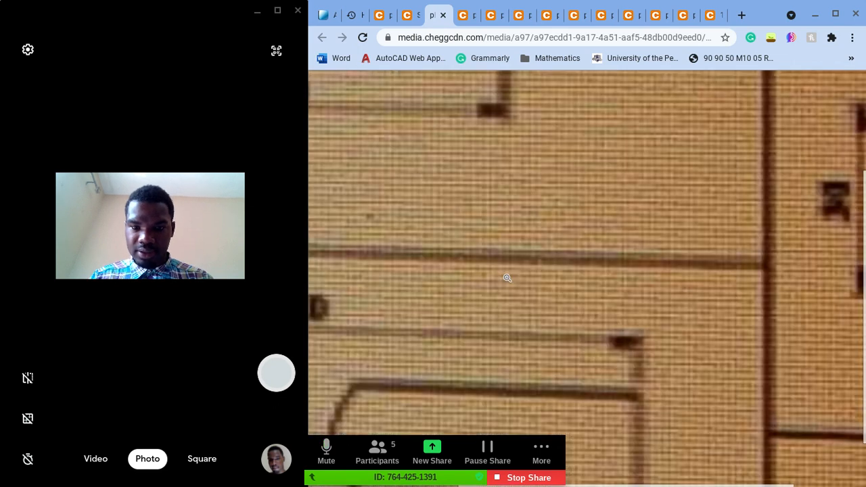
scroll(507, 278, left, 5)
scroll(507, 278, up, 2)
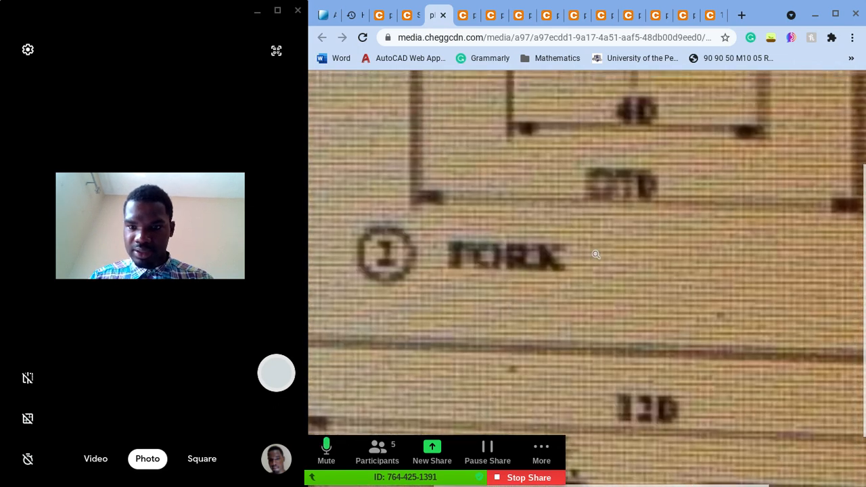
ctrl+scroll(593, 253, down, 5)
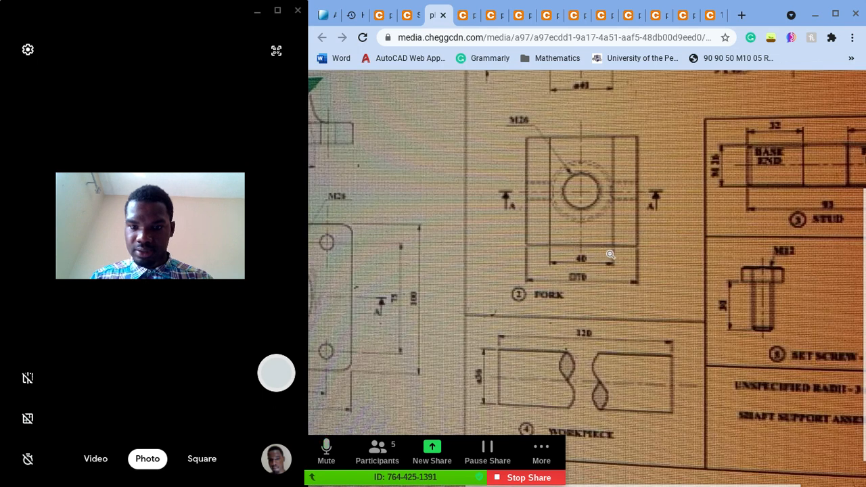
scroll(603, 252, up, 1)
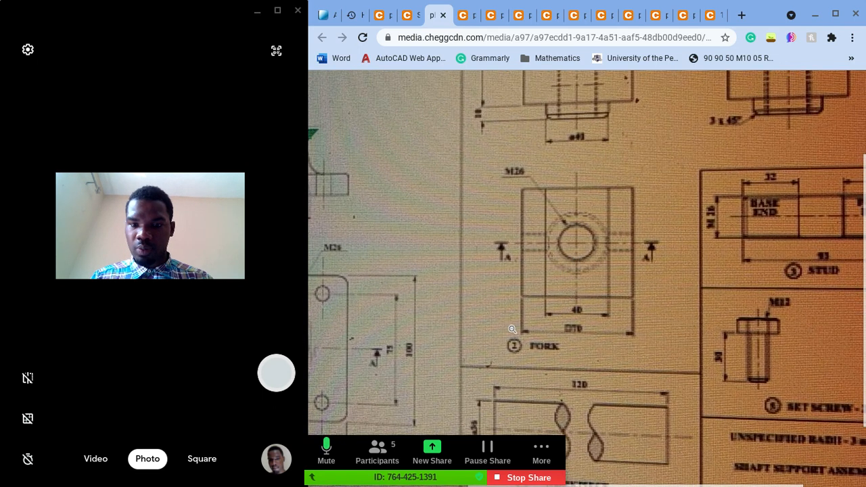
scroll(594, 306, up, 2)
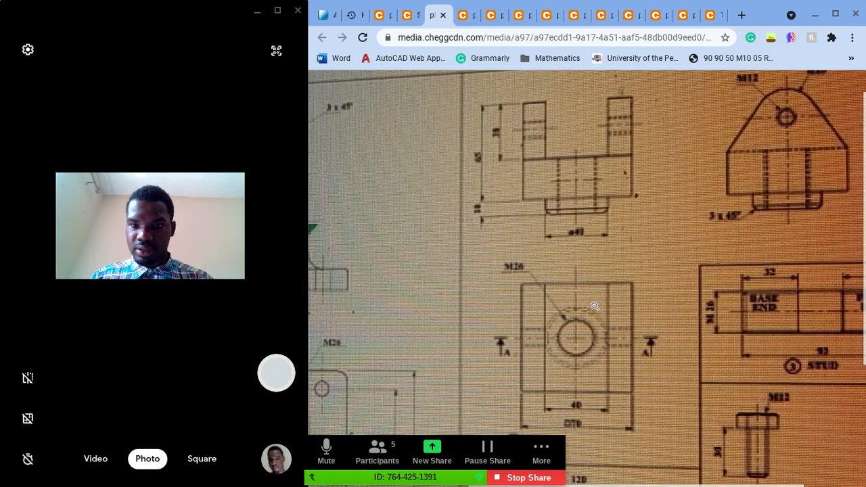
scroll(595, 306, right, 1)
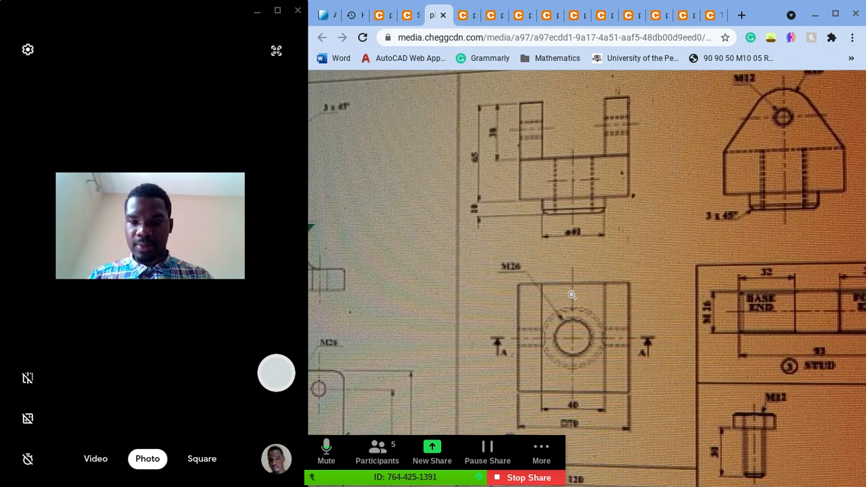
scroll(570, 293, down, 1)
scroll(611, 230, up, 1)
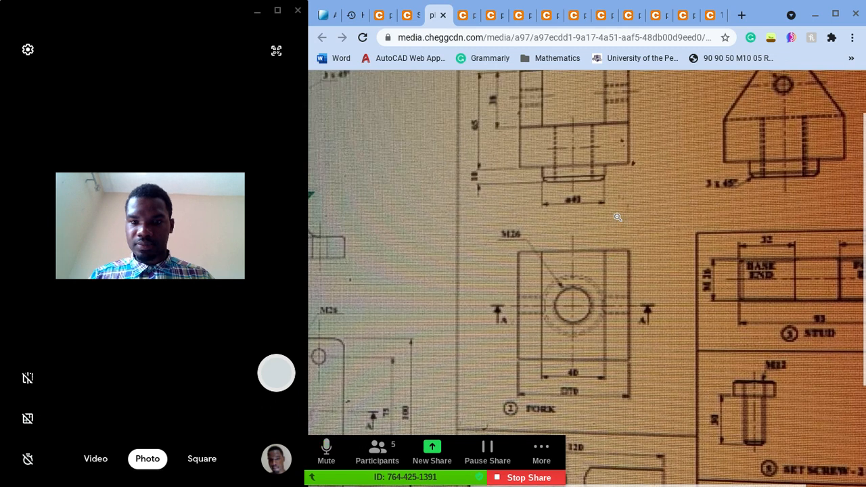
scroll(615, 220, up, 1)
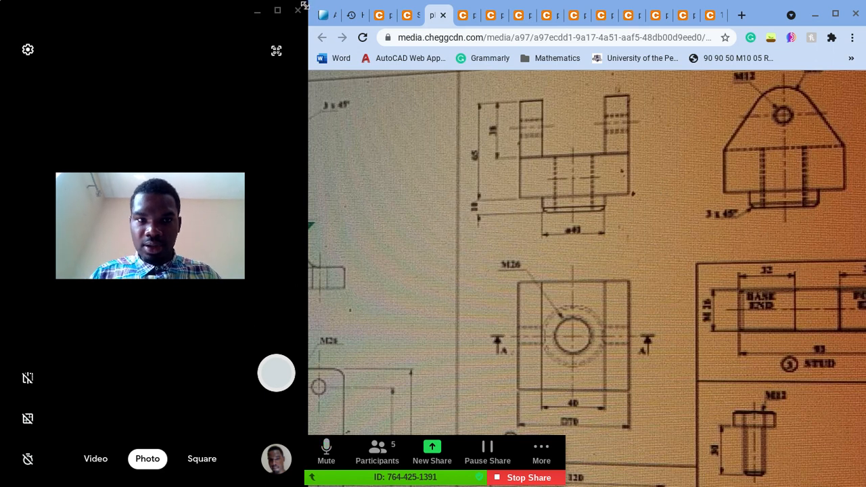
Step: Switch back to the AutoCAD drawing and set the viewport's visual style to Sketchy
click(325, 15)
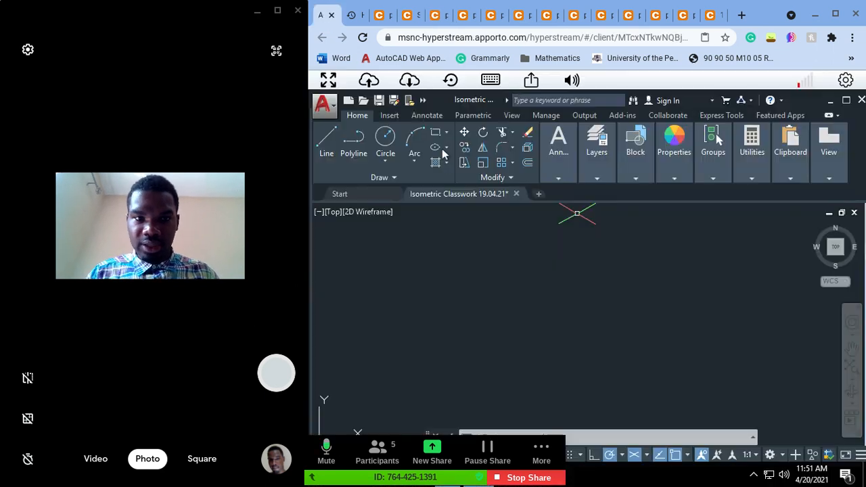
click(350, 212)
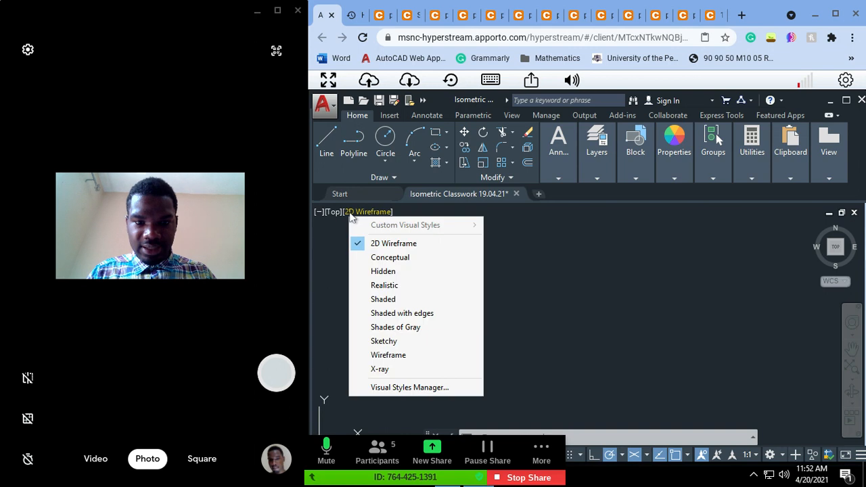
click(395, 342)
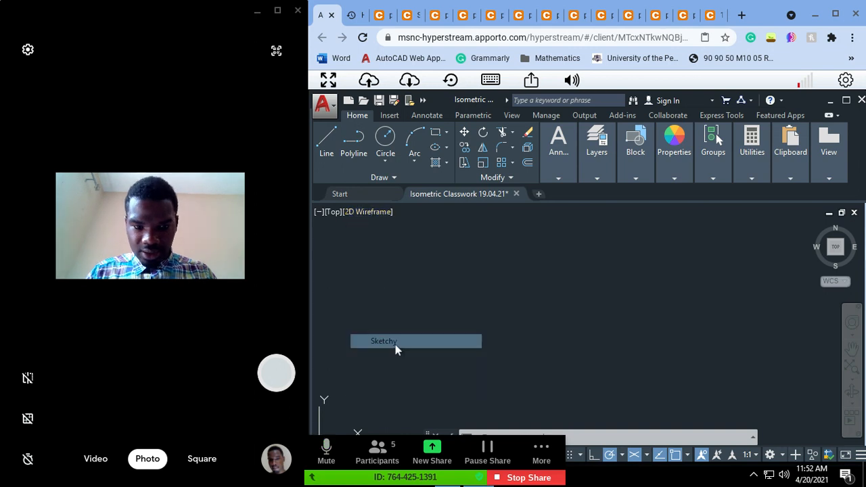
key(Escape)
key(Escape)
key(Escape)
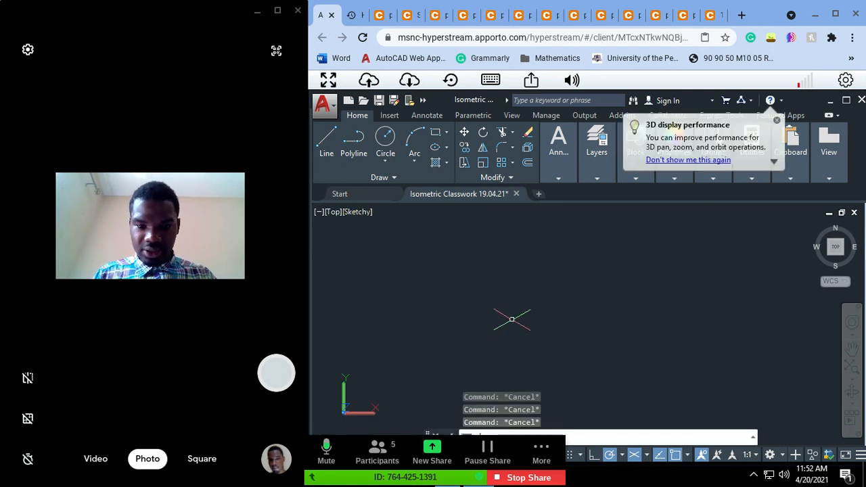
text(l)
key(Return)
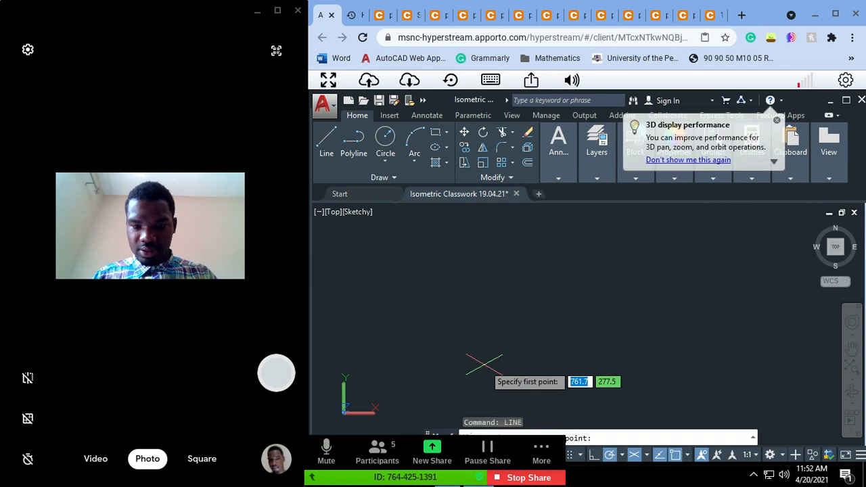
click(473, 342)
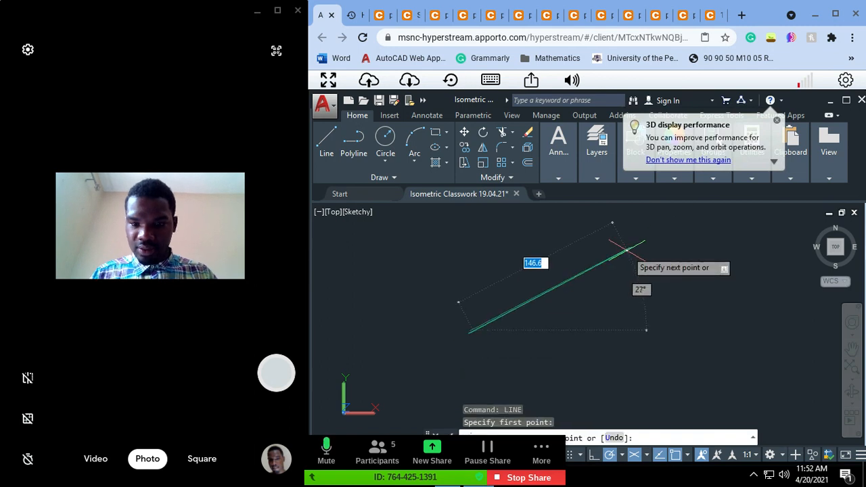
click(627, 250)
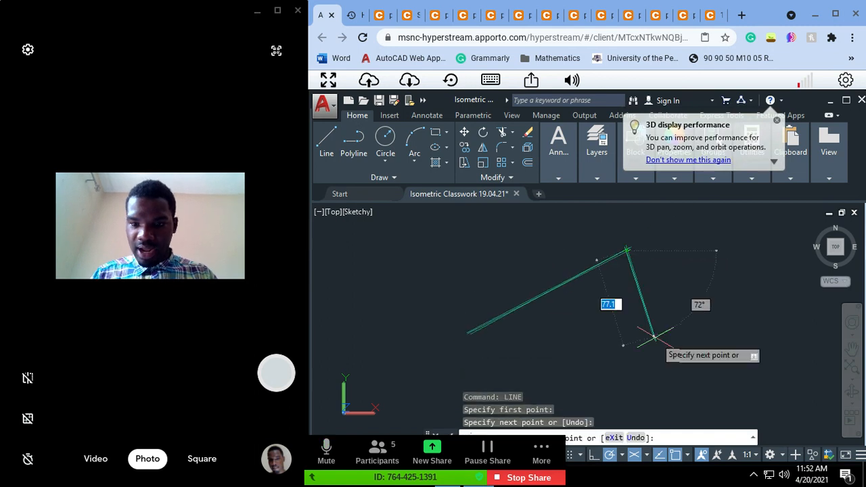
click(742, 299)
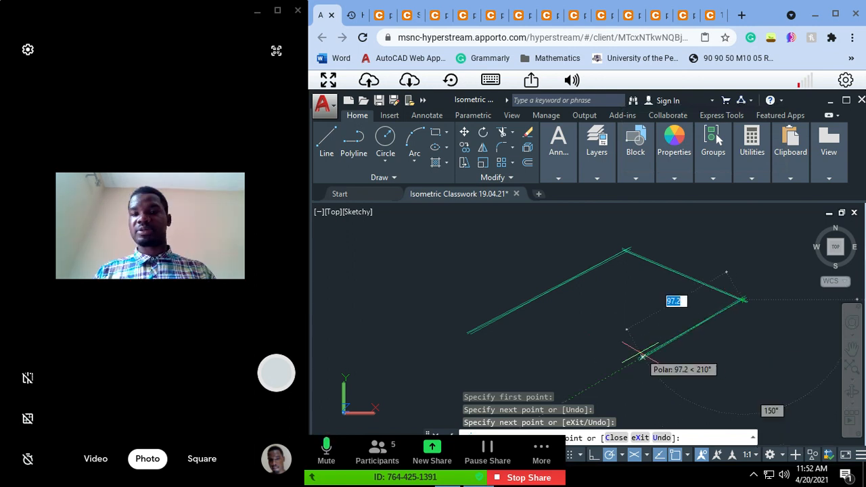
key(ctrl+z)
key(ctrl+z)
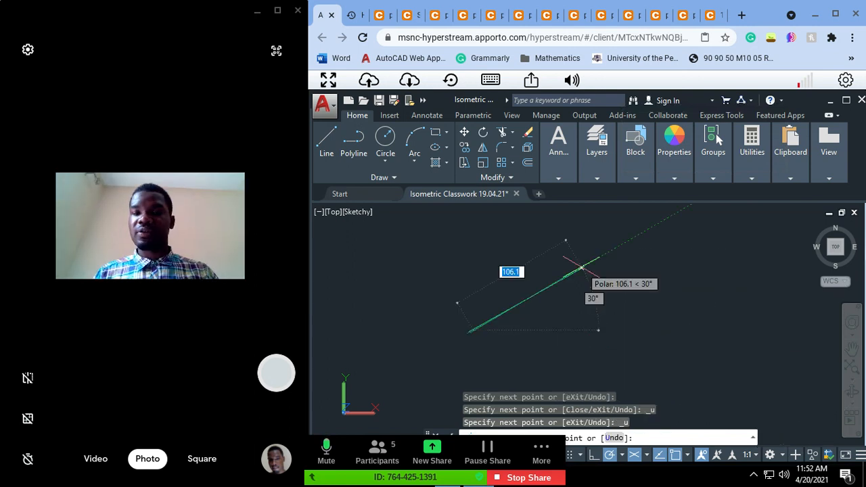
key(Escape)
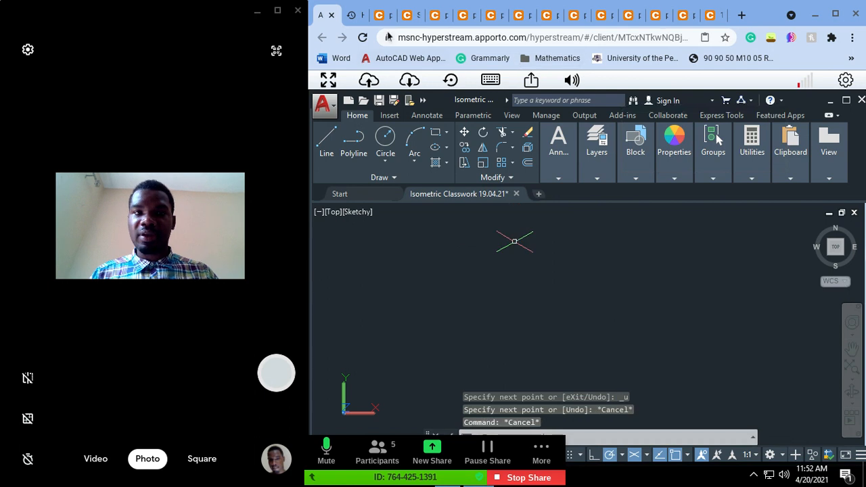
Step: Draw a side face with lines: up vertically, along the 330° isometric direction, and about 89 units vertically down
click(383, 16)
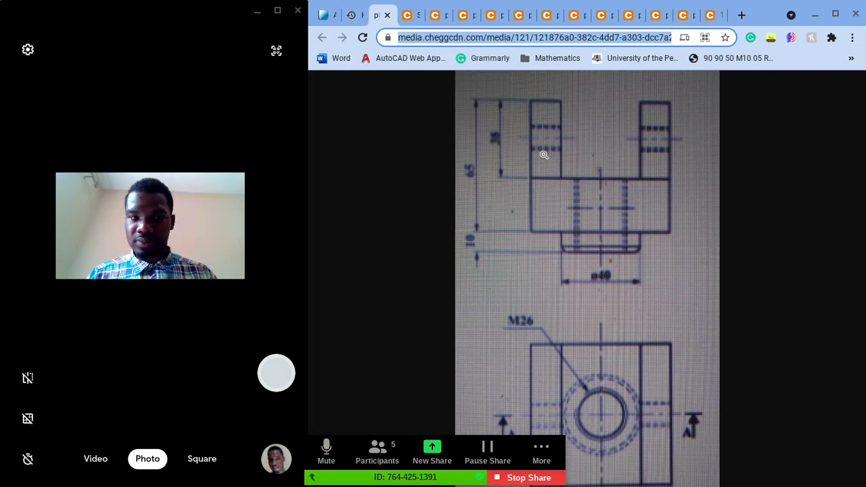
click(334, 15)
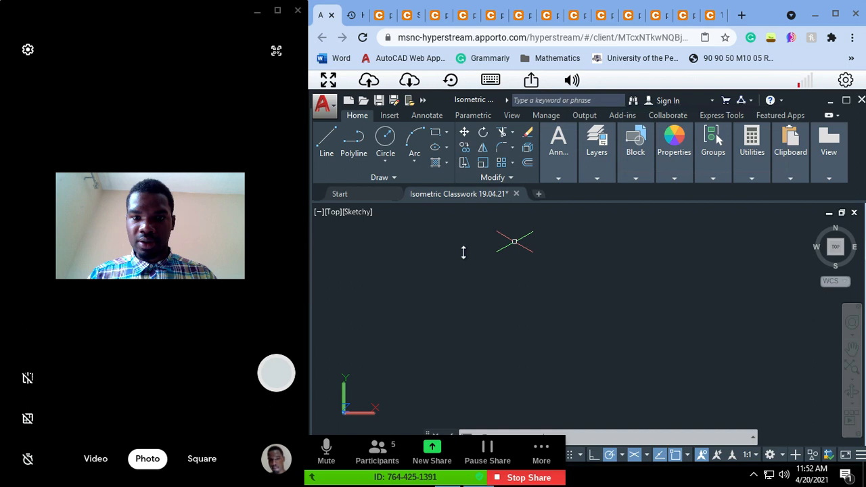
text(line)
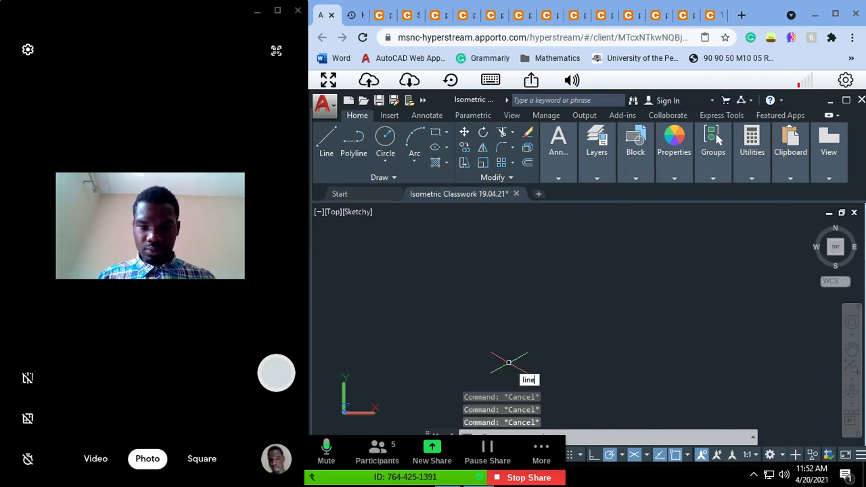
key(Return)
click(496, 364)
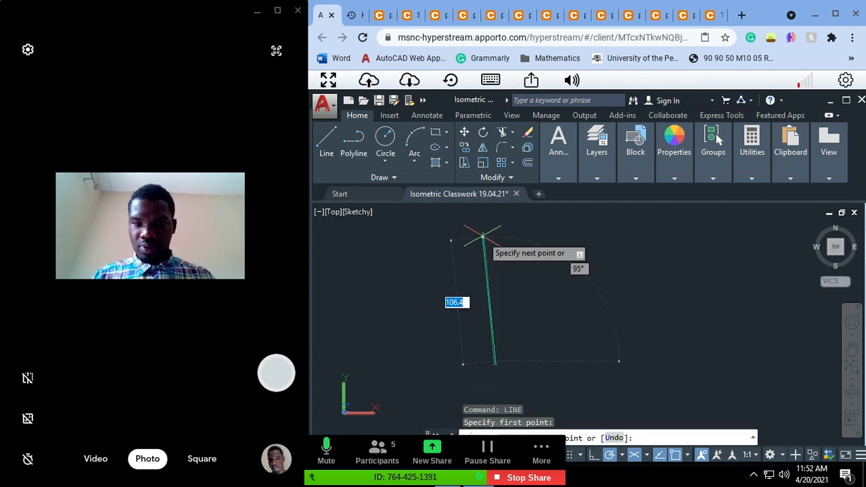
click(496, 251)
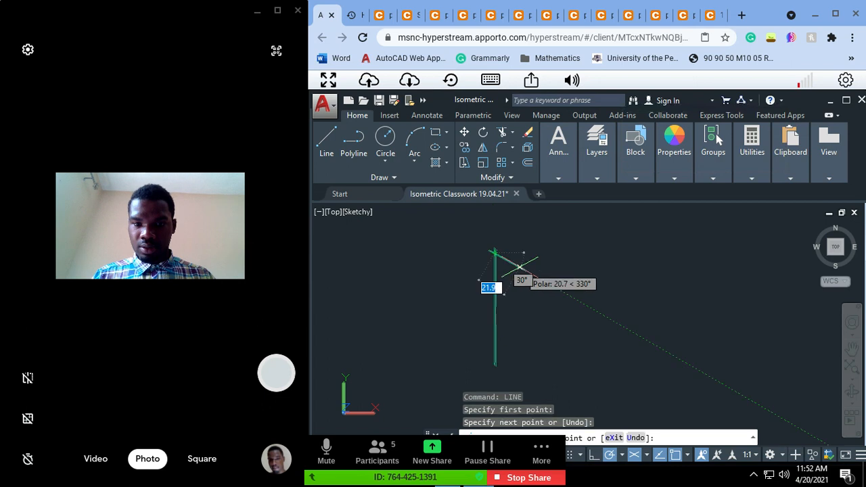
click(549, 284)
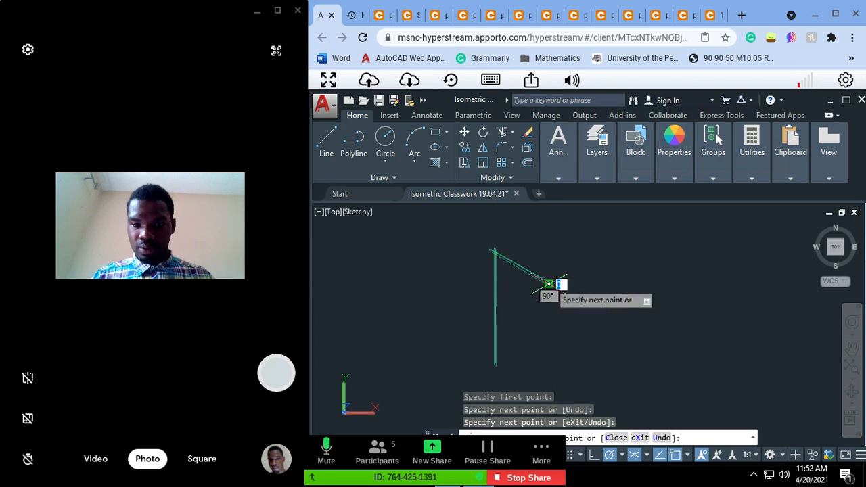
click(549, 391)
key(Escape)
key(Escape)
key(Escape)
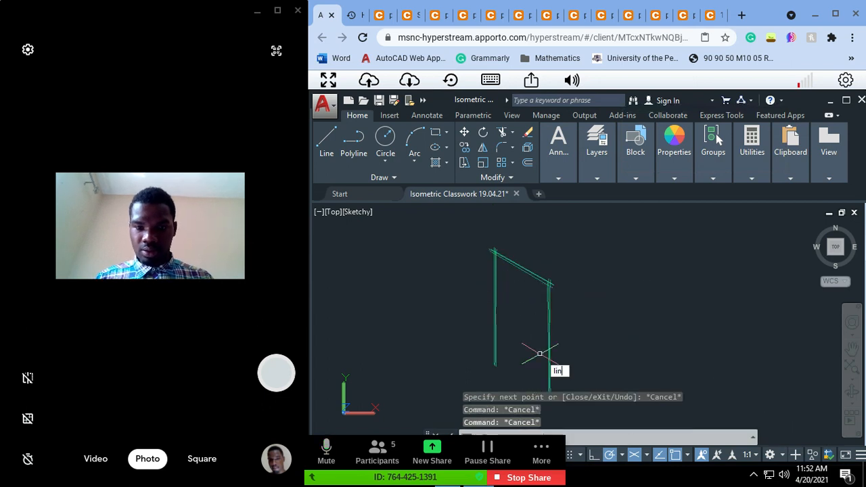
Step: Draw the isometric top face from the rear upper corner with lines at 30°, 330° and back at 210° to the front corner
key(space)
click(494, 253)
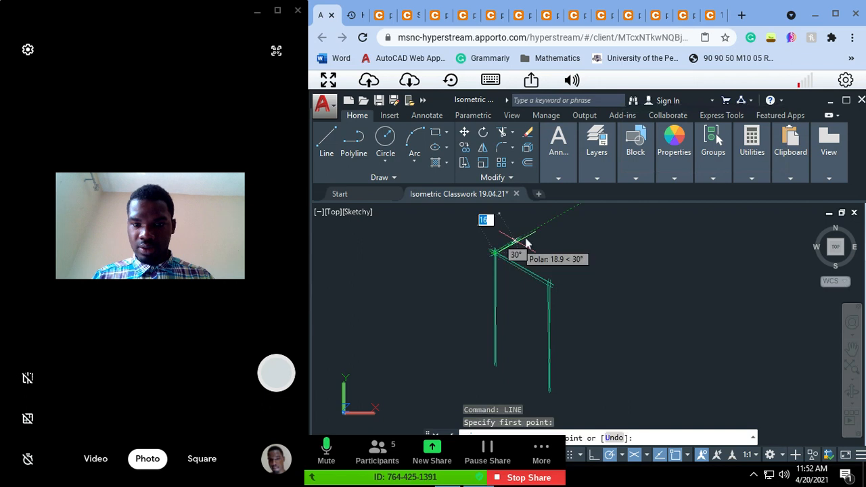
click(532, 232)
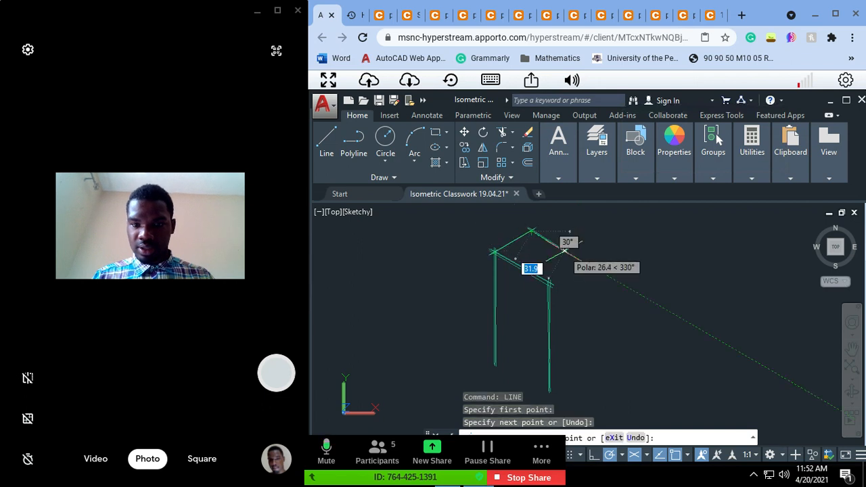
click(594, 267)
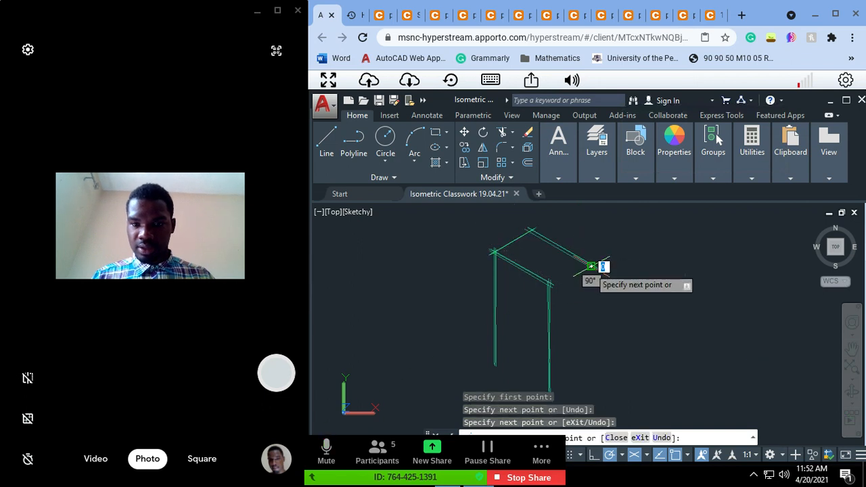
click(549, 292)
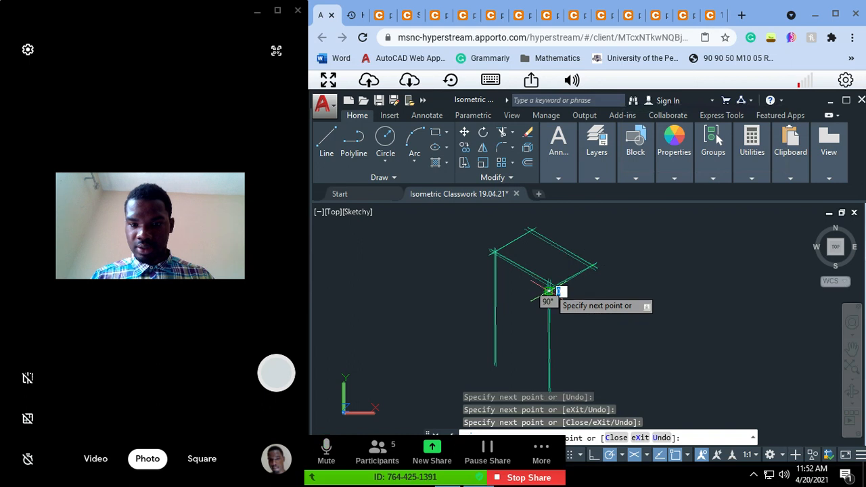
key(Escape)
key(Escape)
key(Escape)
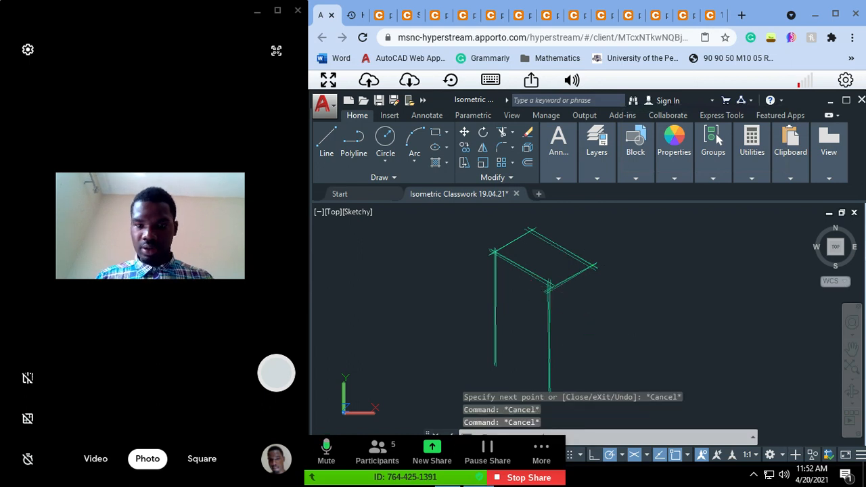
Step: Draw a vertical edge about 103 units long down from the top face's outer corner
key(Return)
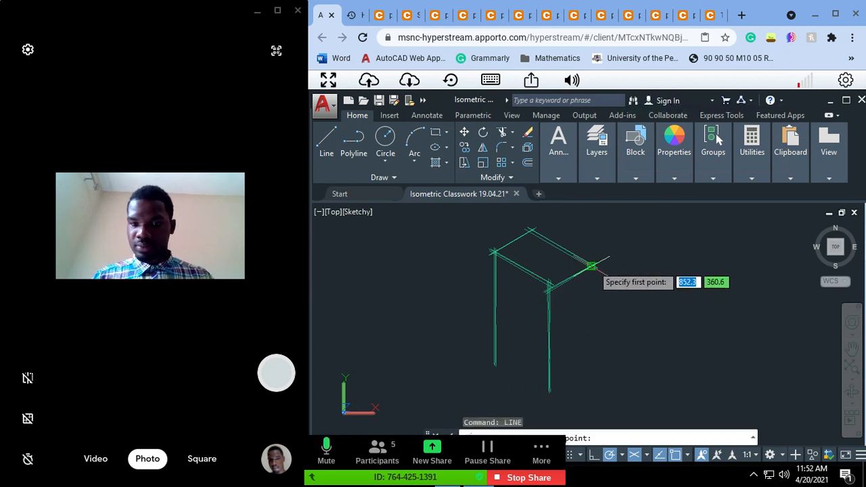
click(594, 266)
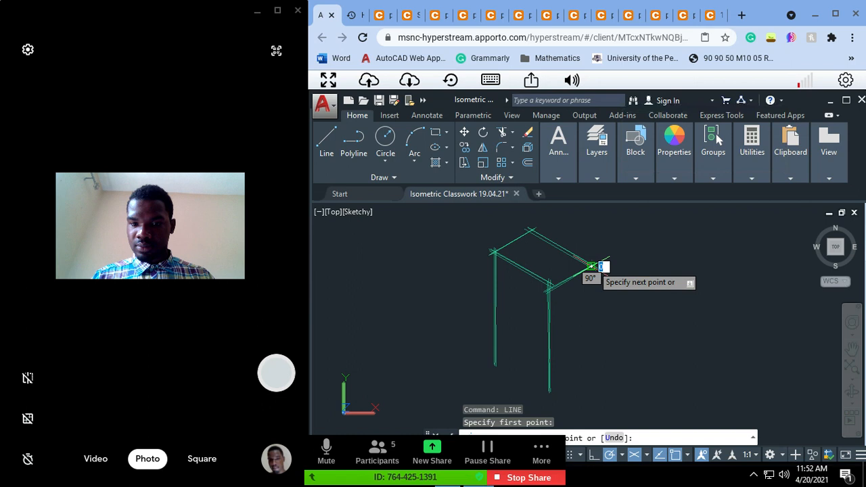
click(593, 391)
key(Escape)
key(Escape)
key(Escape)
Step: Examine the fork's front elevation and plan in the browser reference image
key(Escape)
text(line)
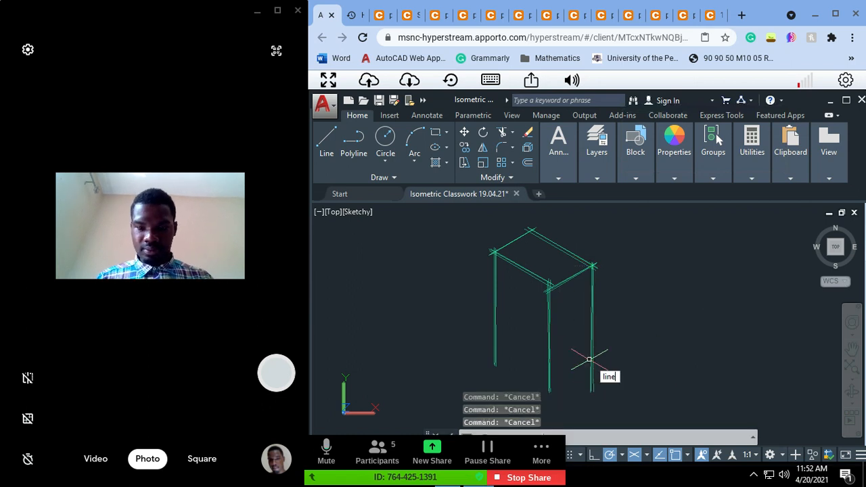
key(Escape)
text(pan)
key(Return)
mouse_move(572, 349)
mouse_down()
mouse_move(530, 318)
mouse_move(495, 309)
mouse_move(442, 329)
mouse_move(402, 331)
mouse_up()
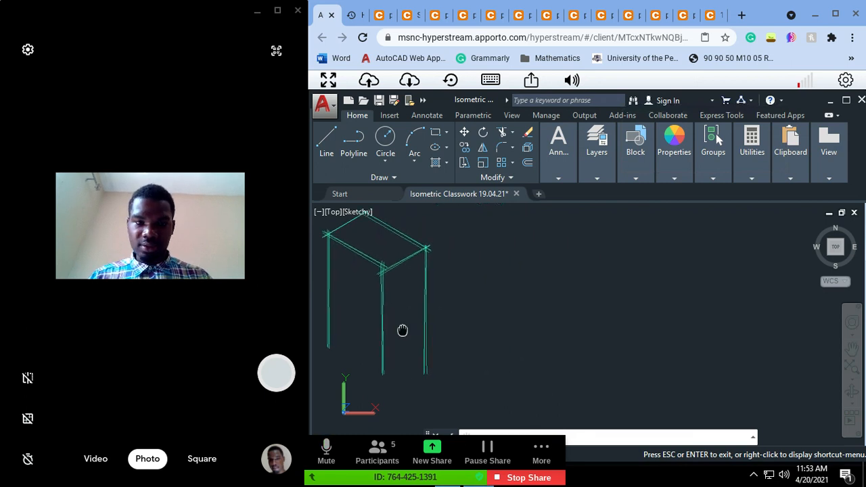
drag(454, 288, 452, 292)
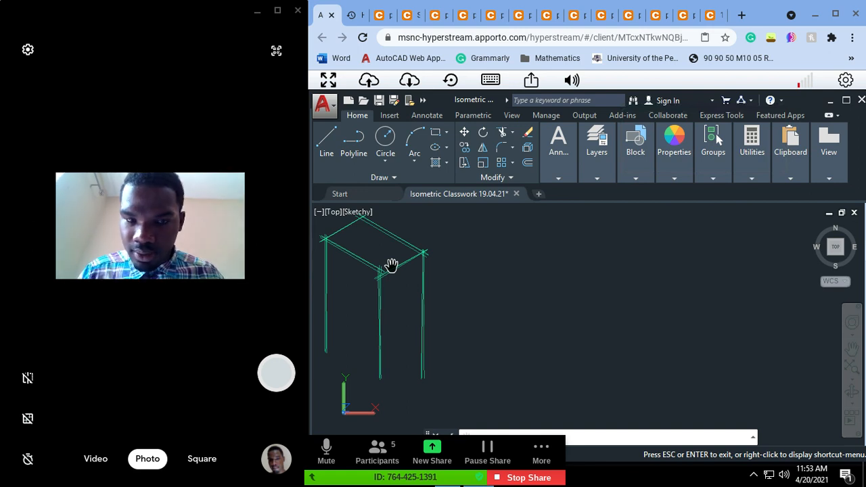
click(386, 19)
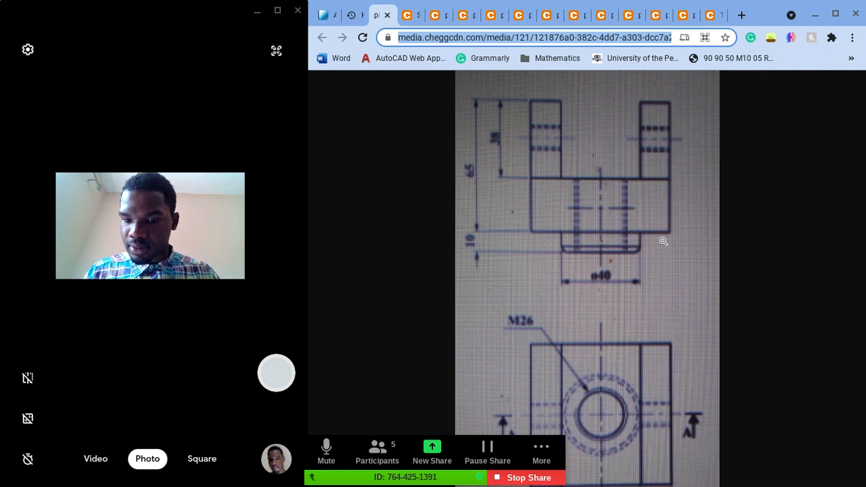
mouse_move(672, 247)
mouse_down()
mouse_move(663, 306)
mouse_move(643, 278)
mouse_up()
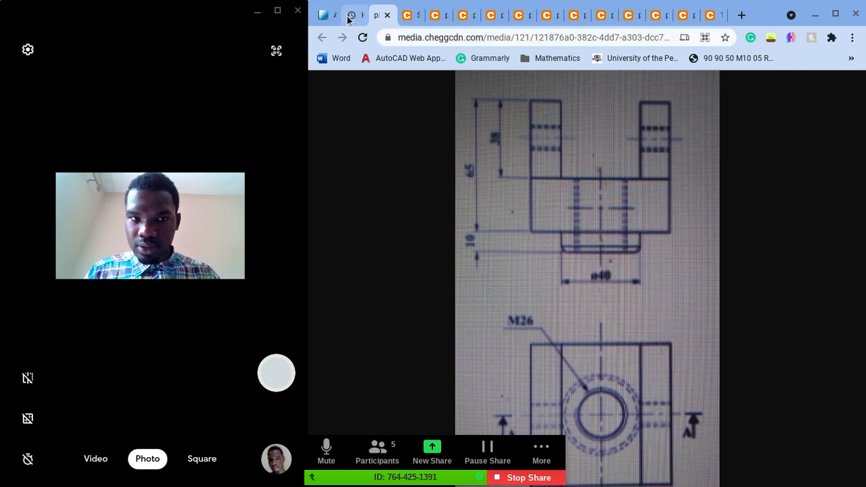
Step: Stop the current Zoom screen share and share the entire desktop with the meeting again
click(518, 476)
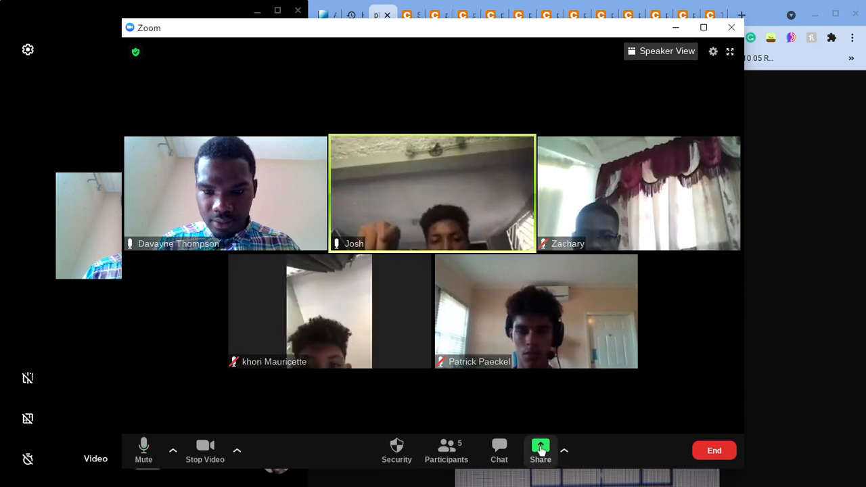
click(540, 451)
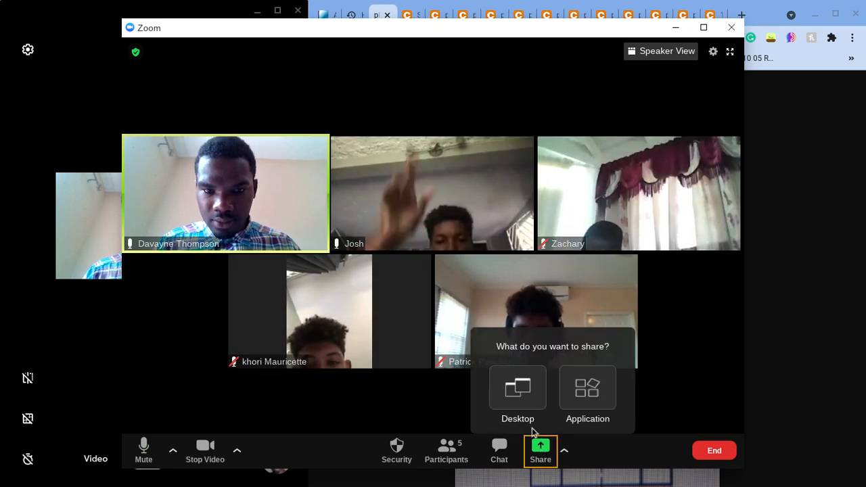
click(518, 398)
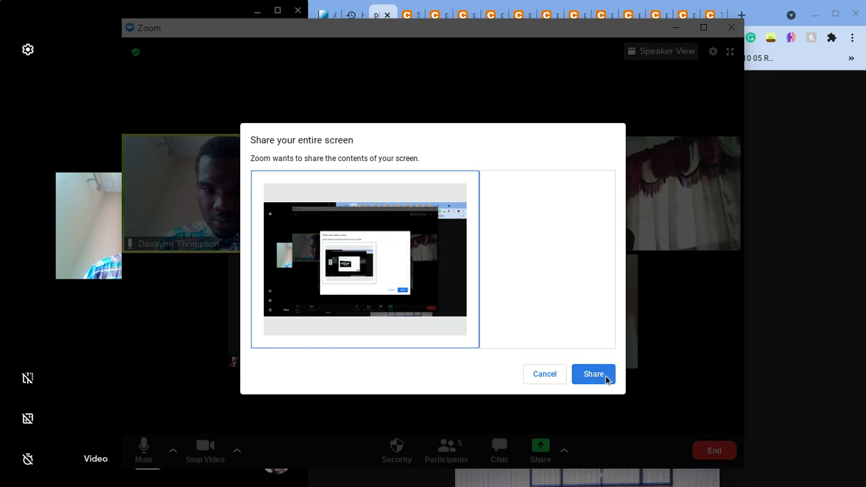
click(593, 374)
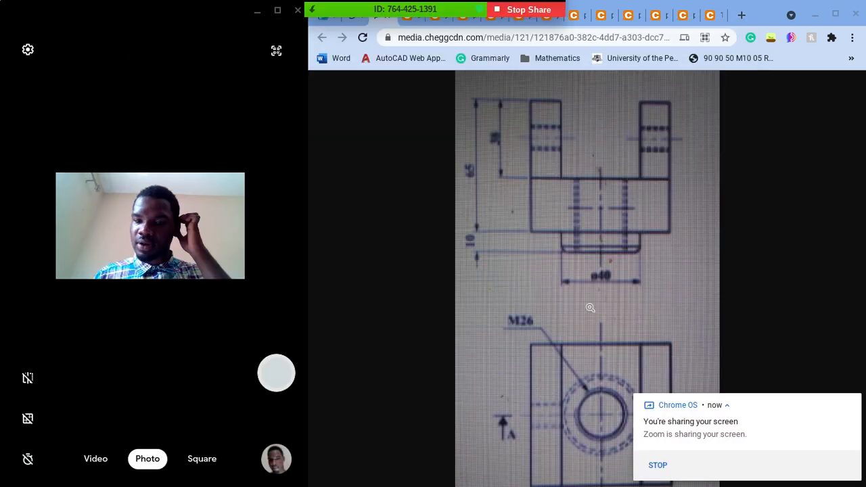
Step: Examine the base's plan, then the fork's side view and the stud drawing in the browser
click(547, 25)
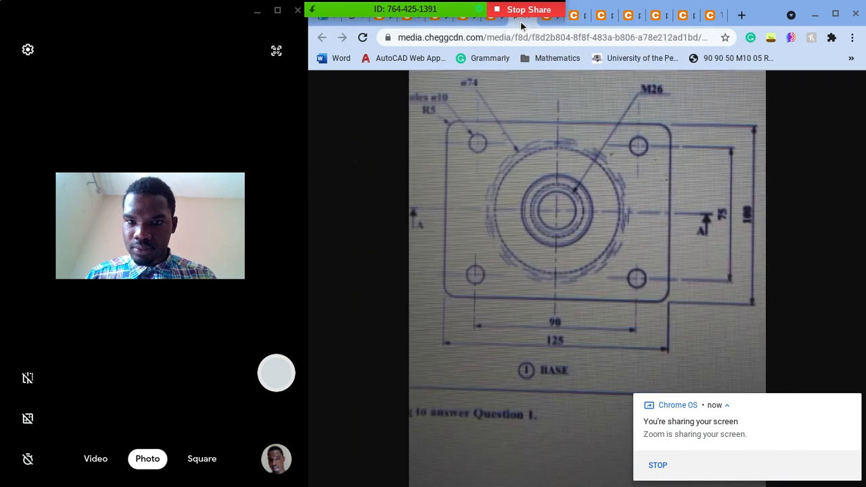
click(492, 25)
click(468, 24)
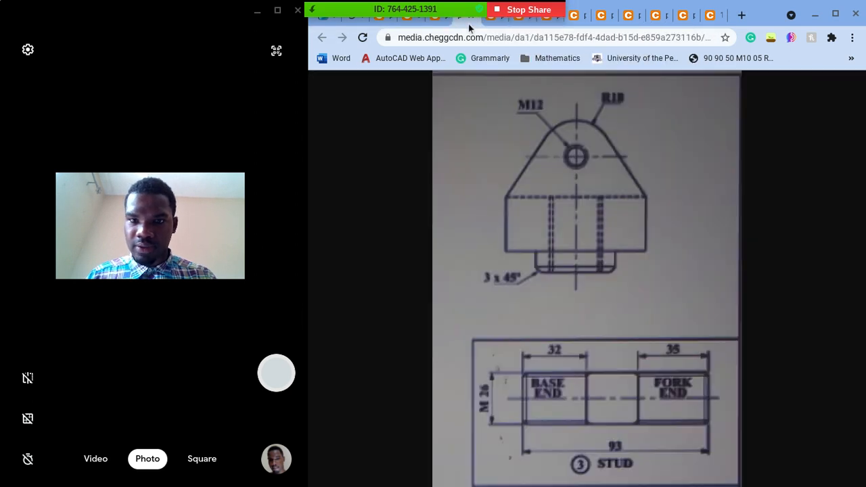
Step: Examine the fork's three views and the neighbouring stud and set screw drawings on the full reference sheet
click(440, 22)
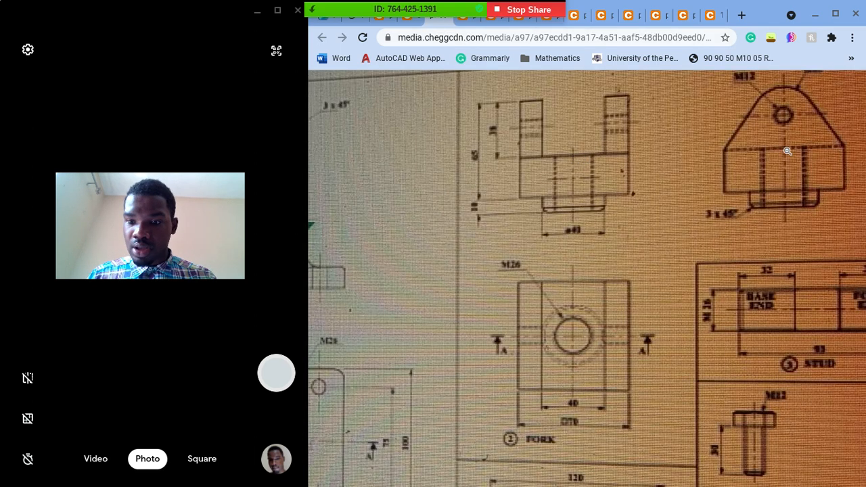
scroll(788, 151, right, 1)
scroll(788, 151, down, 2)
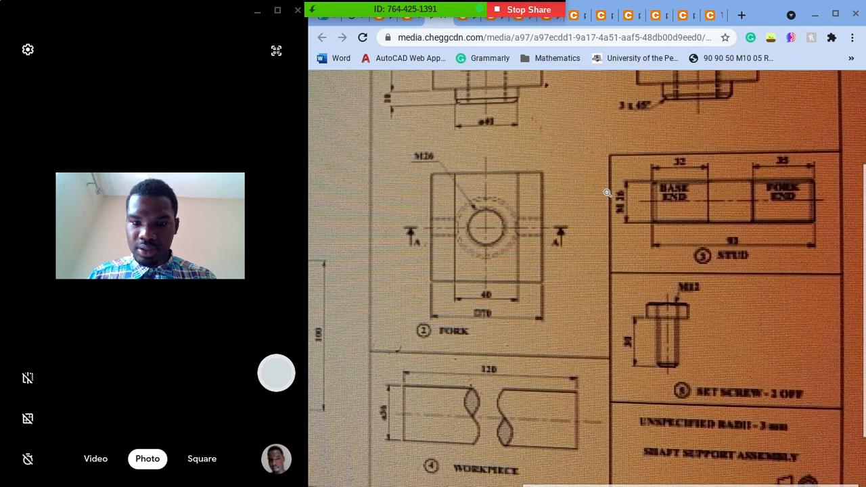
scroll(738, 146, up, 2)
scroll(739, 146, up, 1)
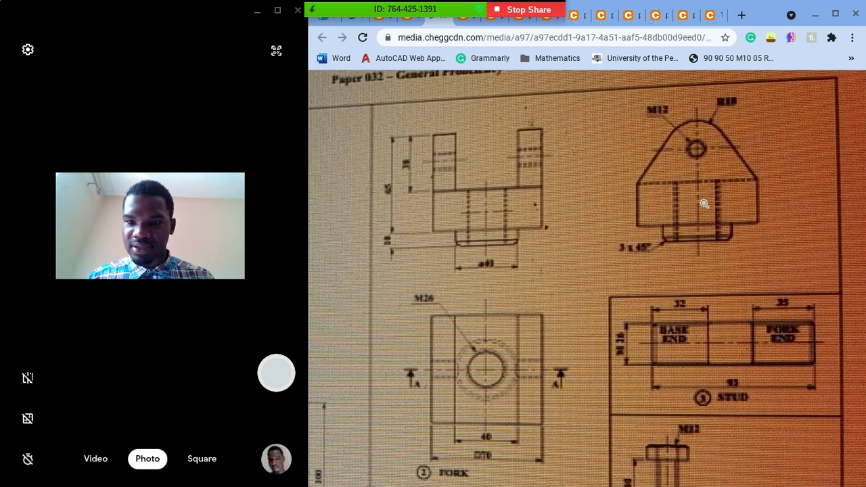
scroll(732, 215, down, 2)
scroll(507, 339, up, 1)
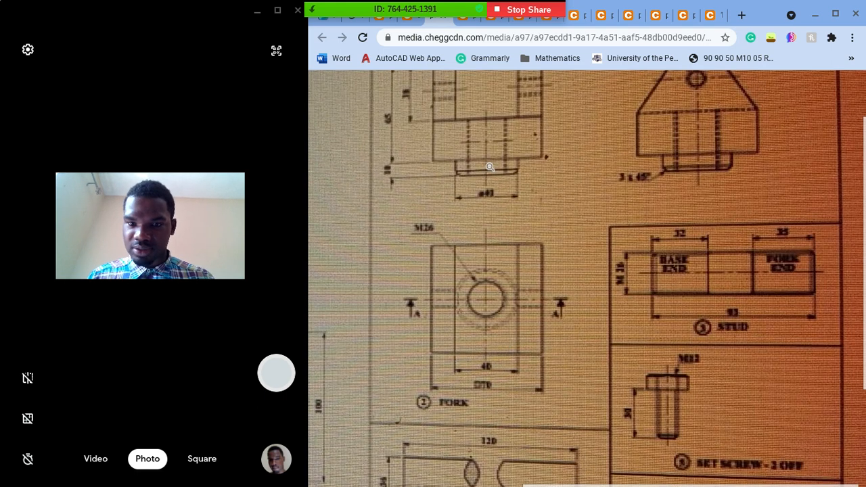
scroll(651, 136, up, 1)
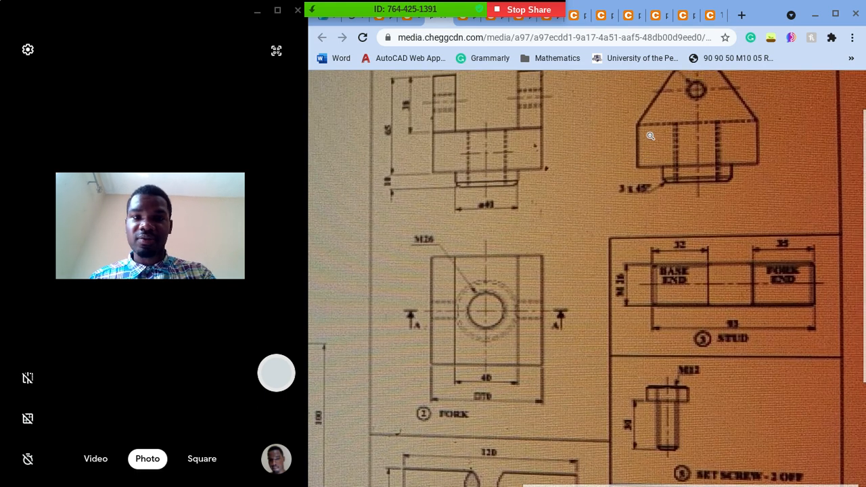
Step: Compare the assembly's section view with the separate fork and stud images, returning to the full reference sheet
click(408, 20)
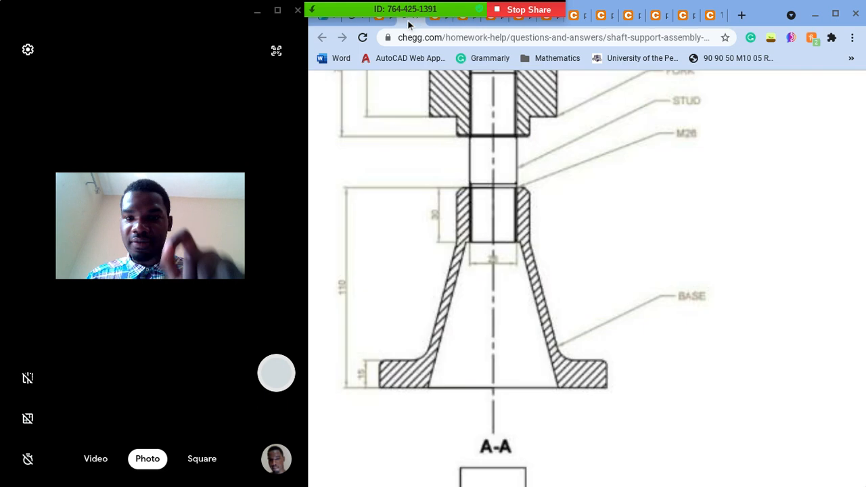
scroll(698, 310, up, 2)
click(382, 22)
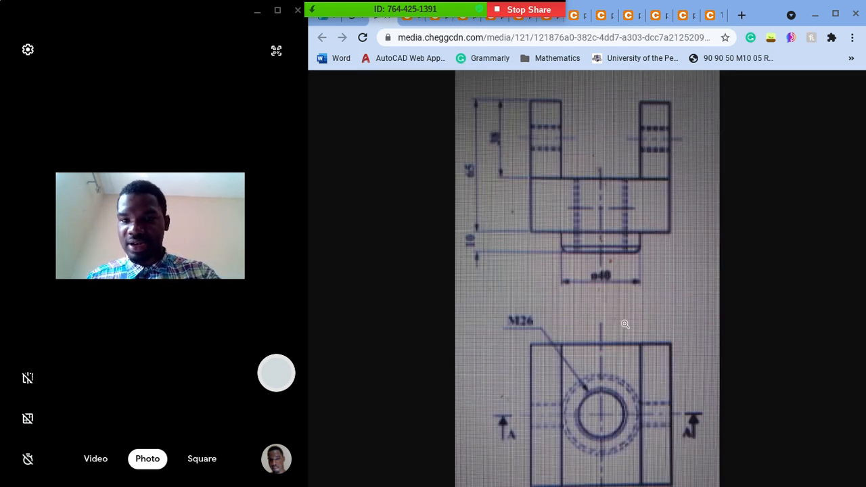
click(489, 22)
click(436, 22)
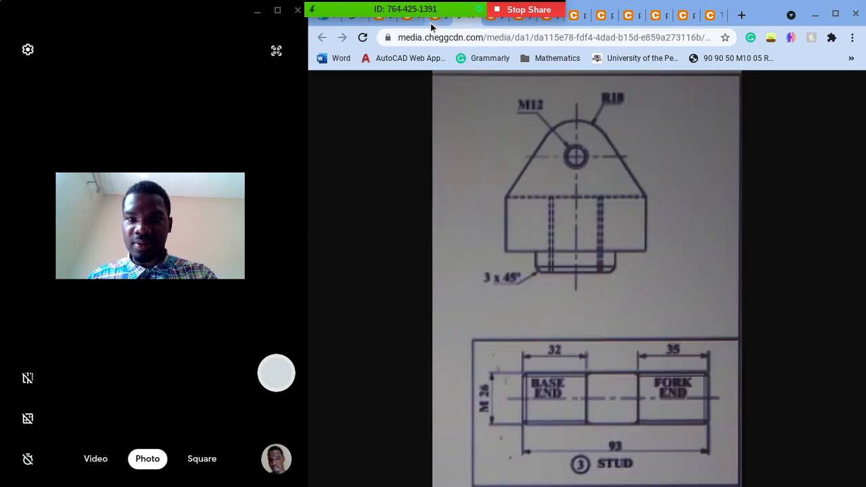
click(430, 22)
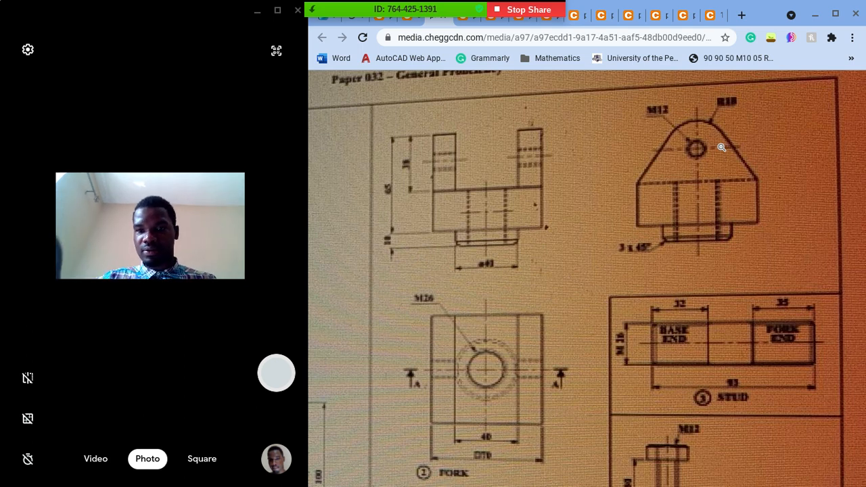
scroll(629, 139, down, 1)
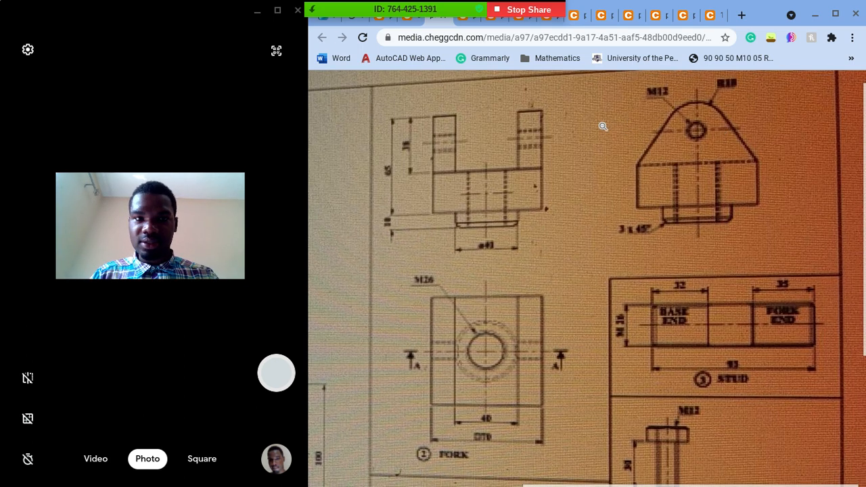
click(340, 38)
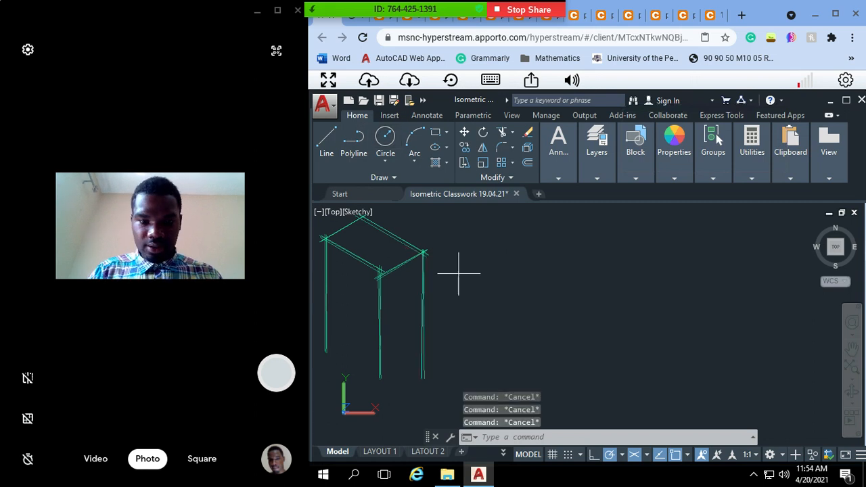
mouse_move(458, 277)
mouse_down()
mouse_move(426, 256)
mouse_move(389, 264)
mouse_up()
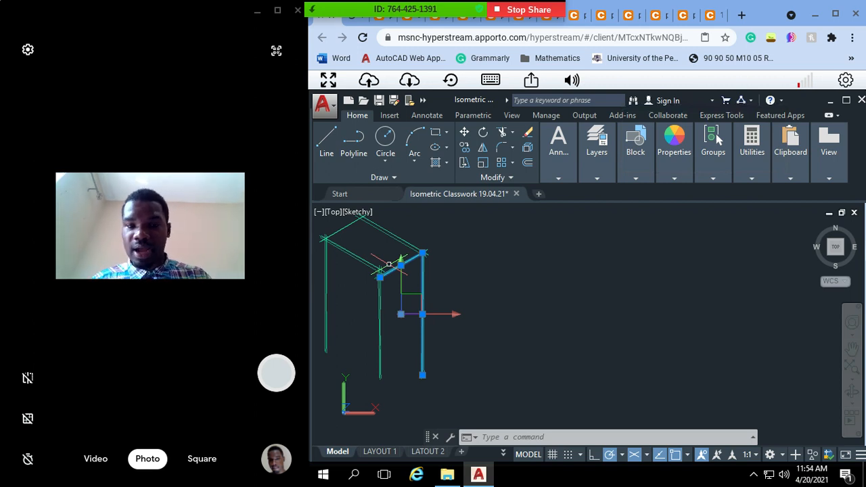
key(Escape)
key(Escape)
key(Escape)
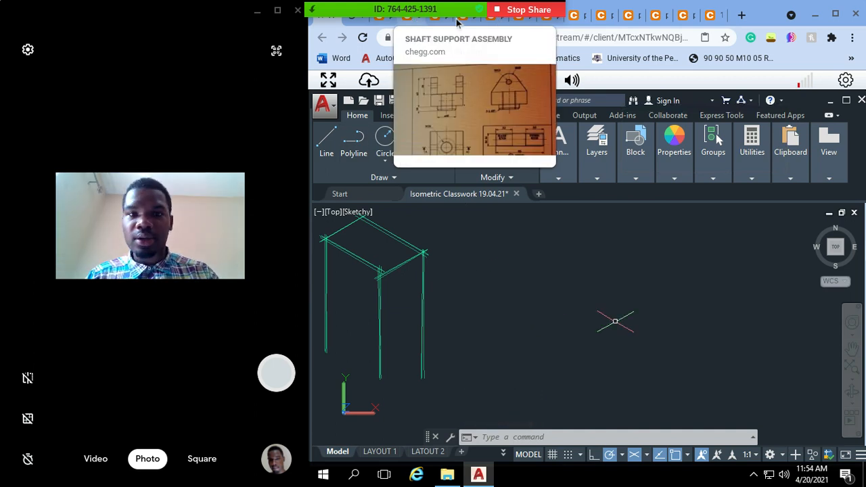
text(ISO)
Step: Copy the reference sheet's image address and send it to everyone in the Zoom meeting chat
click(435, 23)
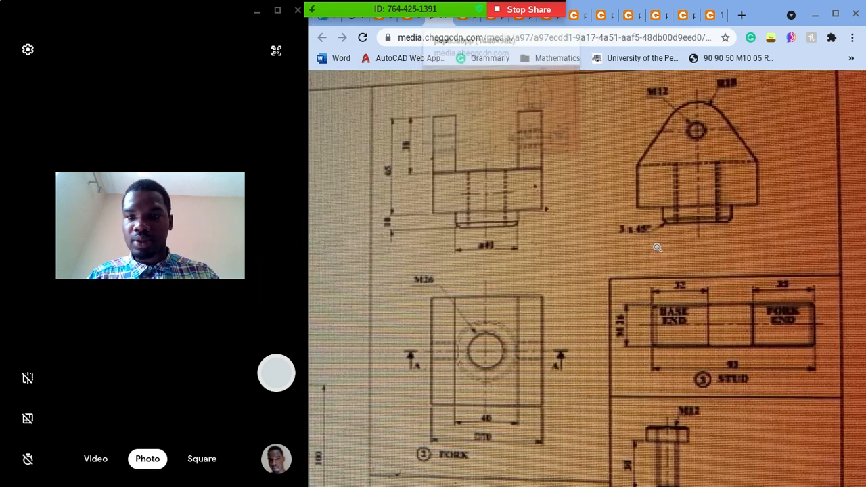
right_click(661, 253)
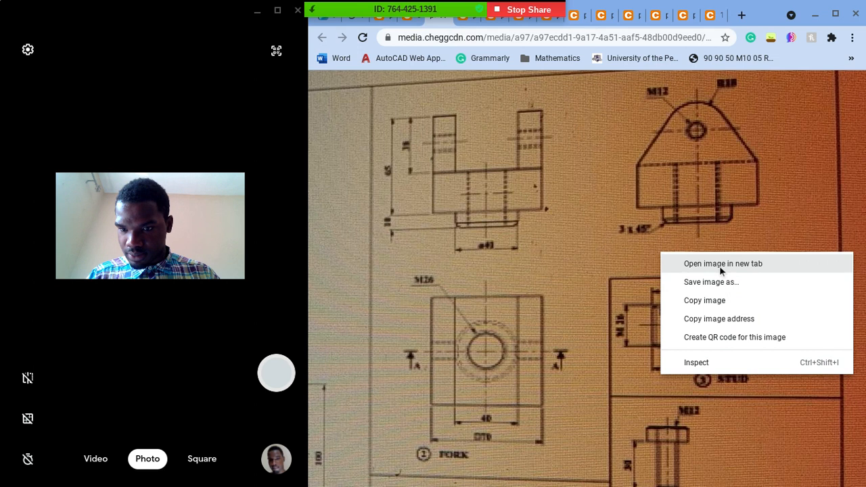
click(716, 320)
mouse_move(460, 8)
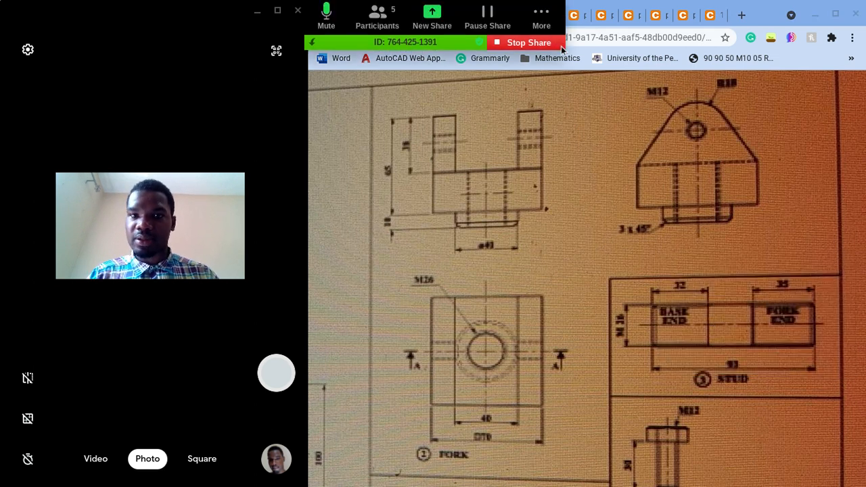
click(544, 17)
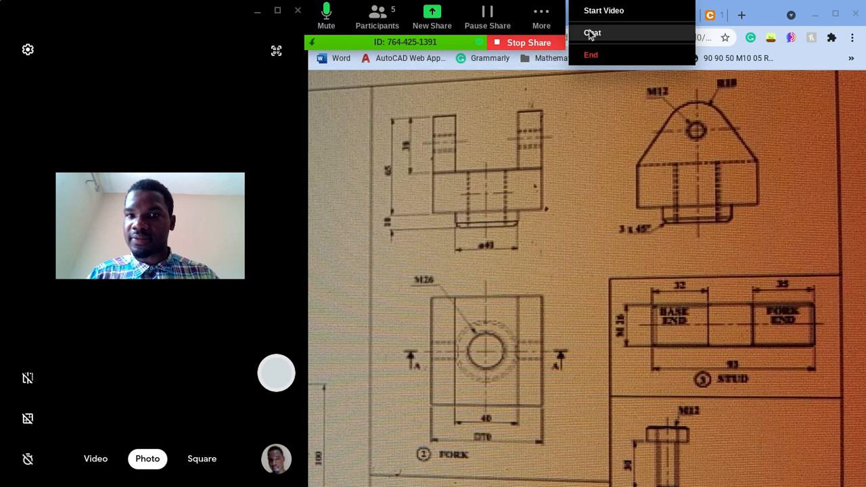
click(592, 34)
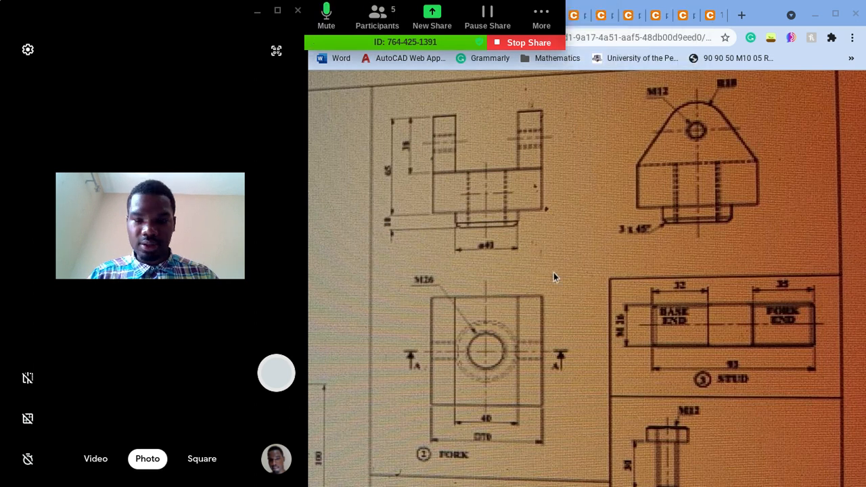
text(https://media.cheggcdn.com/media/a97/a97ecdd1-9a17-4a51-aaf5-48db00d9eed0/phpSJa0pp)
key(Return)
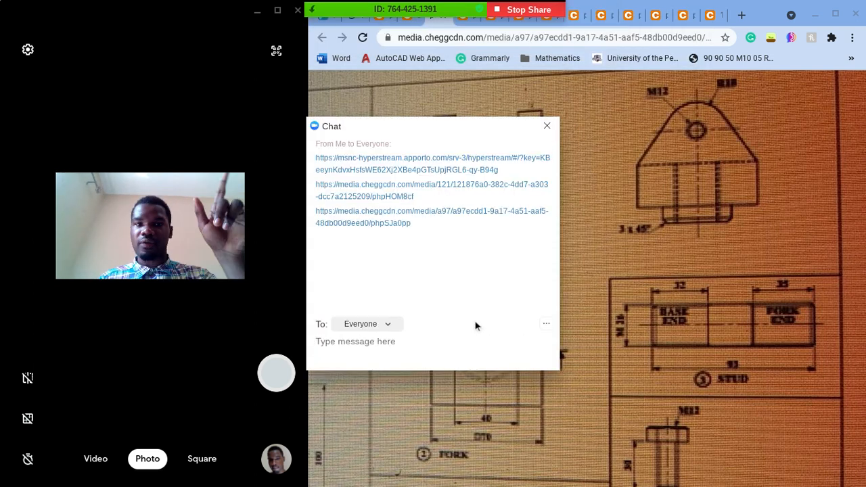
click(548, 127)
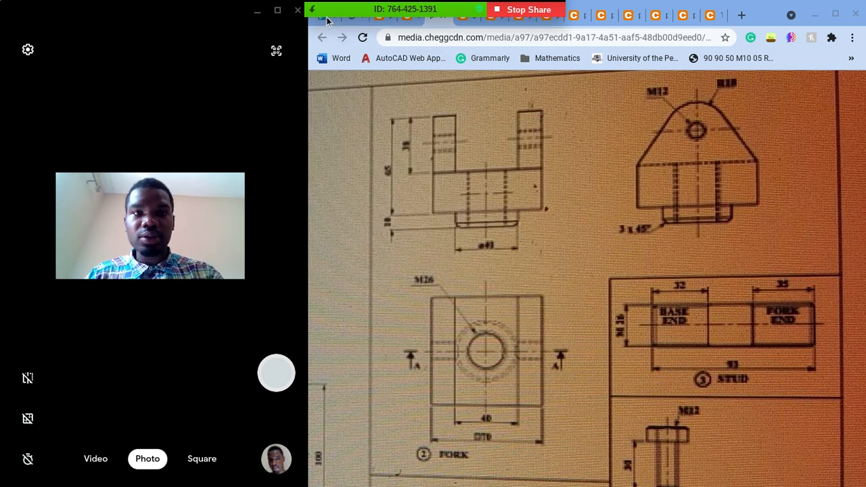
Step: Move the Zoom meeting controls clear of the browser tabs and switch back to the AutoCAD drawing
mouse_move(327, 18)
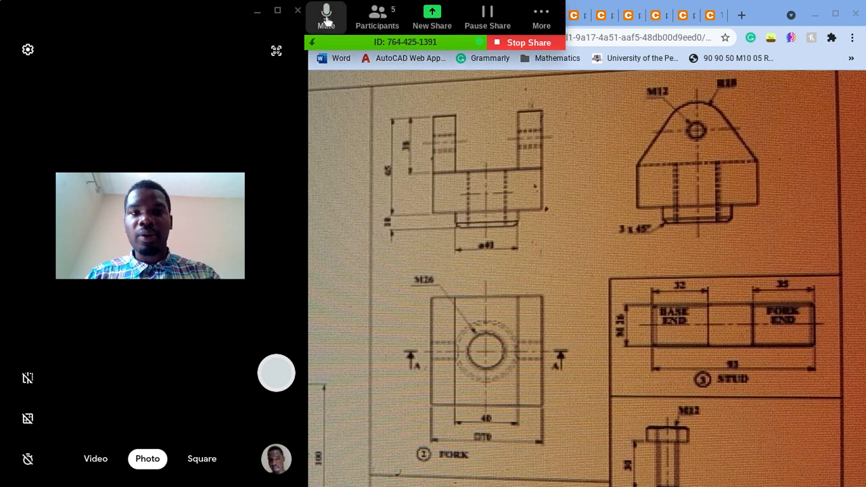
click(312, 41)
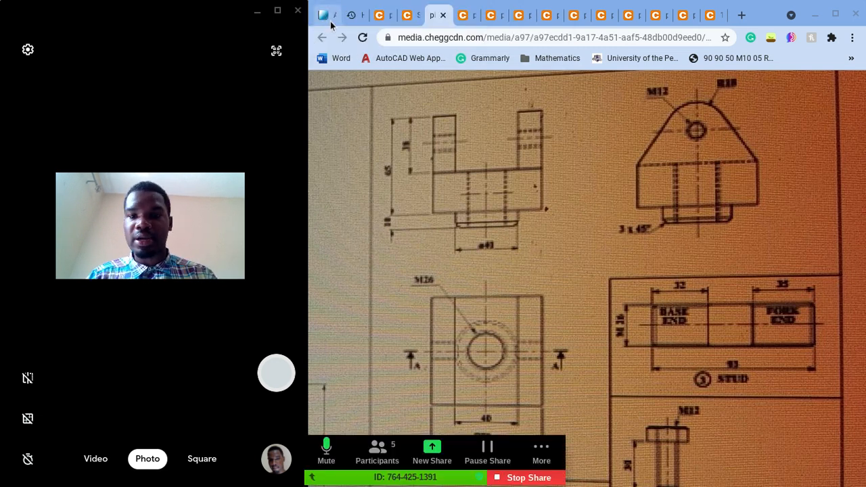
click(326, 15)
Step: Turn on the drawing grid and change the viewport's visual style to 2D Wireframe
key(F7)
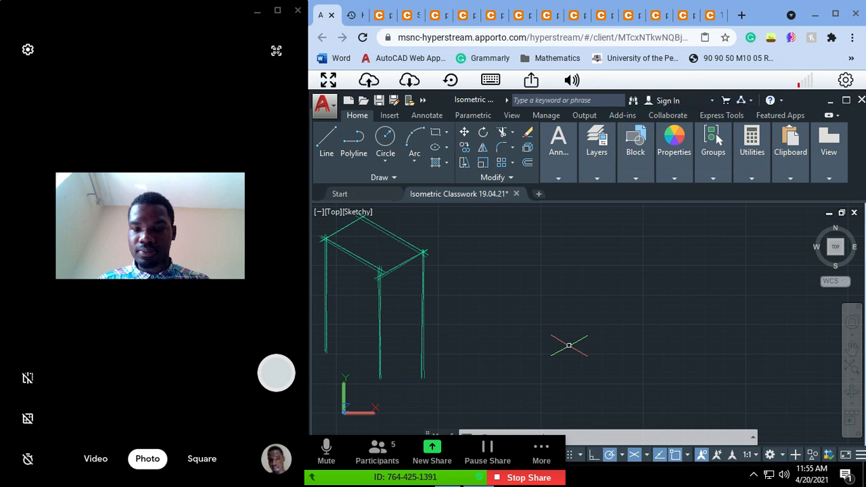
scroll(570, 346, up, 5)
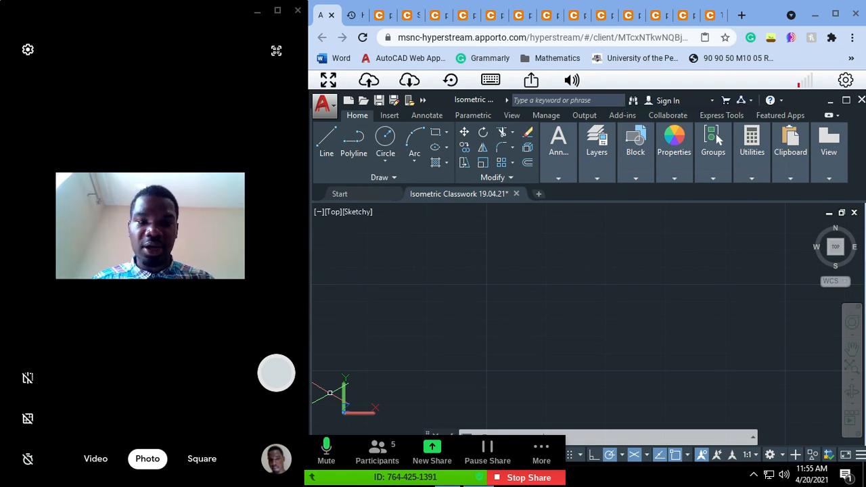
click(350, 212)
click(388, 221)
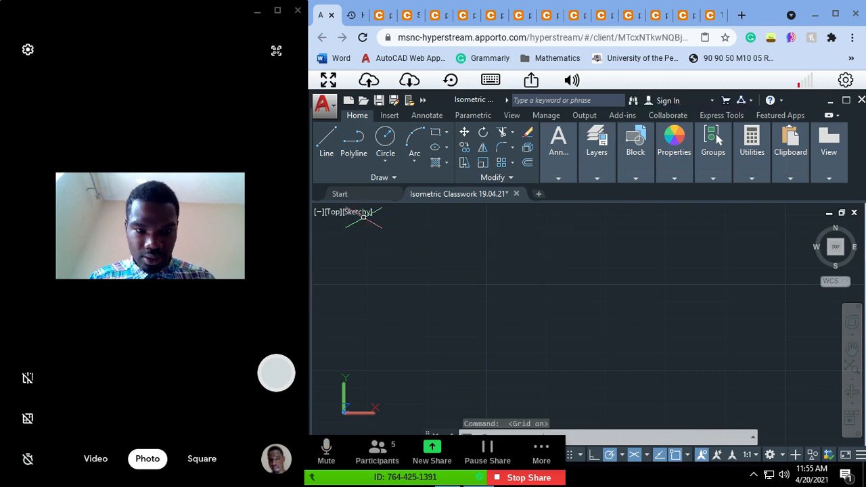
click(356, 212)
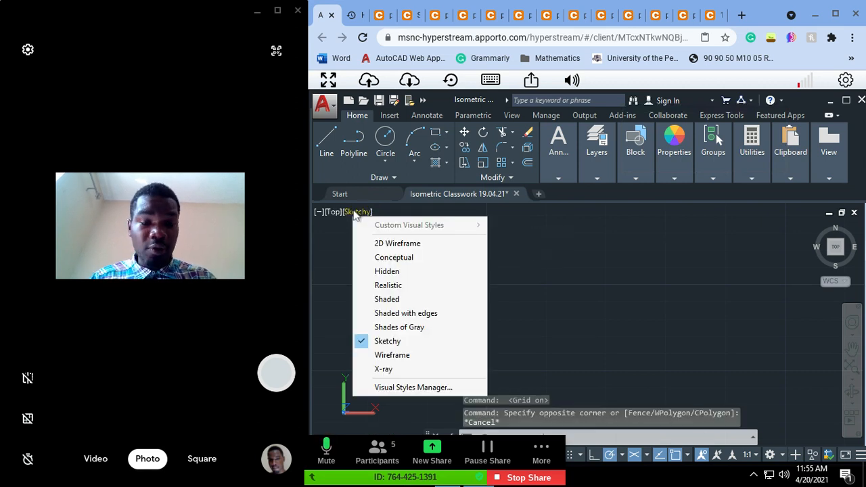
click(356, 215)
key(Escape)
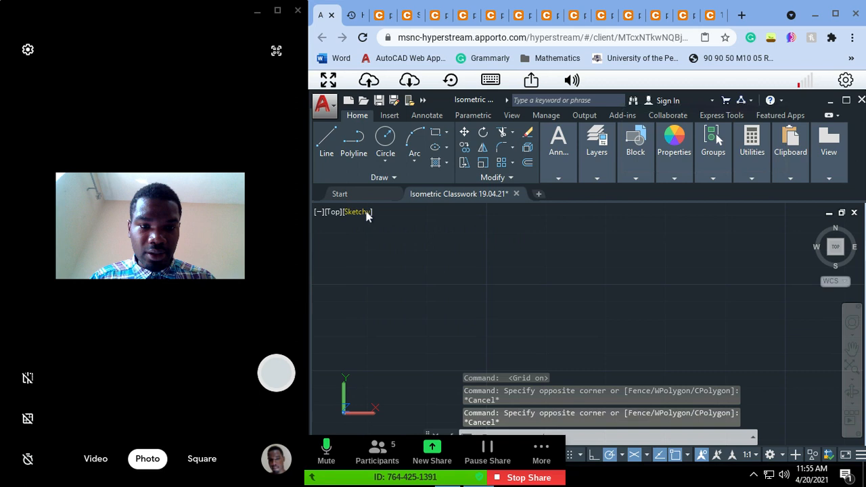
click(366, 213)
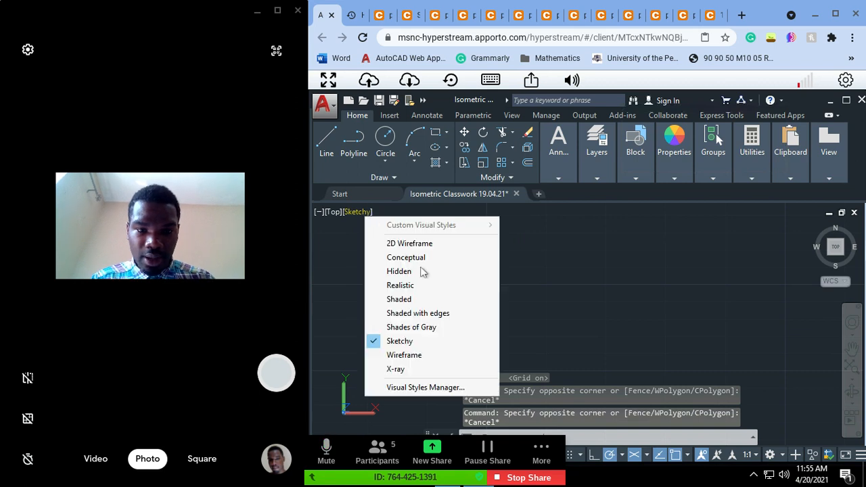
click(408, 245)
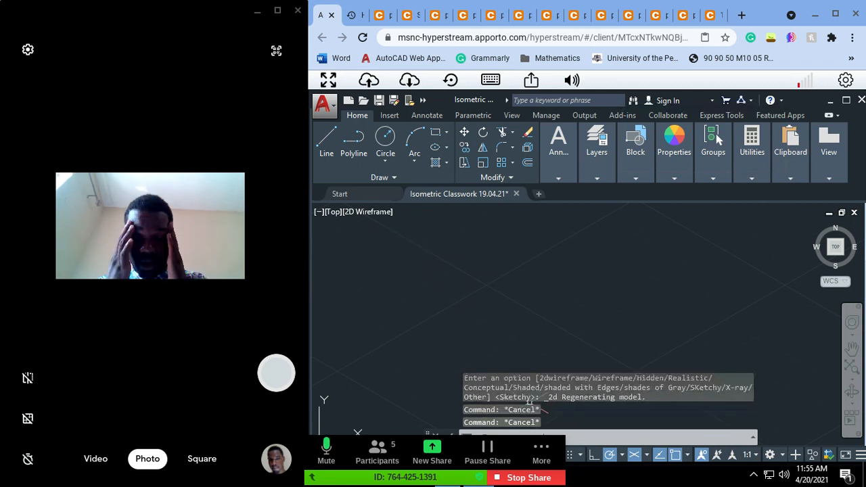
Step: Draw an isometric circle of radius 40 on the top isoplane in an empty part of the drawing
text(el)
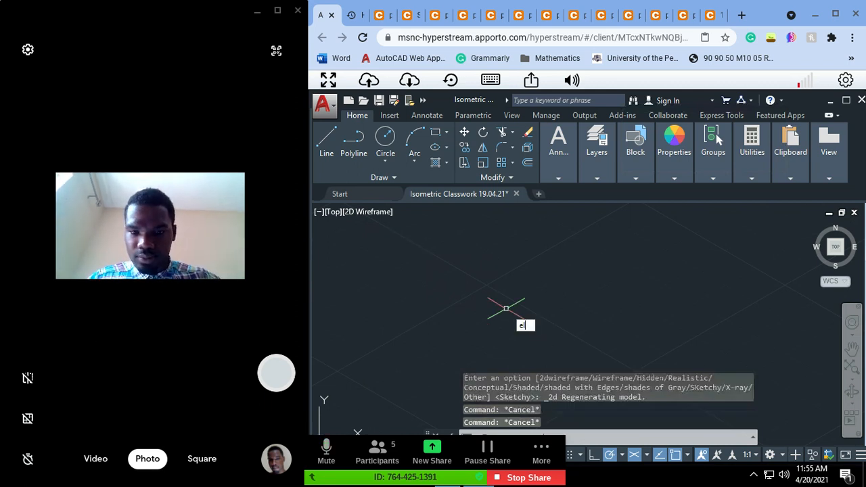
key(Return)
text(i)
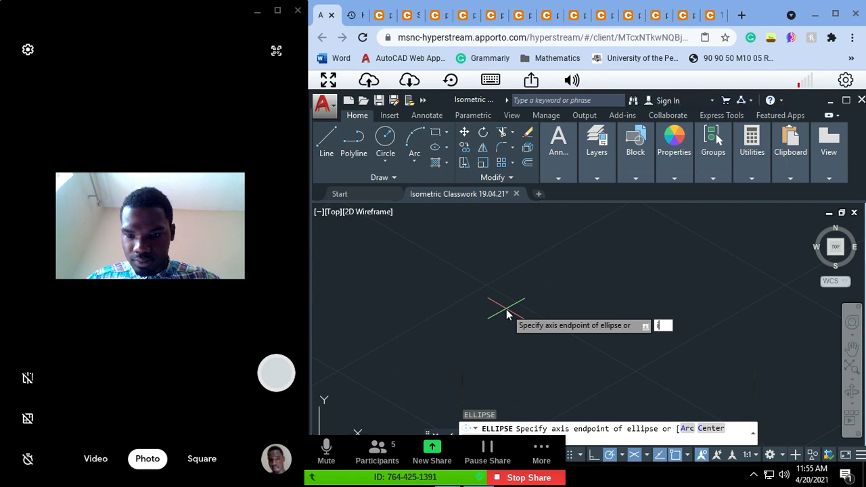
key(Return)
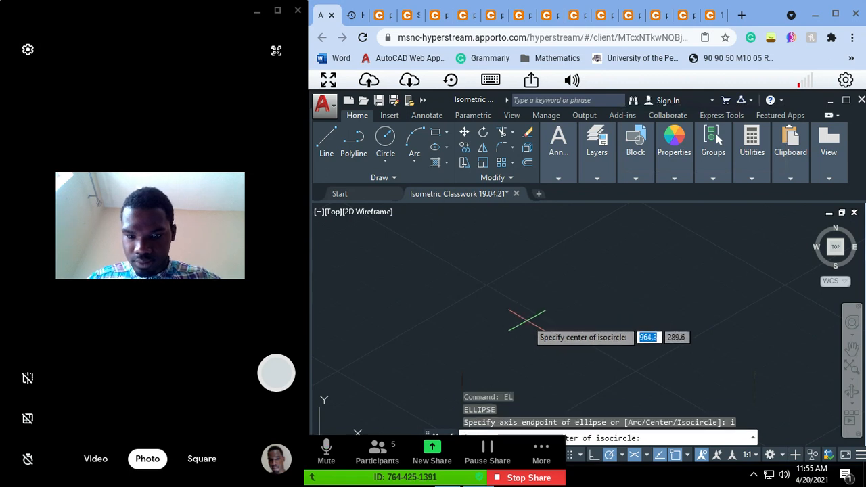
click(527, 320)
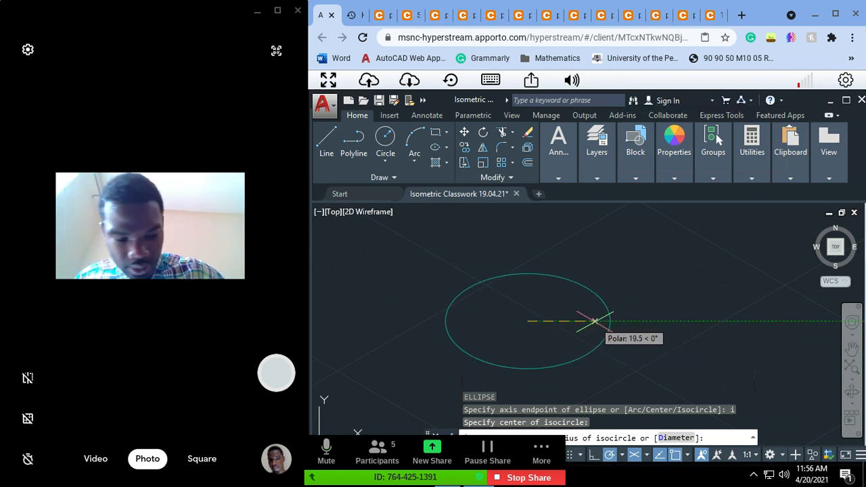
text(40)
key(Return)
Step: Examine the fork's top view on the reference sheet and return to the AutoCAD drawing
key(super)
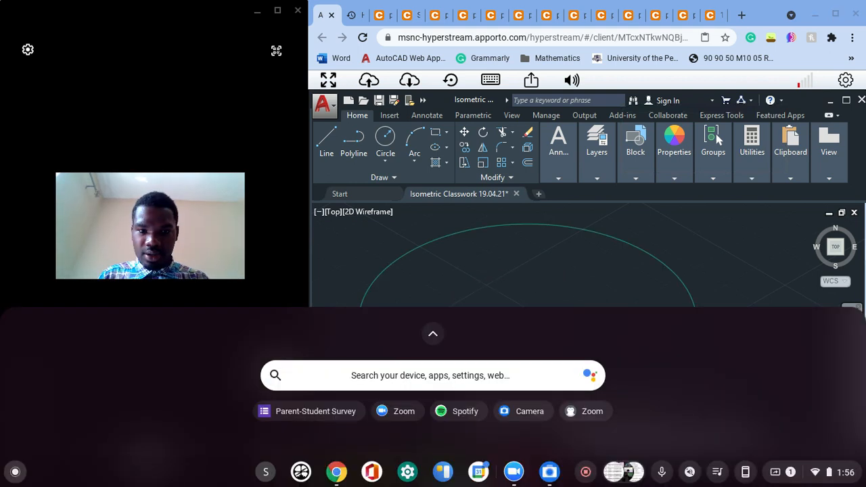
click(437, 15)
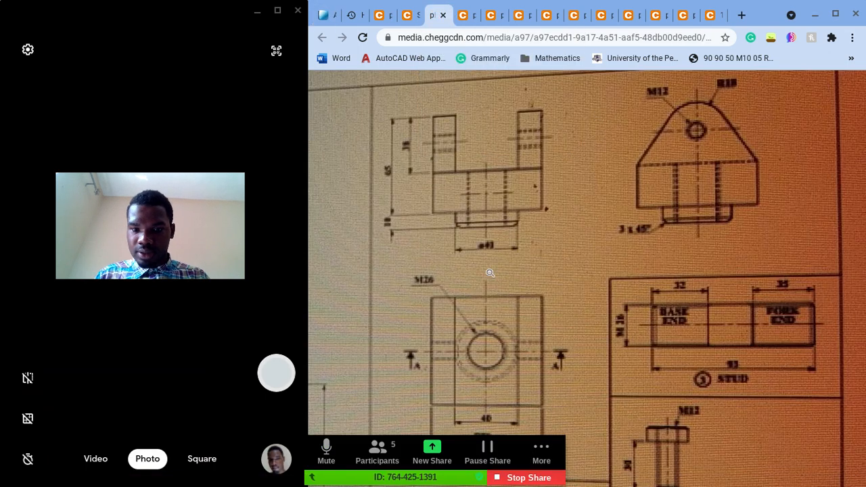
scroll(490, 273, down, 1)
click(459, 275)
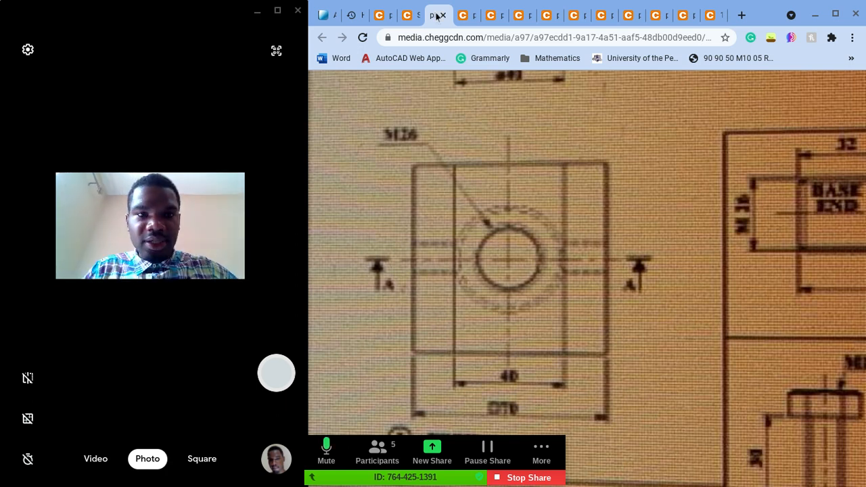
click(325, 14)
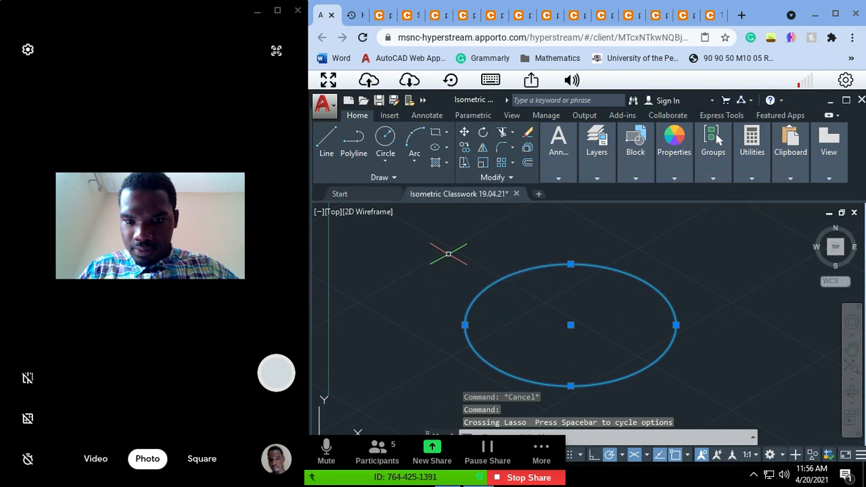
Step: Window-select the existing isometric circle and delete it
click(443, 237)
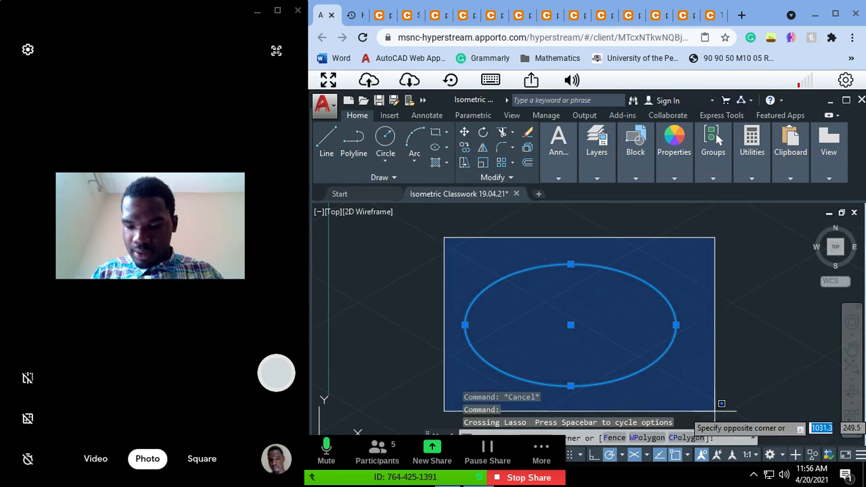
click(721, 404)
key(Delete)
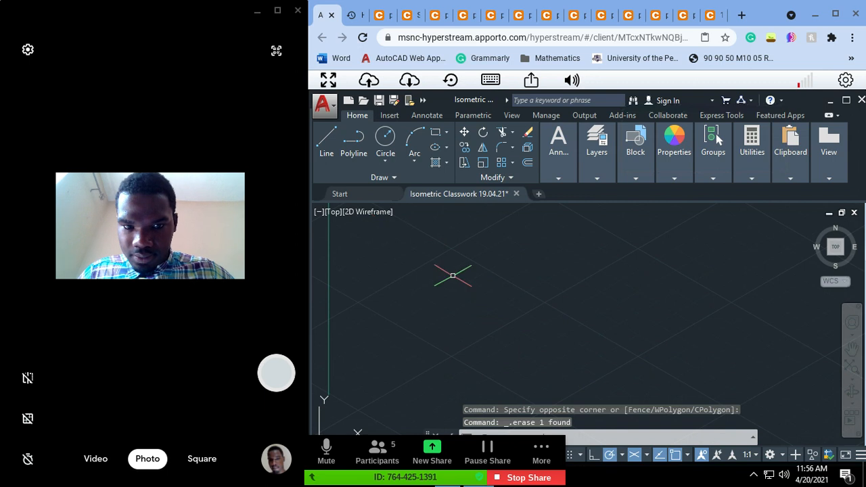
Step: Draw a new isometric circle on the top isoplane in the empty area of the drawing, using the Ellipse command's Isocircle option
text(EL)
key(Return)
text(i)
key(Return)
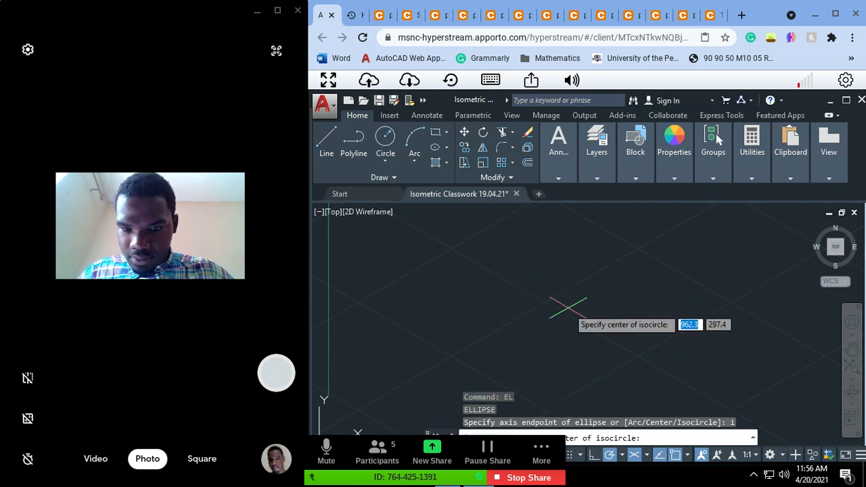
click(575, 311)
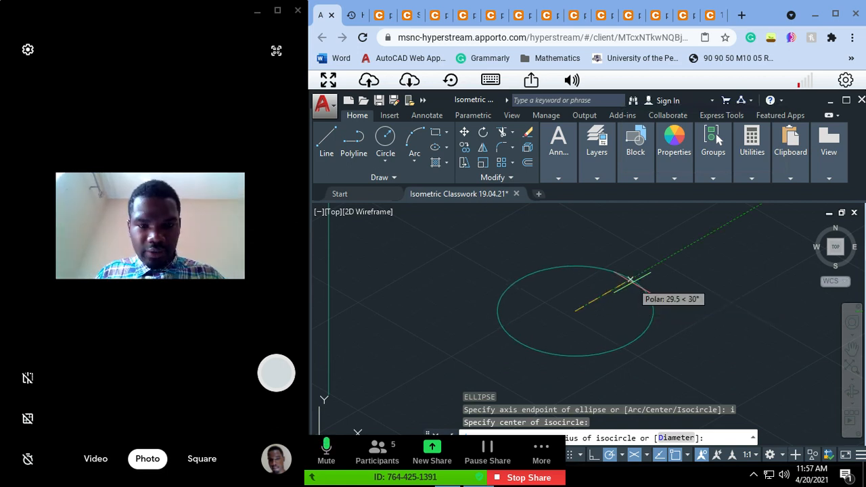
text(2)
Step: Examine the fork's front and top views on the reference sheet and return to the AutoCAD drawing
key(super)
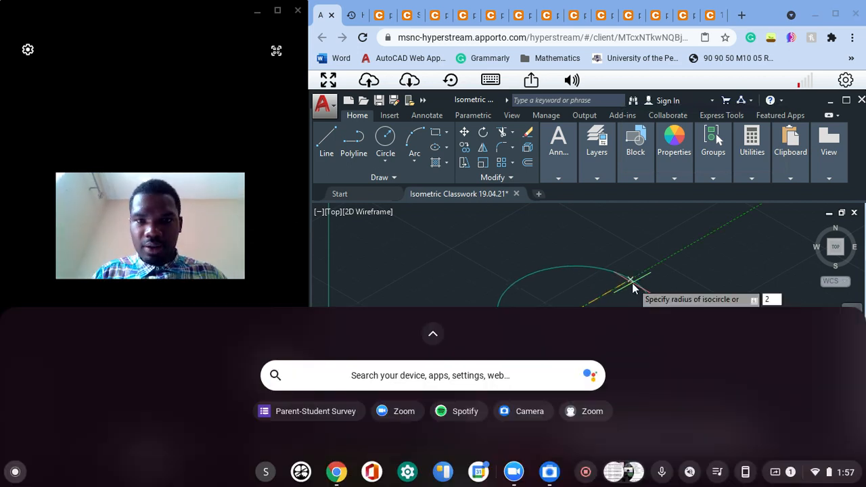
click(435, 15)
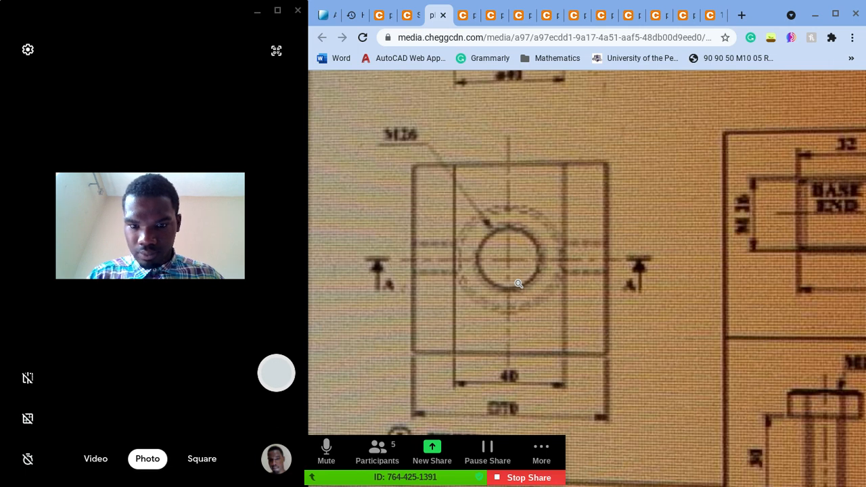
ctrl+scroll(672, 425, down, 3)
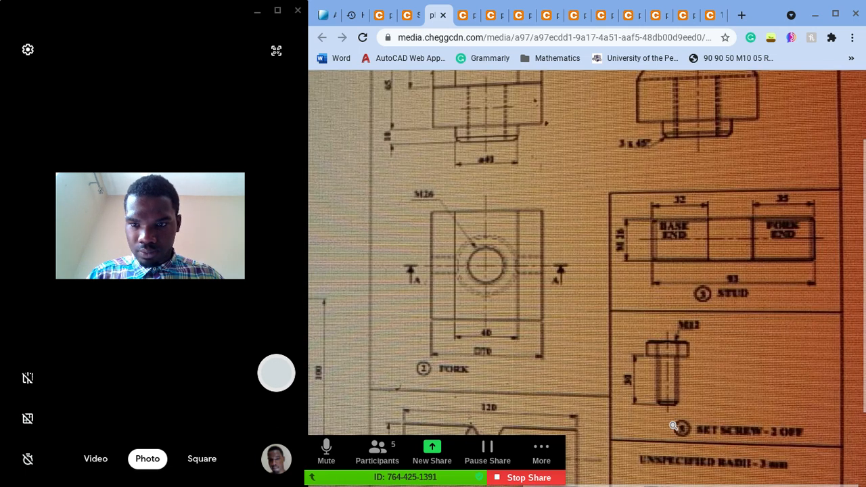
scroll(672, 425, up, 1)
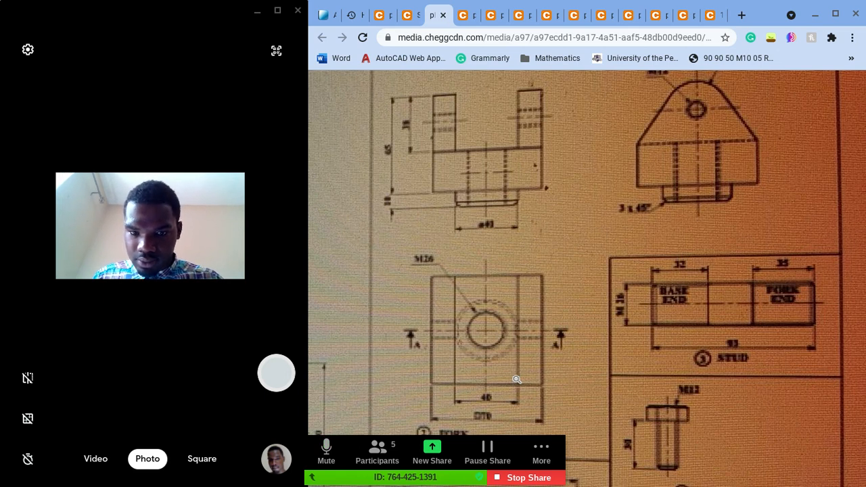
click(492, 253)
ctrl+scroll(464, 174, down, 5)
ctrl+scroll(464, 151, down, 3)
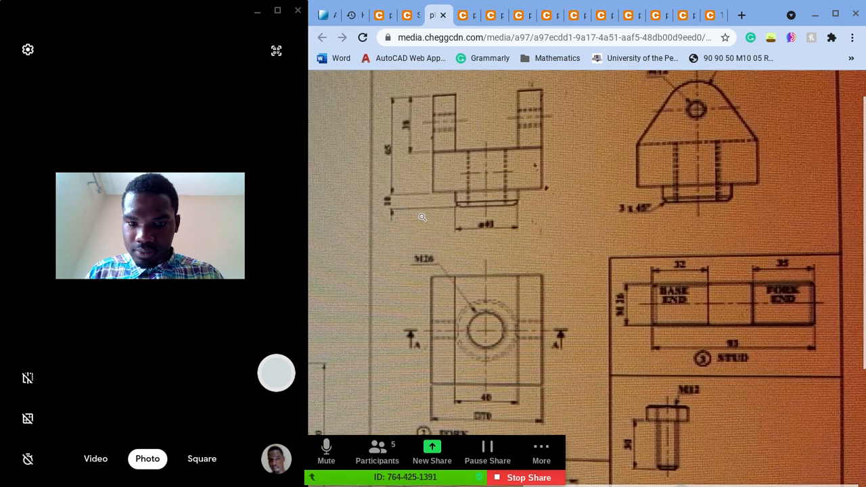
click(322, 15)
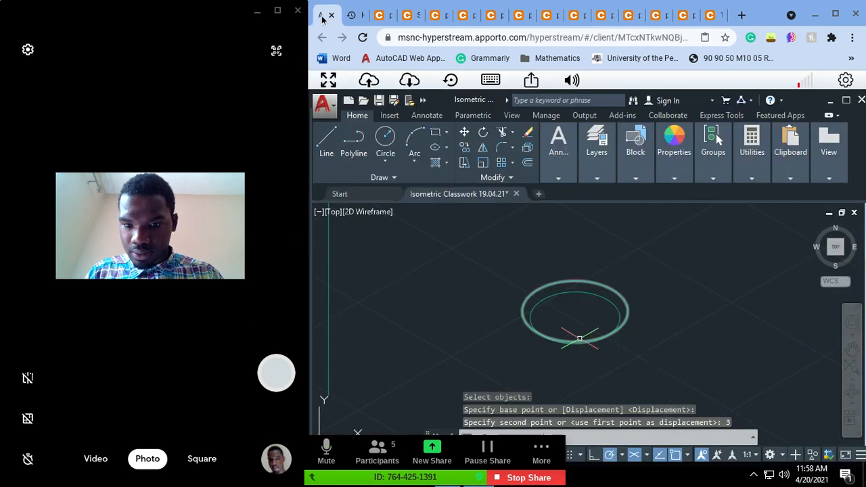
key(Escape)
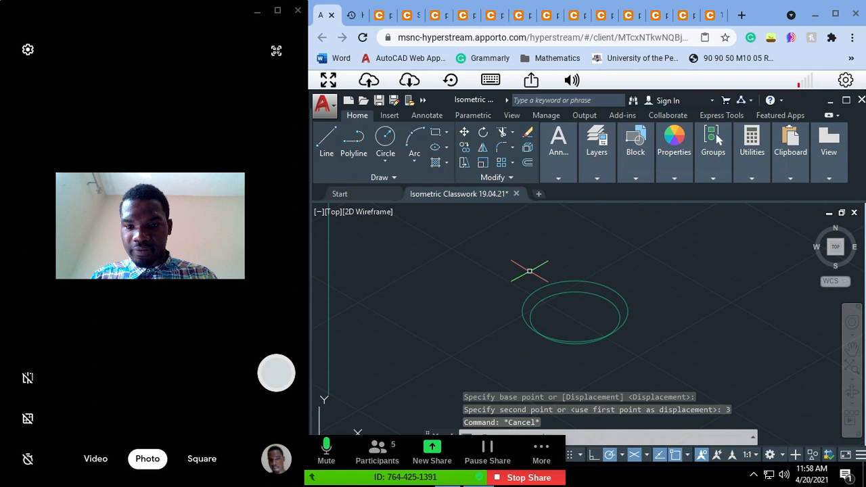
Step: Inspect the cylindrical boss under the fork's front view on the reference sheet up close and return to the AutoCAD drawing
click(463, 15)
click(437, 17)
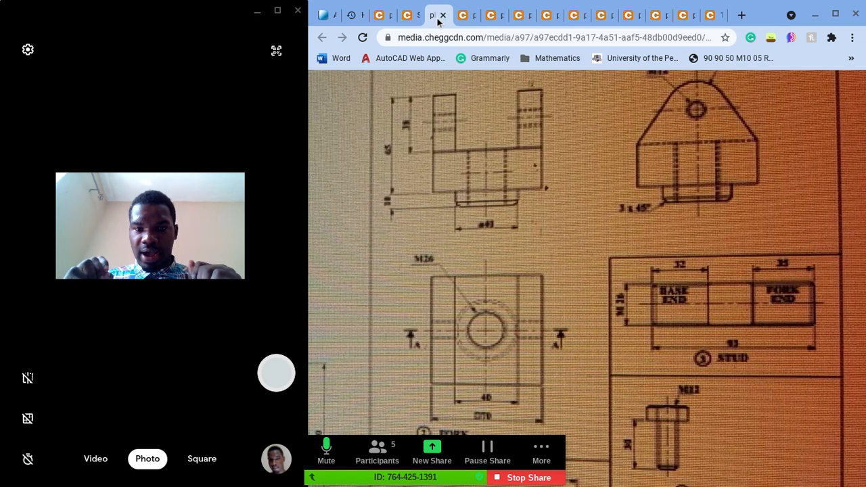
click(499, 196)
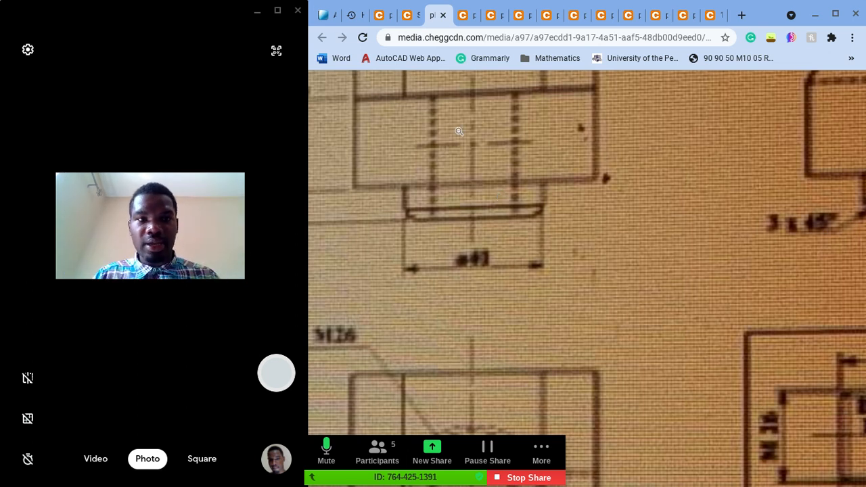
click(330, 19)
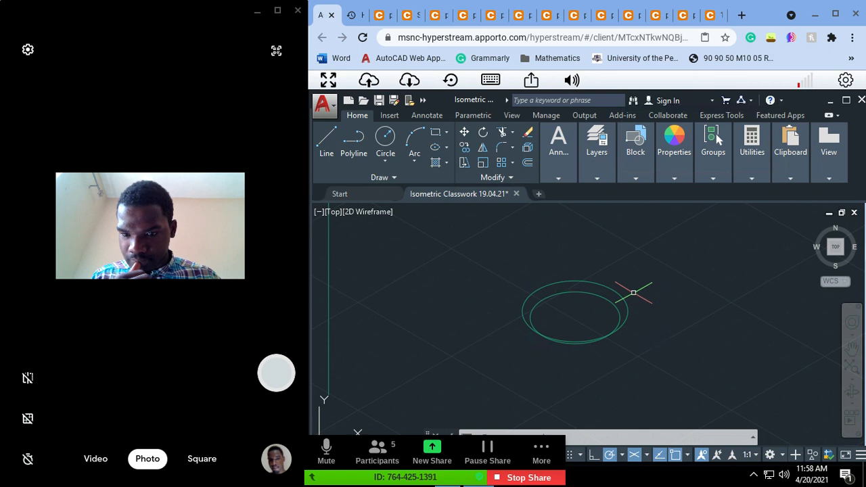
key(Escape)
key(Escape)
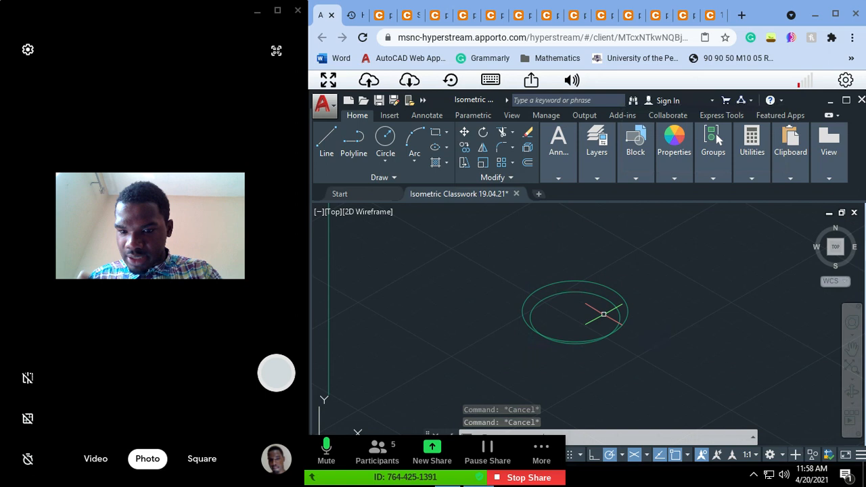
Step: Select the outer and inner isometric circles in turn to point out each one, clearing the selection each time
click(609, 290)
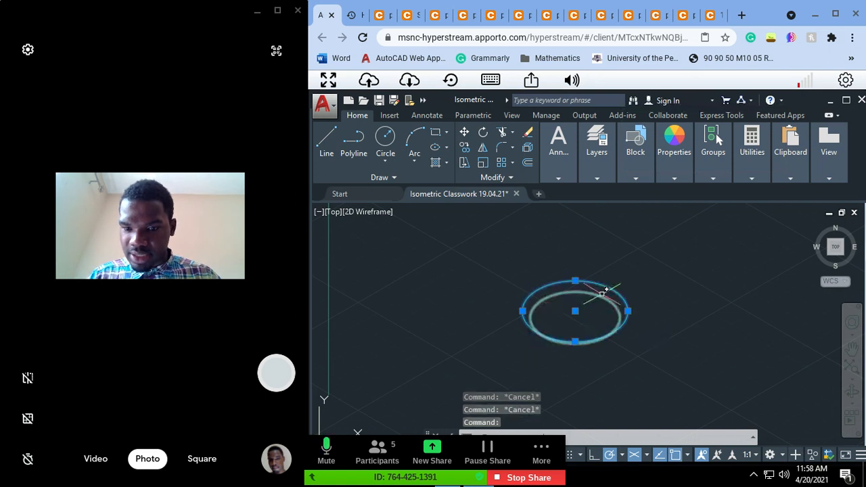
key(Escape)
click(600, 296)
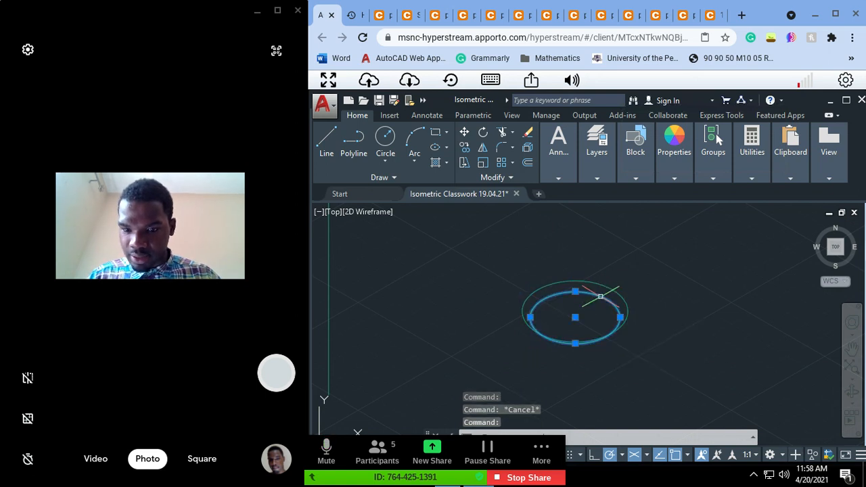
key(Escape)
click(601, 293)
key(Escape)
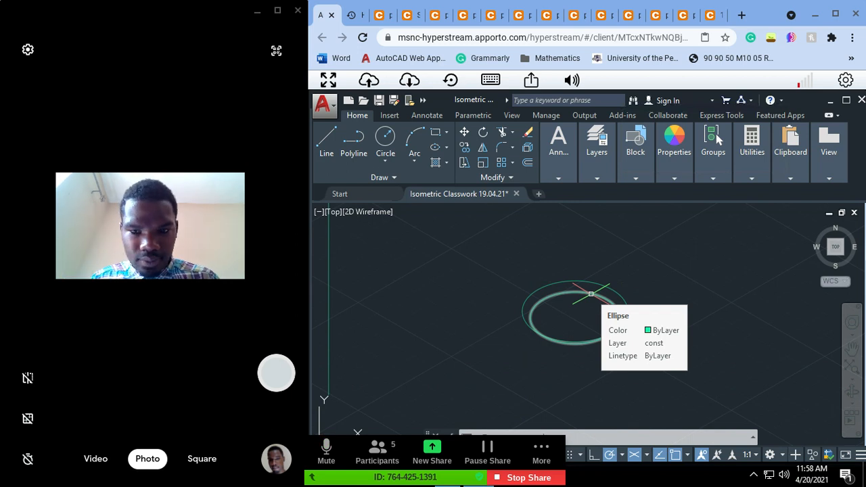
key(Escape)
key(Escape)
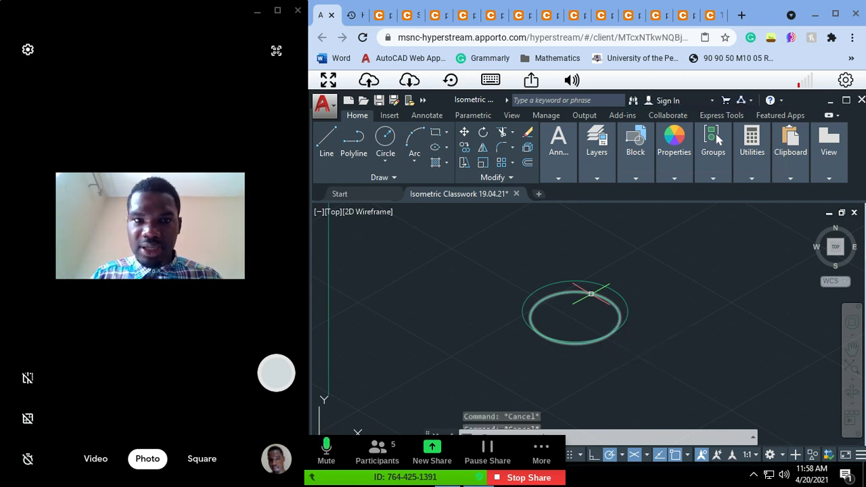
key(Escape)
Step: Examine the chamfer callout and chamfered edge of the fork's boss on the reference sheet and return to the AutoCAD drawing
click(440, 19)
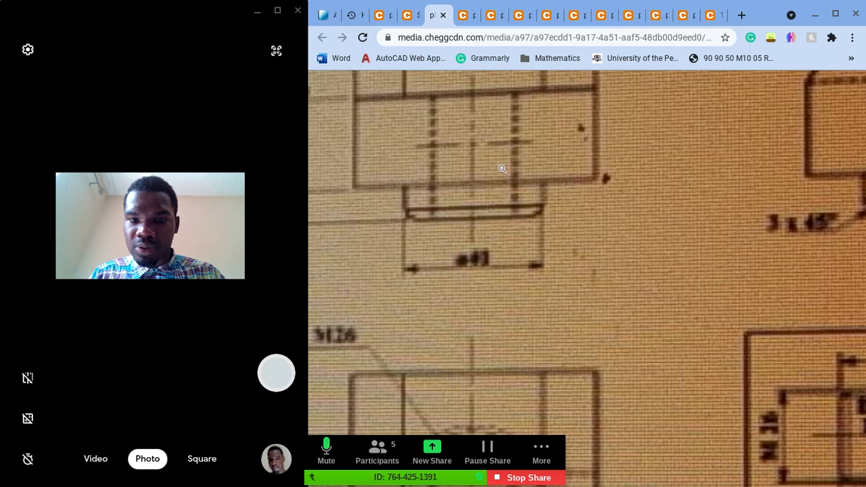
scroll(514, 206, down, 1)
scroll(543, 123, down, 1)
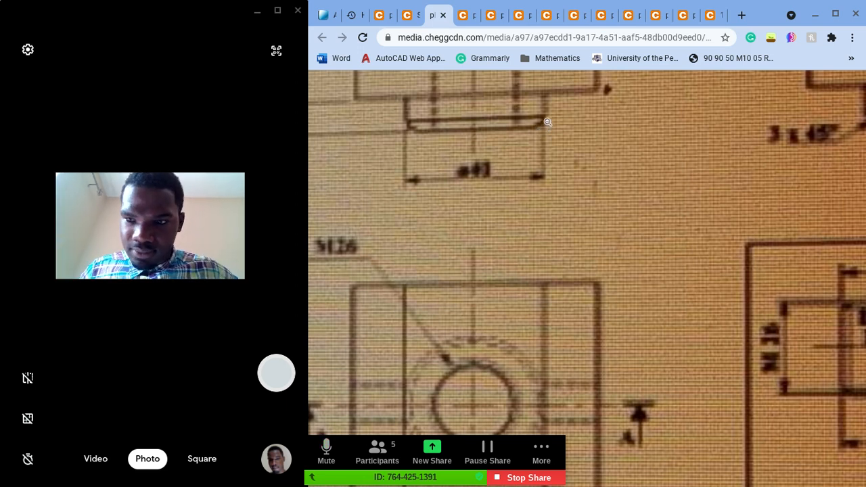
scroll(549, 122, right, 5)
scroll(548, 122, up, 2)
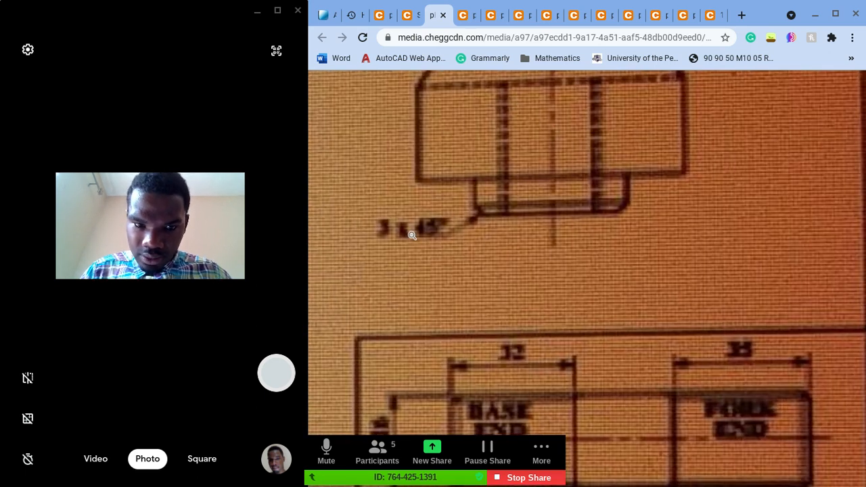
click(374, 236)
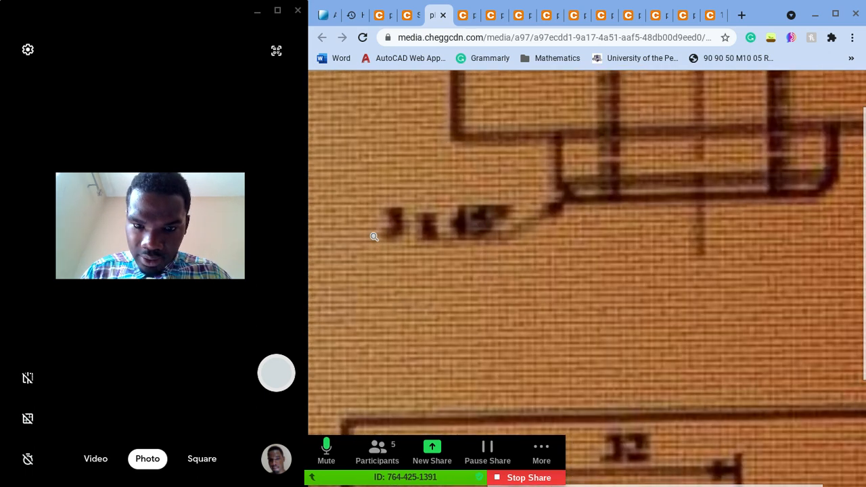
click(519, 229)
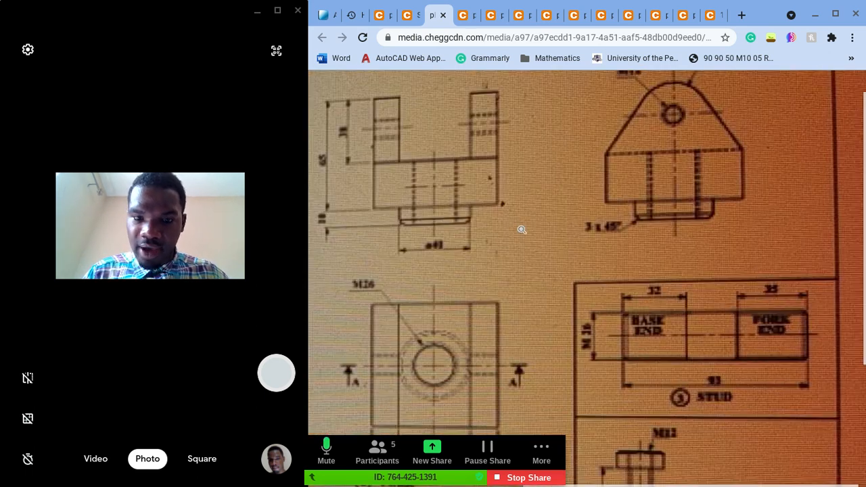
click(645, 228)
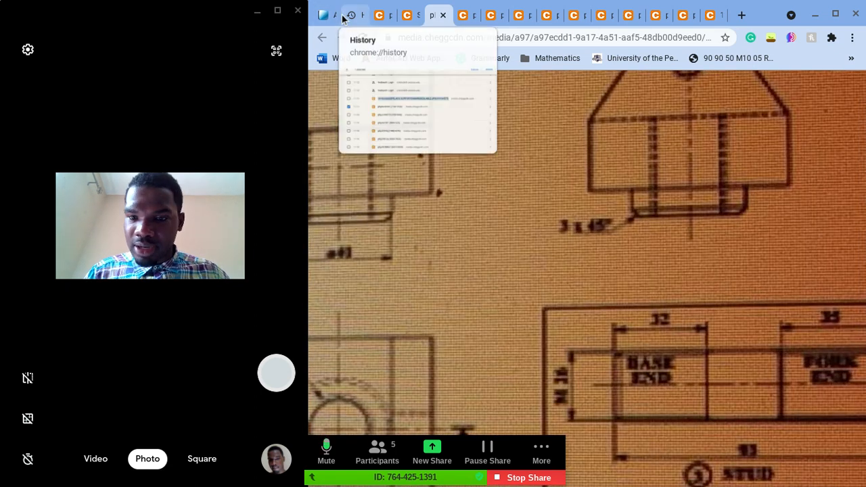
click(652, 199)
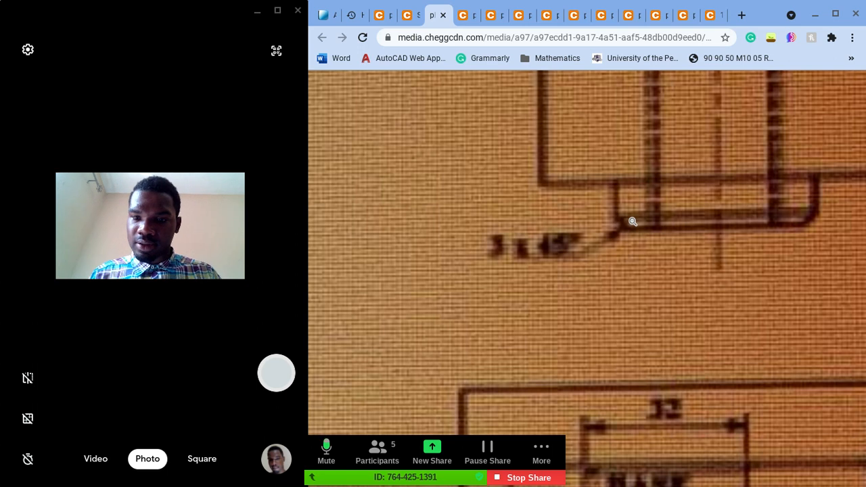
scroll(568, 232, left, 1)
scroll(569, 232, up, 1)
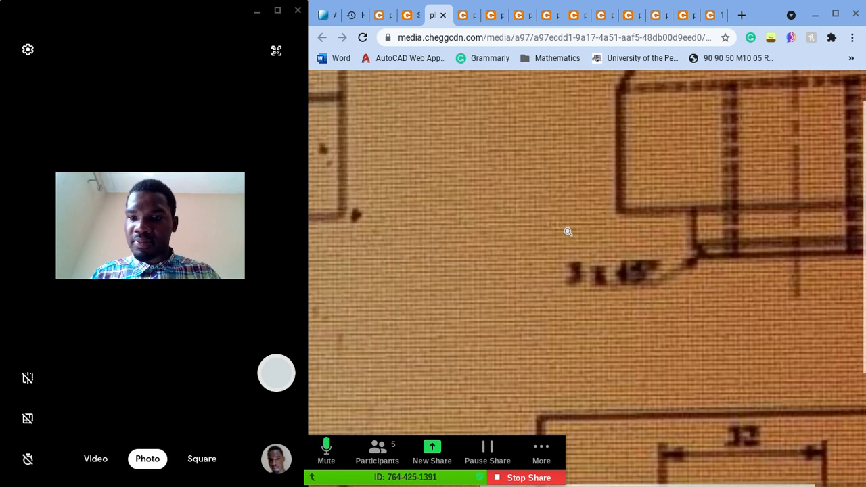
ctrl+scroll(569, 232, down, 3)
click(325, 14)
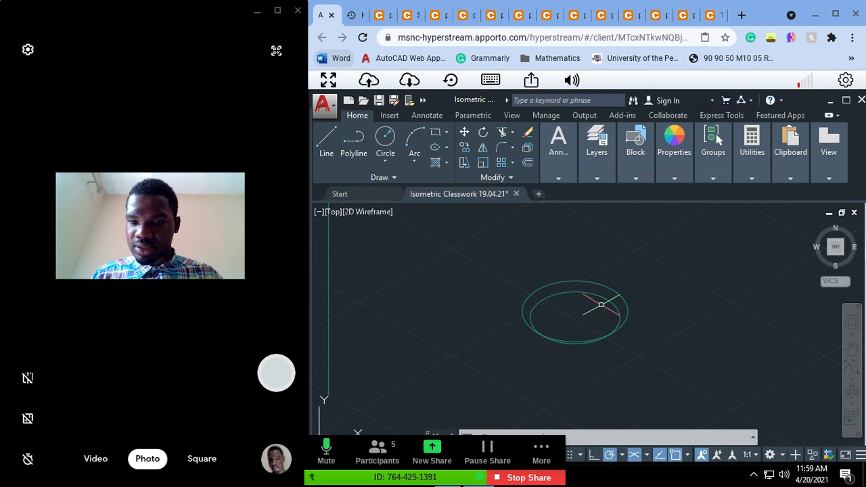
Step: Draw a horizontal line in the empty space above the two isometric circles
key(Escape)
key(Escape)
key(Escape)
key(Escape)
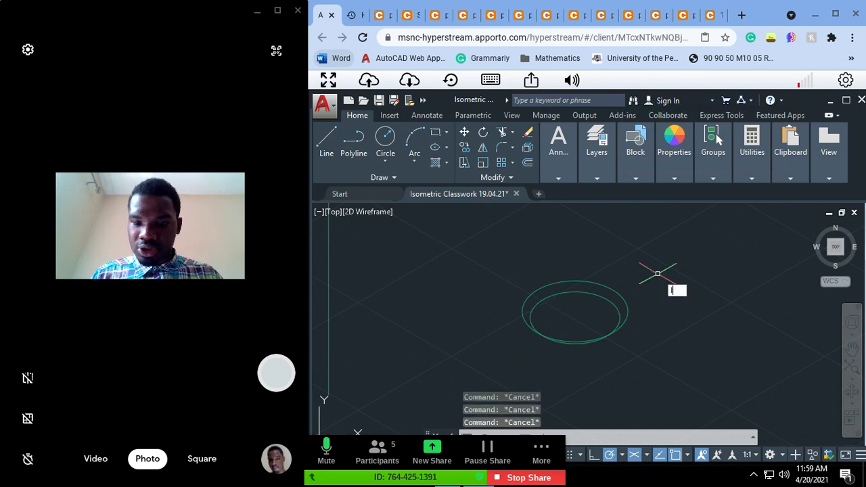
text(l)
key(Return)
click(600, 239)
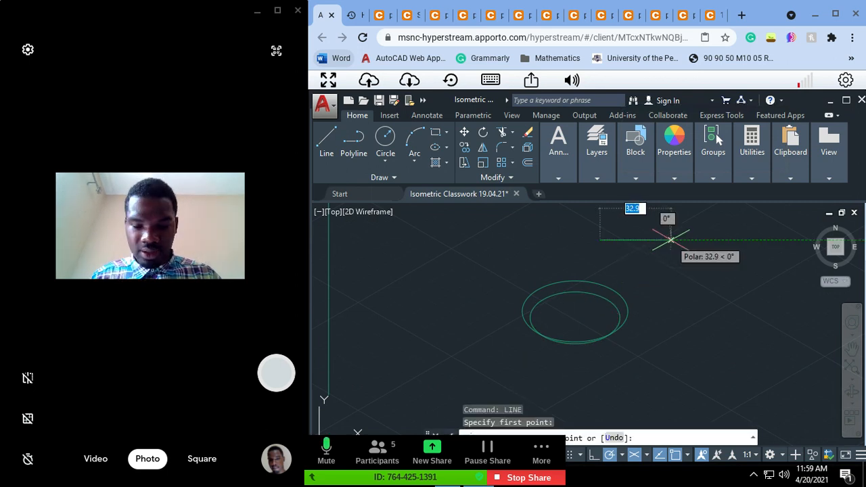
click(671, 240)
key(Escape)
key(Escape)
key(Escape)
Step: Draw a 3-unit line sloping down at 45° from the horizontal line's left end, continued by a horizontal line past the upper line's right end
key(Return)
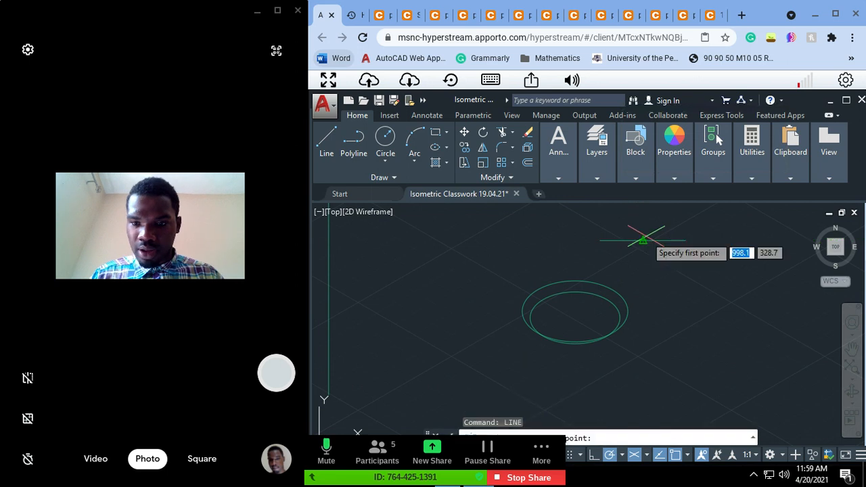
click(600, 240)
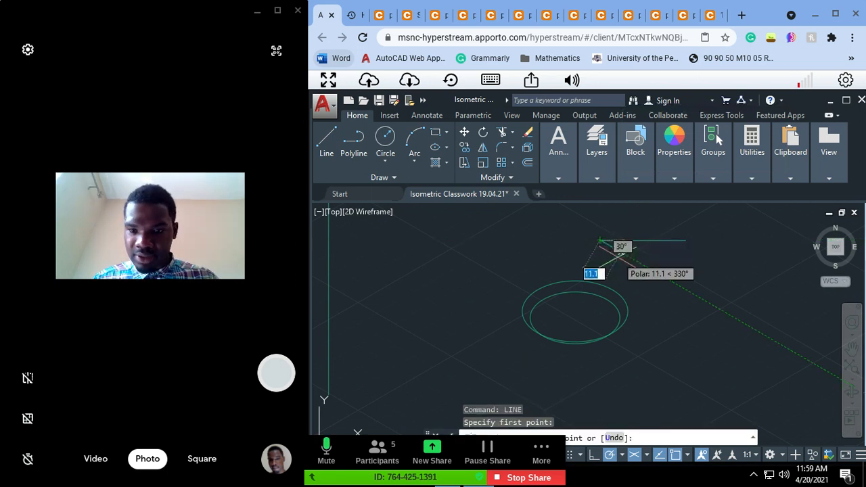
key(Tab)
text(45)
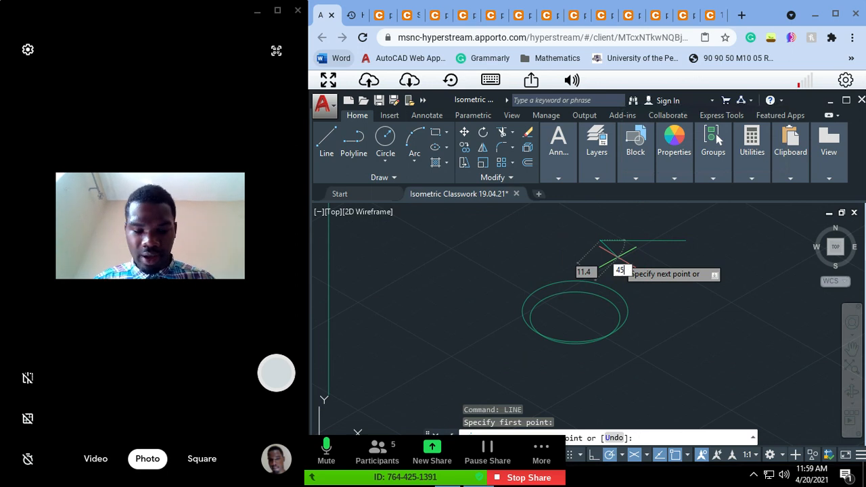
key(Tab)
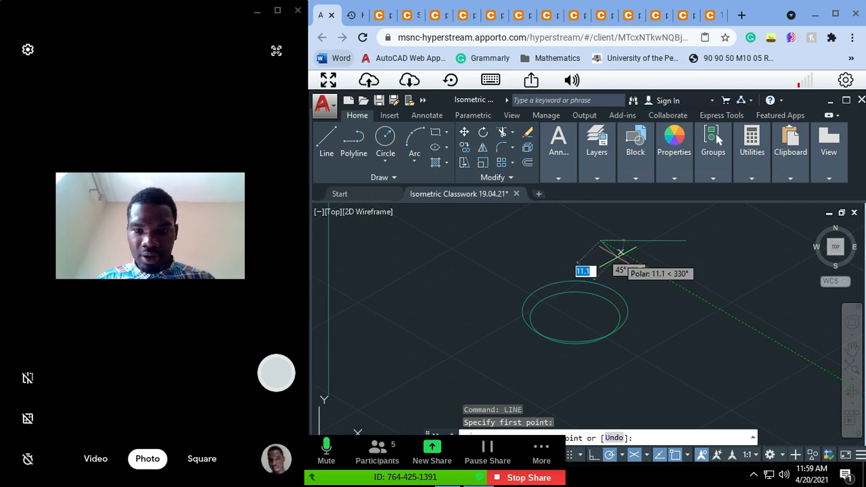
text(3)
key(Return)
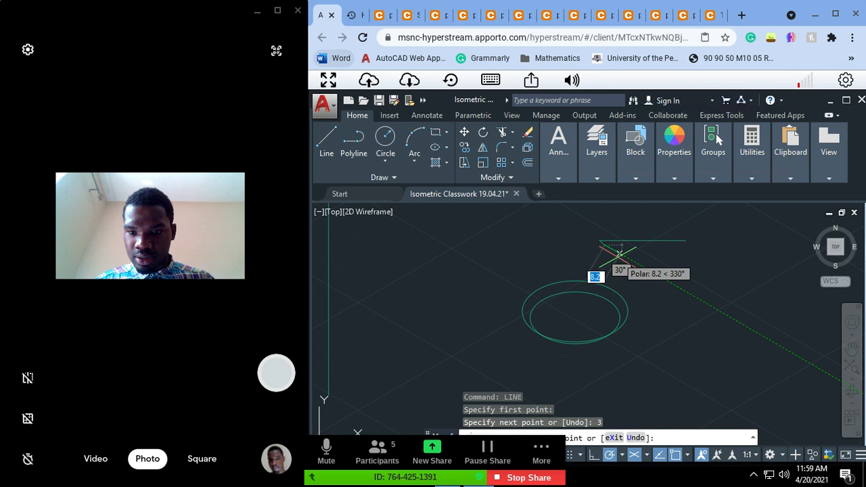
click(697, 244)
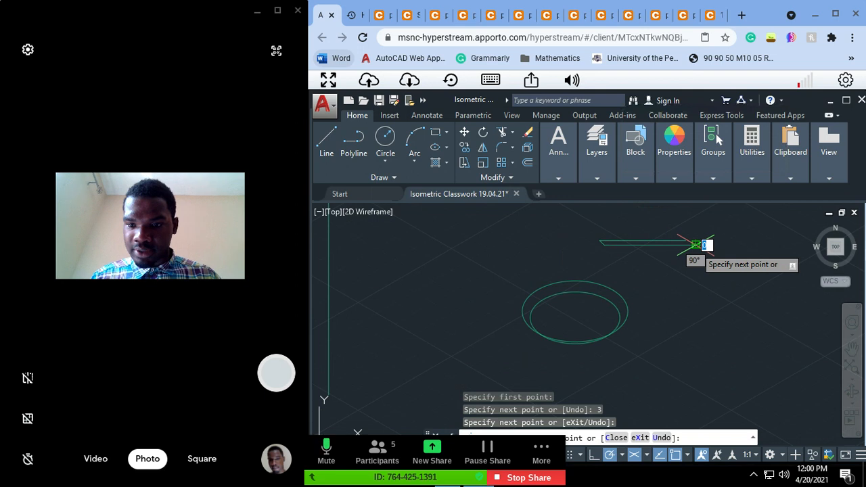
key(Escape)
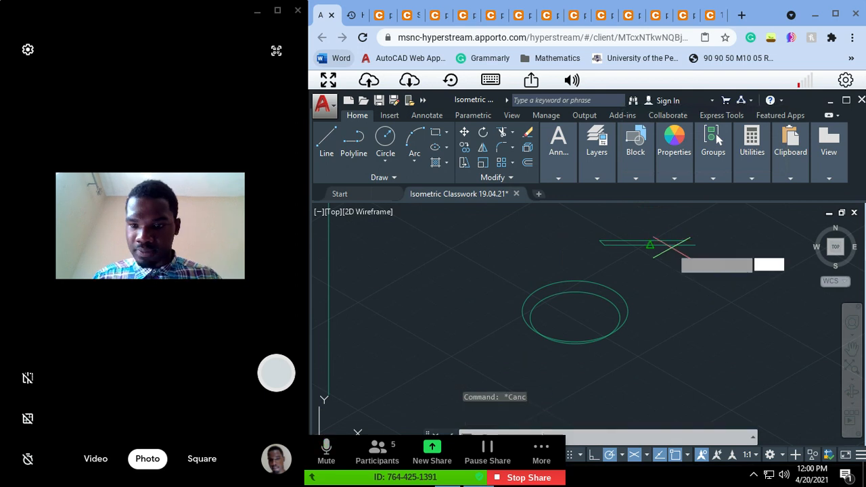
Step: Draw a 3-unit line at 135° from the upper horizontal line's right end down to the lower horizontal line
key(Return)
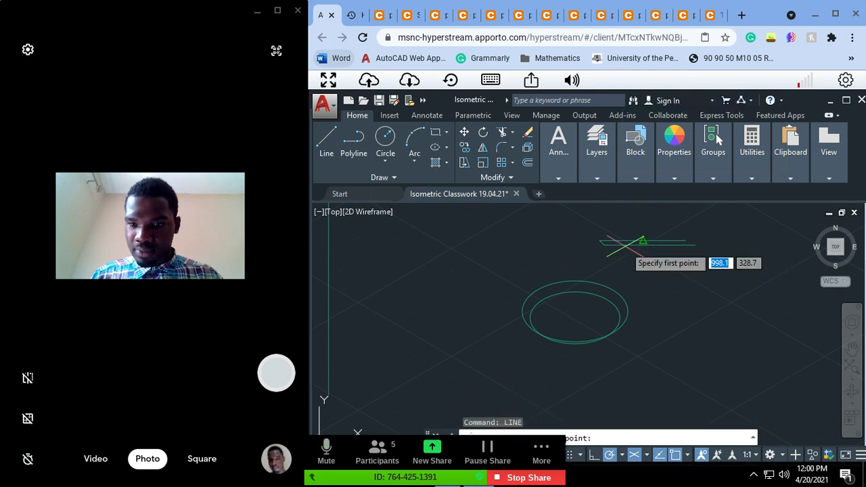
click(687, 240)
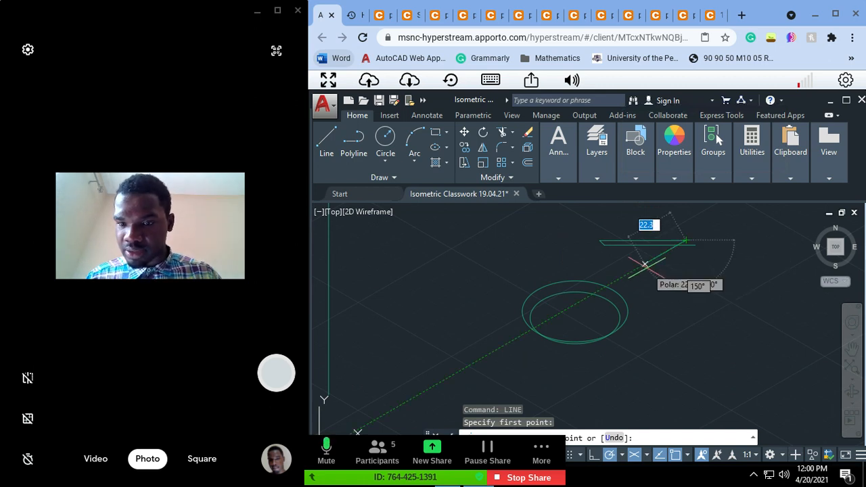
scroll(645, 264, up, 2)
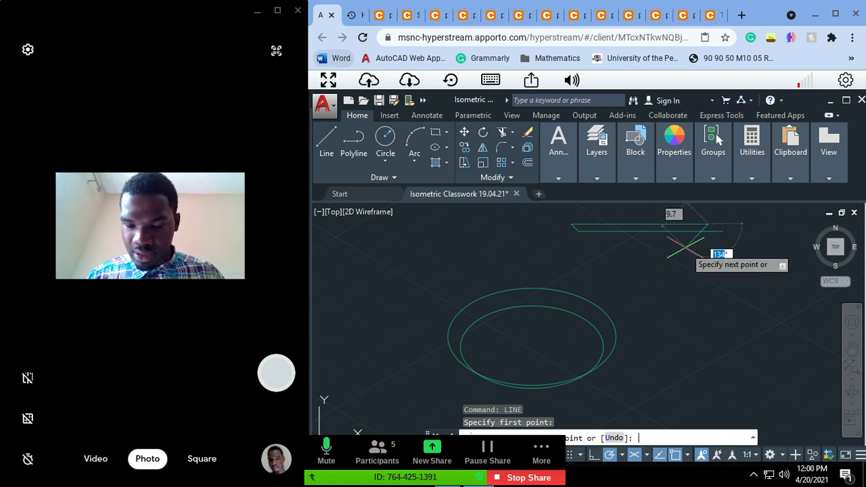
text(135)
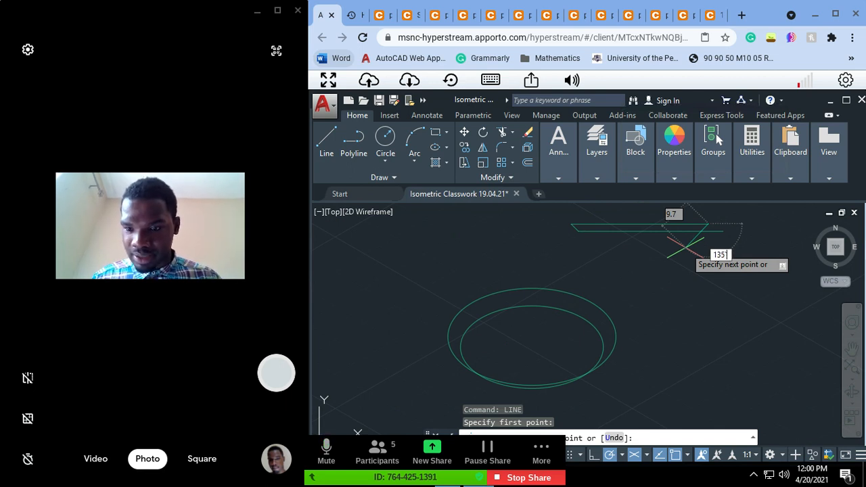
key(Tab)
text(3)
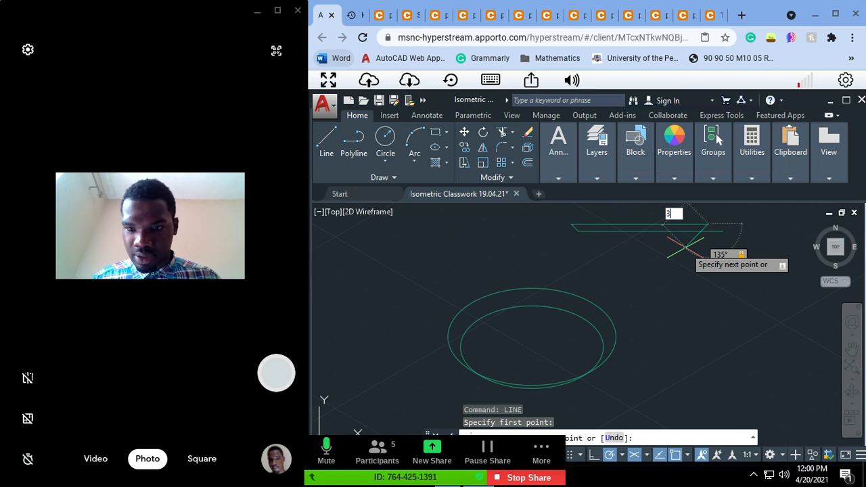
key(Return)
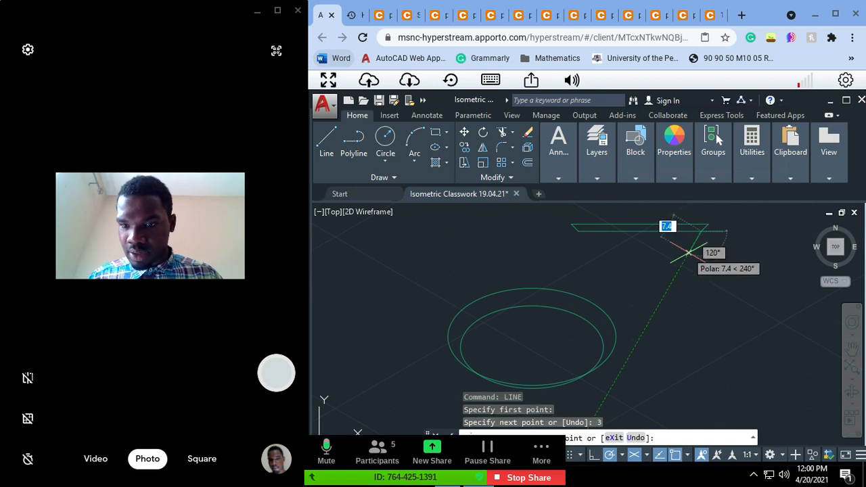
key(Escape)
key(Escape)
key(Escape)
Step: Measure the distance along the lower horizontal line between the lower ends of the two slanted chamfer lines
text(dist)
key(Return)
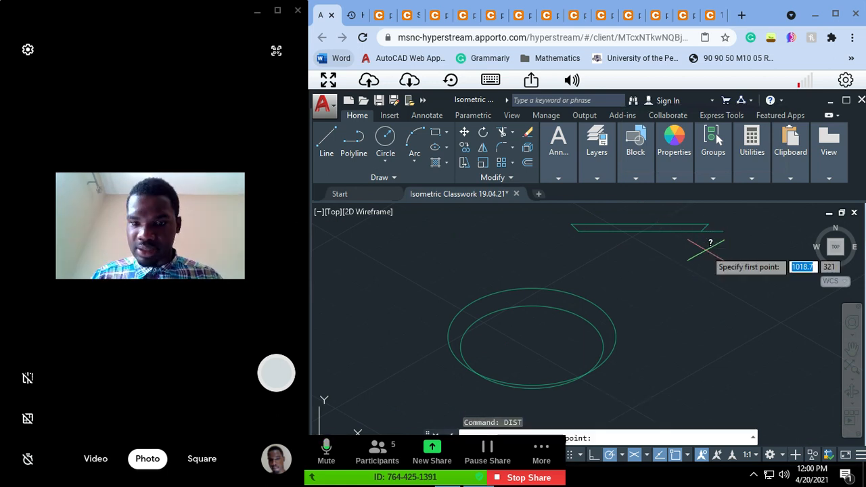
click(579, 230)
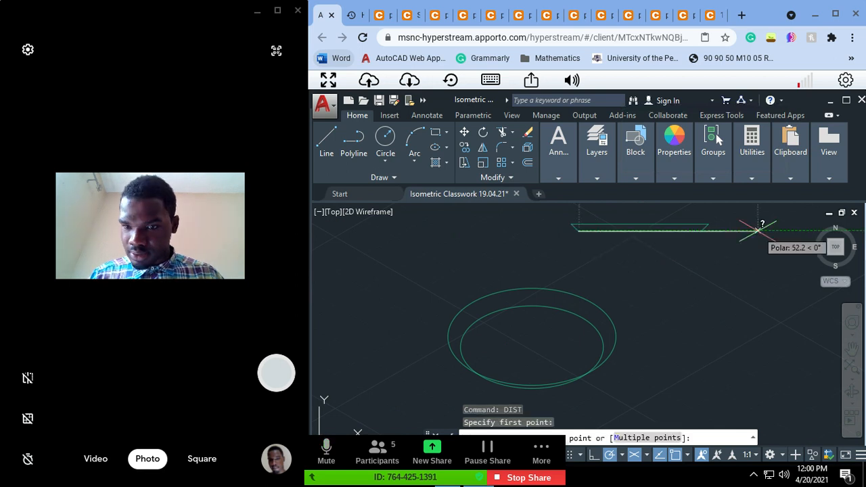
click(702, 230)
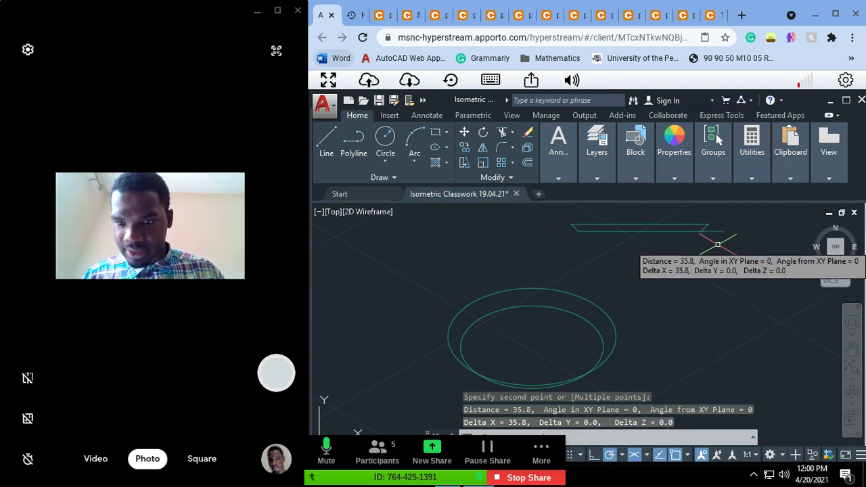
key(Escape)
Step: Delete the horizontal and slanted chamfer construction lines above the isometric circles
drag(717, 244, 513, 210)
key(Delete)
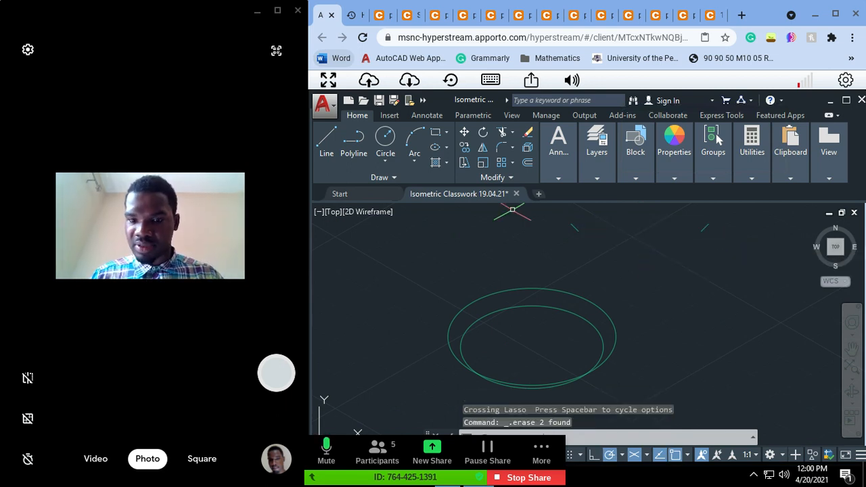
click(745, 229)
mouse_move(745, 229)
mouse_down()
mouse_move(545, 228)
mouse_move(551, 235)
mouse_up()
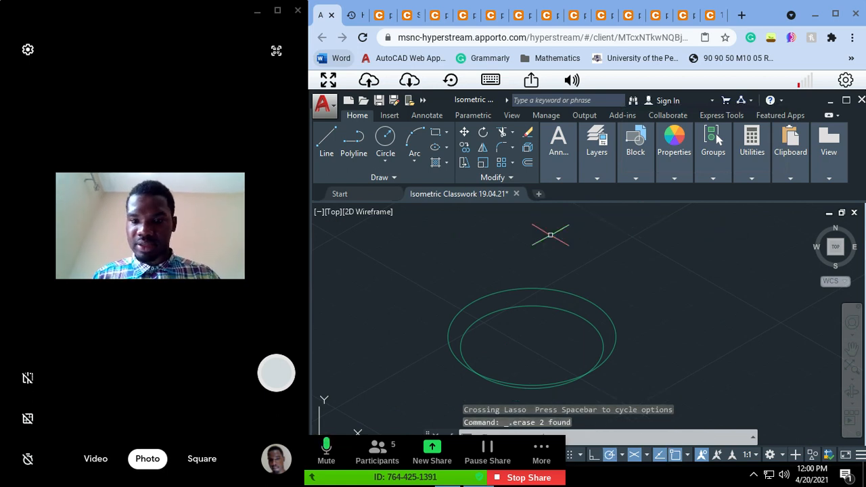
Step: Delete the inner isometric circle, keeping the outer one
click(561, 302)
click(546, 314)
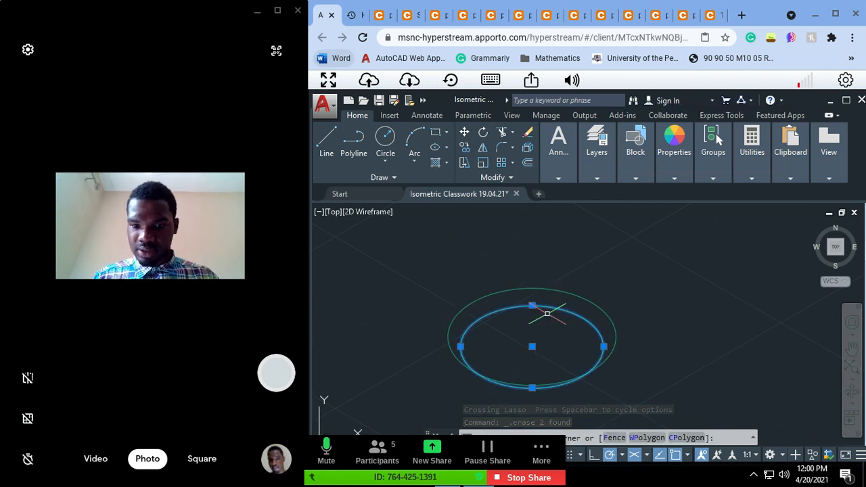
key(Delete)
key(Escape)
key(Escape)
key(Escape)
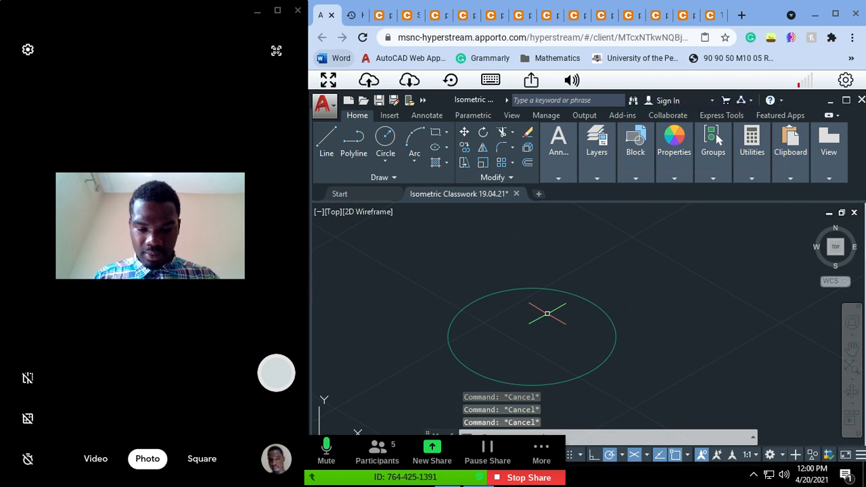
Step: Try an isocircle with a radius of 35.8 on the centre of the remaining isometric circle, and undo it
text(elli)
key(Return)
text(ipse or [Arc Center)
key(Return)
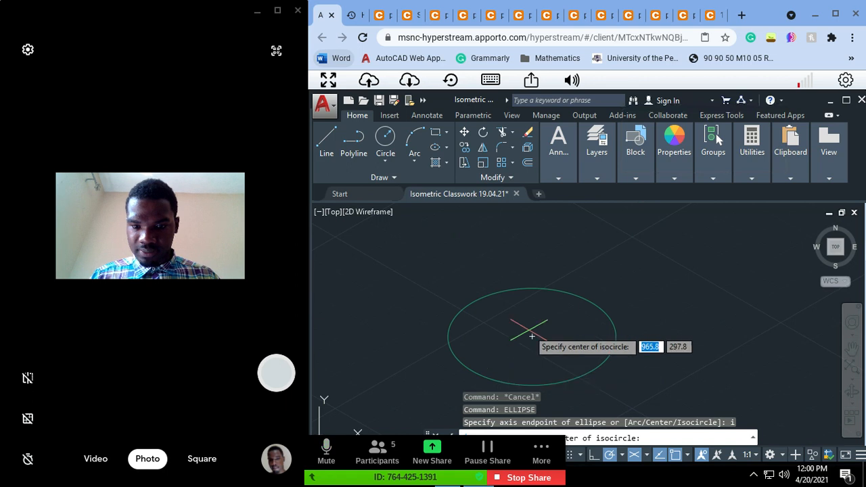
click(532, 336)
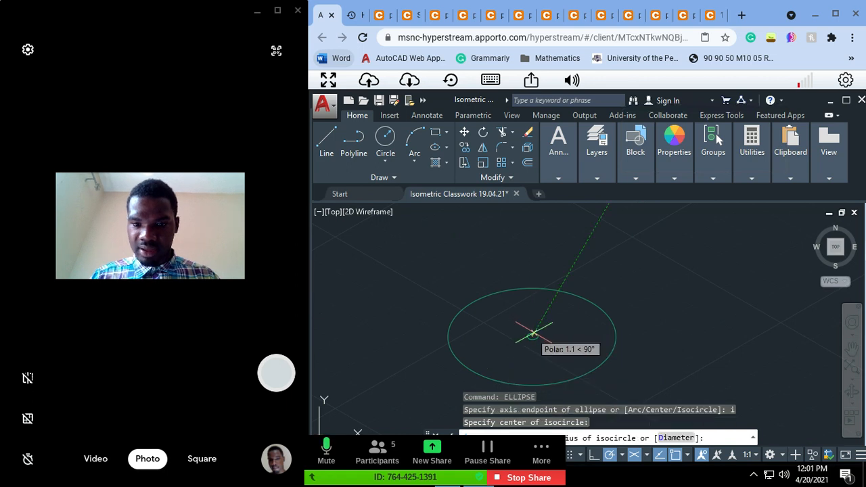
text(35.8)
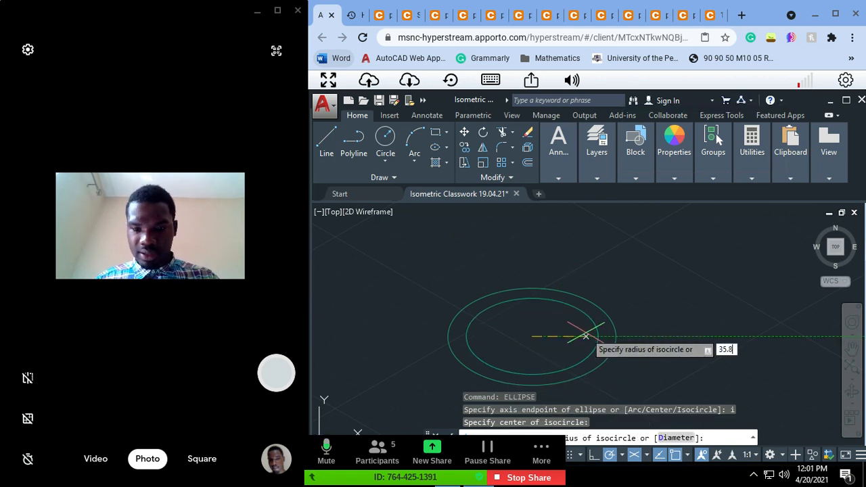
key(Return)
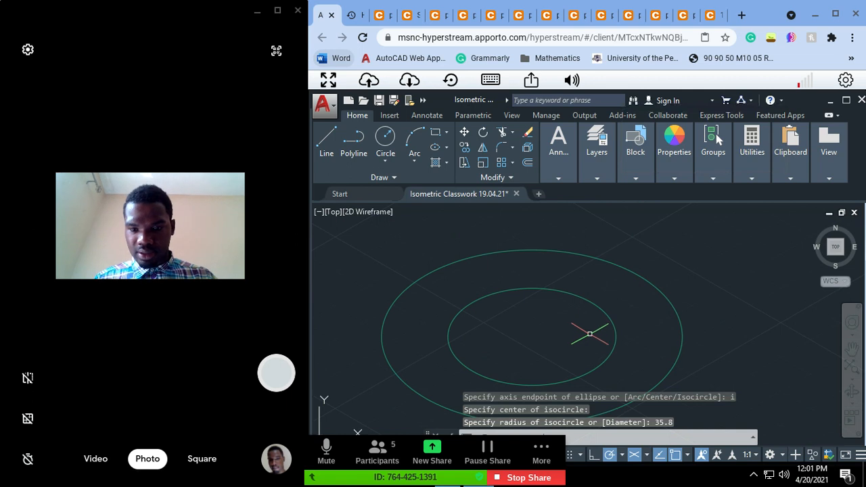
key(ctrl+z)
key(Escape)
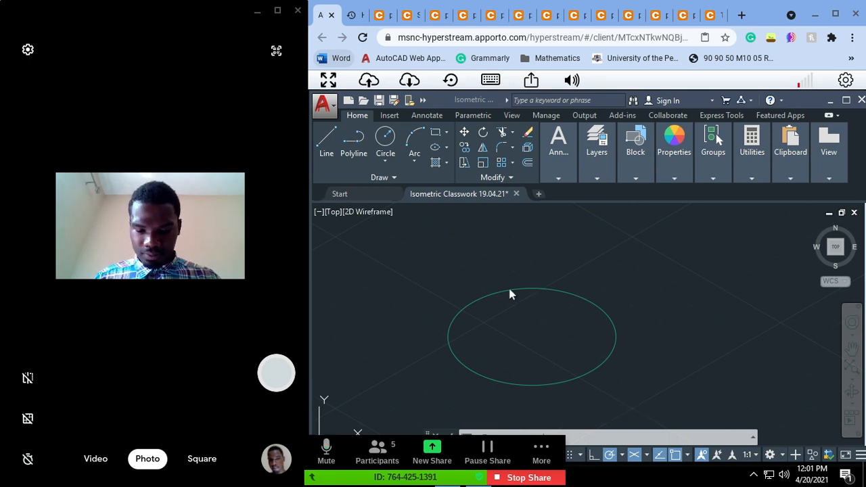
Step: Draw an isocircle with a radius of 17.9 on the centre of the existing isometric circle
click(572, 293)
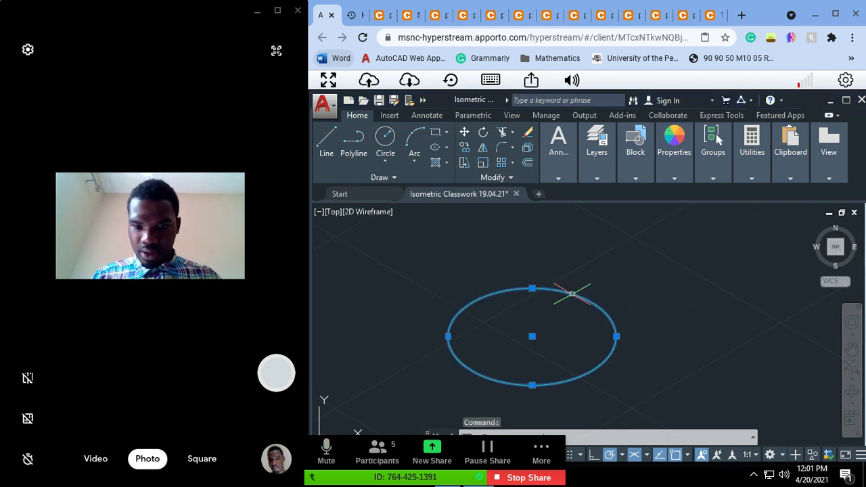
key(Escape)
text(ellipse)
key(Return)
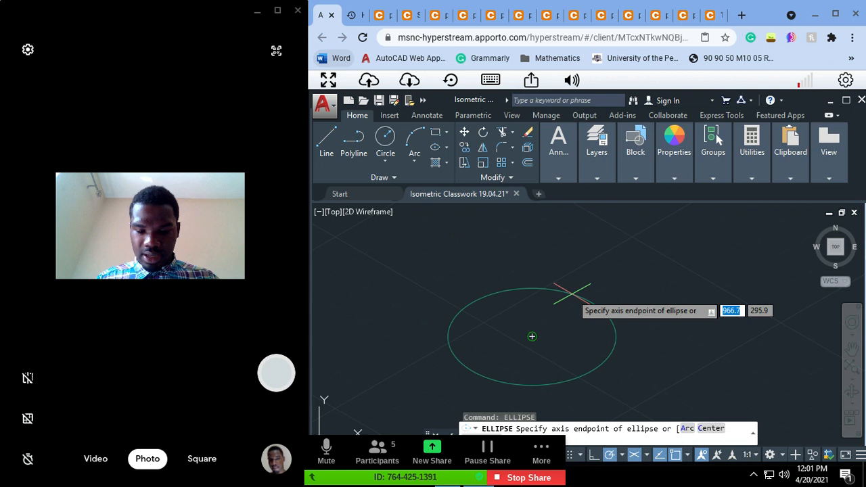
text(i)
key(Return)
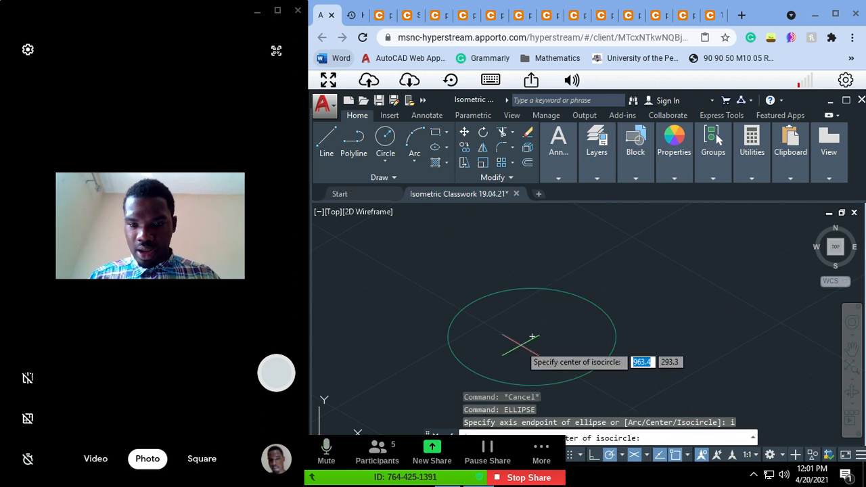
click(532, 336)
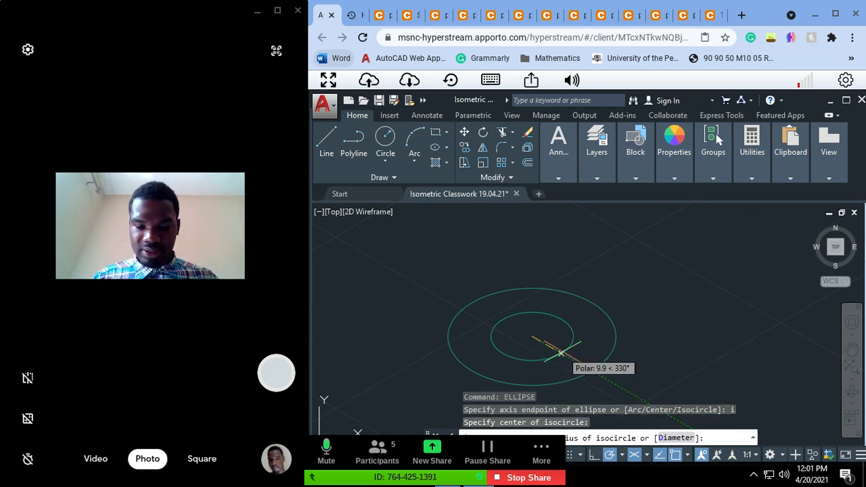
text(17.9)
key(Return)
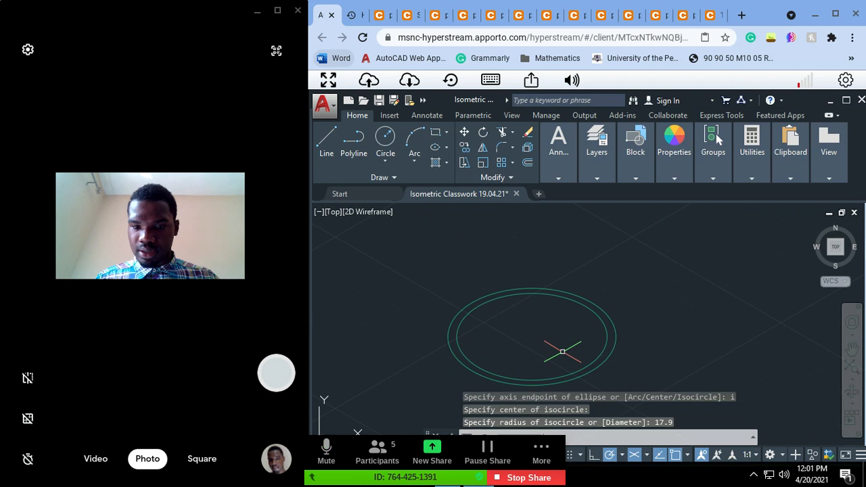
Step: Move the inner isometric circle straight down by 3 units, using its centre as the base point
click(602, 356)
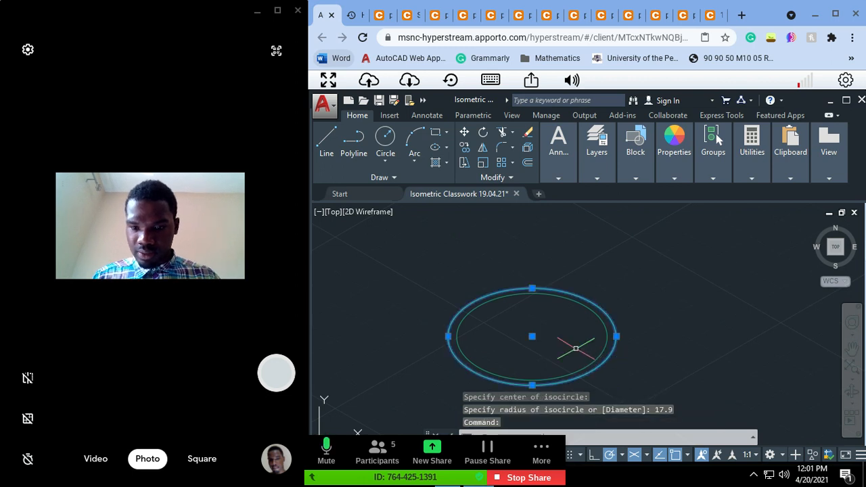
key(Escape)
click(608, 336)
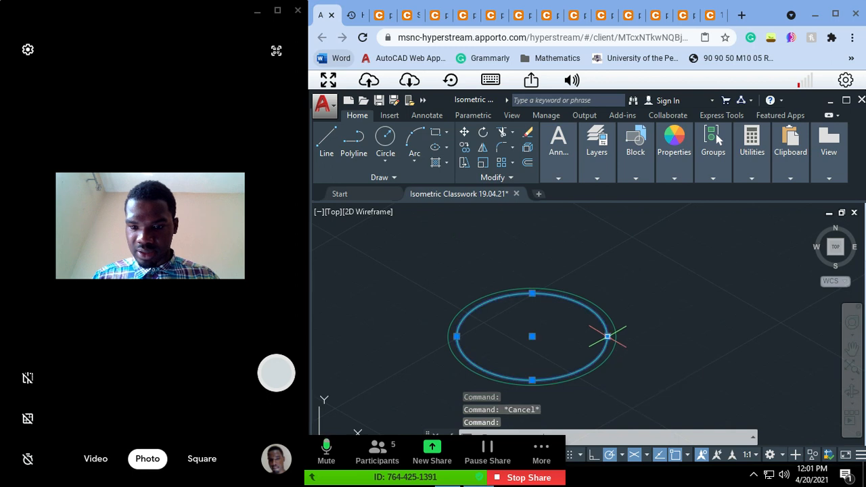
text(move)
key(Return)
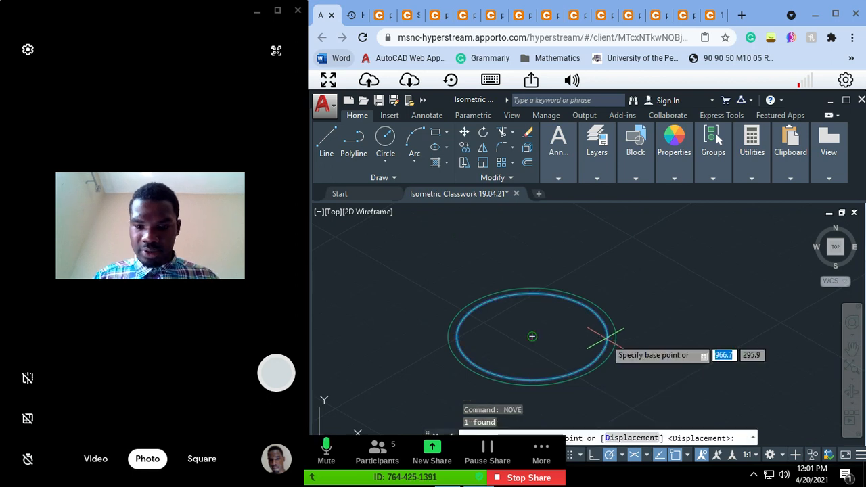
click(532, 336)
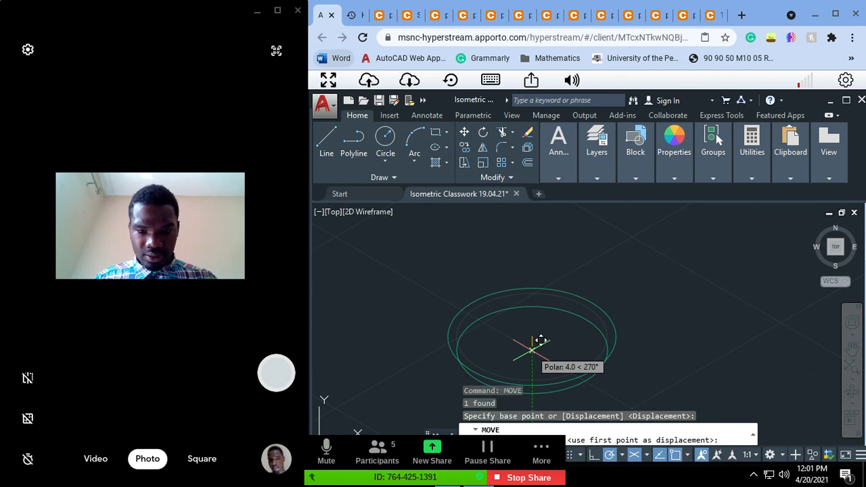
text(3)
key(Escape)
key(Escape)
key(Escape)
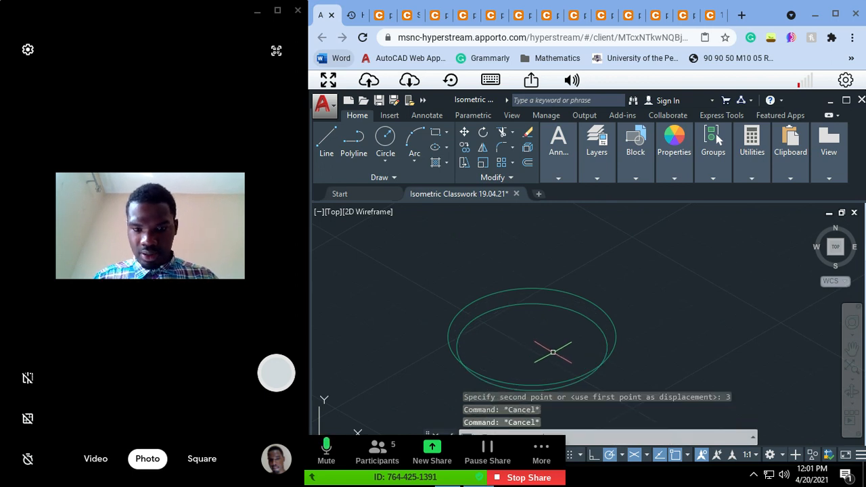
text(pan)
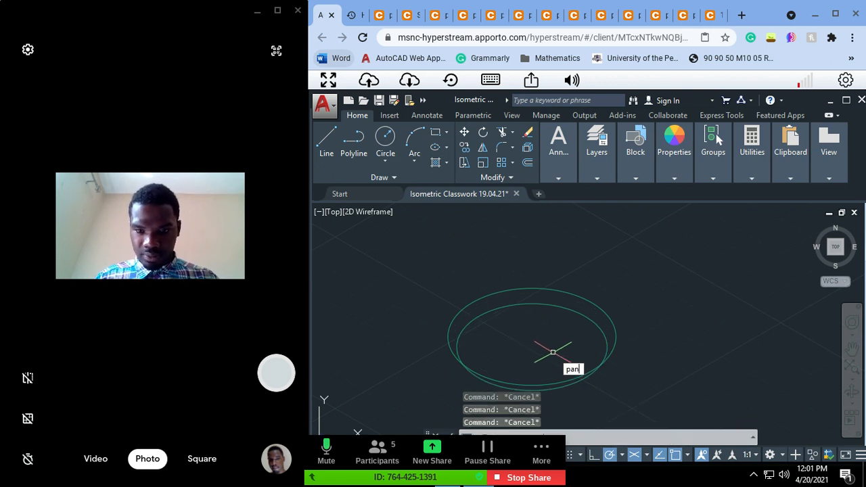
key(Return)
drag(552, 352, 571, 274)
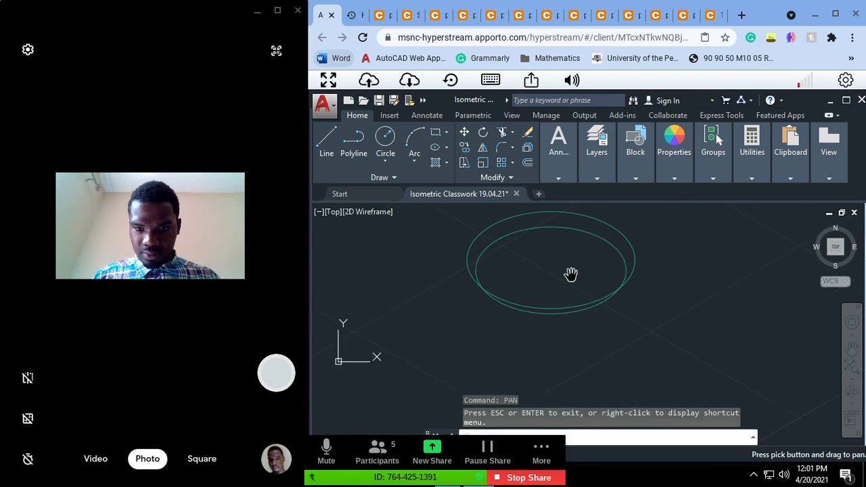
scroll(565, 276, up, 4)
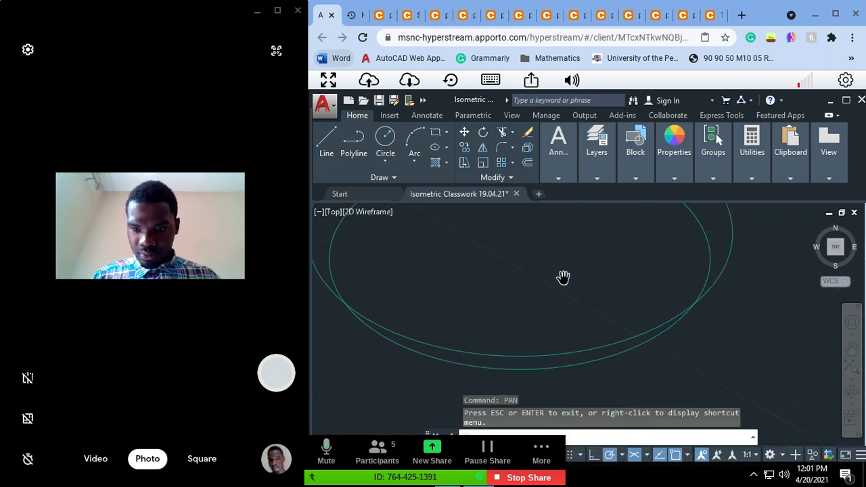
drag(672, 319, 668, 326)
key(Escape)
key(Escape)
key(Escape)
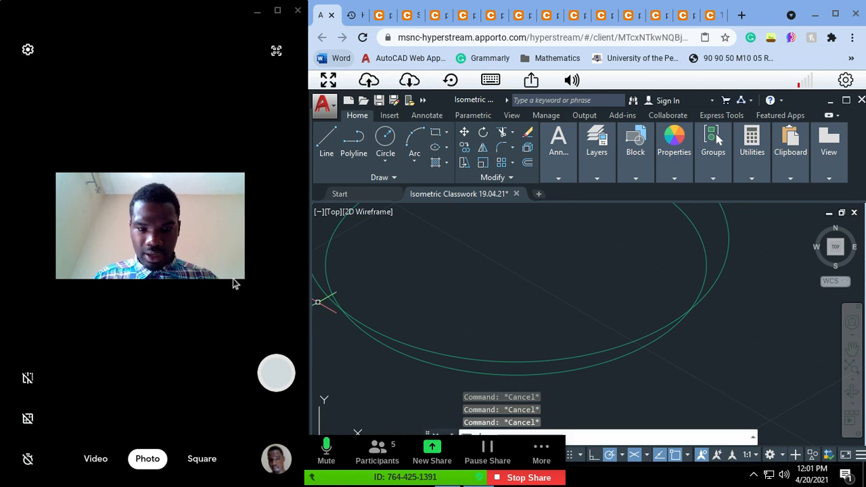
key(l)
key(Return)
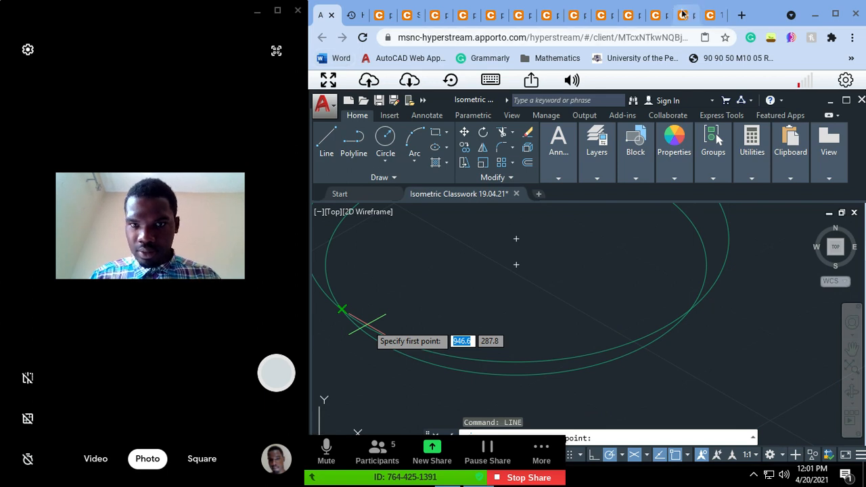
Step: Check the 3 x 45° chamfer on the boss in the fork's reference drawing, and return to AutoCAD
click(434, 15)
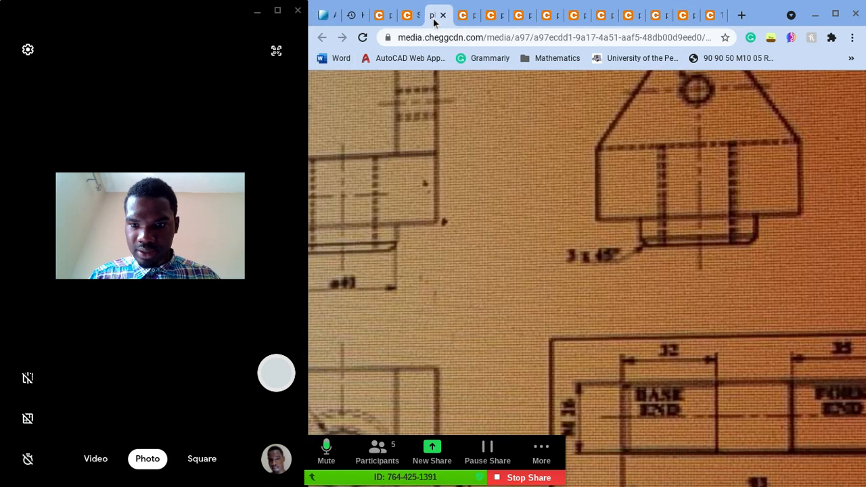
scroll(640, 252, left, 1)
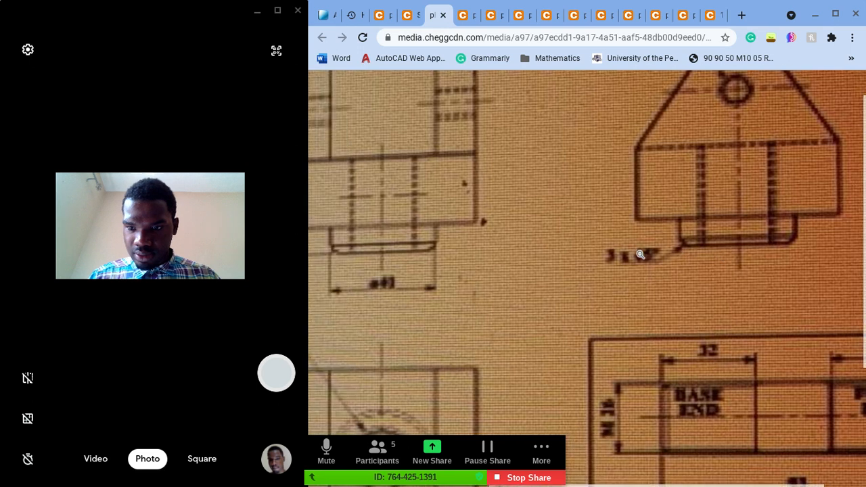
scroll(638, 251, left, 1)
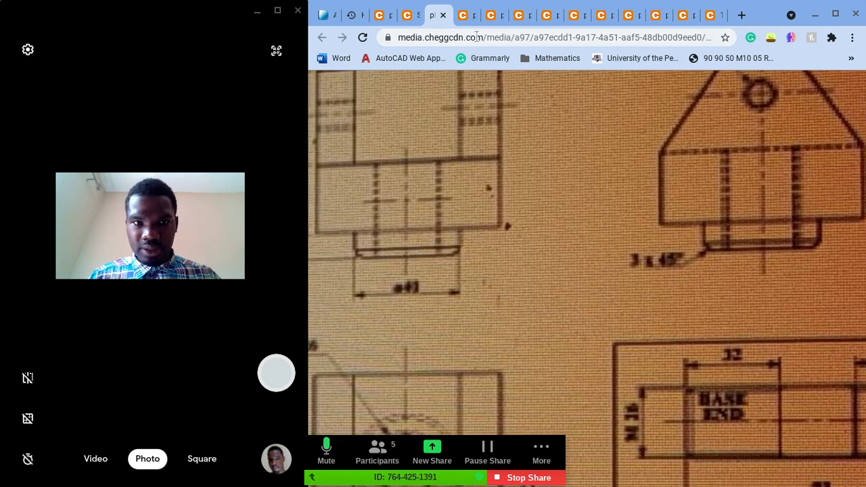
click(325, 21)
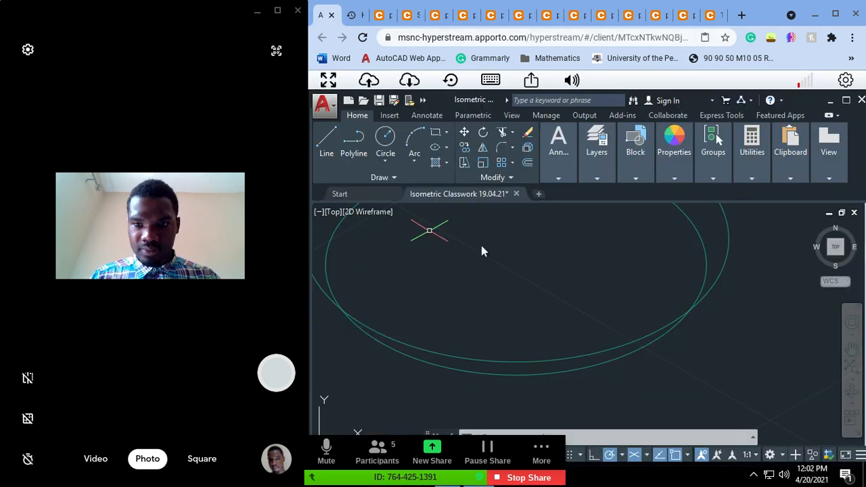
key(Escape)
key(Escape)
key(Escape)
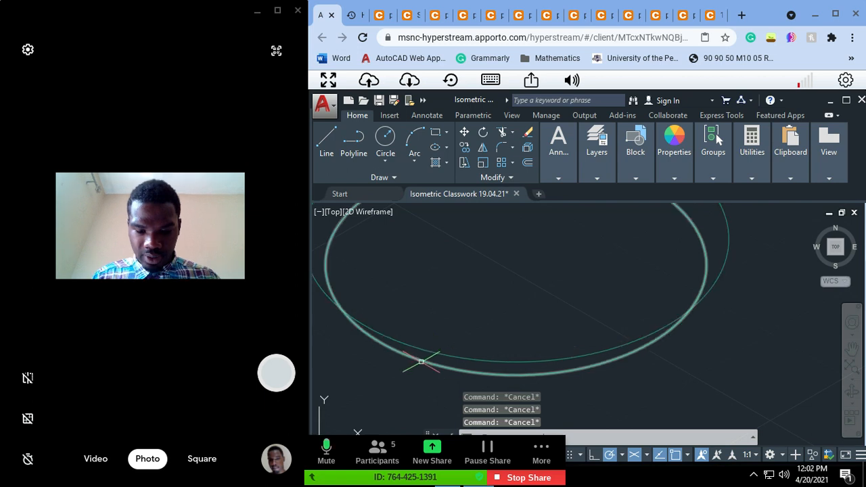
text(l)
key(Return)
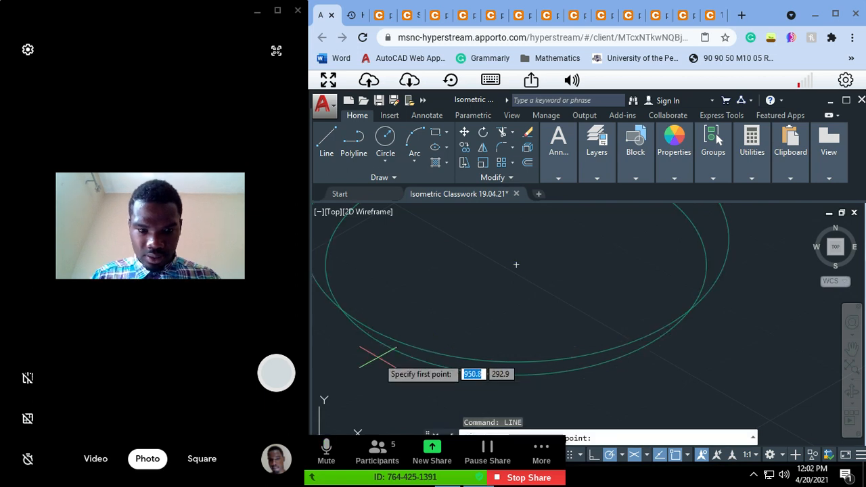
click(346, 310)
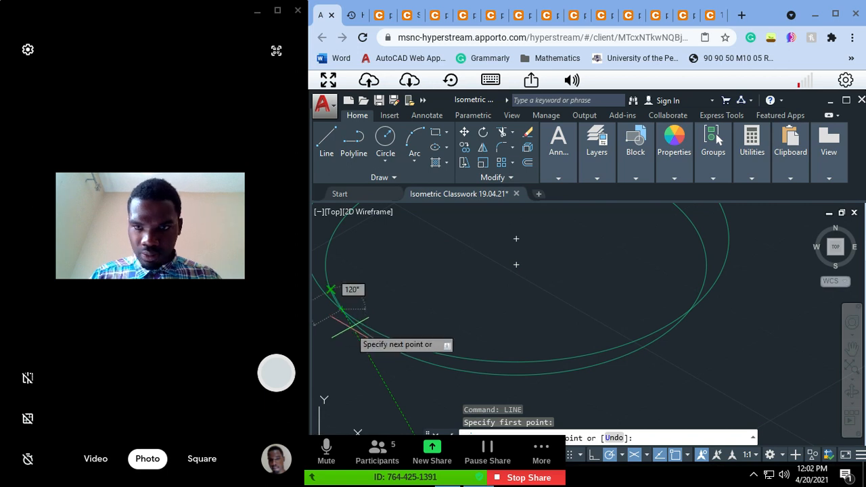
key(Escape)
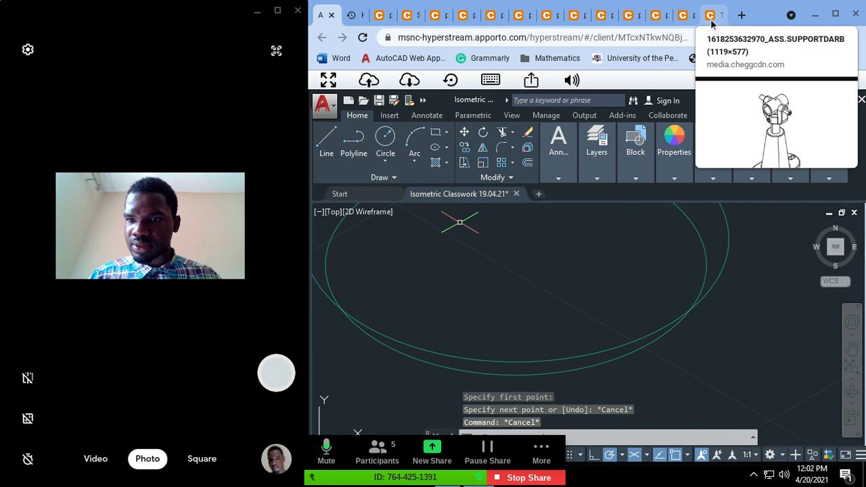
Step: Examine the isometric reference image of the assembly, focusing on the fork's underside where it meets the stud
click(710, 15)
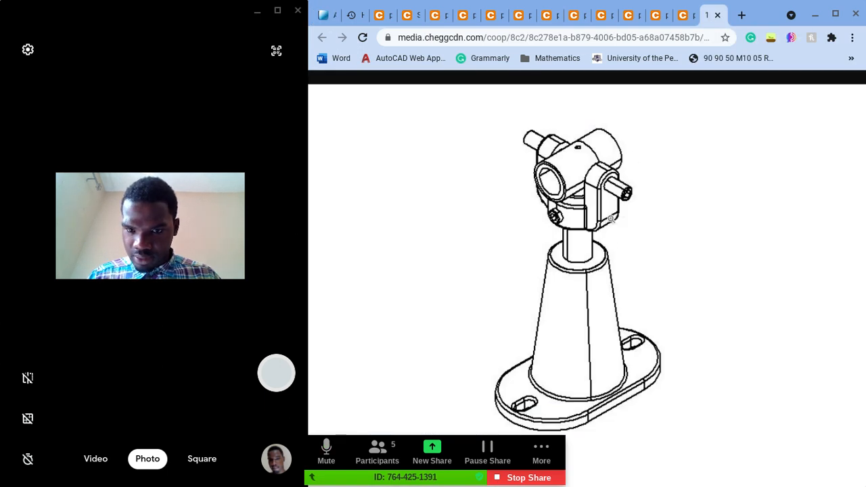
scroll(611, 219, left, 1)
scroll(611, 219, right, 2)
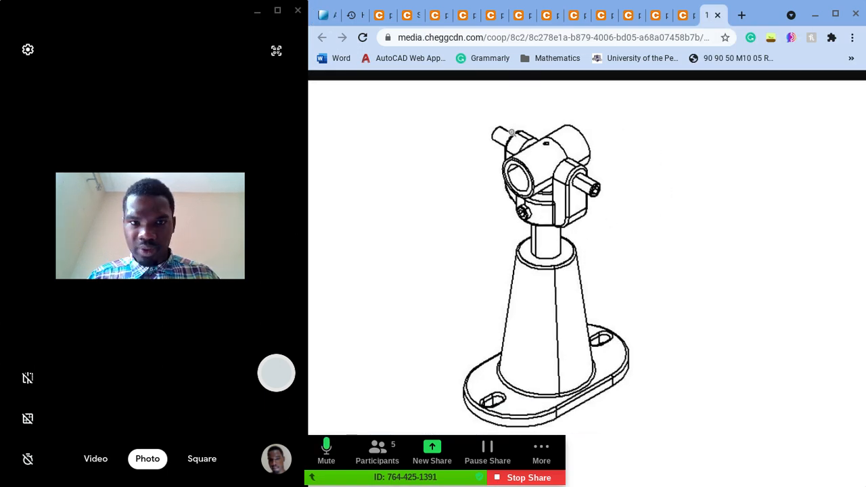
click(328, 15)
click(635, 149)
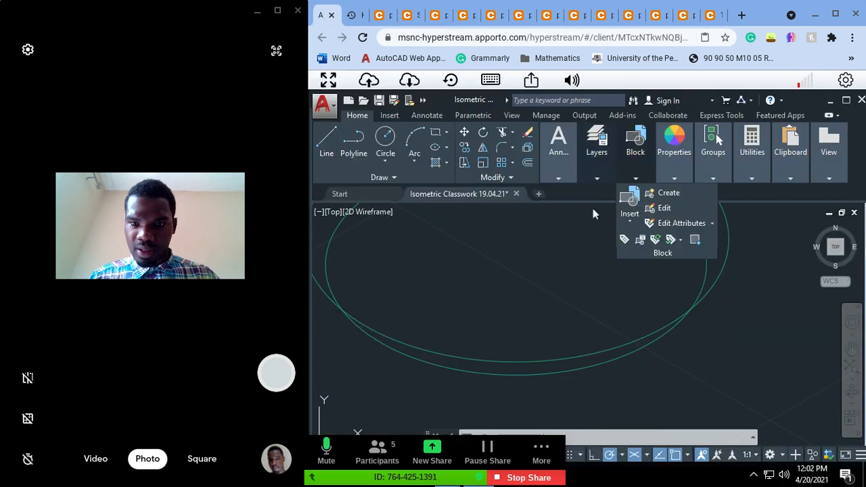
click(709, 18)
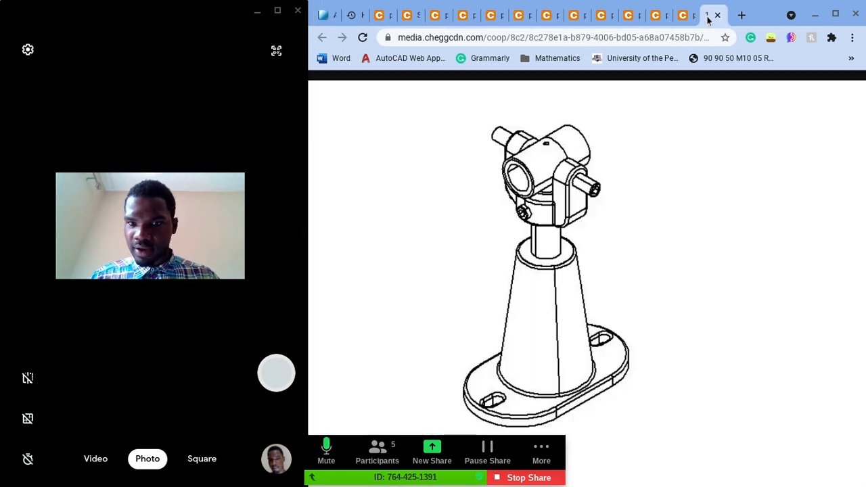
click(551, 228)
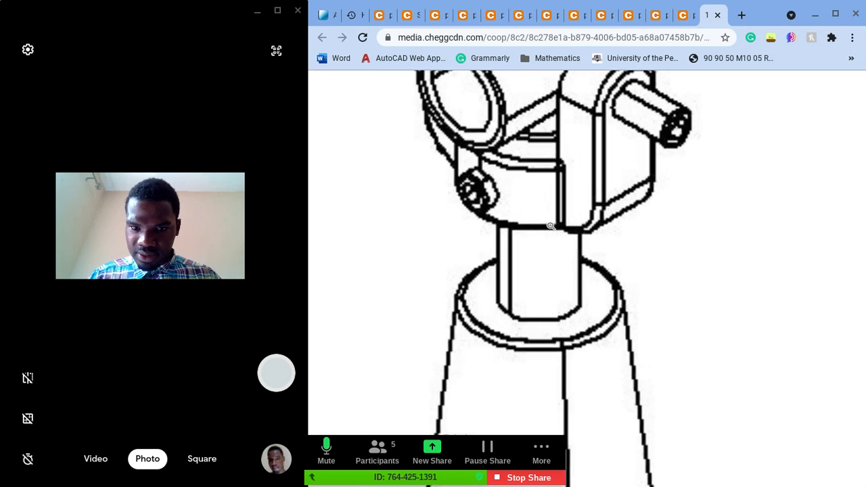
ctrl+scroll(493, 233, down, 2)
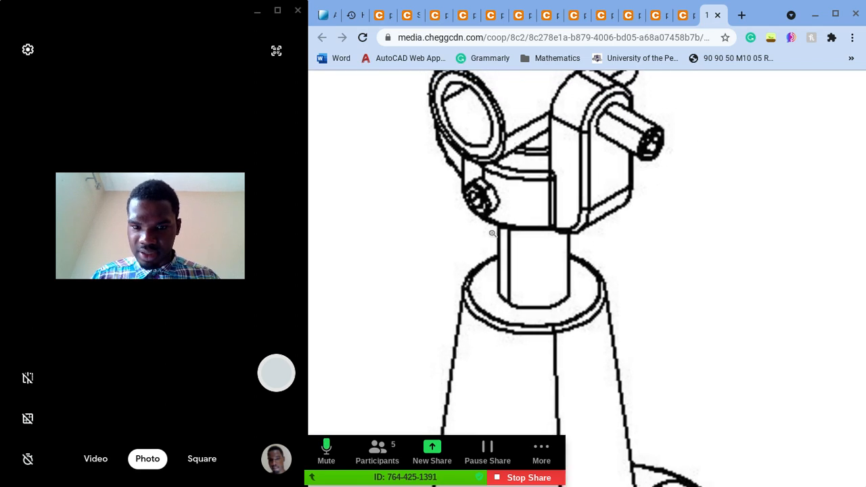
mouse_move(525, 233)
mouse_down()
mouse_move(329, 12)
mouse_move(480, 184)
mouse_move(458, 219)
mouse_up()
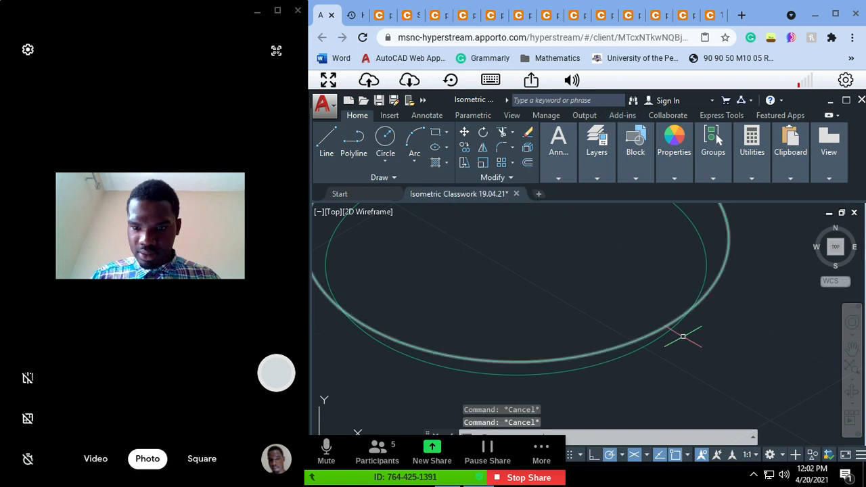
Step: Trim the lower isometric circle's arc inside the larger circle, using the larger circle as the cutting edge
key(Escape)
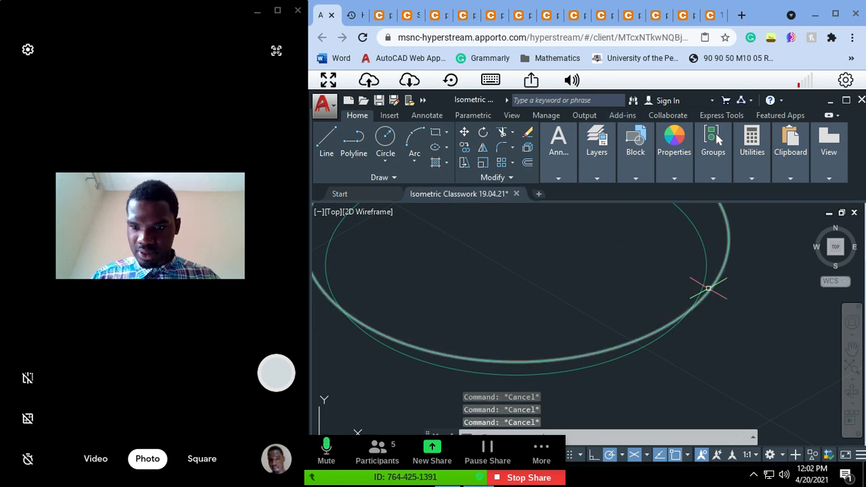
click(711, 286)
text(tr)
key(Return)
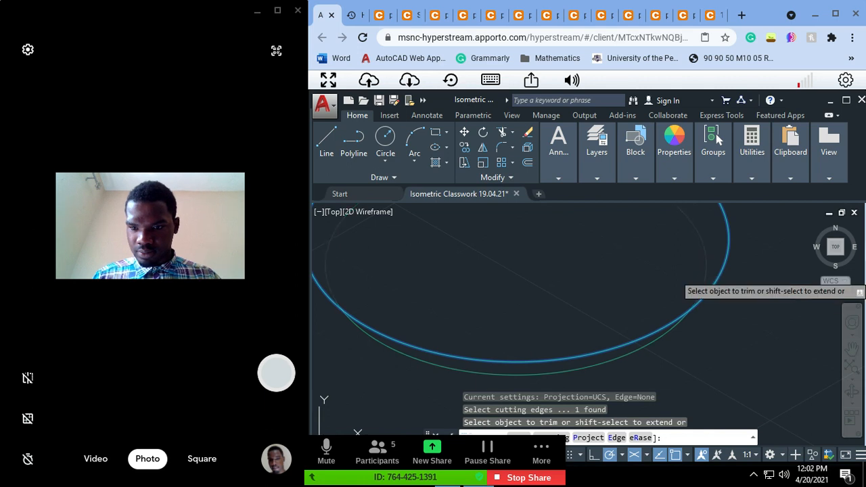
key(Escape)
key(Escape)
key(Escape)
scroll(763, 319, down, 3)
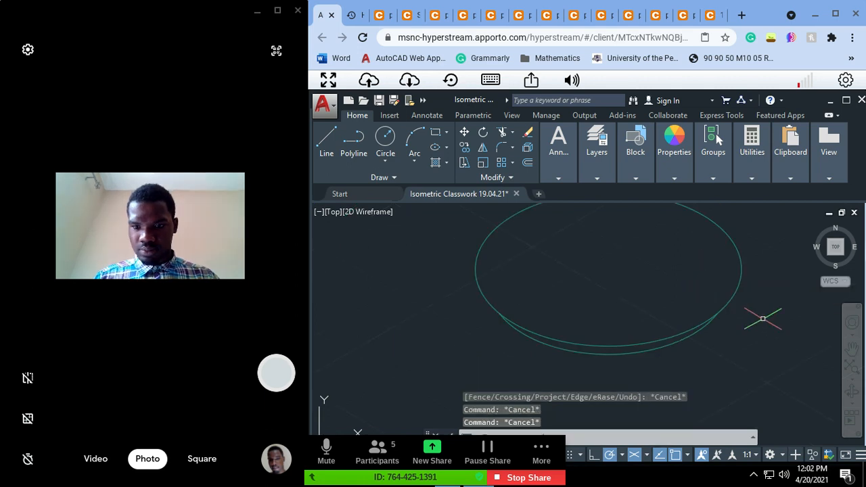
scroll(719, 311, down, 2)
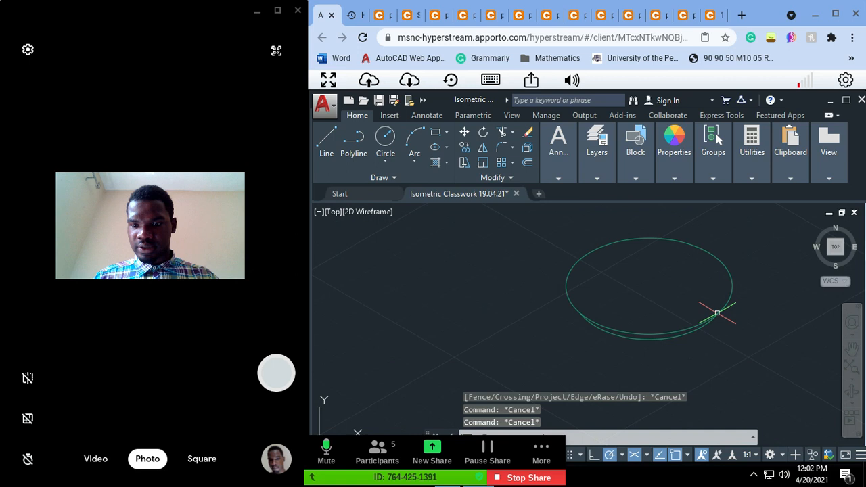
scroll(717, 314, down, 2)
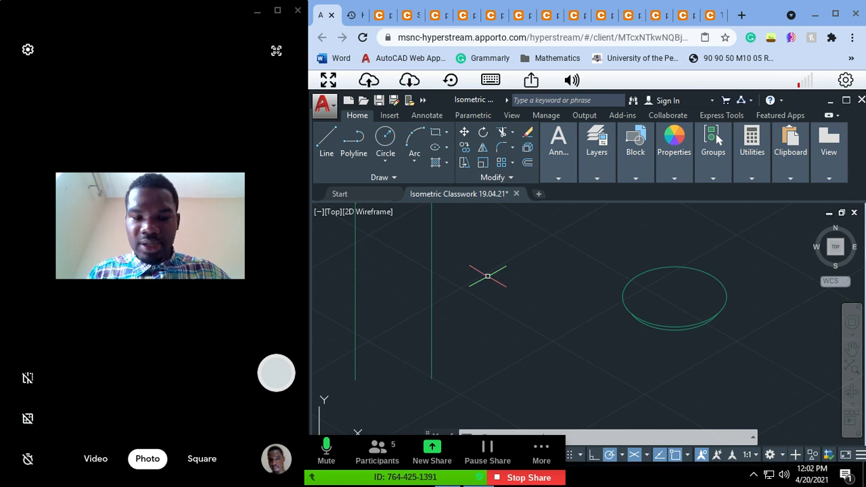
Step: Examine the boss's height dimension and chamfer in the front and side views of the fork's reference drawing
scroll(487, 277, up, 4)
key(super)
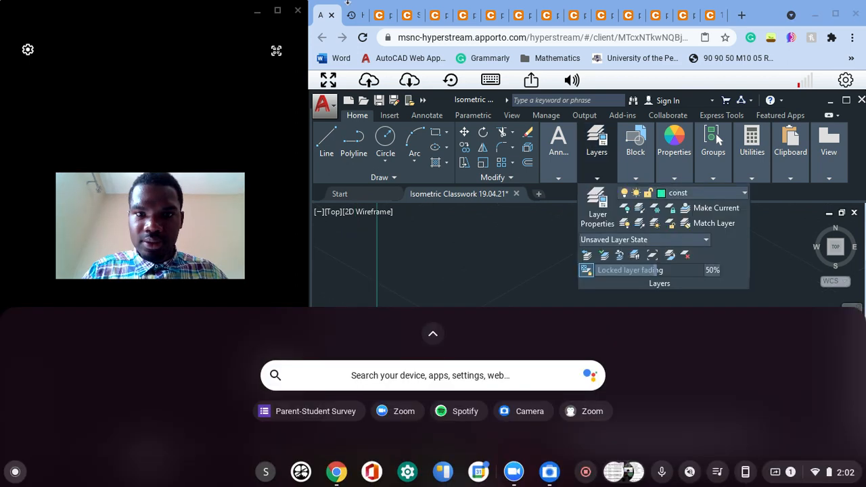
click(436, 15)
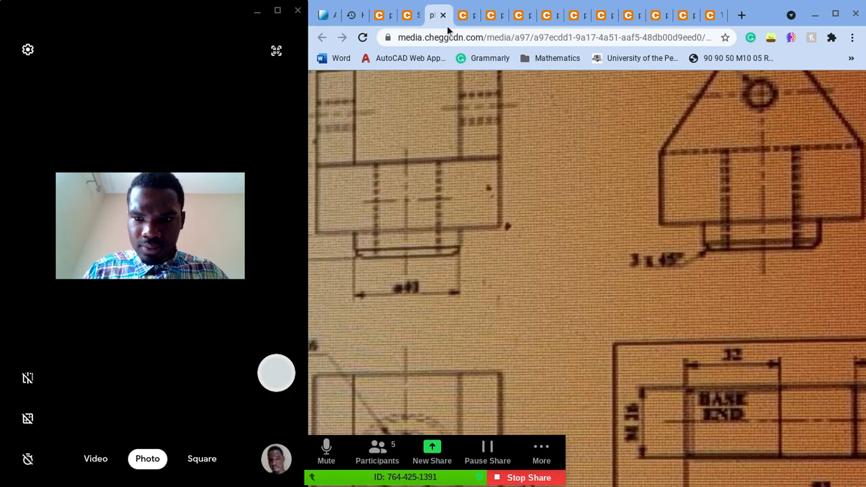
click(768, 279)
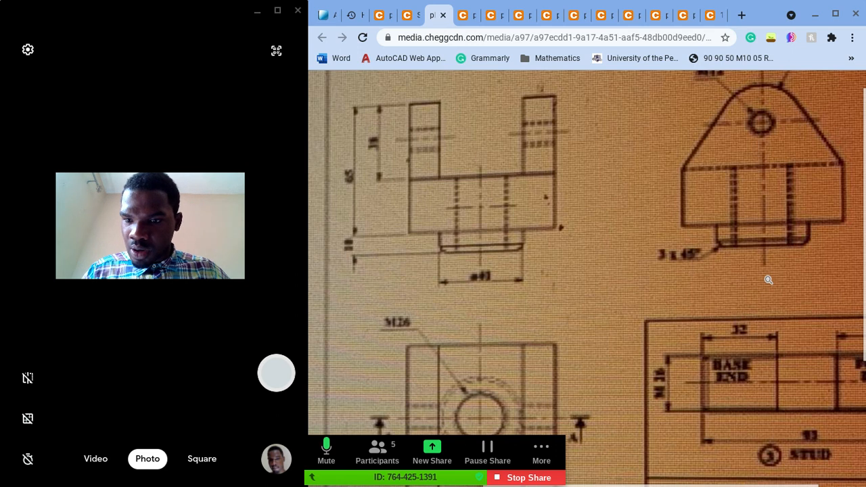
key(ctrl+minus)
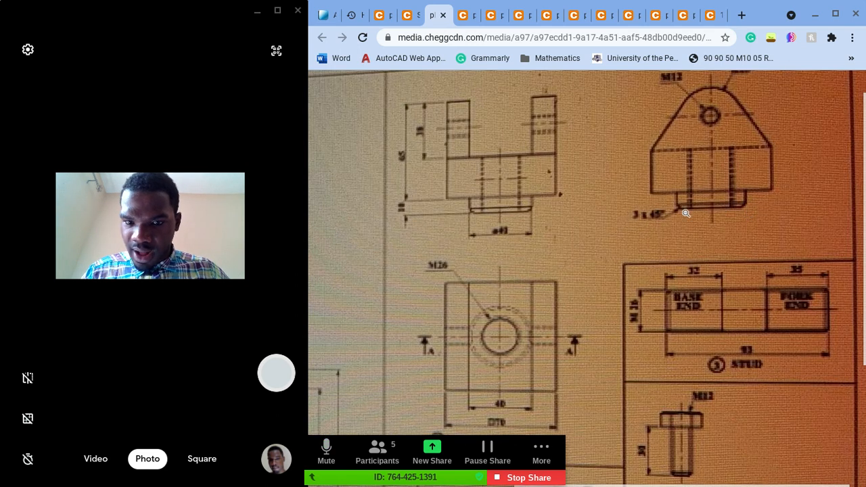
scroll(685, 213, down, 1)
scroll(686, 213, left, 1)
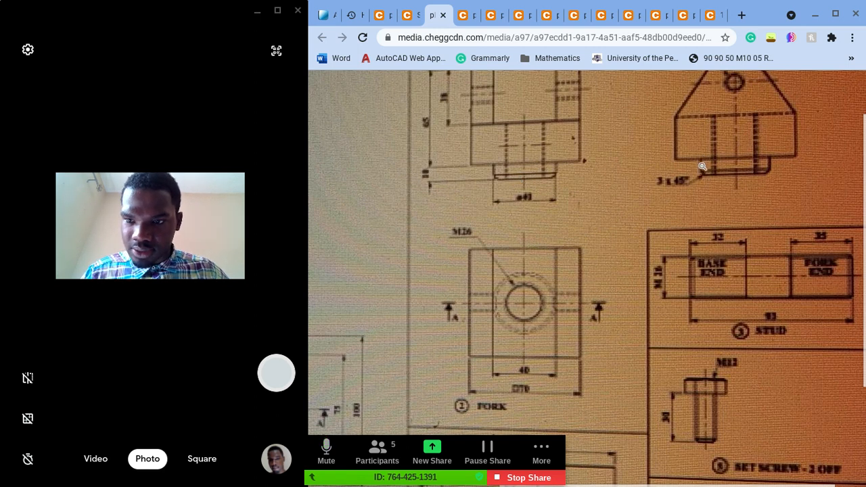
ctrl+scroll(408, 178, up, 5)
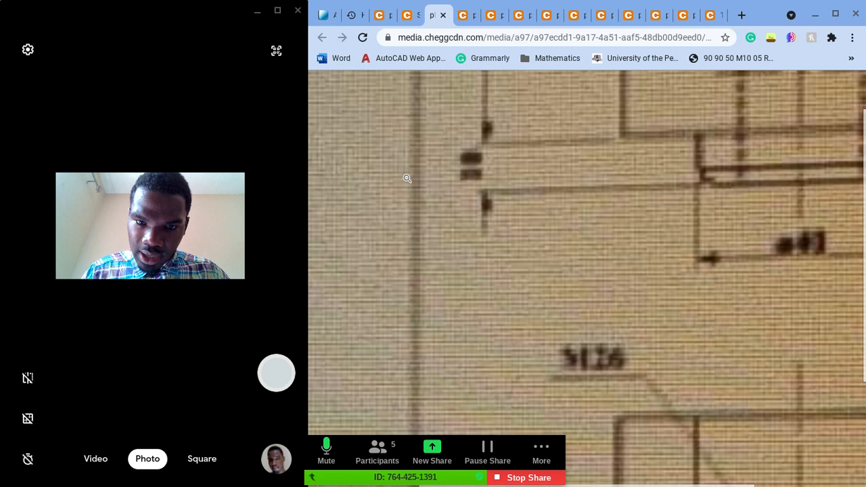
ctrl+scroll(483, 186, down, 4)
ctrl+scroll(483, 186, down, 3)
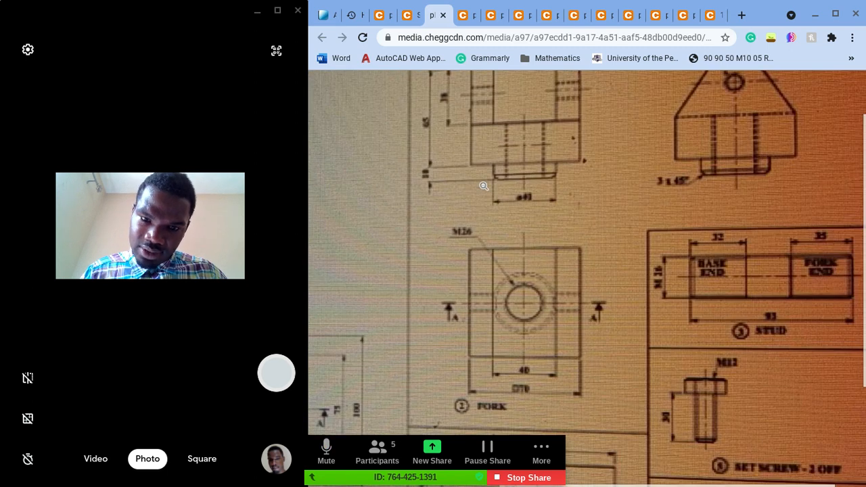
Step: Cross-check the boss's height in the assembly's section drawing and in the other photo of the fork's views
click(411, 15)
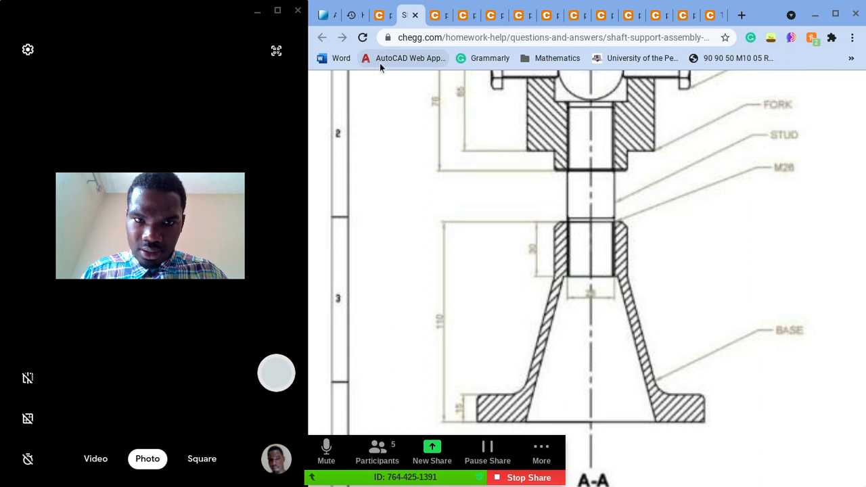
click(377, 16)
ctrl+scroll(512, 197, up, 3)
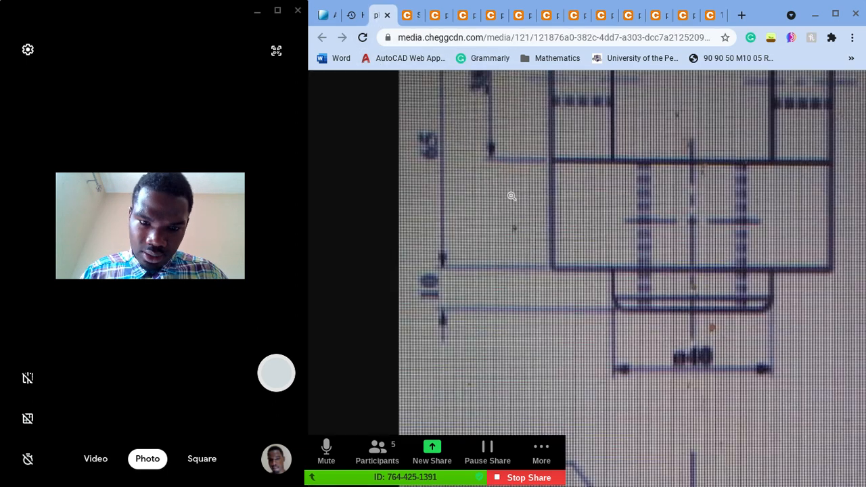
ctrl+scroll(512, 196, down, 3)
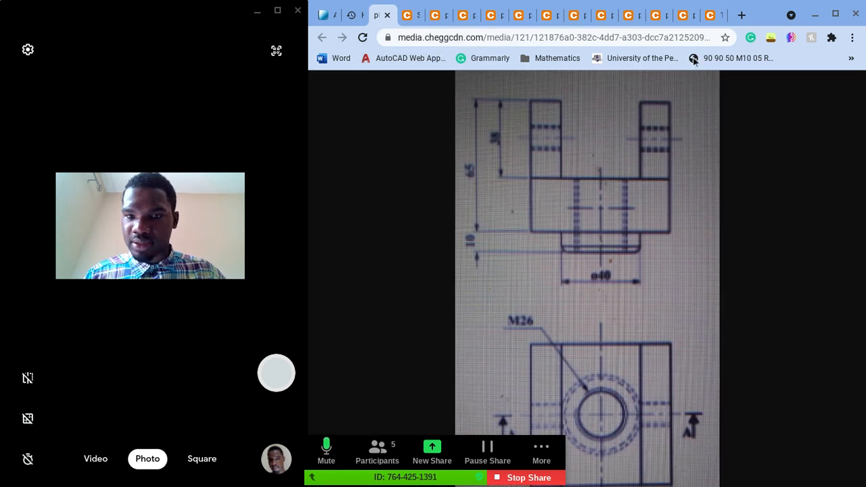
Step: Switch back to the AutoCAD drawing and bring the boss's isometric circles into close view
click(319, 15)
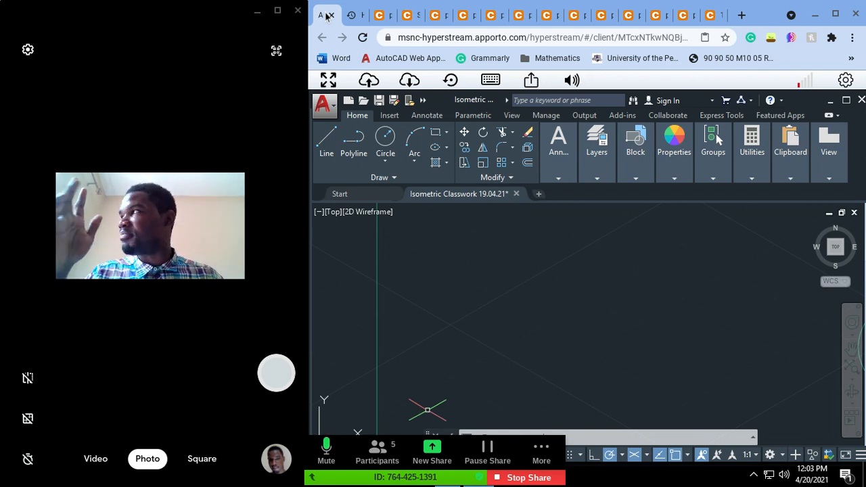
scroll(550, 365, down, 2)
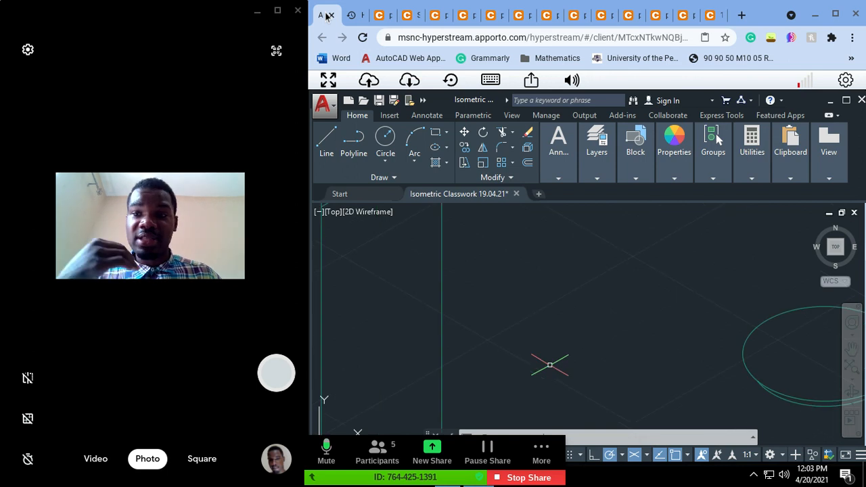
scroll(655, 323, down, 1)
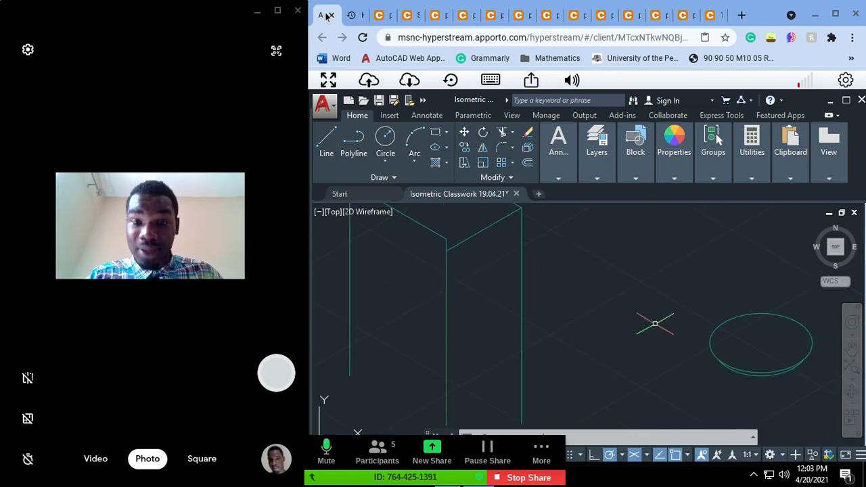
scroll(656, 324, down, 2)
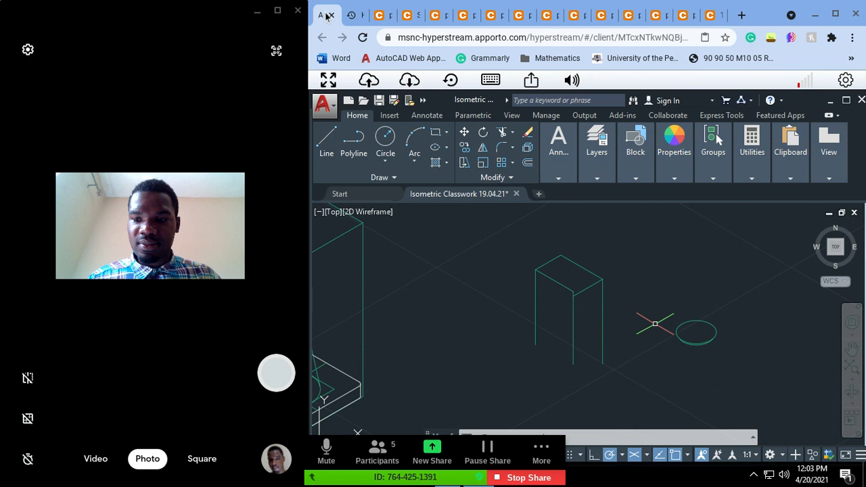
scroll(655, 323, up, 2)
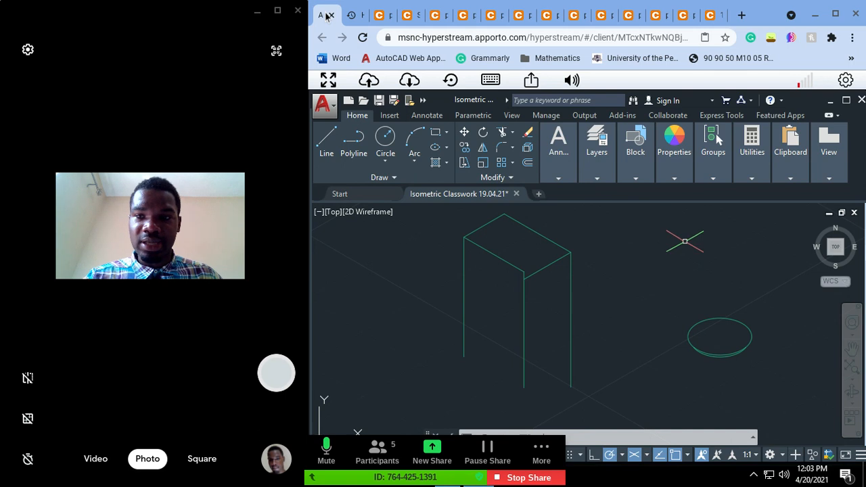
text(p)
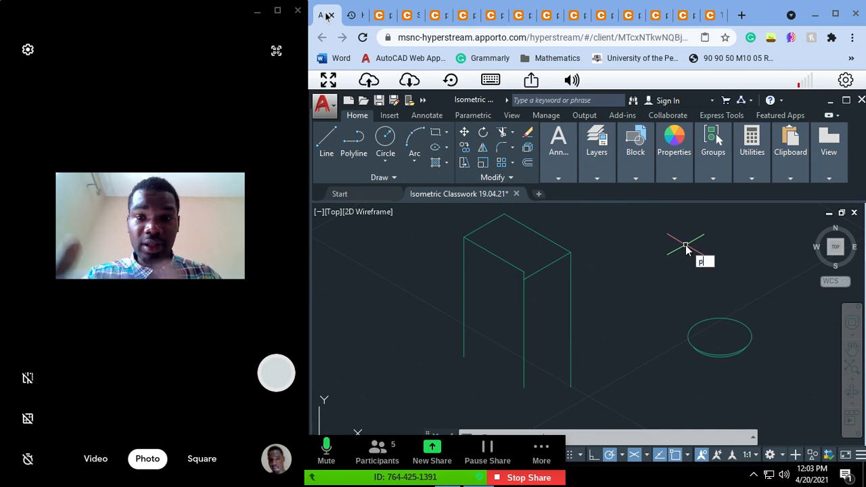
key(Return)
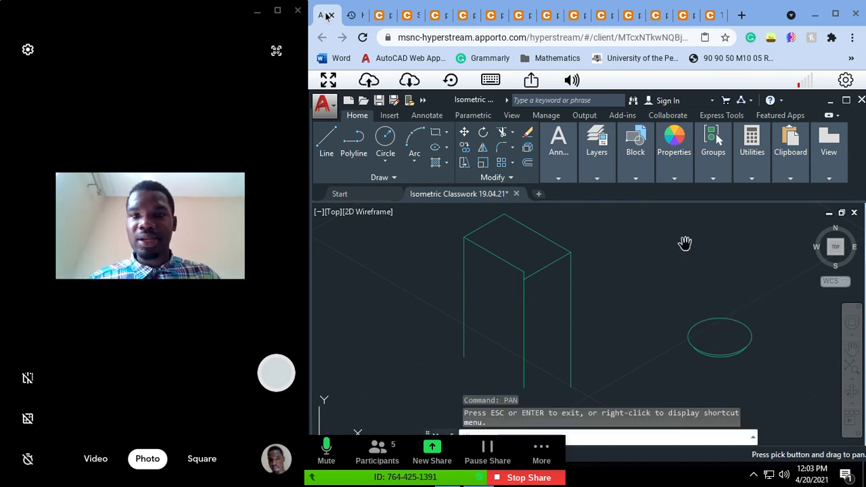
drag(698, 277, 576, 270)
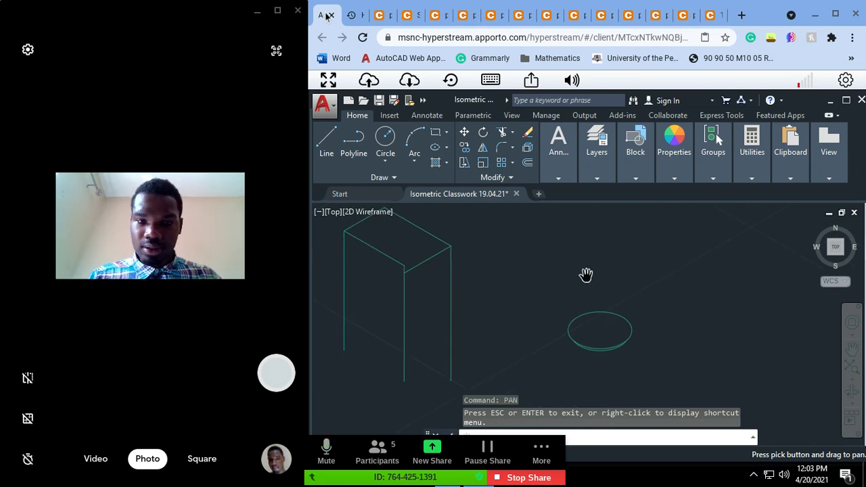
key(Escape)
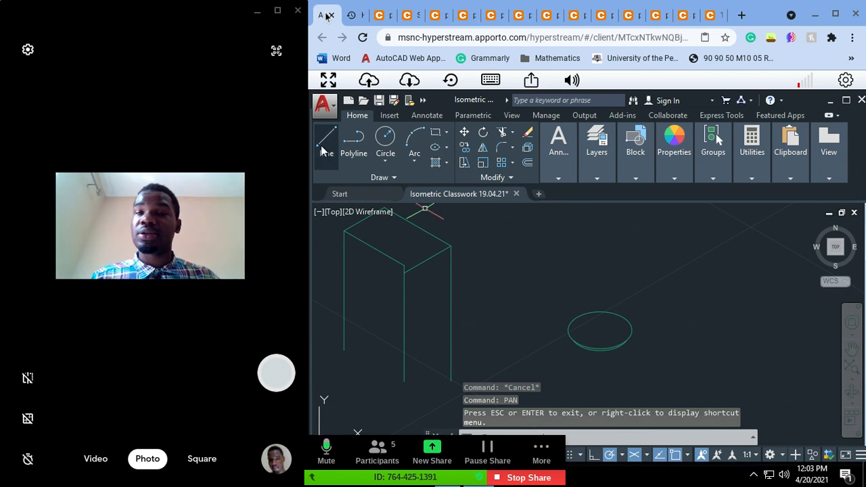
scroll(541, 311, up, 3)
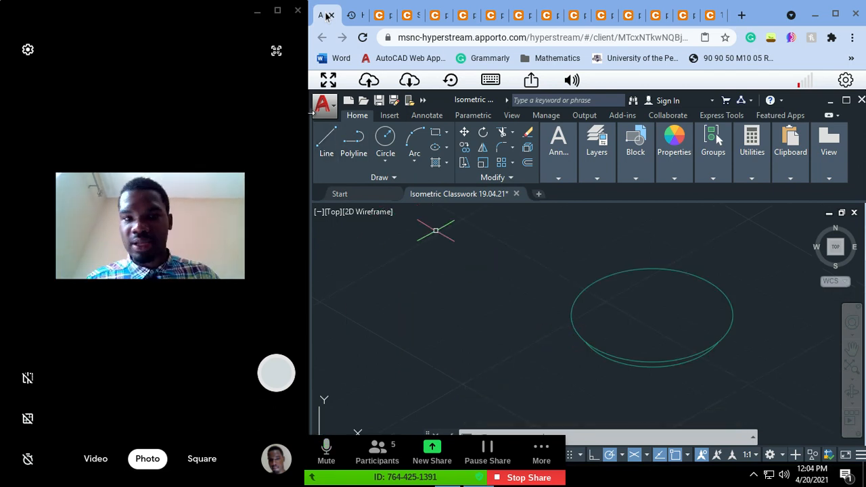
click(325, 141)
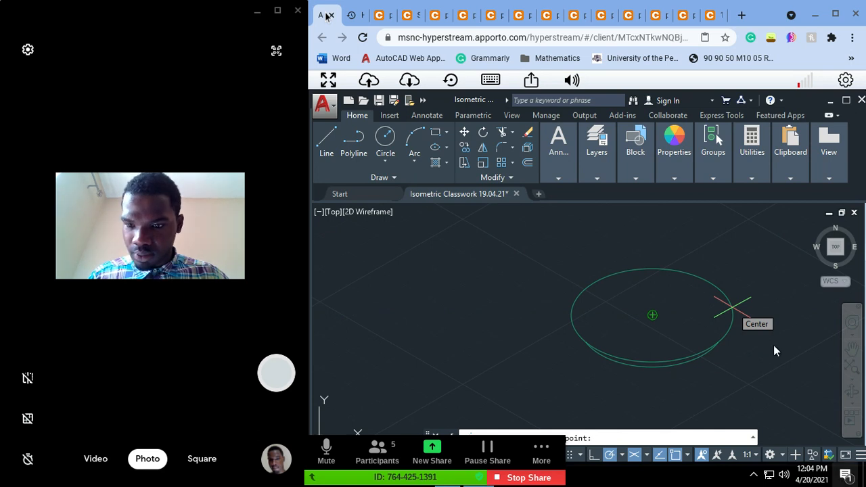
Step: Recheck the boss's height and chamfer in both reference photos of the fork's front view
key(super)
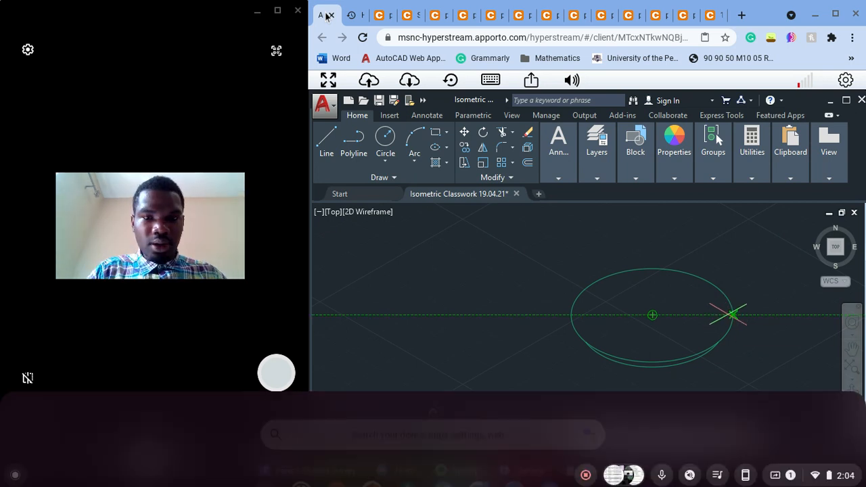
click(417, 16)
click(435, 15)
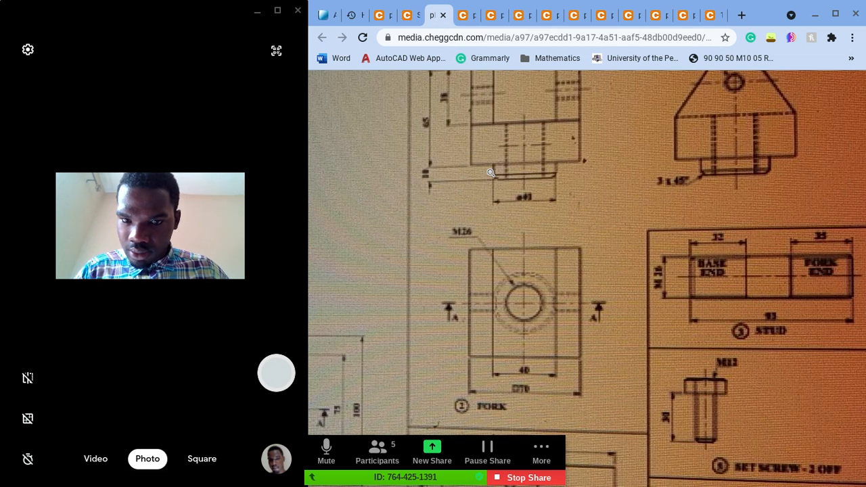
click(532, 195)
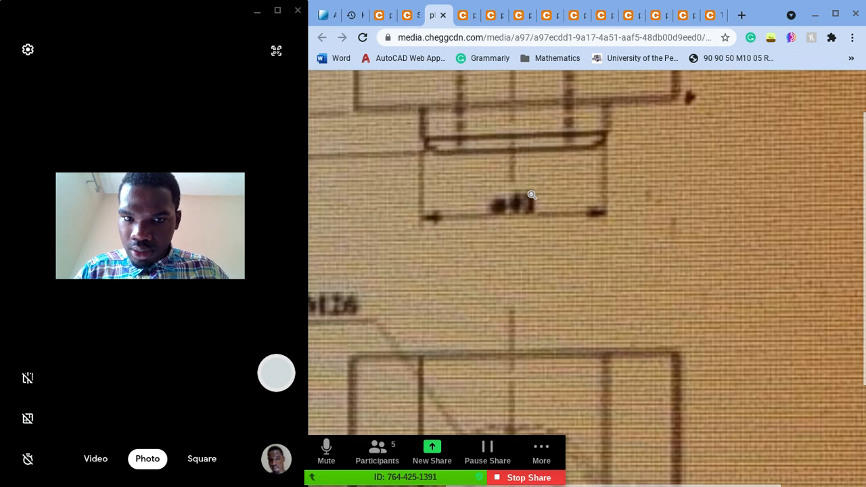
scroll(532, 195, up, 1)
scroll(611, 232, left, 2)
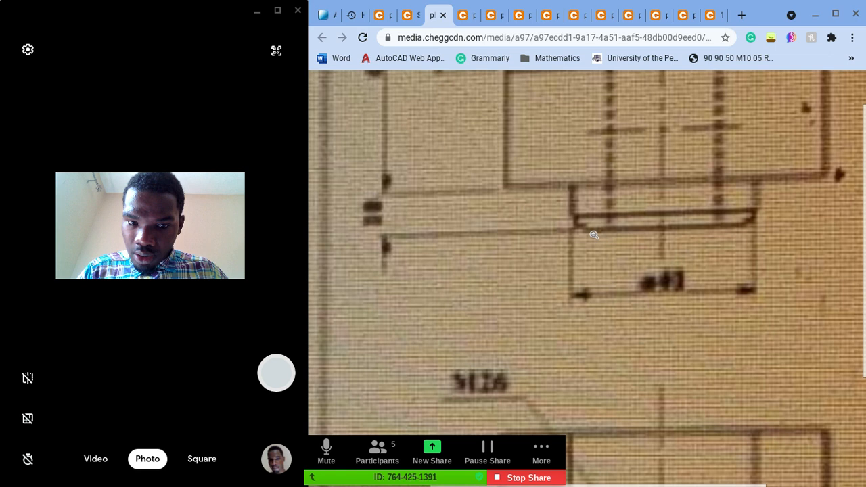
ctrl+scroll(578, 216, up, 2)
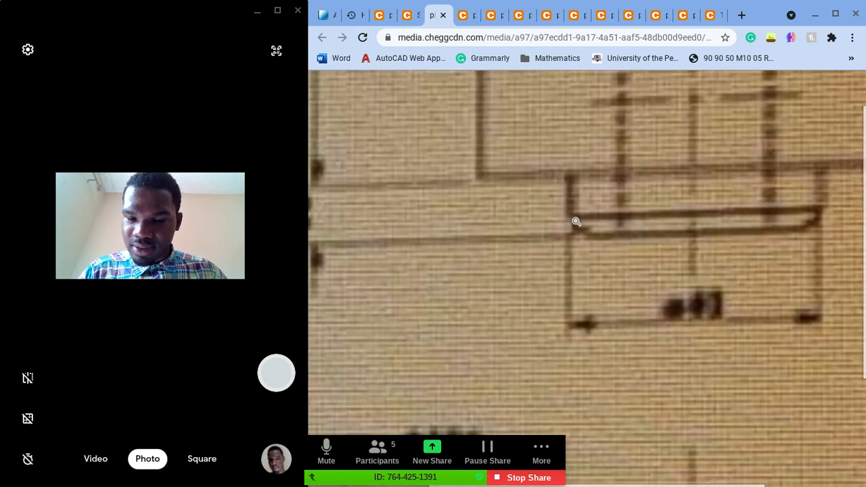
key(ctrl+3)
click(551, 220)
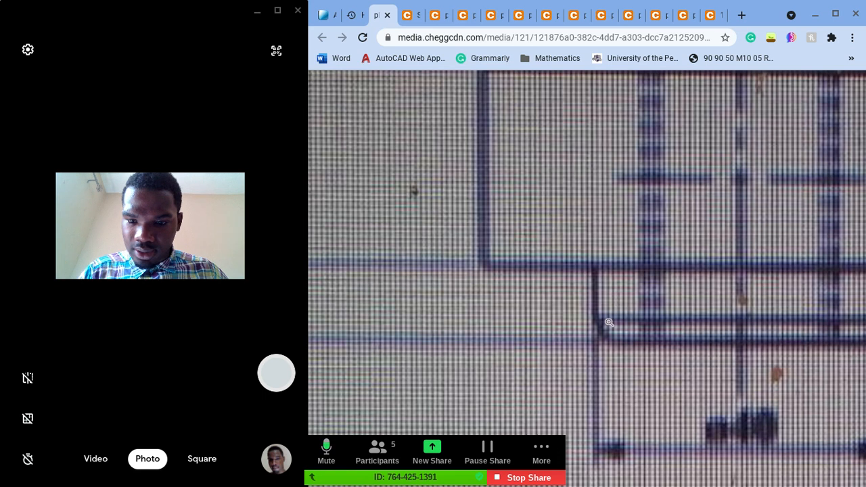
ctrl+scroll(610, 329, down, 4)
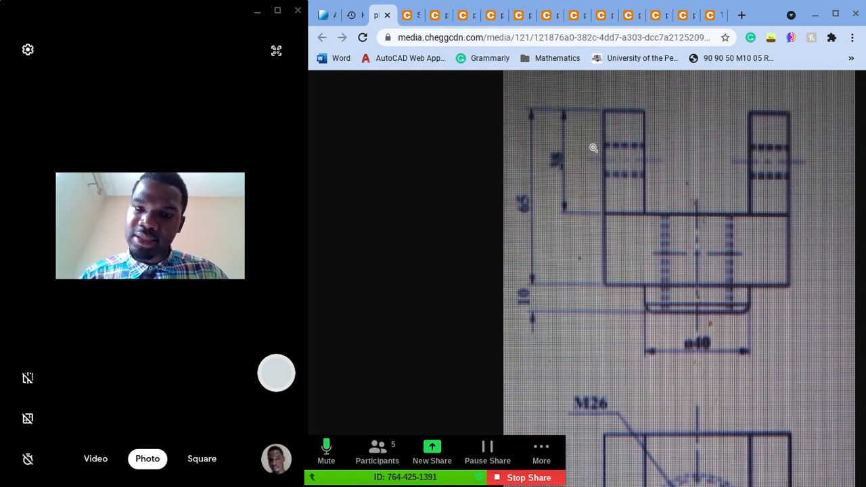
Step: Return to the AutoCAD drawing and enable the Quadrant object snap in the drafting settings
click(326, 14)
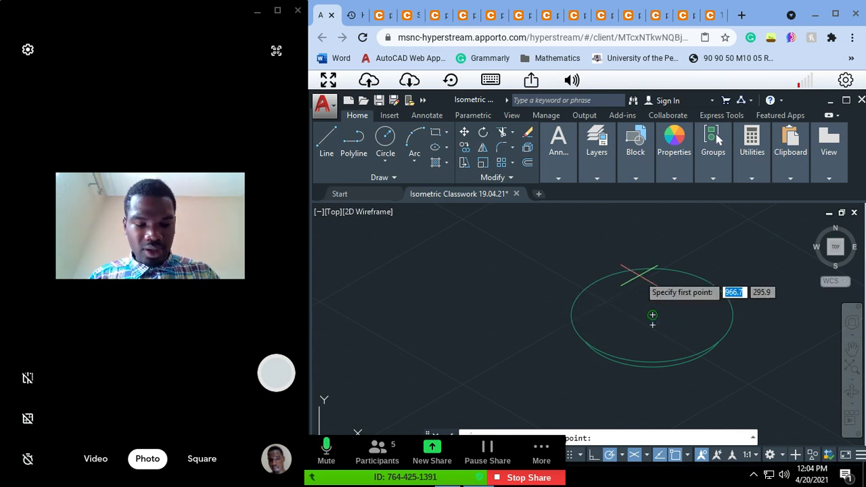
key(Escape)
text(dse)
key(Return)
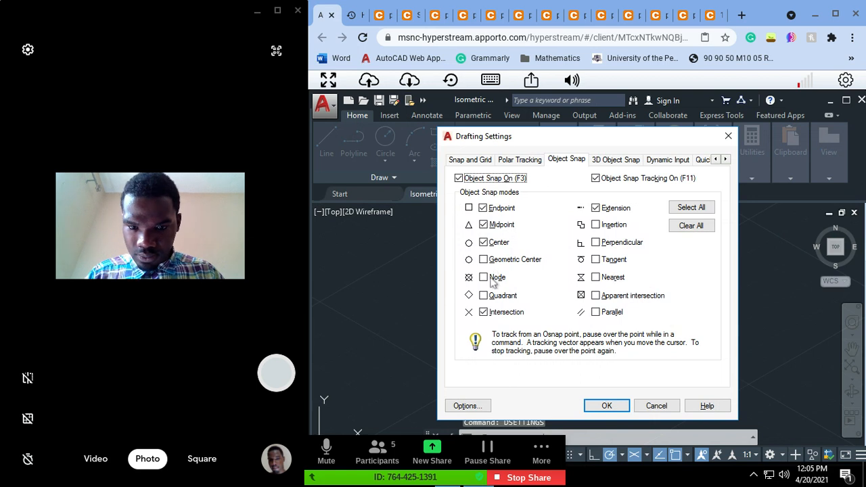
click(596, 405)
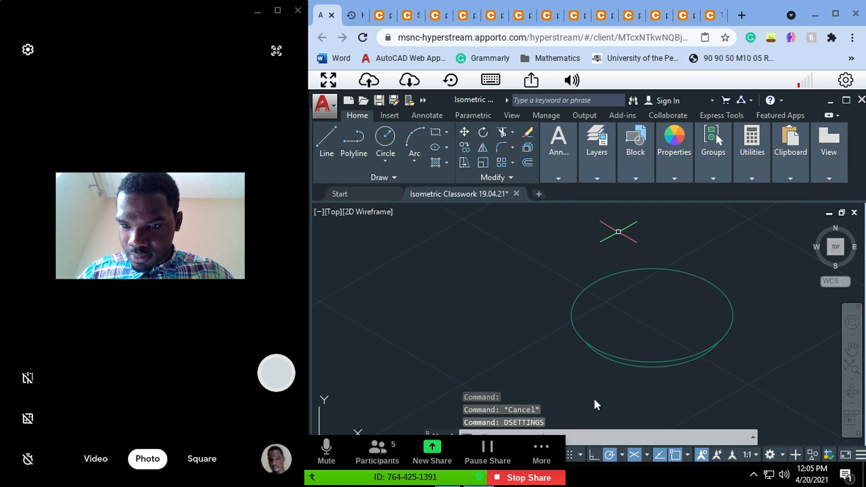
Step: Draw a vertical line 7 units upward from the left quadrant of the boss's larger isocircle
click(326, 145)
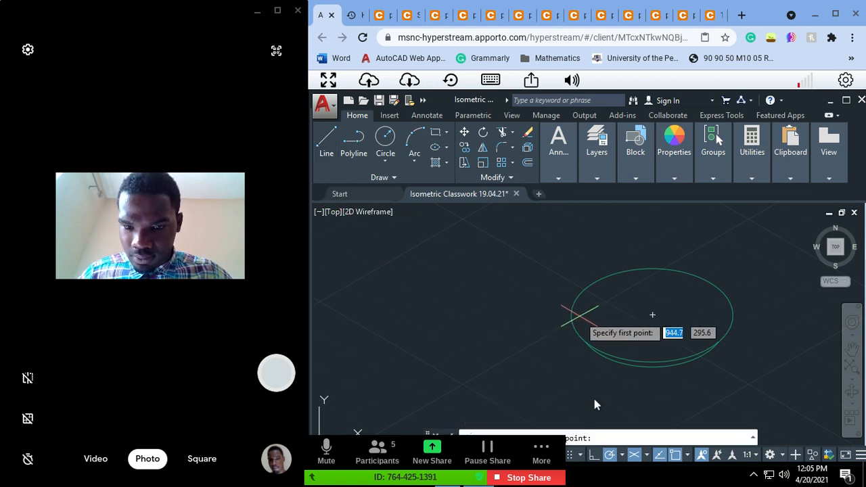
click(573, 314)
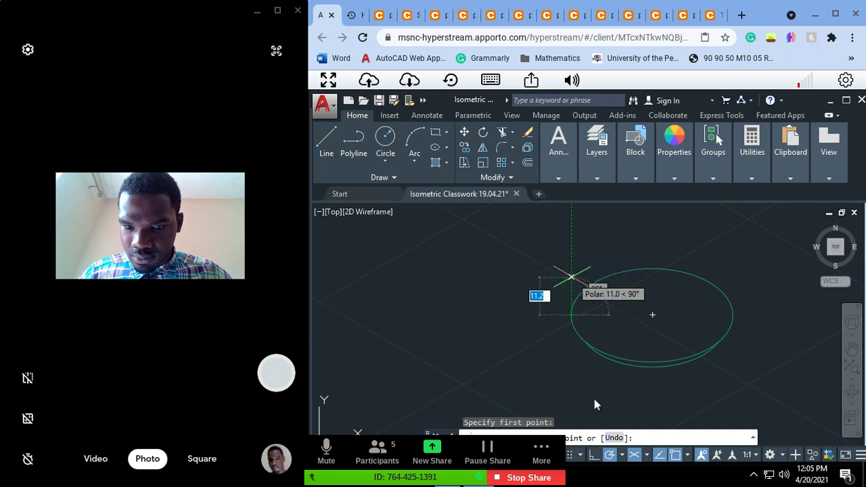
text(7)
key(Return)
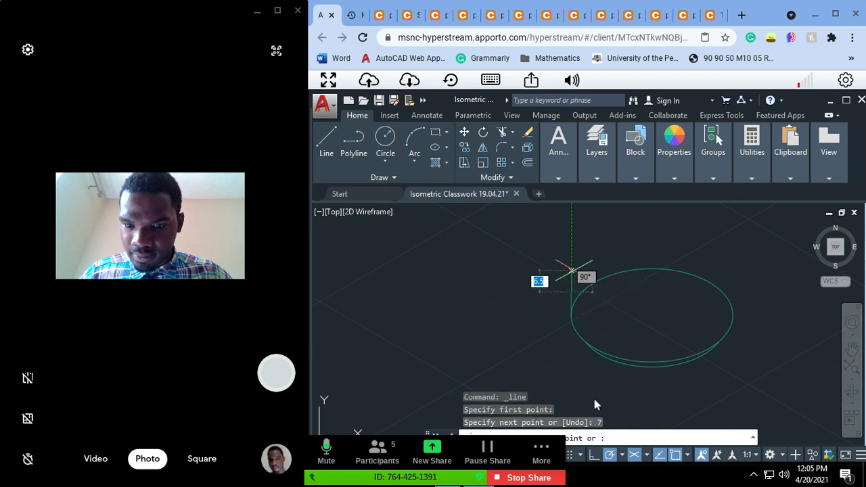
key(Escape)
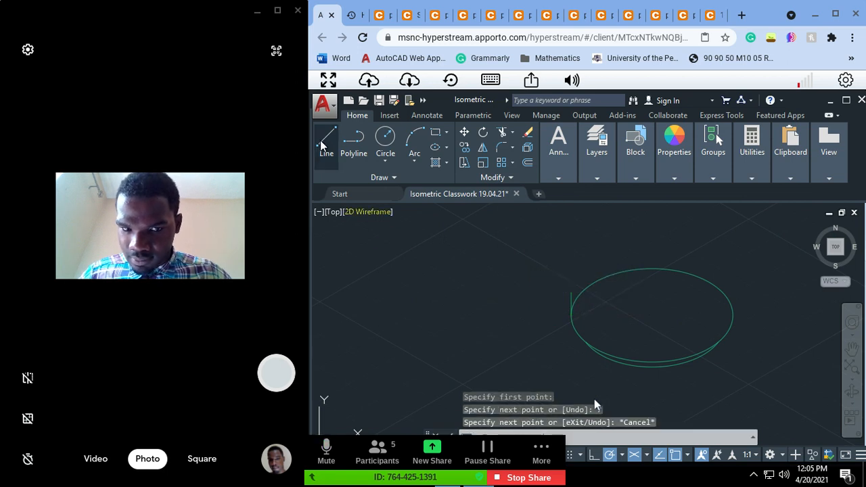
Step: Copy the boss's larger isocircle 7 units straight up, using its center as the base point
click(325, 143)
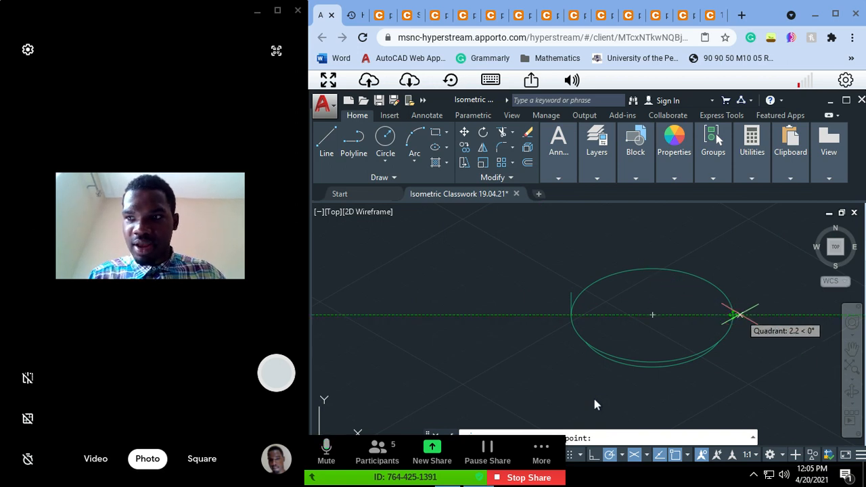
key(Escape)
text(CO)
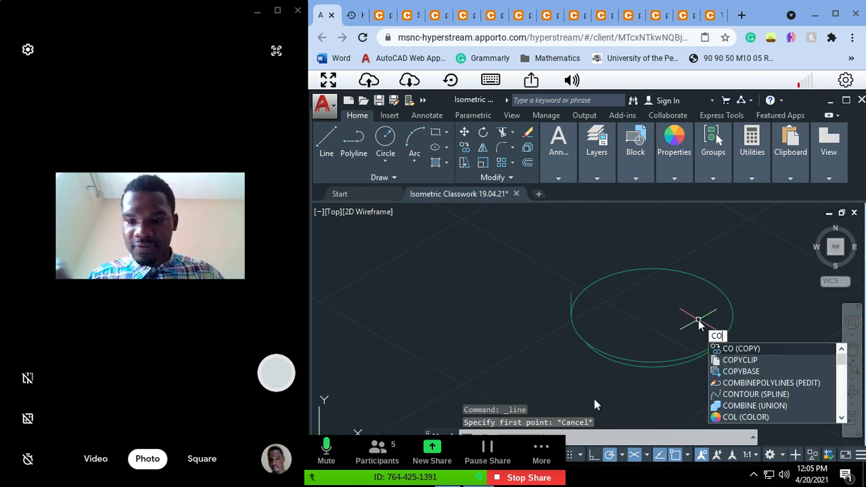
key(Return)
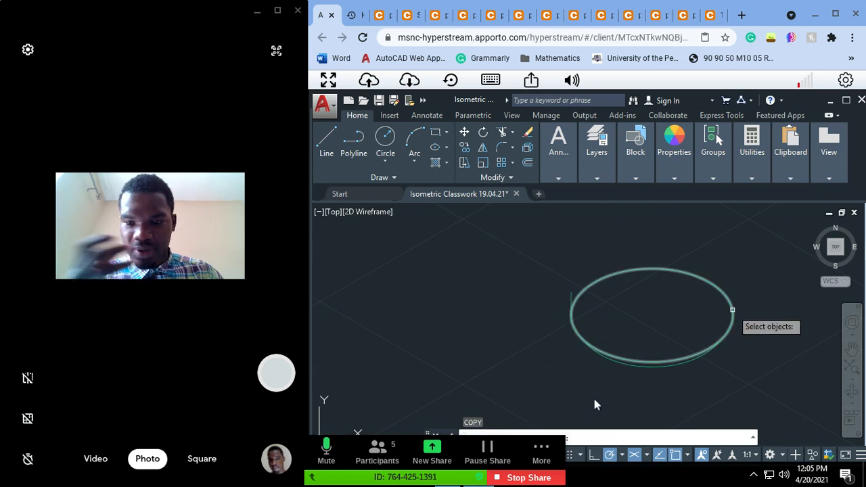
click(733, 310)
click(733, 309)
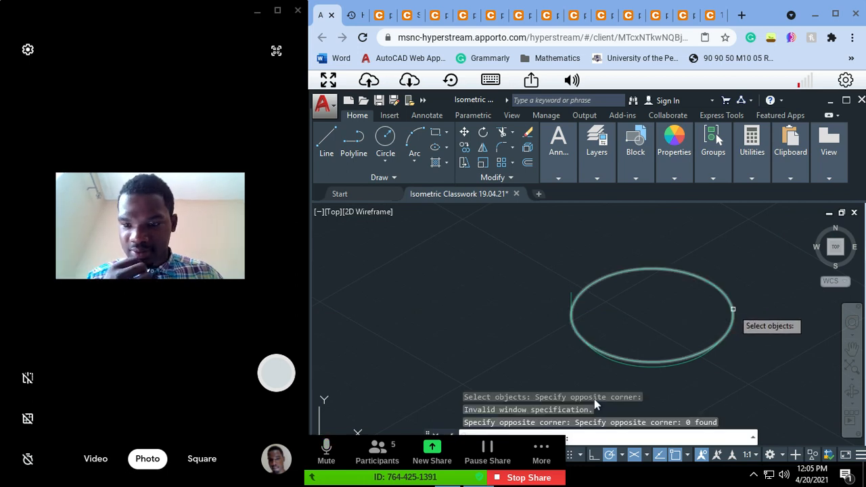
click(732, 310)
key(Return)
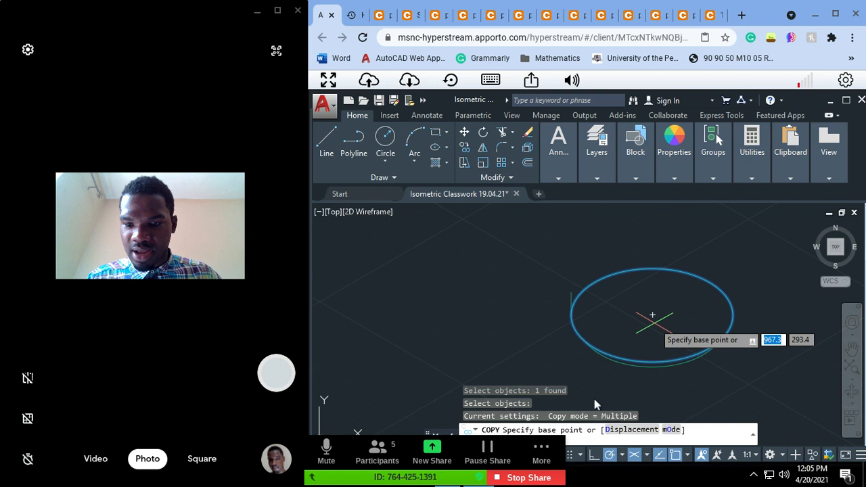
click(653, 314)
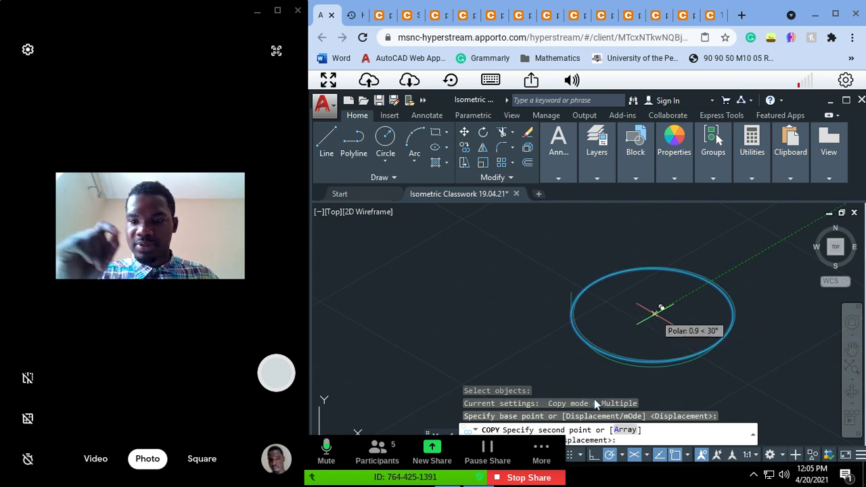
text(7)
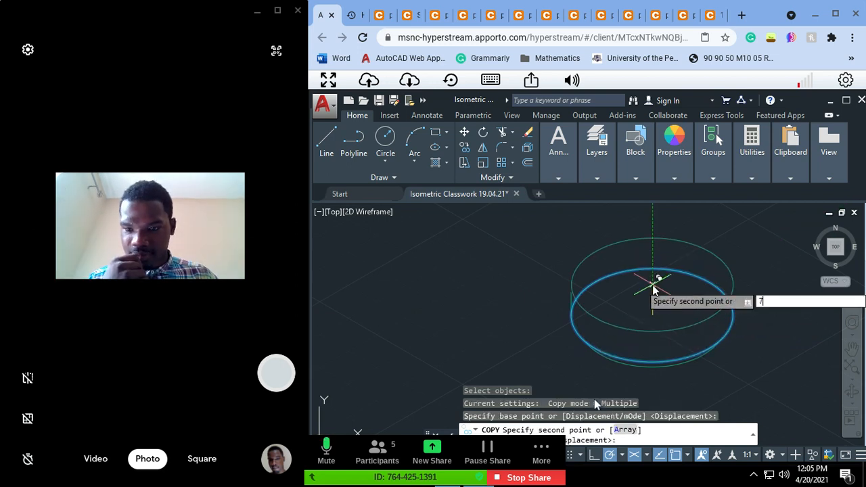
key(Return)
key(Escape)
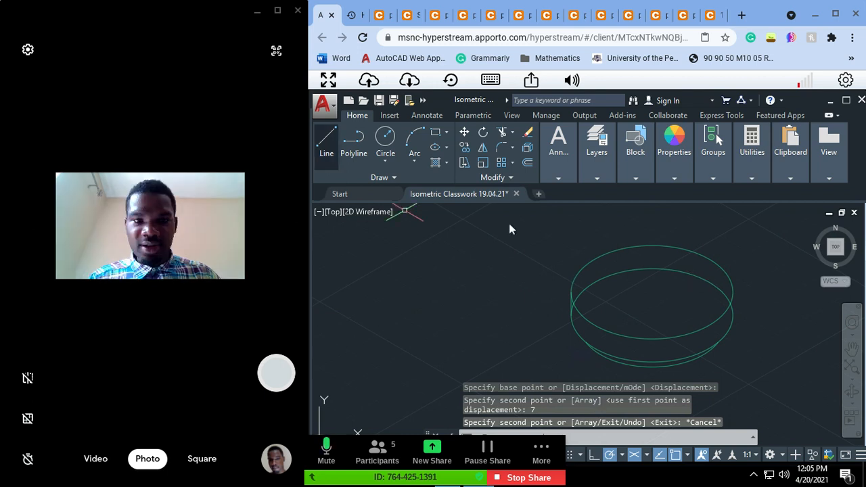
Step: Draw the boss's second vertical side line between the right quadrants of the copied and original isocircles
click(464, 164)
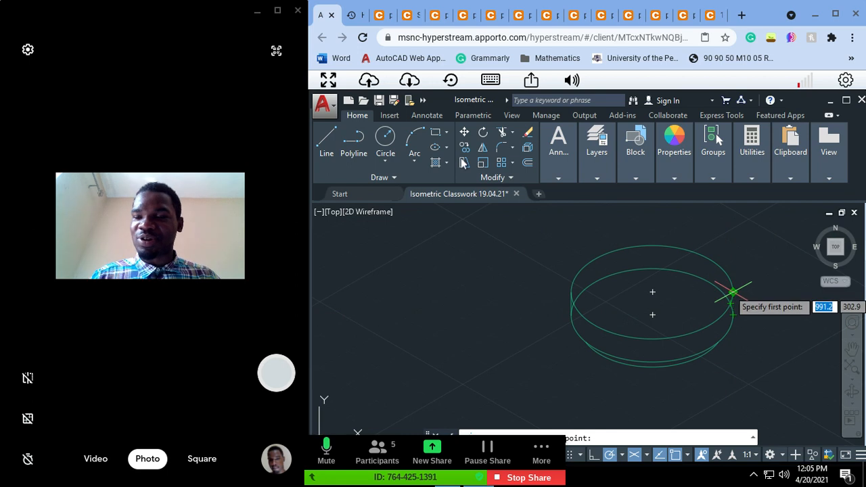
click(732, 293)
click(732, 313)
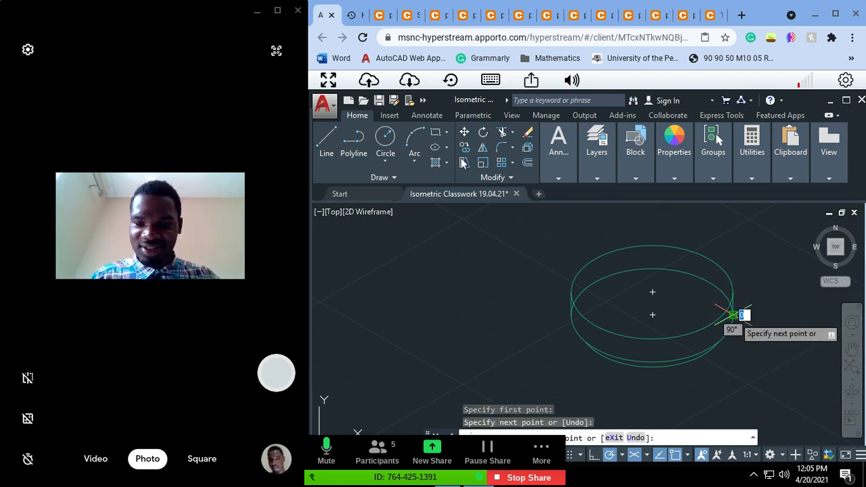
key(Escape)
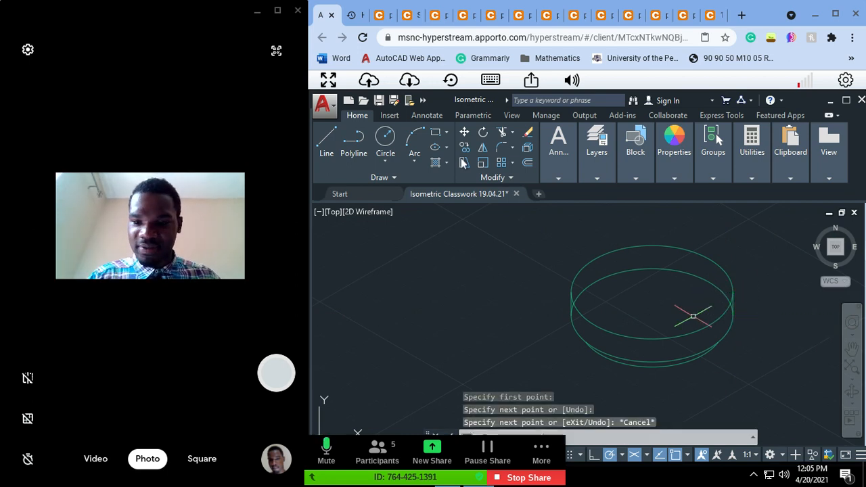
Step: Start trimming the boss's linework, using all objects as cutting edges
text(tr)
key(Return)
key(Return)
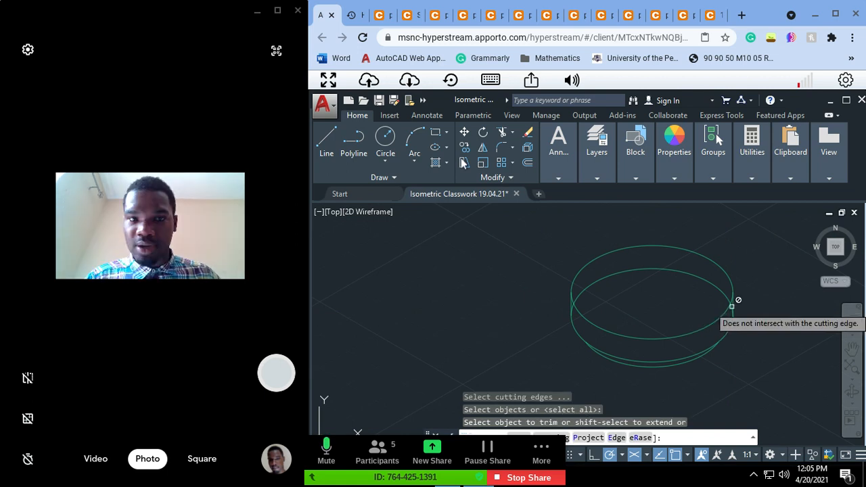
key(super)
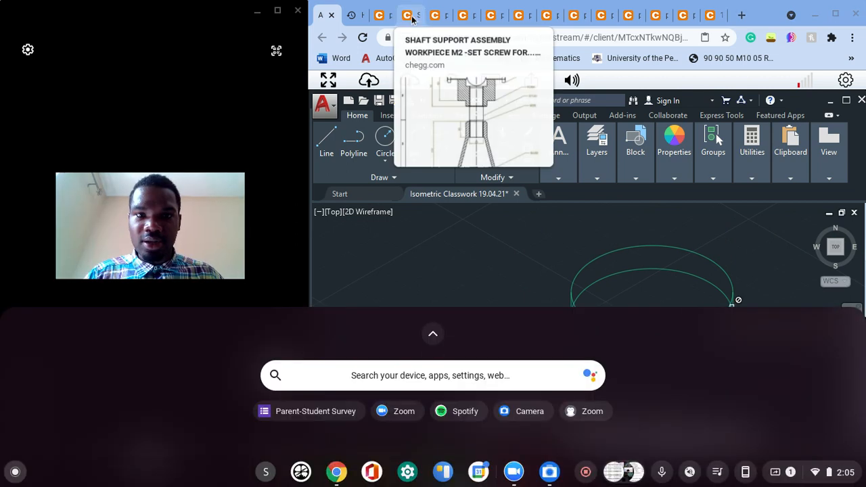
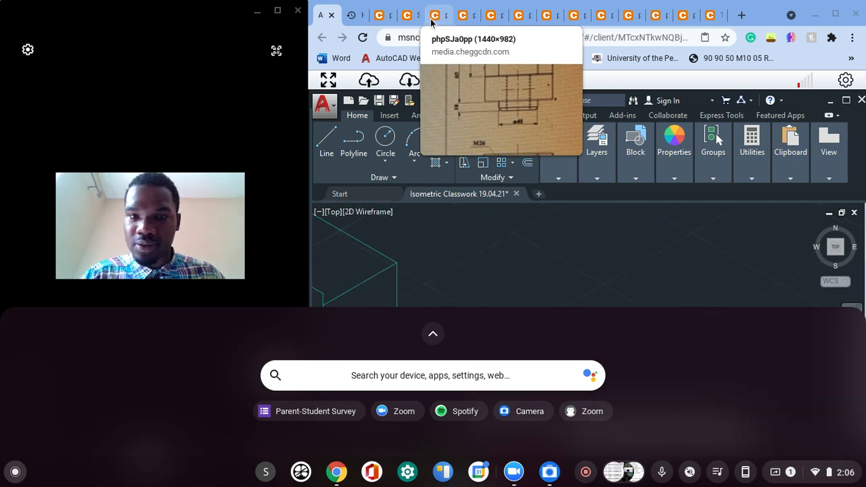
Step: Examine the fork's boss and plan view in the reference image in the browser, and return to the AutoCAD drawing
click(431, 19)
click(724, 291)
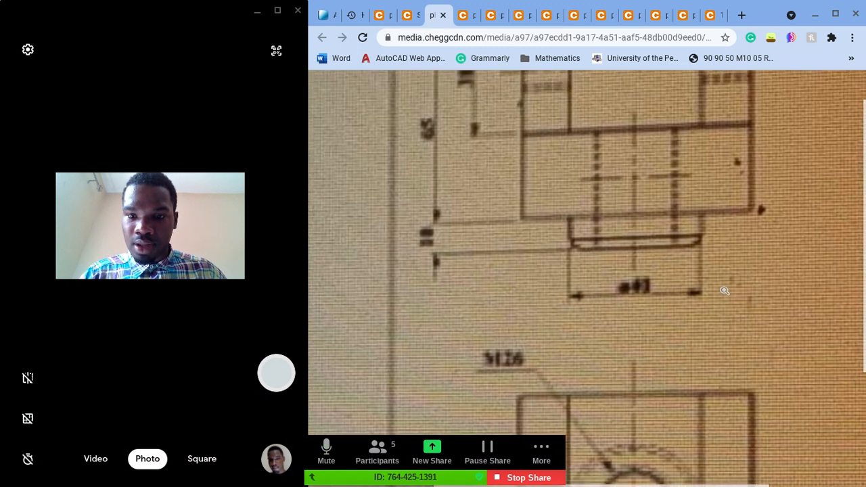
scroll(709, 206, down, 3)
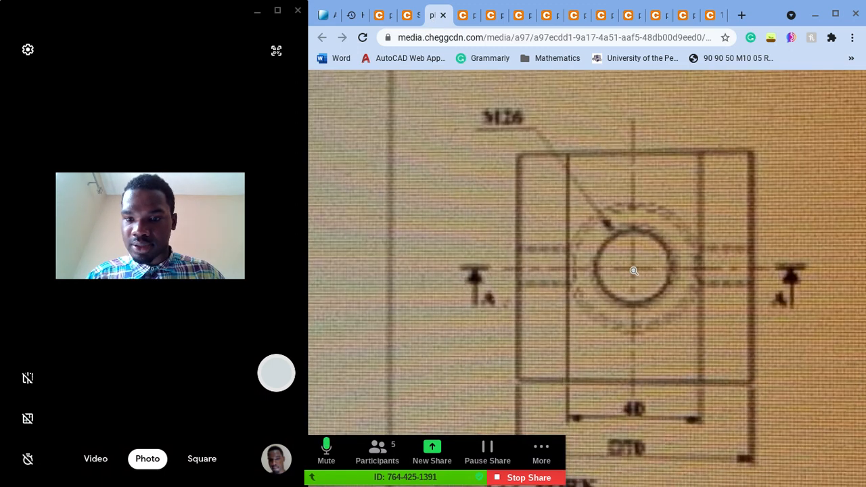
ctrl+scroll(665, 268, down, 3)
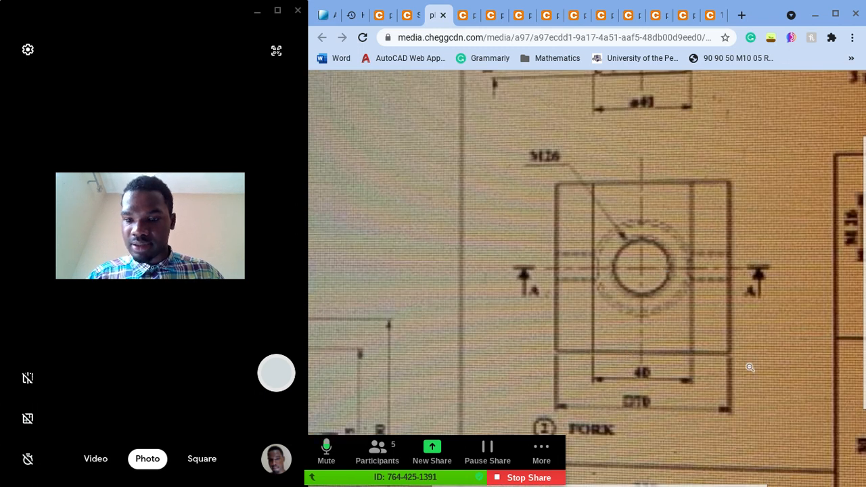
ctrl+scroll(750, 367, down, 2)
scroll(750, 367, up, 1)
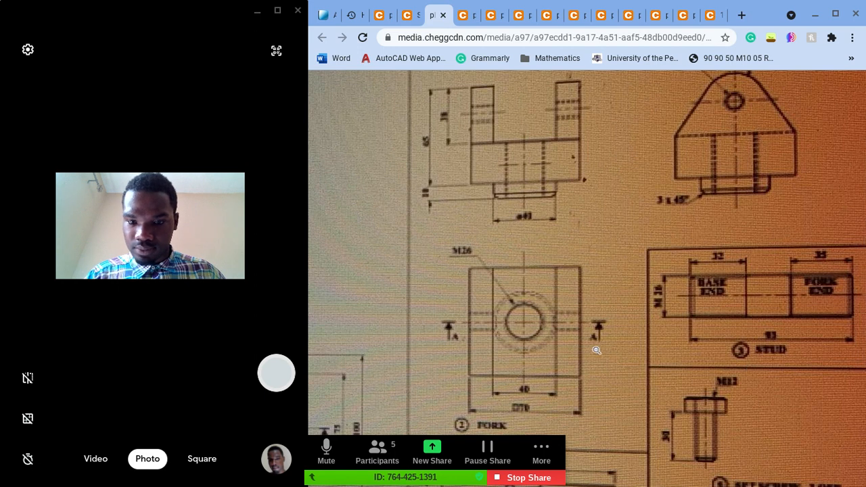
click(322, 14)
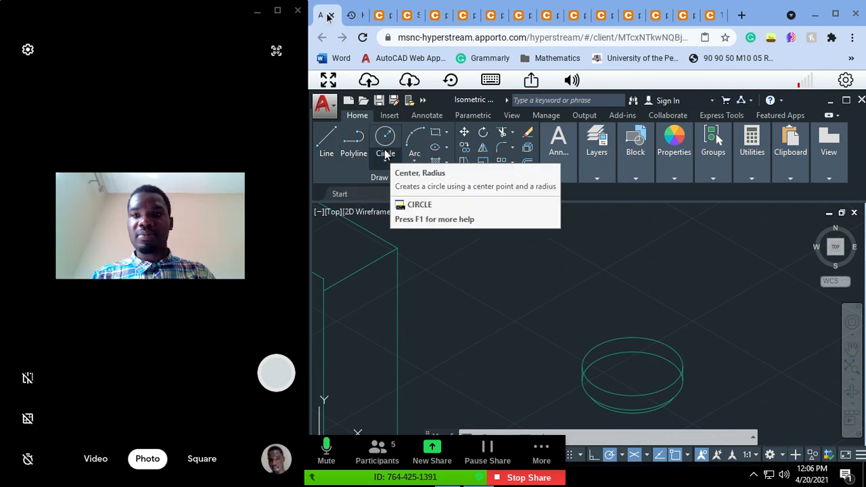
Step: Draw a 70-unit horizontal line rightward from the center of the boss's upper isocircle
click(327, 142)
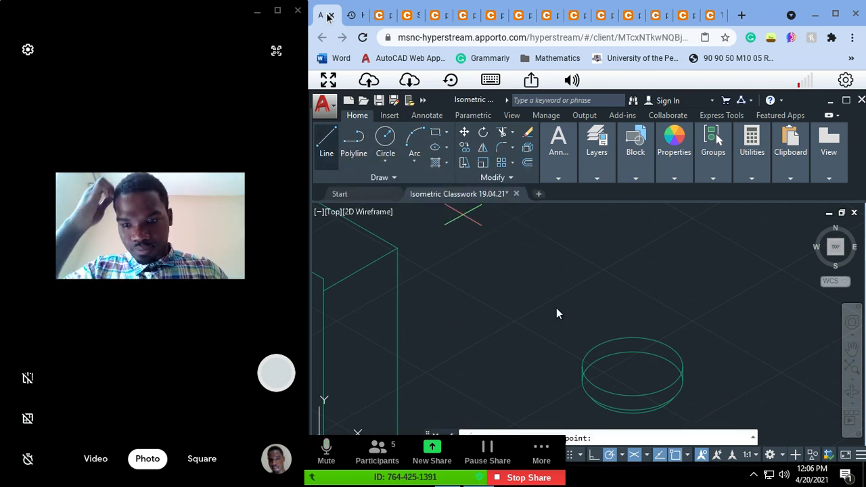
click(633, 367)
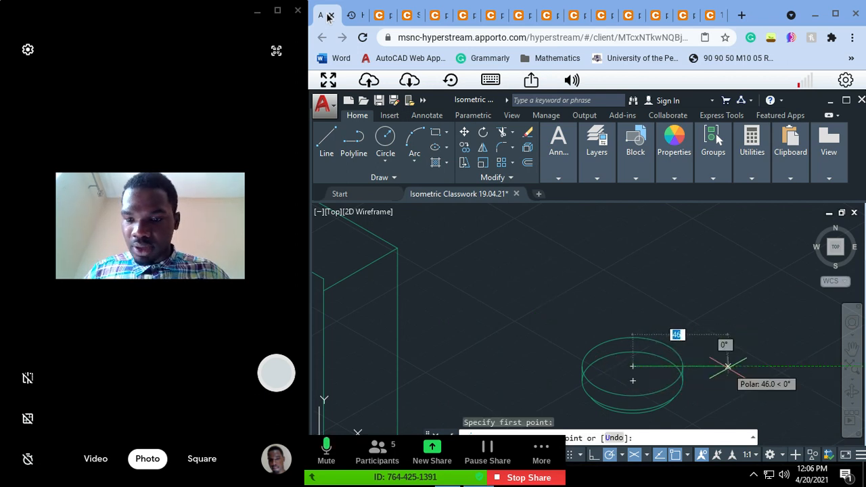
text(70)
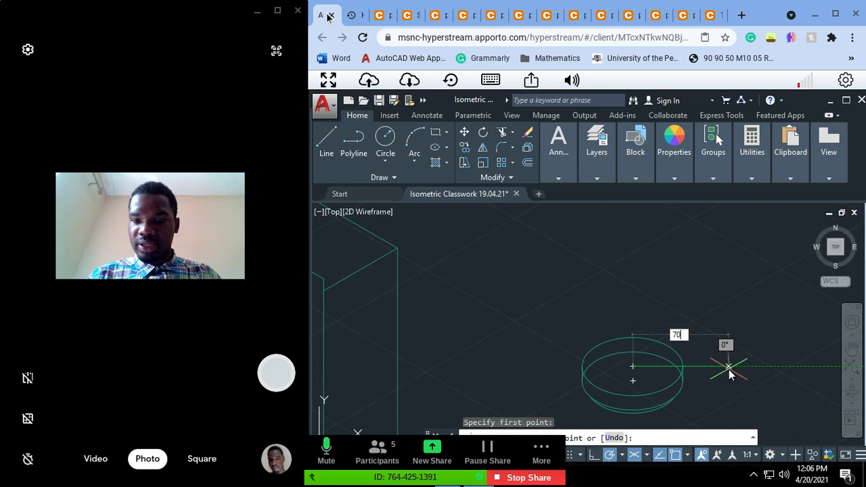
key(Return)
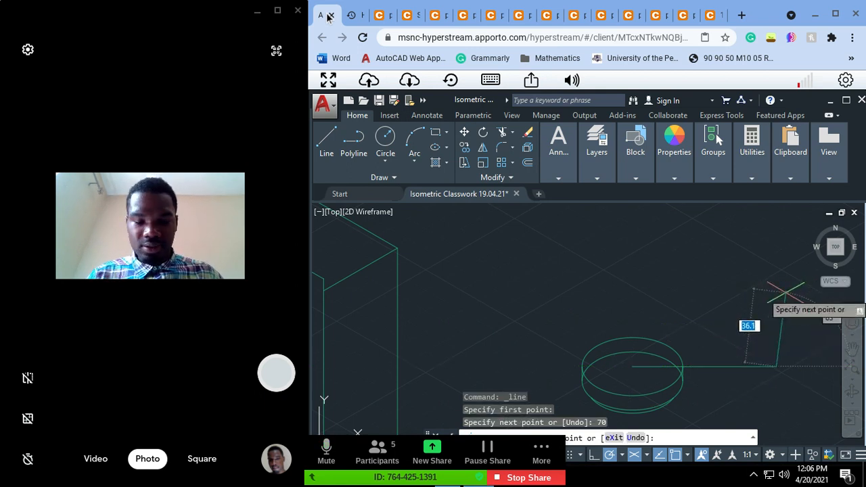
key(Escape)
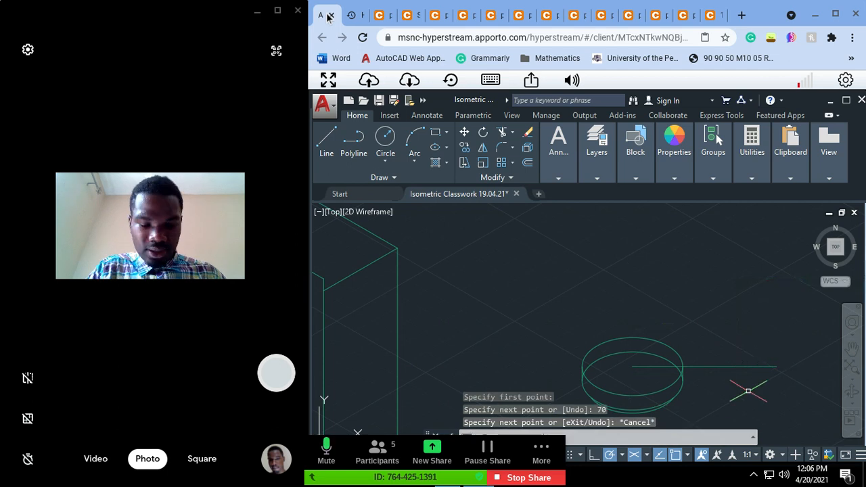
key(Escape)
Step: Erase the horizontal line drawn from the center of the boss's upper isocircle
click(726, 367)
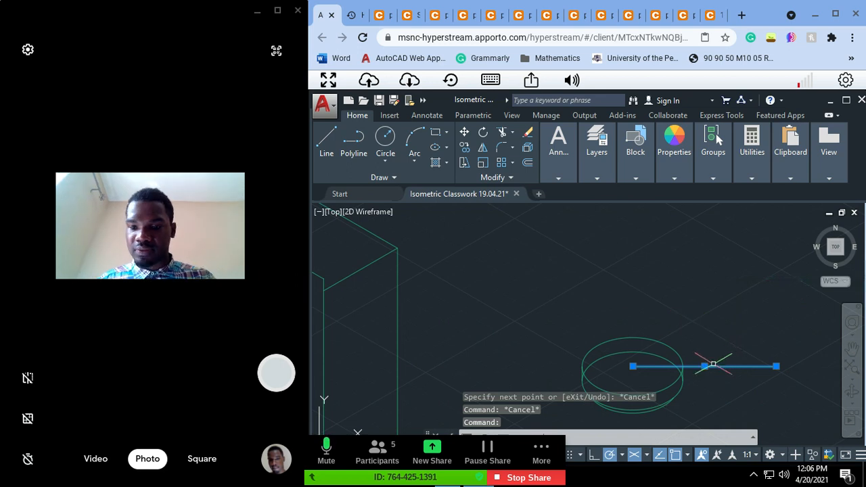
click(713, 366)
click(713, 366)
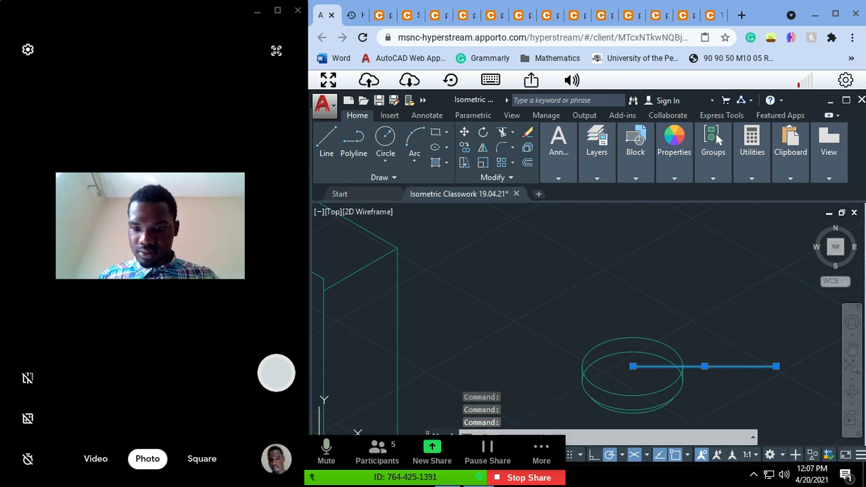
click(704, 366)
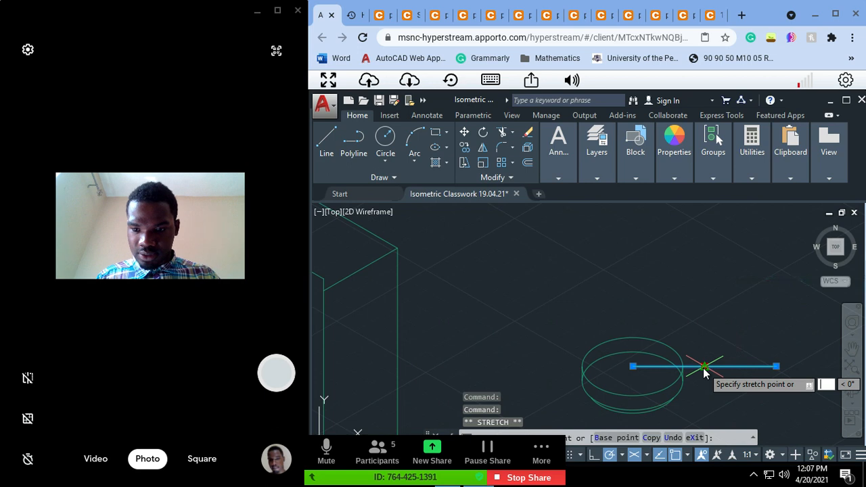
key(Escape)
key(Escape)
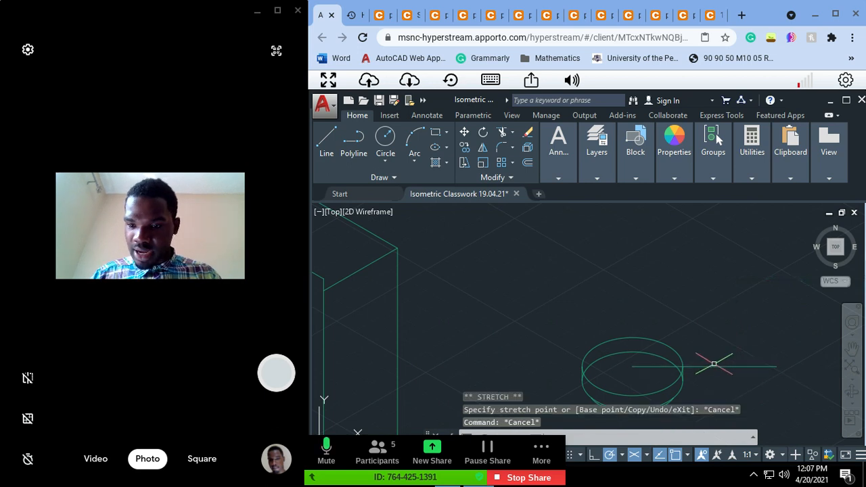
click(727, 295)
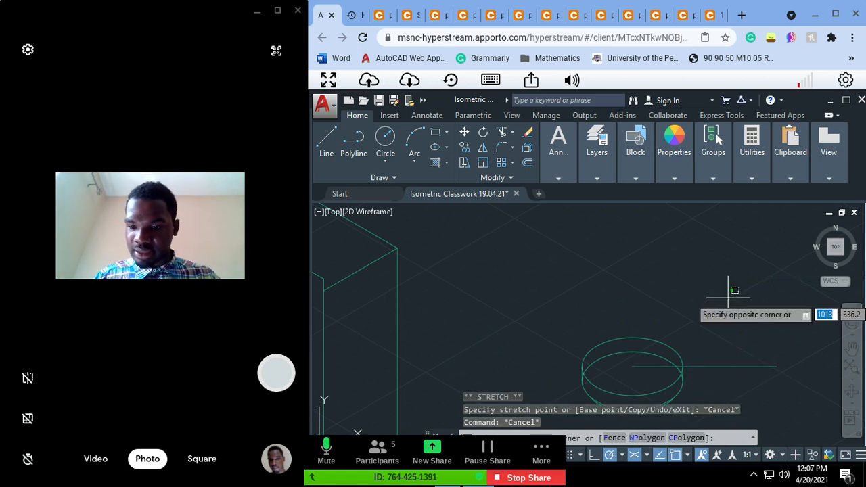
key(Escape)
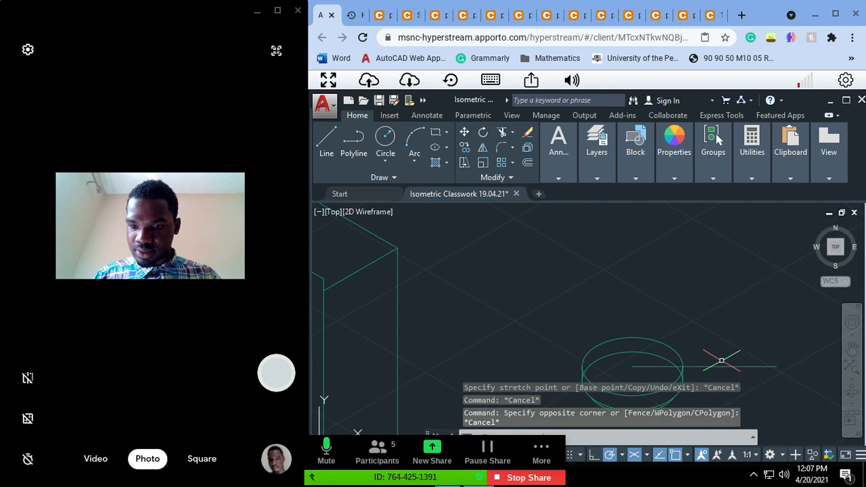
click(722, 365)
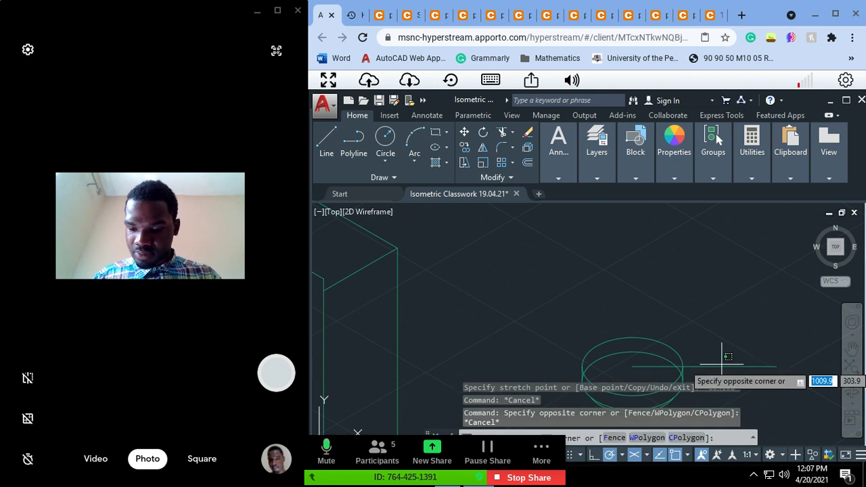
click(714, 372)
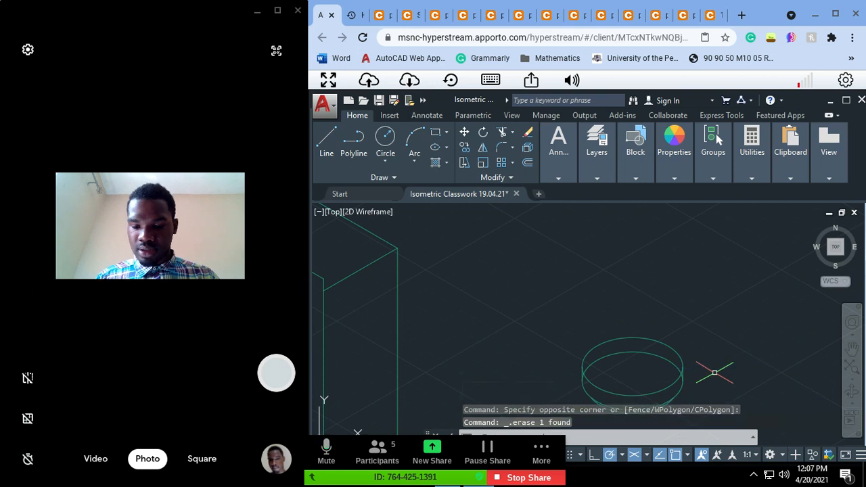
key(Escape)
key(Escape)
Step: Compare the fork's front view and its height and boss dimensions in the two reference images, and return to the AutoCAD drawing
text(pa)
key(Return)
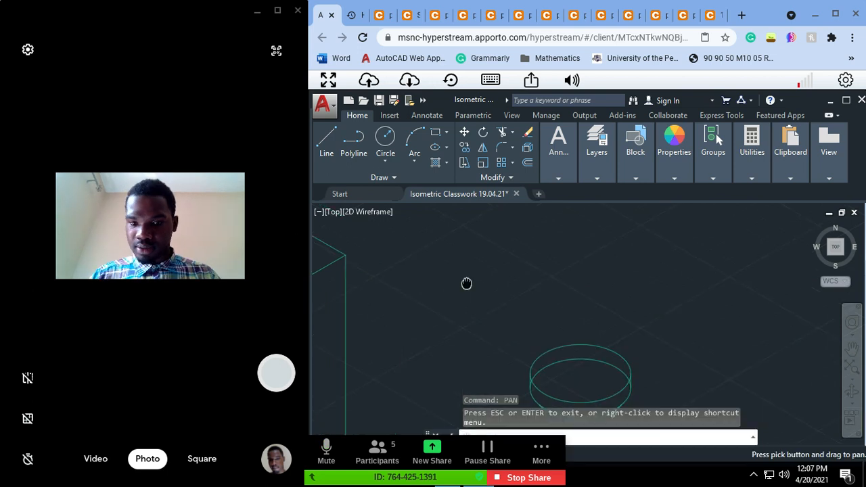
drag(466, 282, 340, 323)
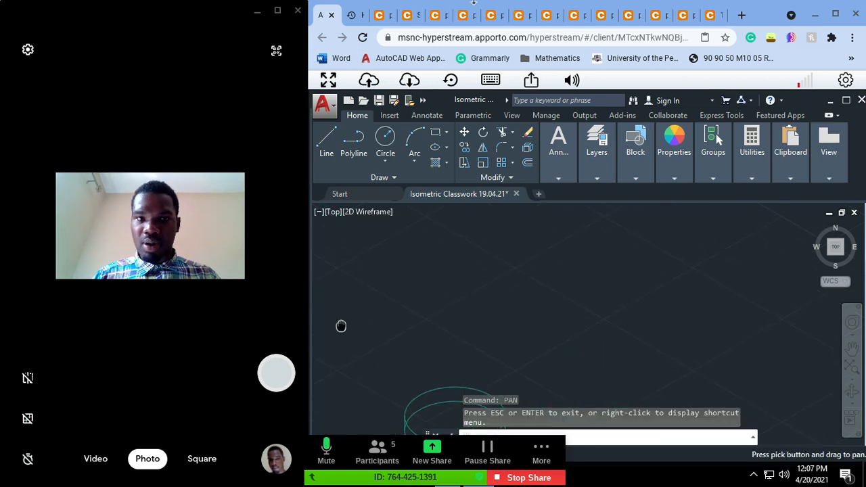
key(Escape)
key(Escape)
key(Escape)
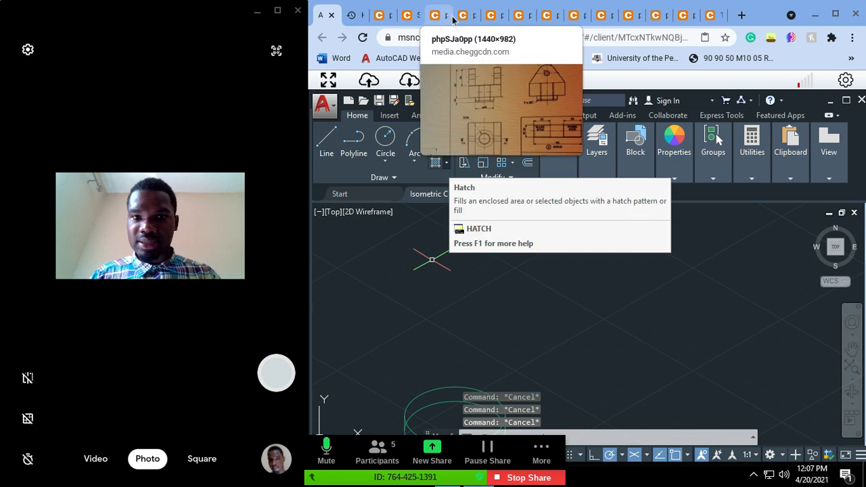
click(453, 20)
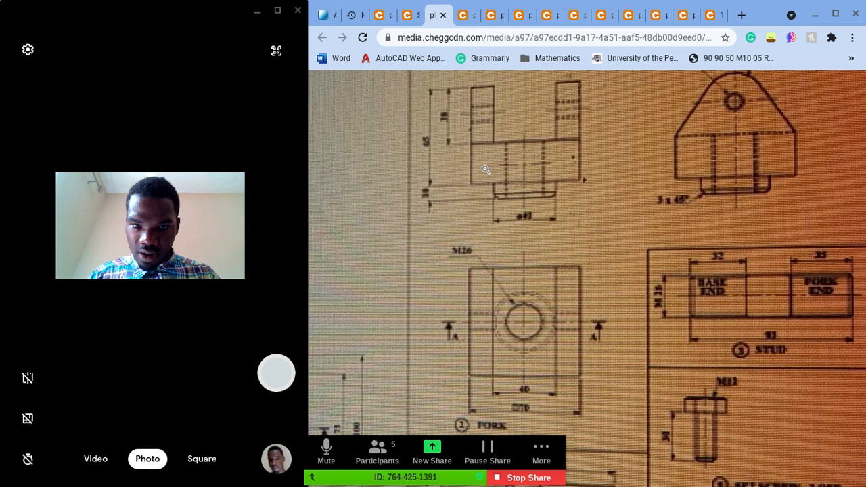
click(466, 140)
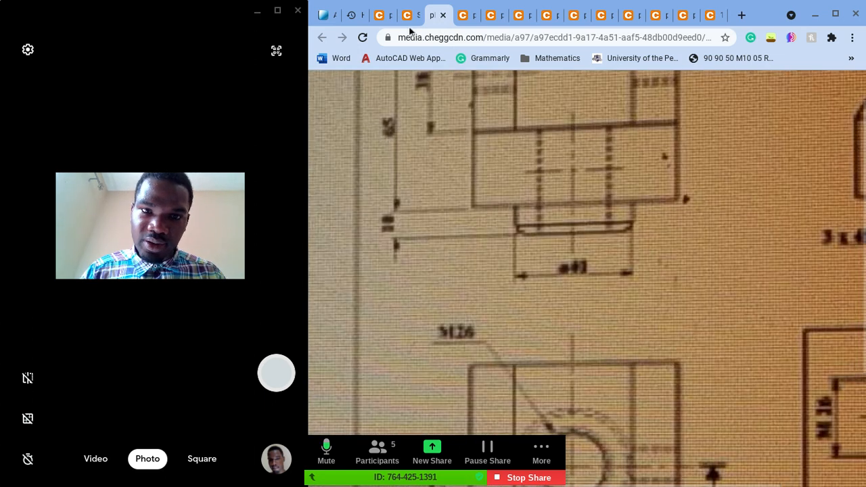
click(408, 17)
click(382, 19)
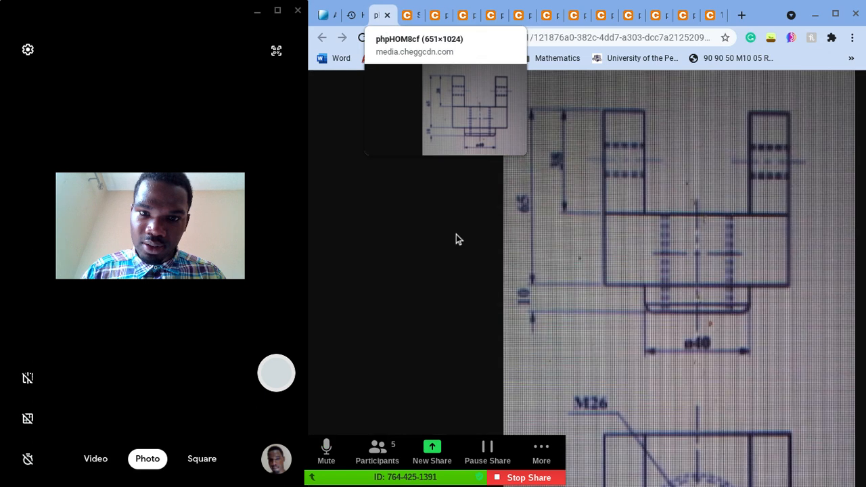
click(536, 241)
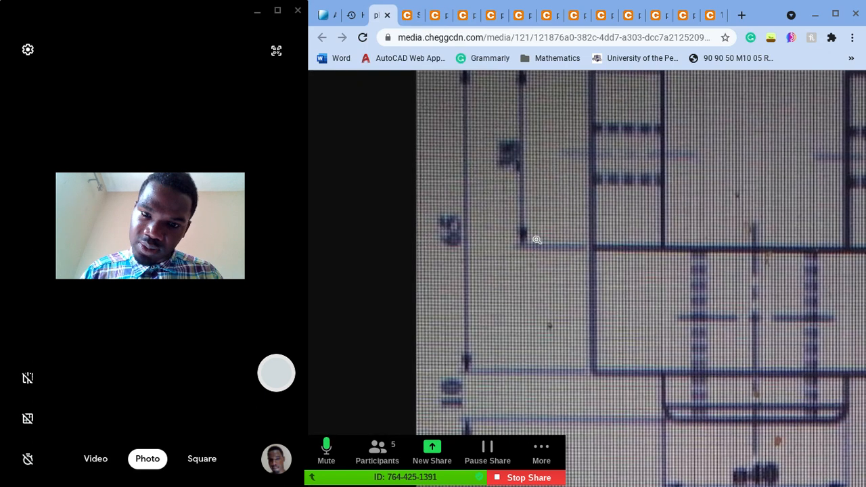
click(536, 240)
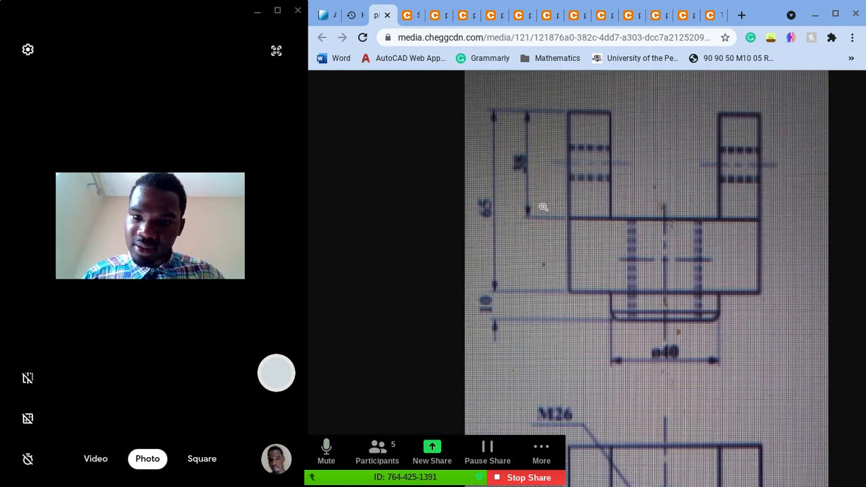
ctrl+scroll(544, 208, up, 5)
ctrl+scroll(544, 207, down, 4)
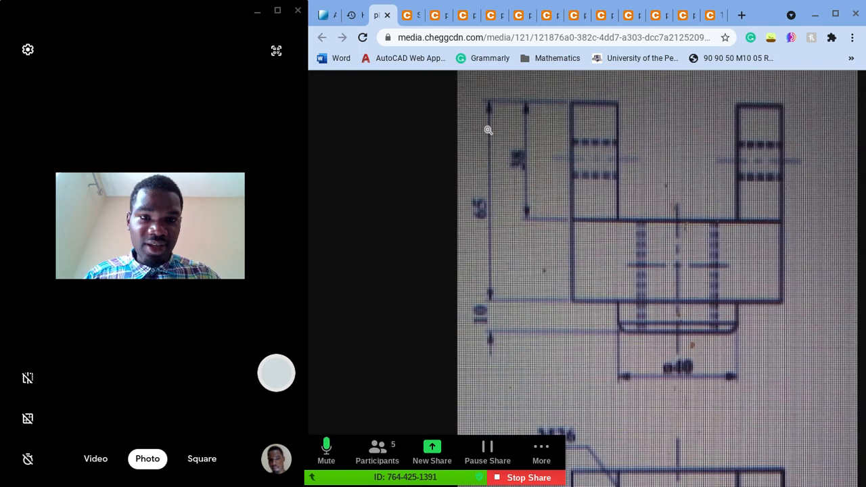
click(325, 16)
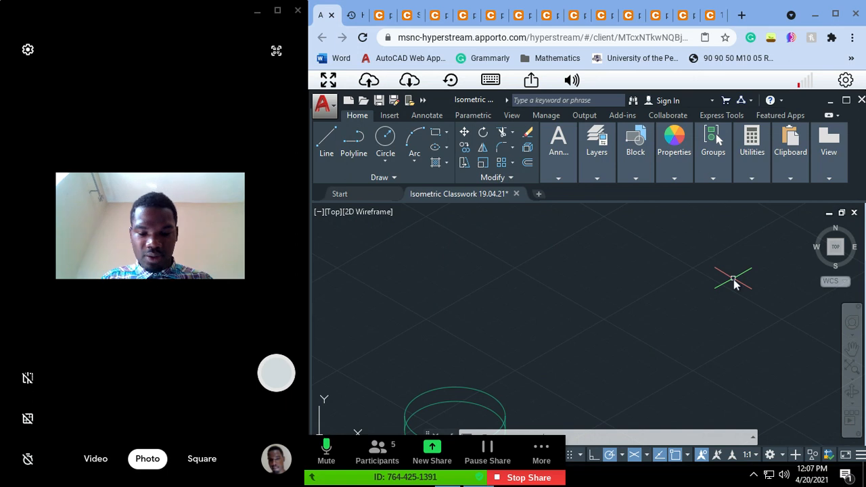
Step: Try to draw a 70-unit horizontal line and a 70-unit vertical line down from its right end in the empty area beside the boss
key(Escape)
key(Escape)
key(Escape)
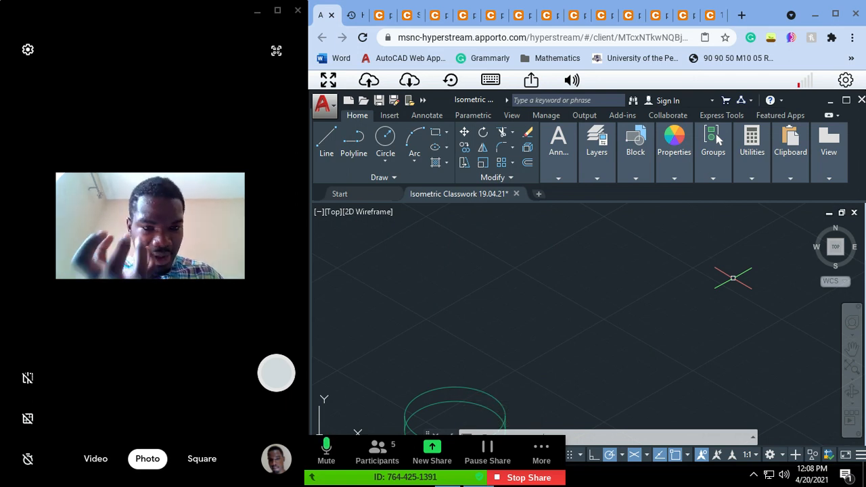
click(323, 147)
click(565, 254)
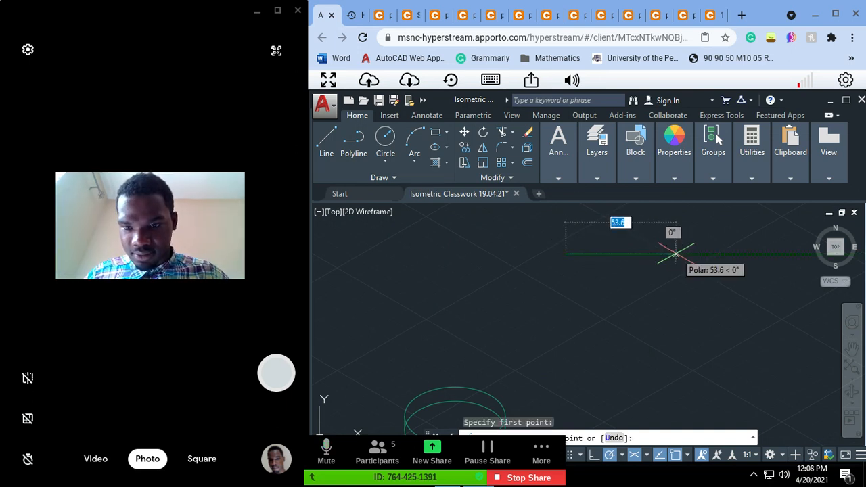
text(70)
key(Return)
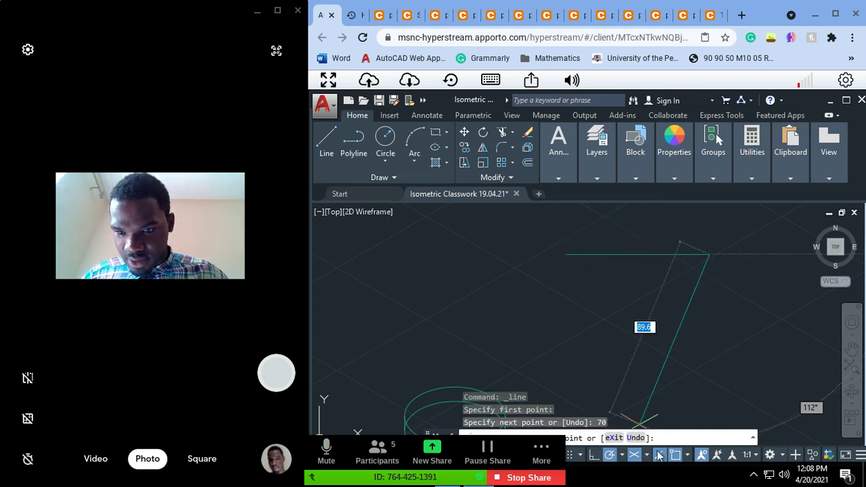
text(70)
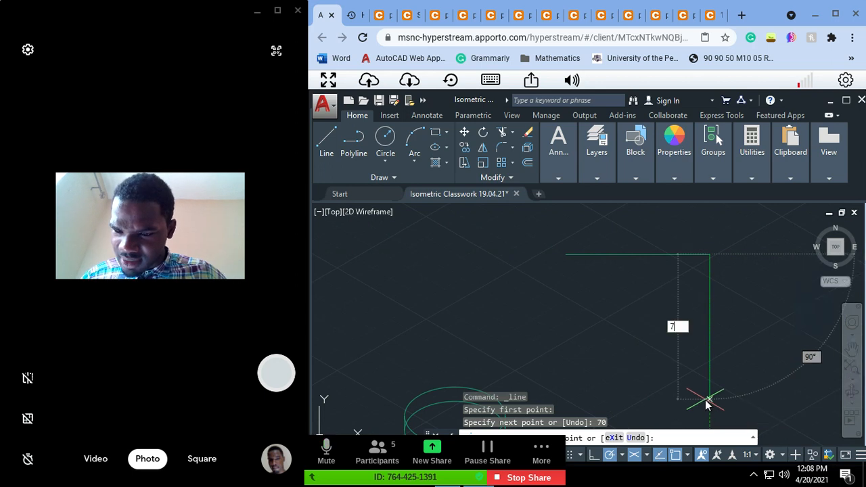
key(Return)
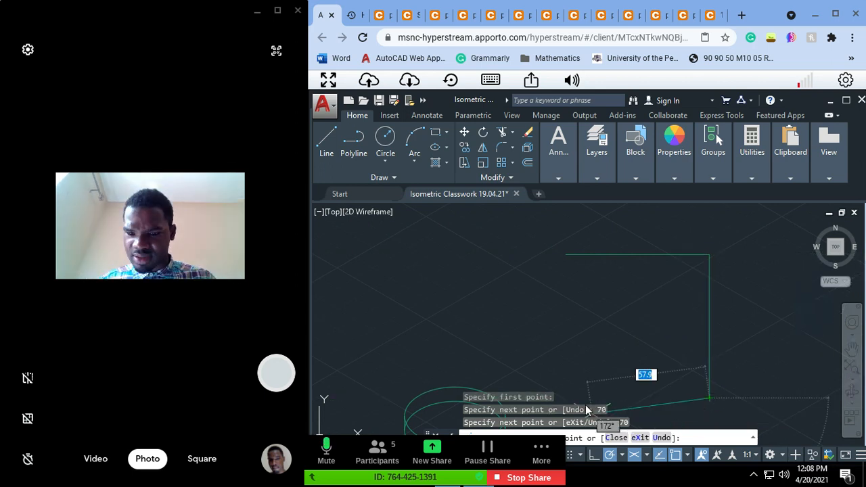
key(Escape)
key(ctrl+z)
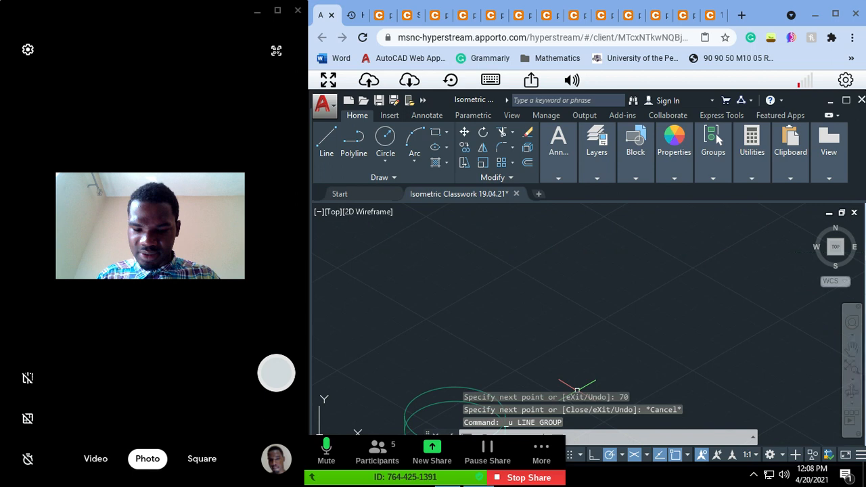
Step: Draw a 70-unit isometric line at 30° up to the right in the empty area beside the boss
text(l)
key(Return)
click(675, 142)
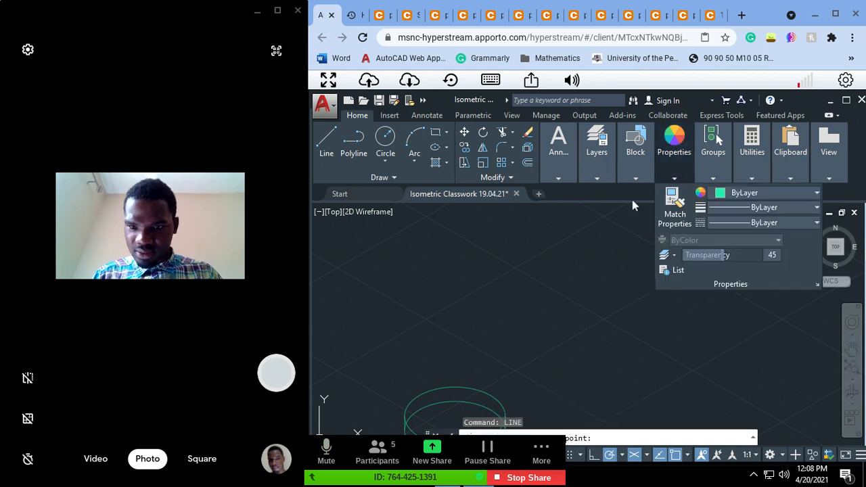
click(563, 273)
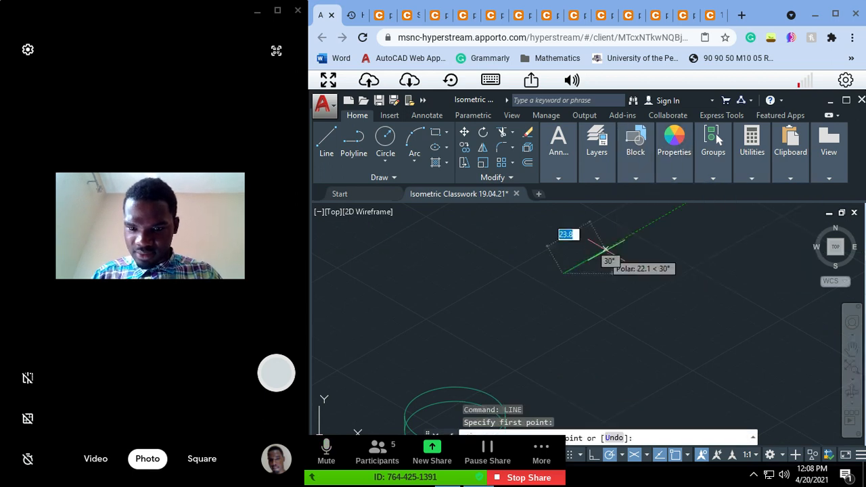
text(70)
key(Return)
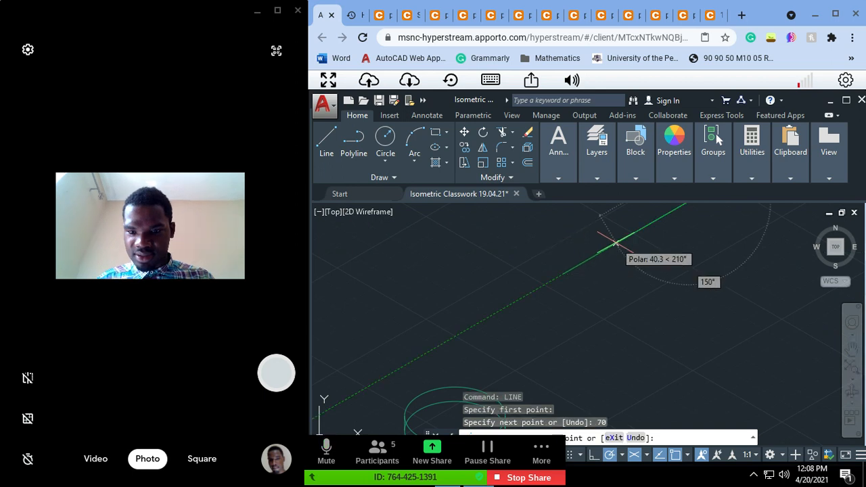
key(Escape)
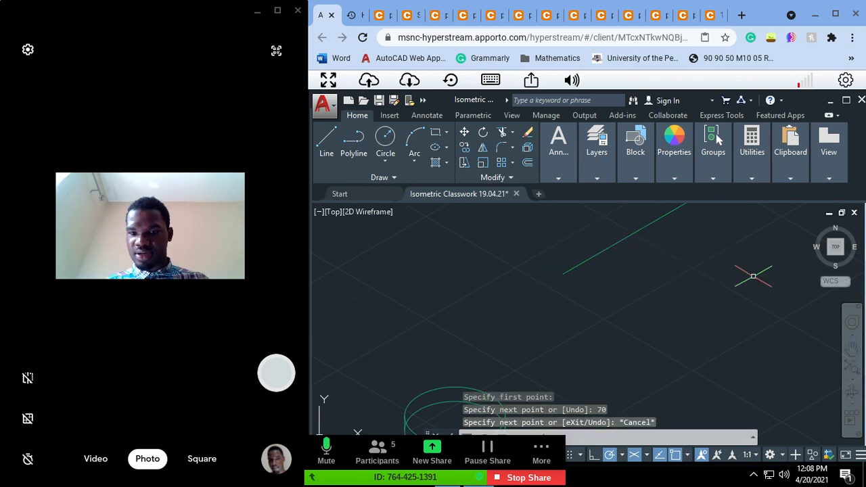
Step: Add two more 70-unit sides from the line's lower end, one down to the right at 330° and one up to the right at 30°
click(332, 146)
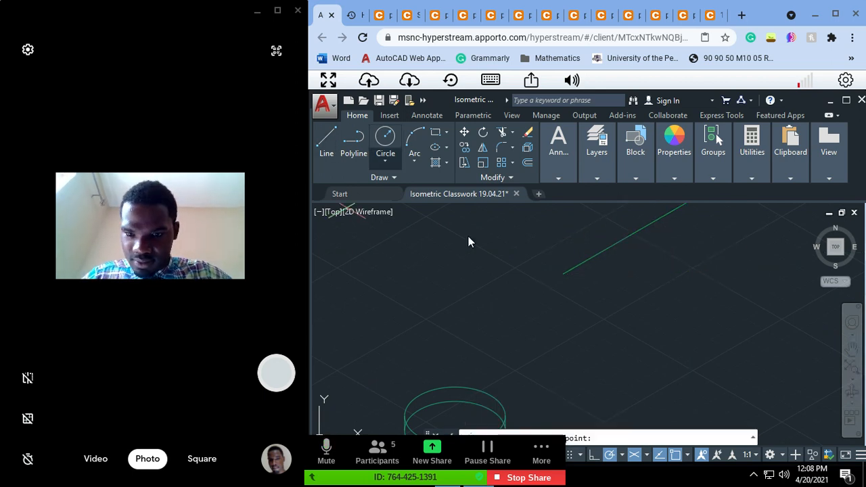
click(563, 273)
text(70)
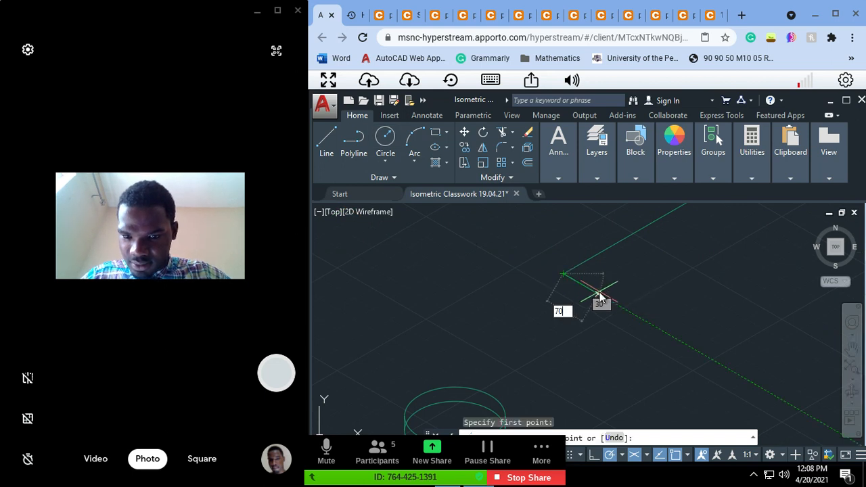
key(Return)
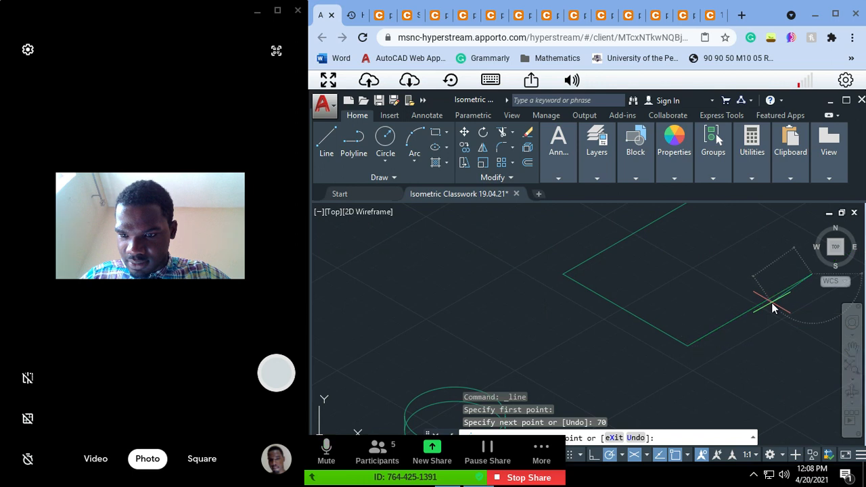
text(70)
key(Return)
click(674, 156)
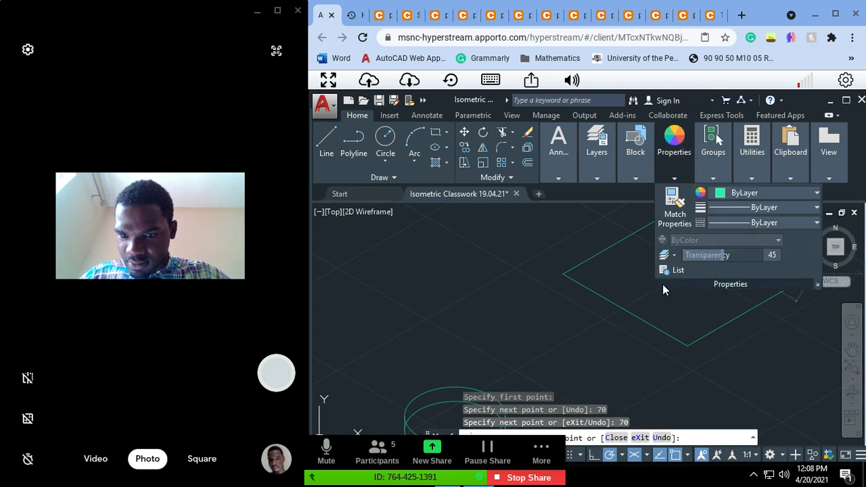
key(Escape)
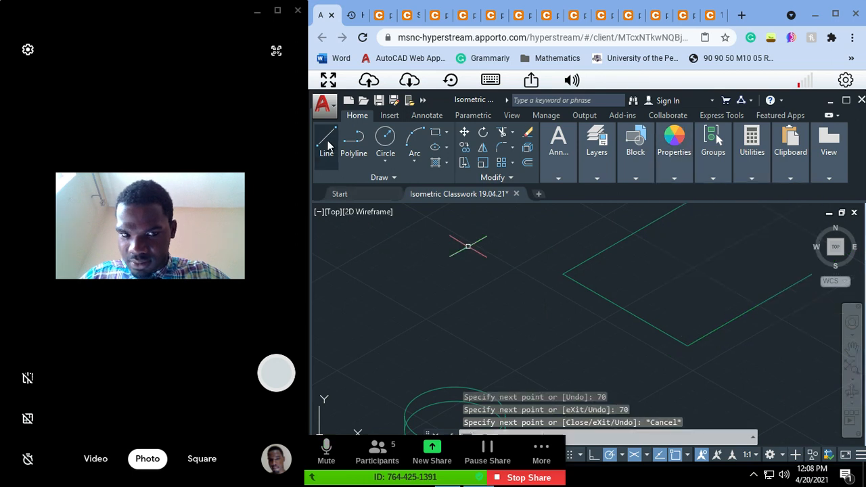
Step: Close the isometric square with a 70-unit line from the open right corner back to the upper corner
click(328, 145)
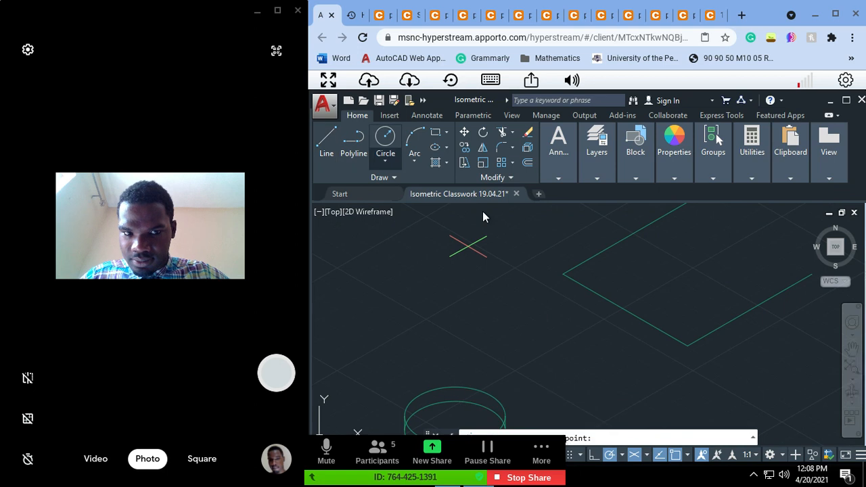
click(815, 275)
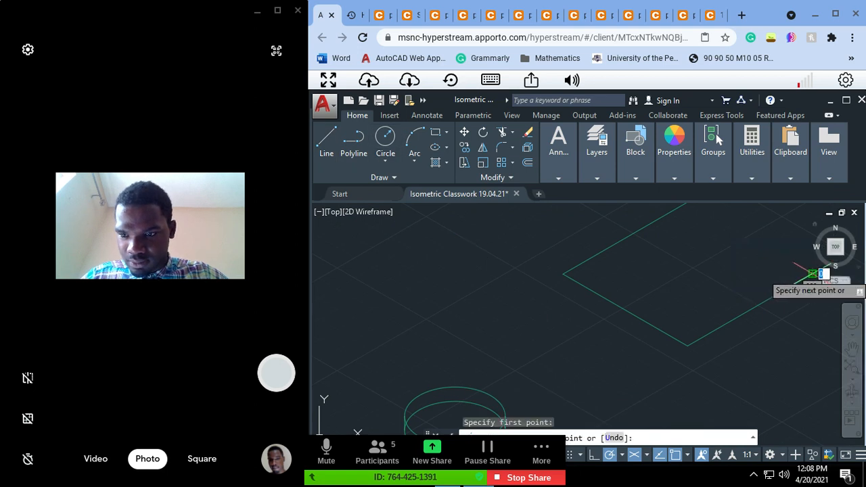
text(70)
key(Return)
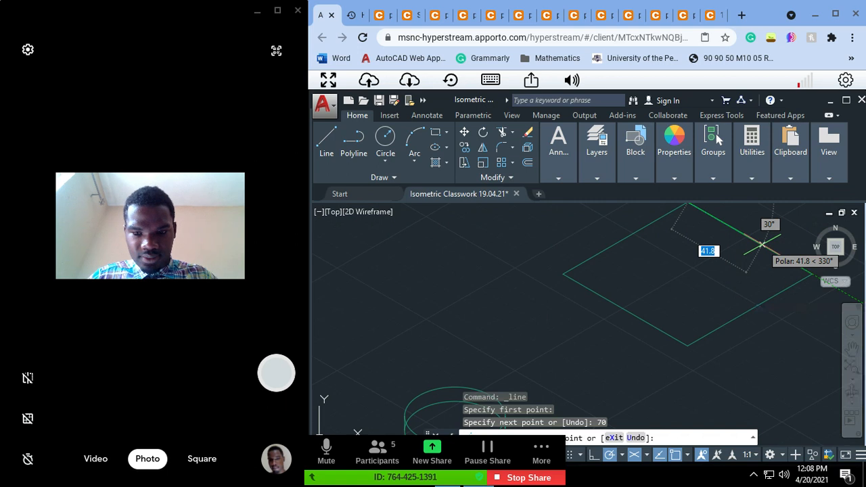
key(Escape)
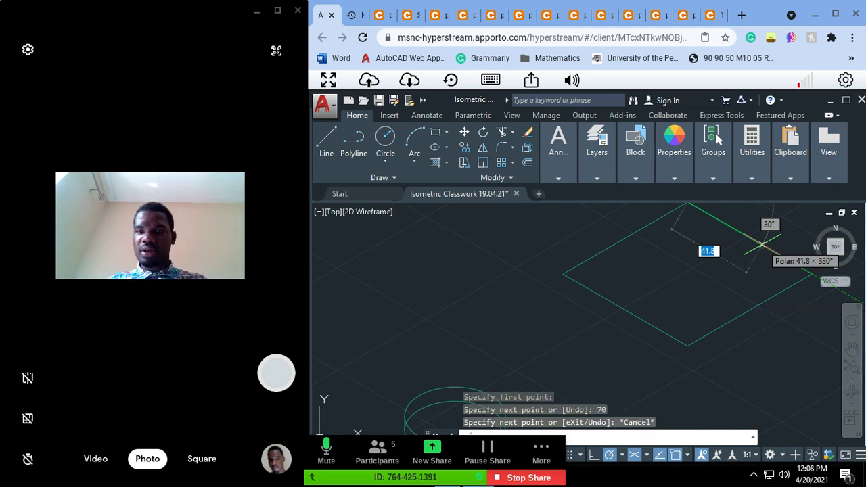
Step: Pan and zoom the drawing until the new square, the boss and the rectangular block are in view together
text(p)
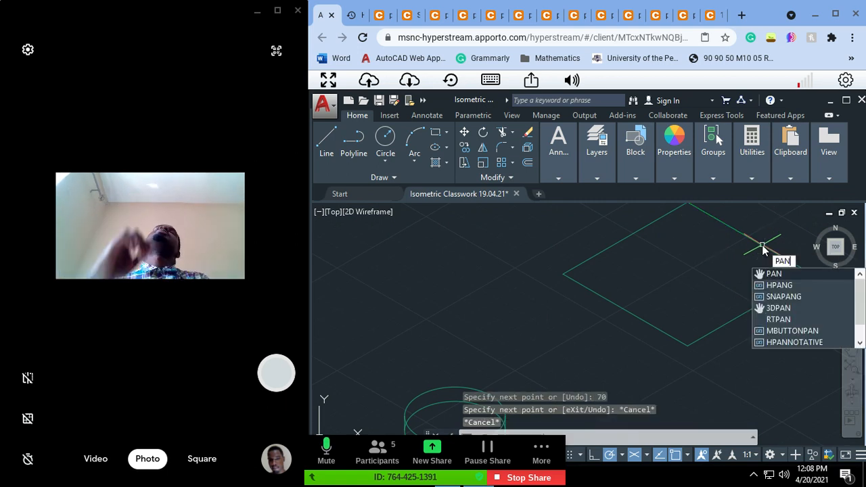
key(Return)
drag(733, 267, 698, 306)
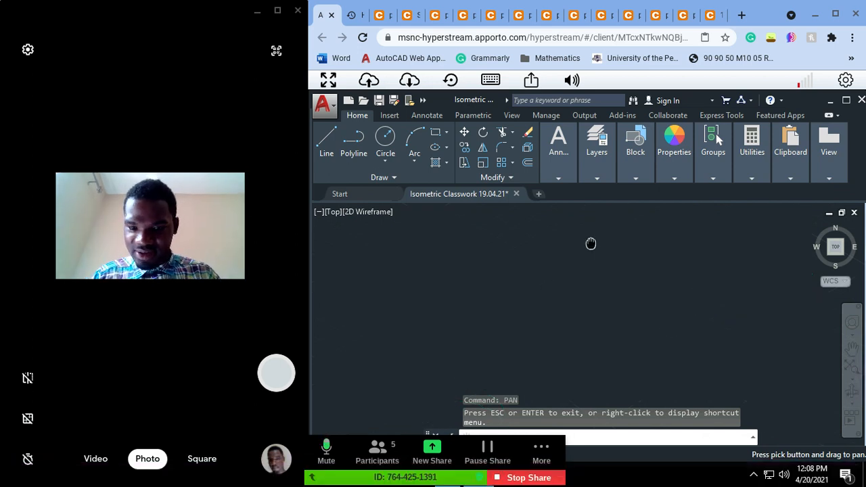
drag(602, 291, 609, 227)
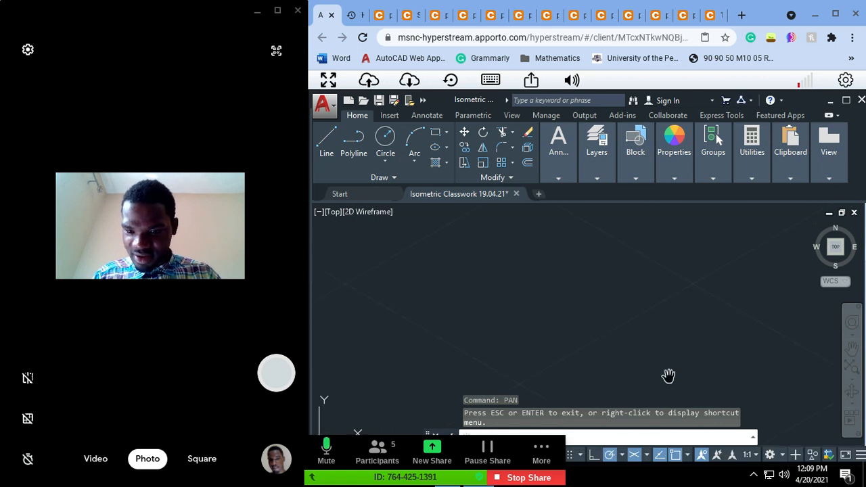
drag(668, 375, 652, 312)
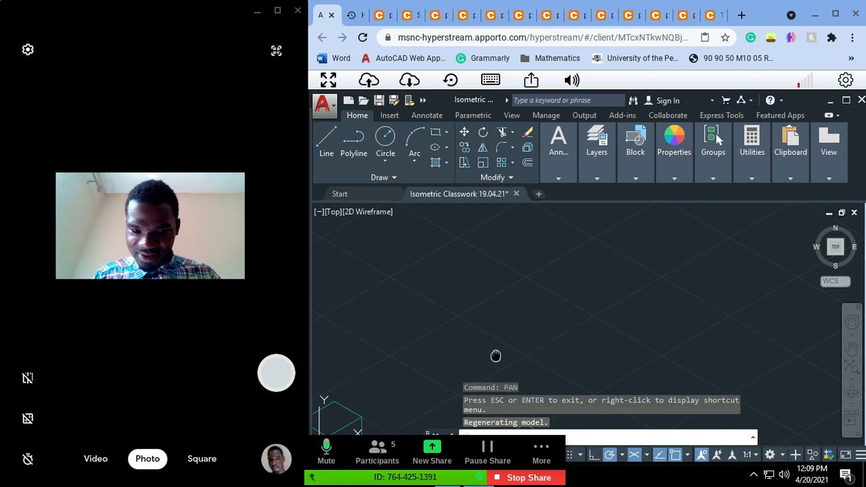
mouse_move(494, 356)
mouse_down()
mouse_move(603, 304)
mouse_move(559, 280)
mouse_up()
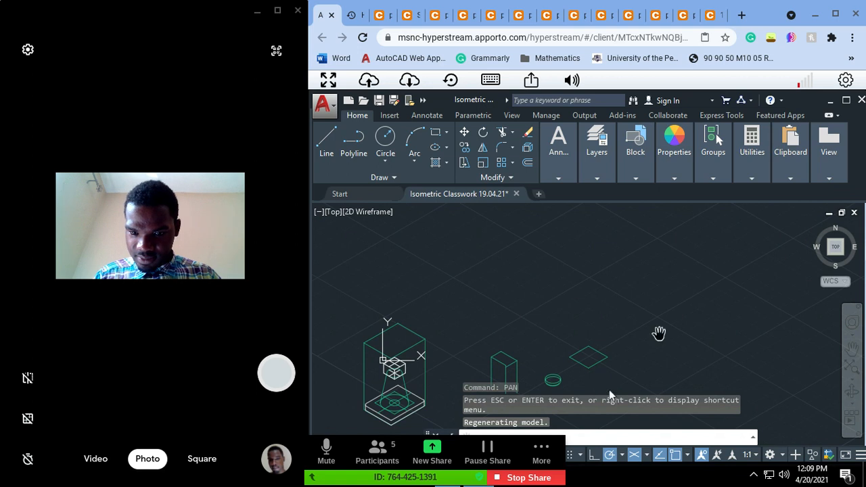
scroll(660, 335, up, 2)
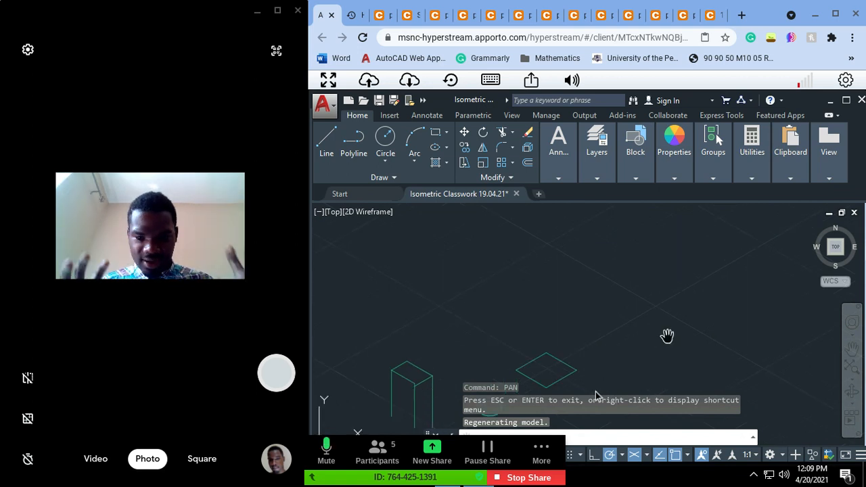
Step: Switch to the Share window of the running Zoom app
key(super)
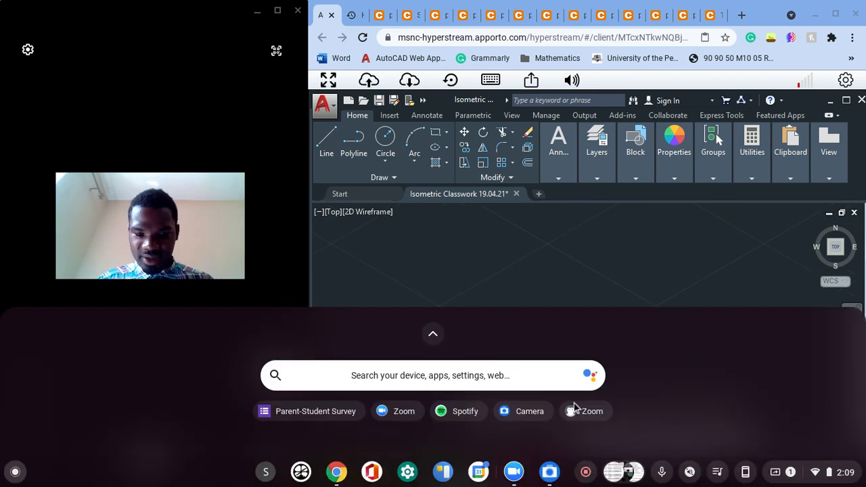
right_click(515, 472)
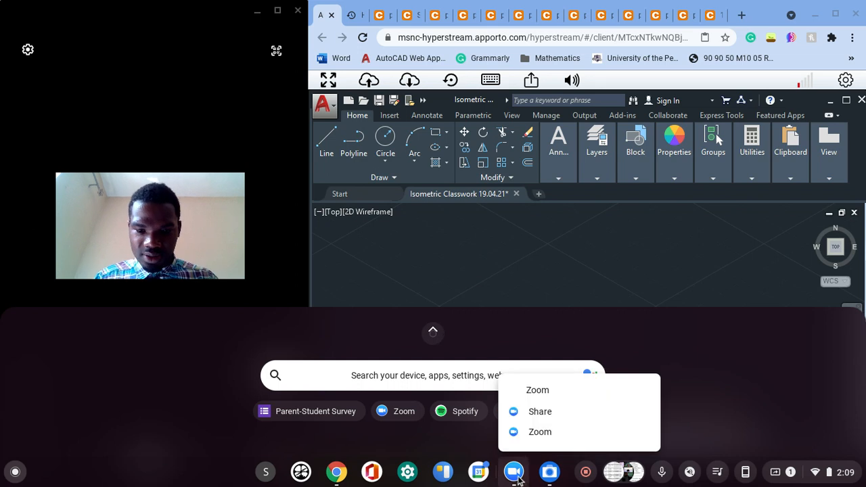
click(550, 411)
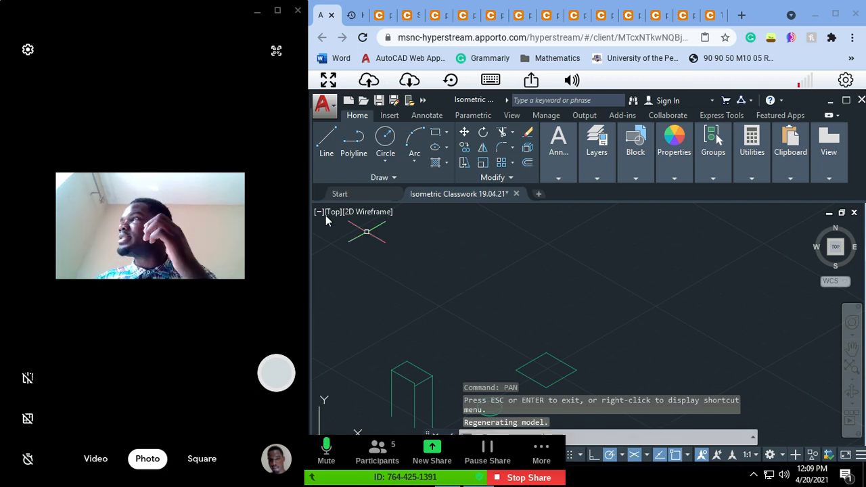
click(331, 151)
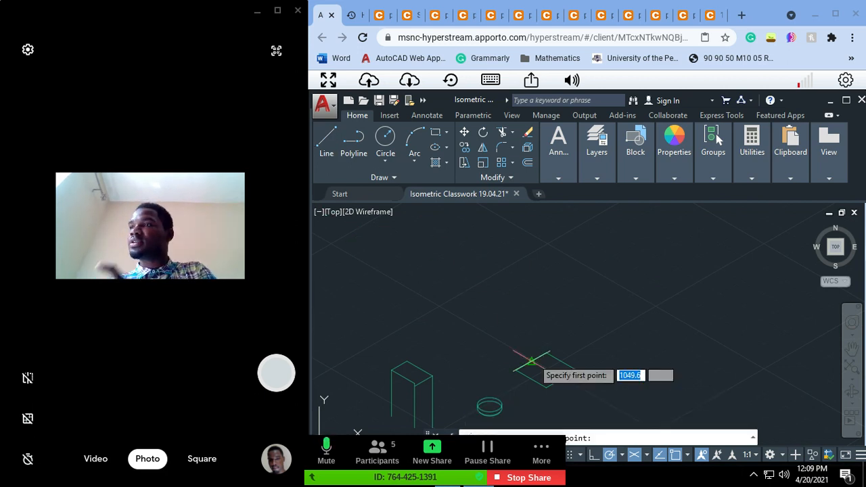
click(547, 388)
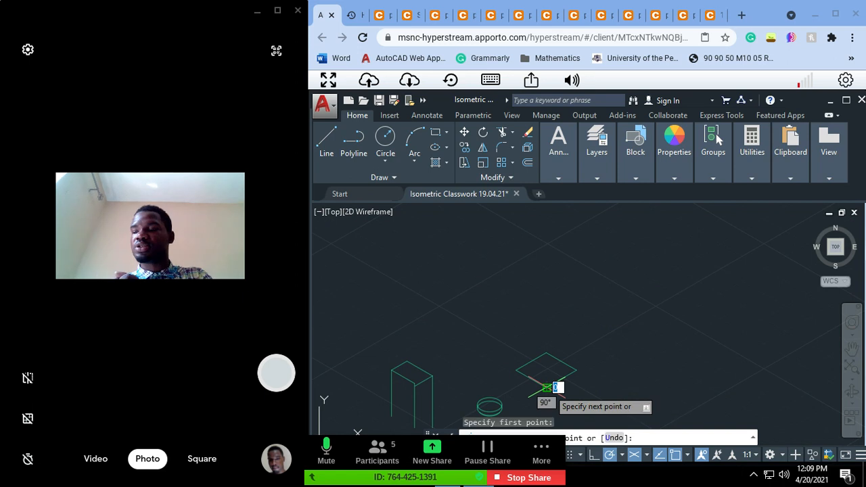
key(Escape)
Step: Copy the isometric square's four lines 30 units straight up, using its upper corner as the base point
text(co)
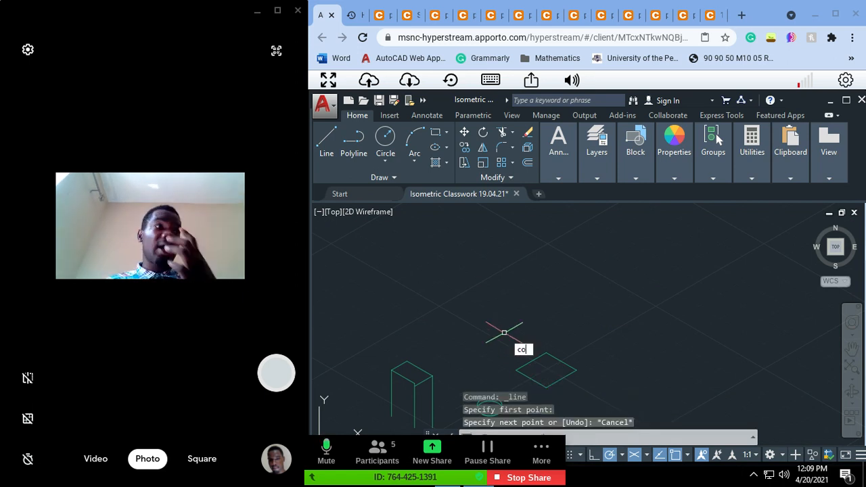
key(Return)
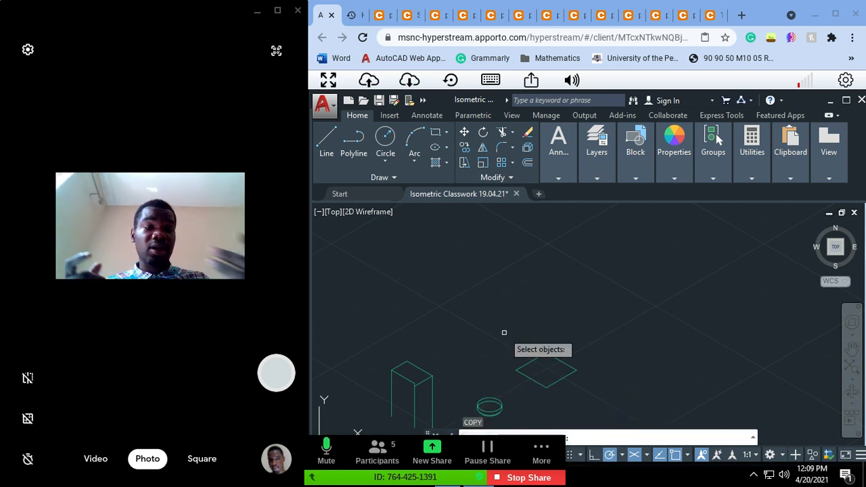
click(504, 332)
click(594, 403)
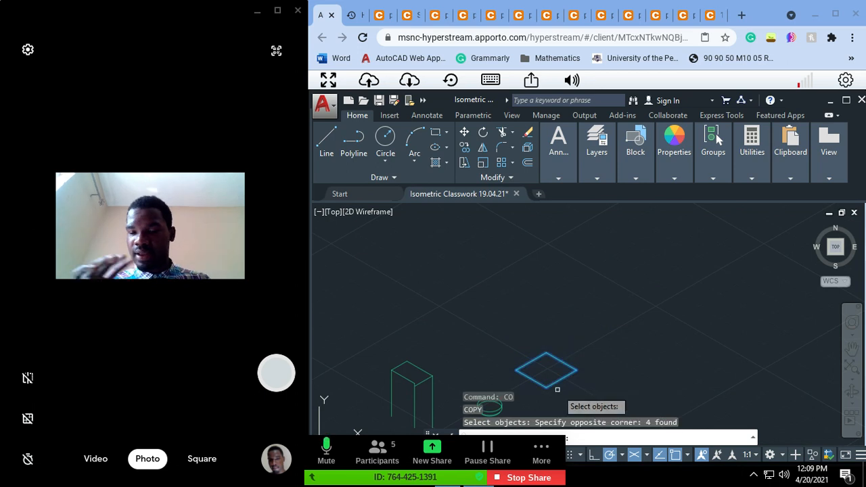
key(Return)
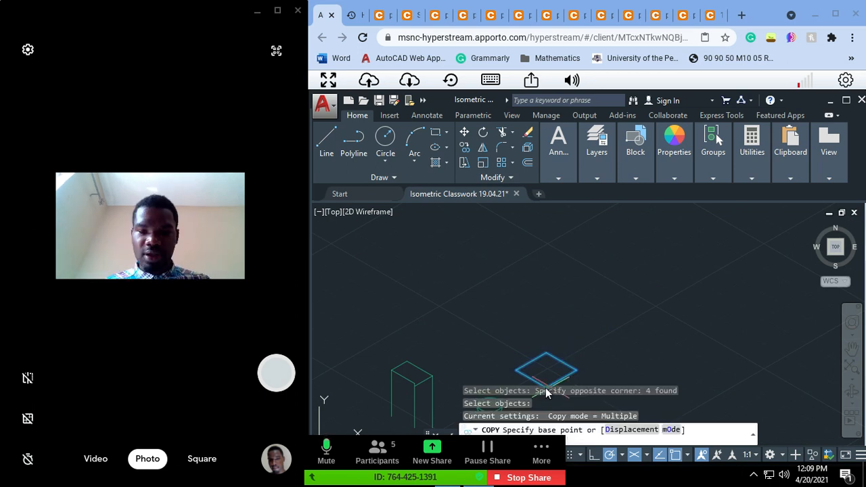
click(546, 353)
text(7)
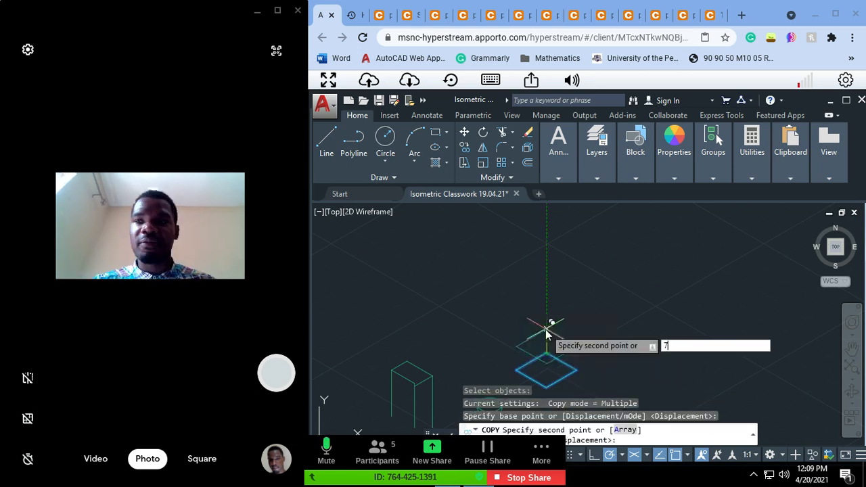
key(BackSpace)
text(30)
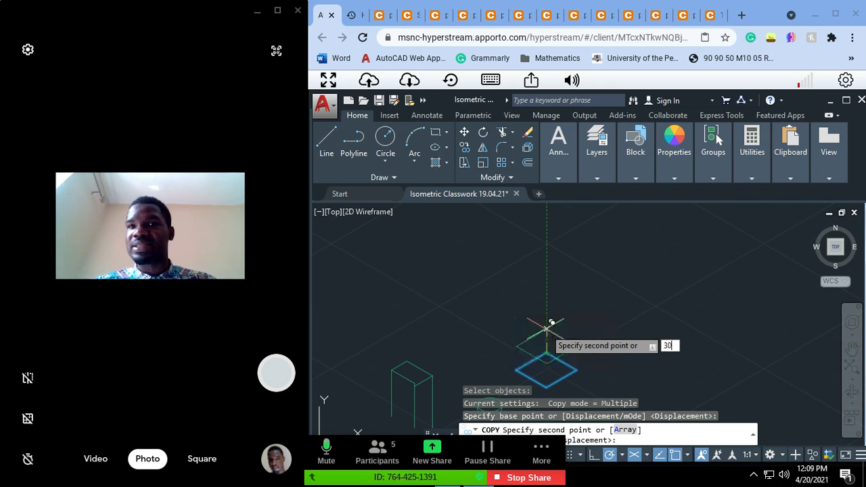
key(Return)
scroll(547, 330, down, 3)
key(Escape)
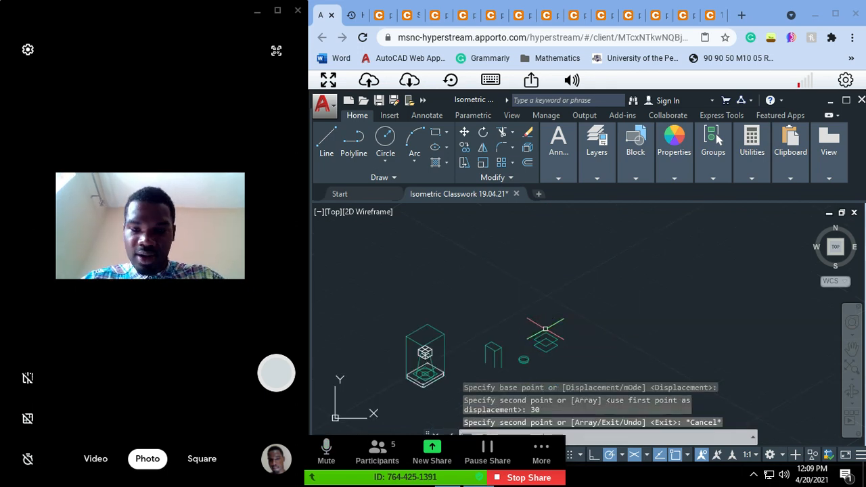
Step: Draw a vertical line joining the front corners of the upper and lower isometric squares
scroll(540, 338, up, 2)
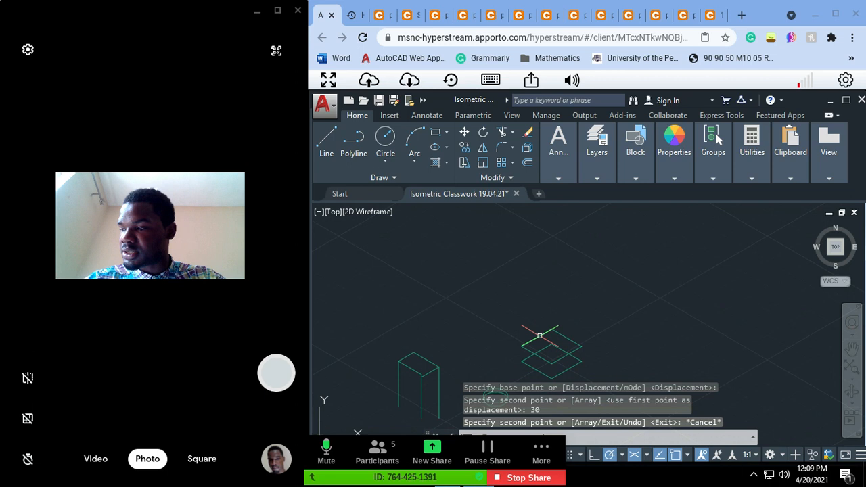
text(PAn)
key(Return)
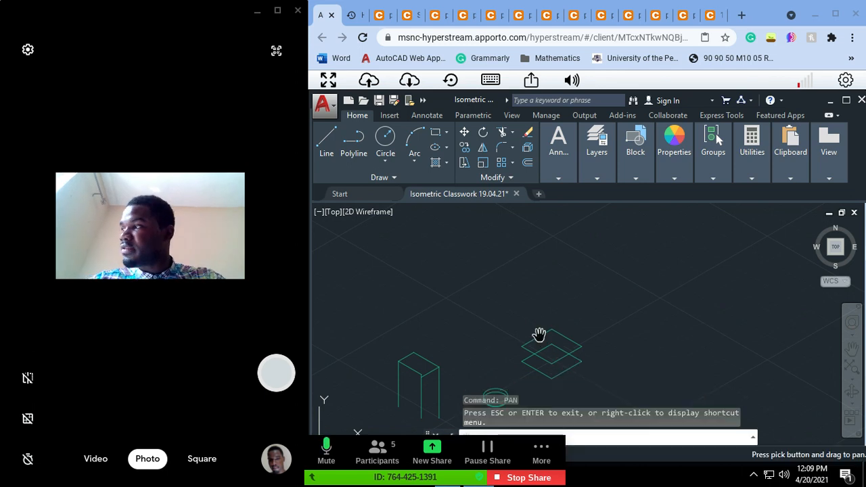
drag(534, 315, 535, 295)
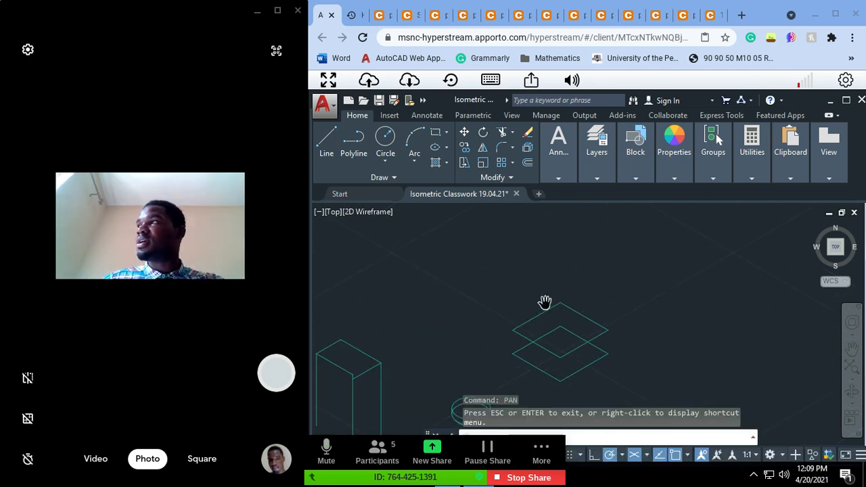
scroll(546, 304, up, 3)
drag(533, 280, 533, 237)
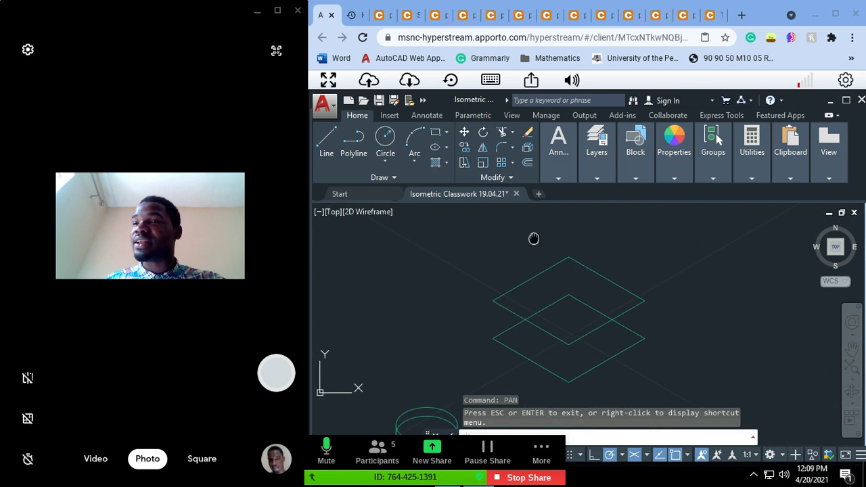
click(336, 152)
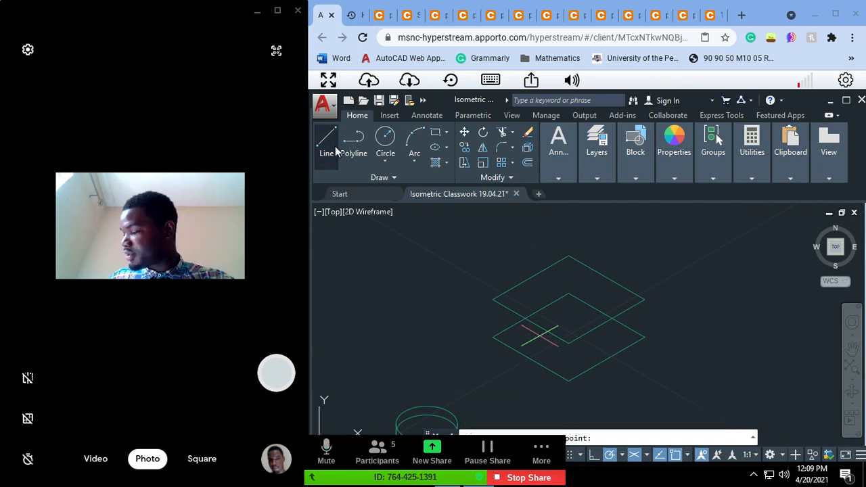
click(569, 344)
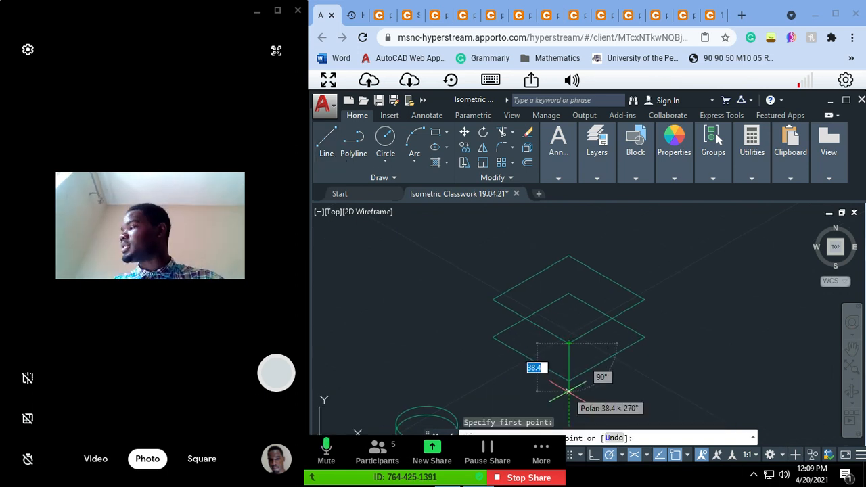
click(571, 381)
key(Escape)
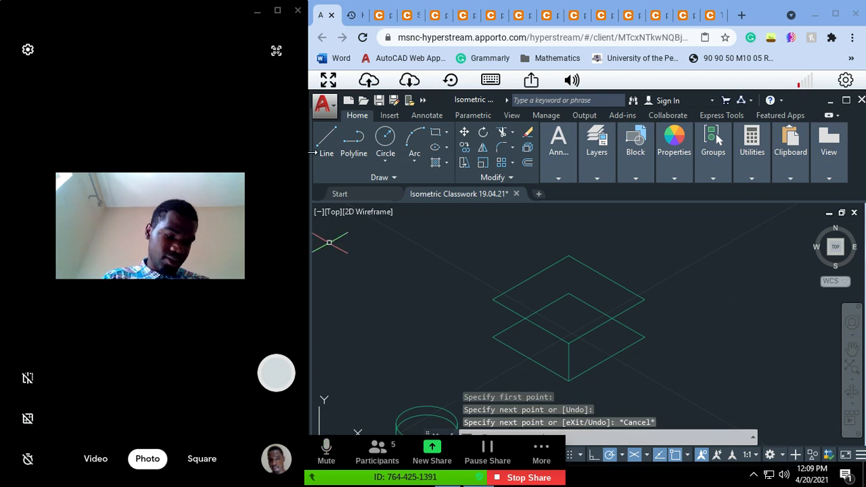
Step: Try to draw the left vertical edge from the upper square's left corner down to the lower square
click(327, 142)
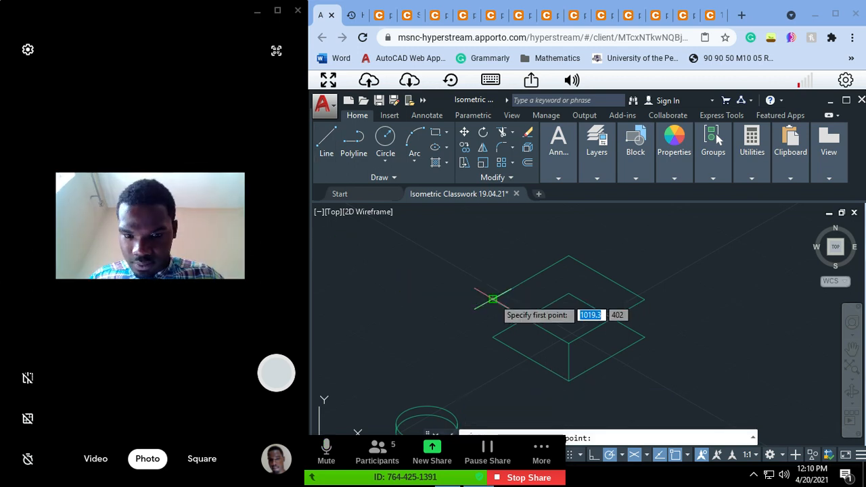
click(493, 299)
click(492, 346)
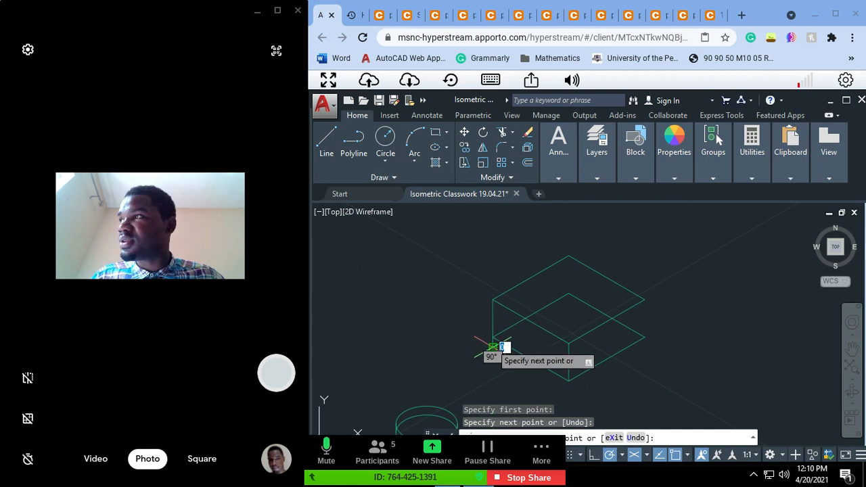
key(Escape)
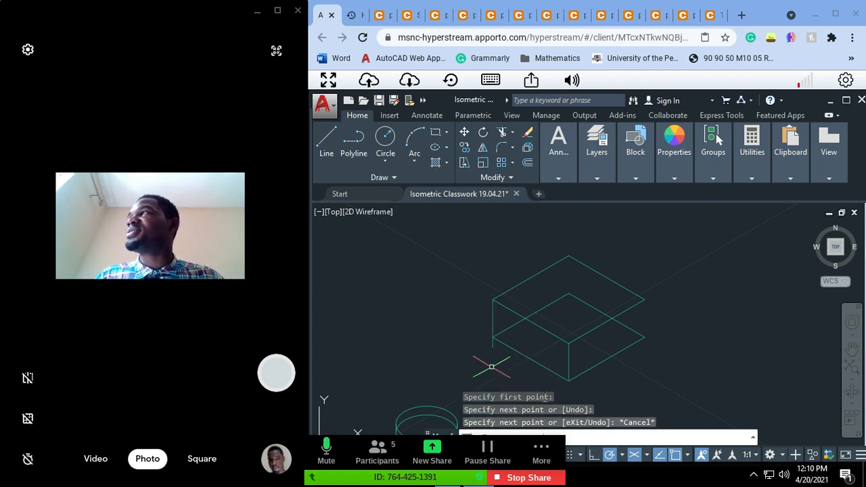
Step: Undo the overshooting vertical line at the left corner of the squares
click(493, 343)
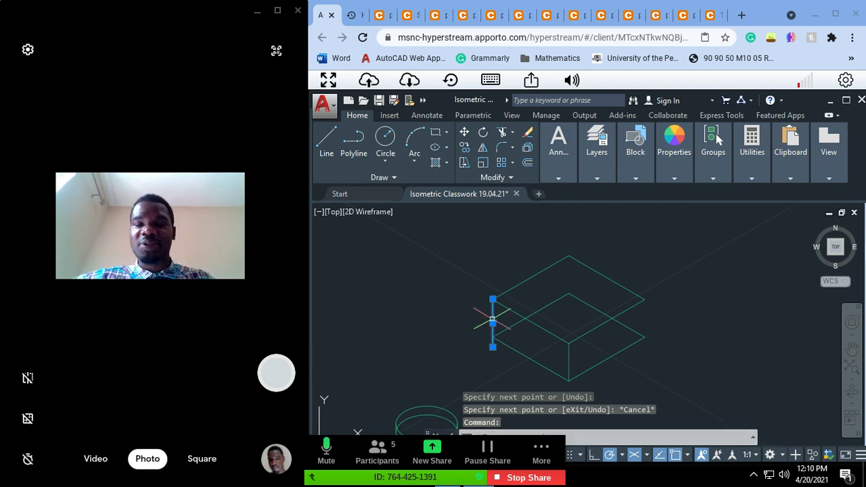
key(Escape)
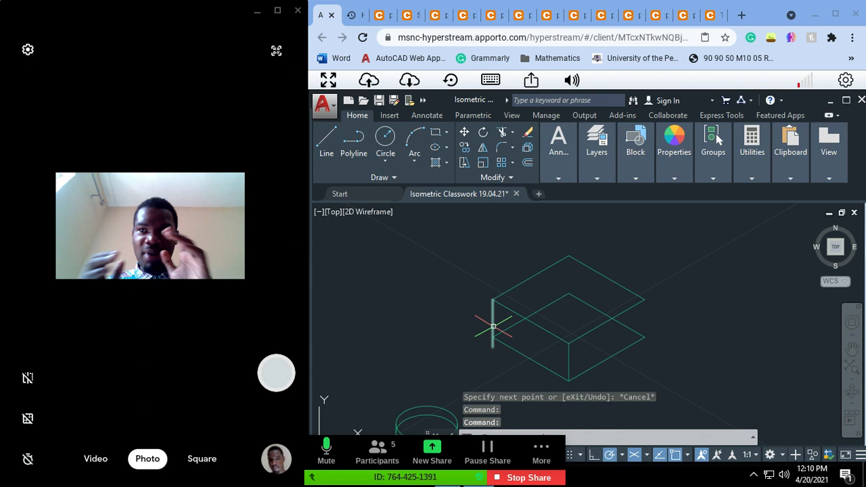
right_click(493, 327)
click(471, 290)
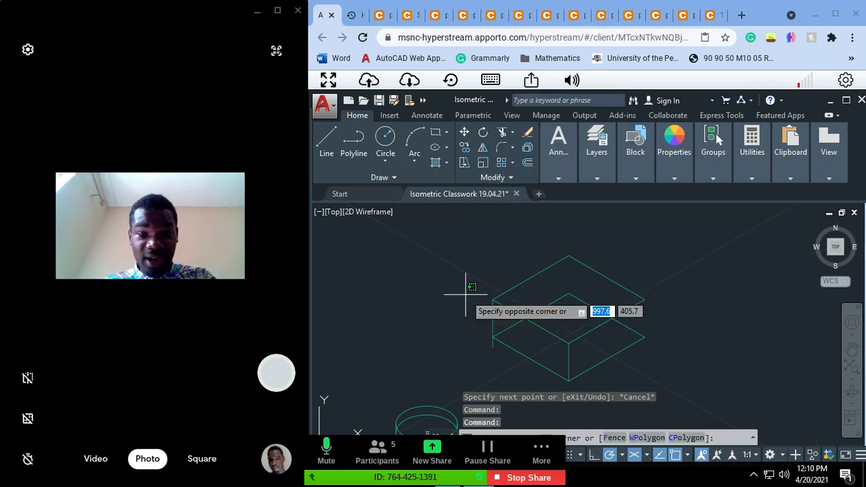
click(506, 304)
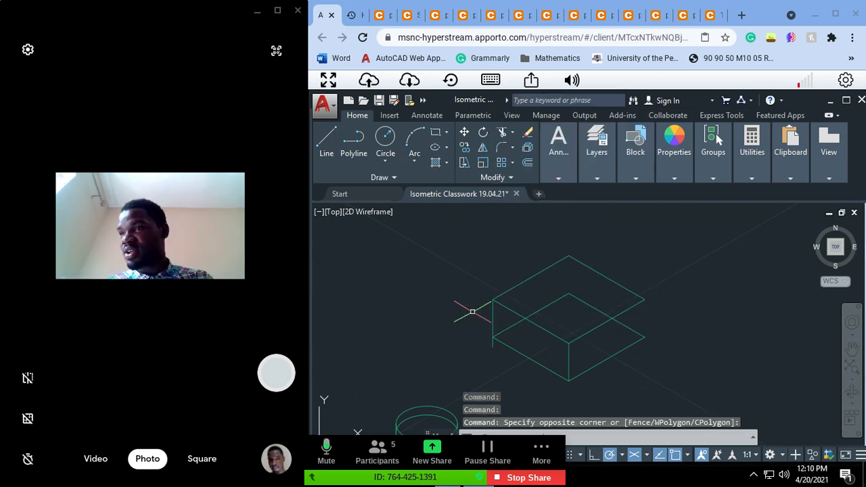
right_click(489, 321)
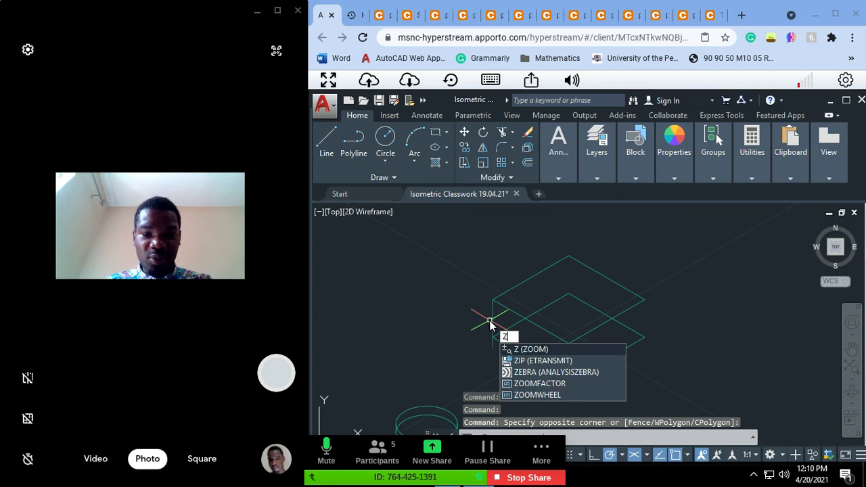
key(Escape)
right_click(492, 321)
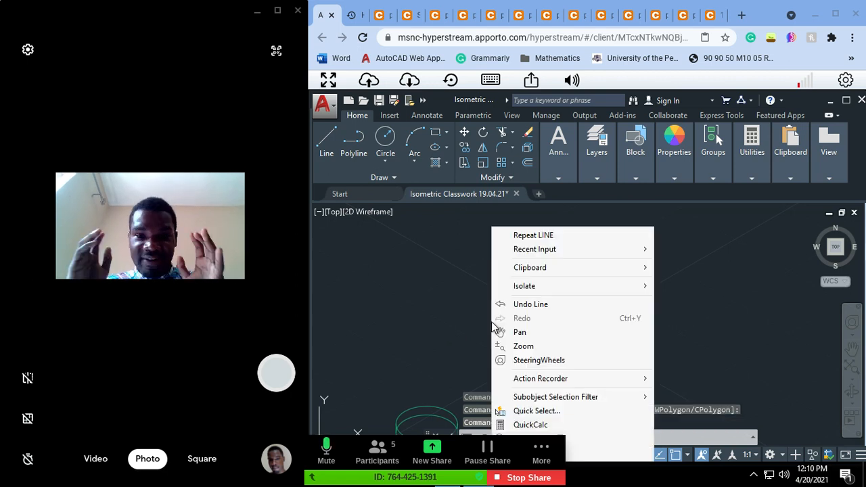
click(504, 302)
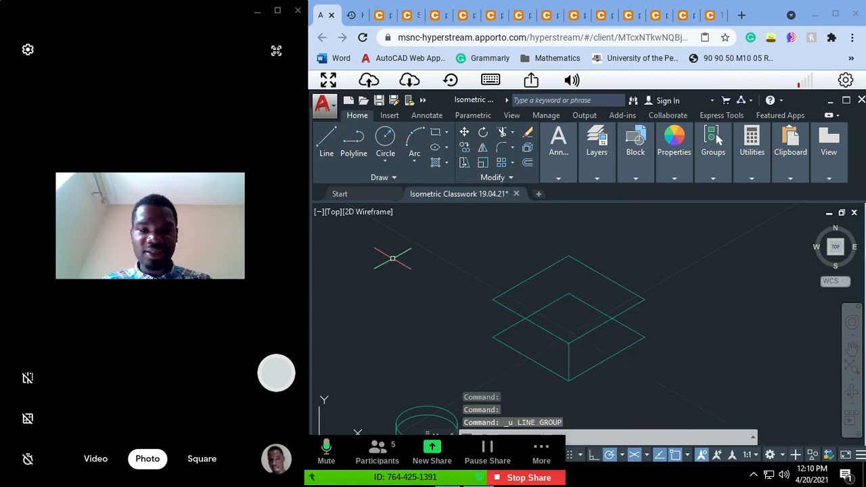
Step: Draw a vertical line from the upper square's left corner to the lower square's left corner
click(326, 140)
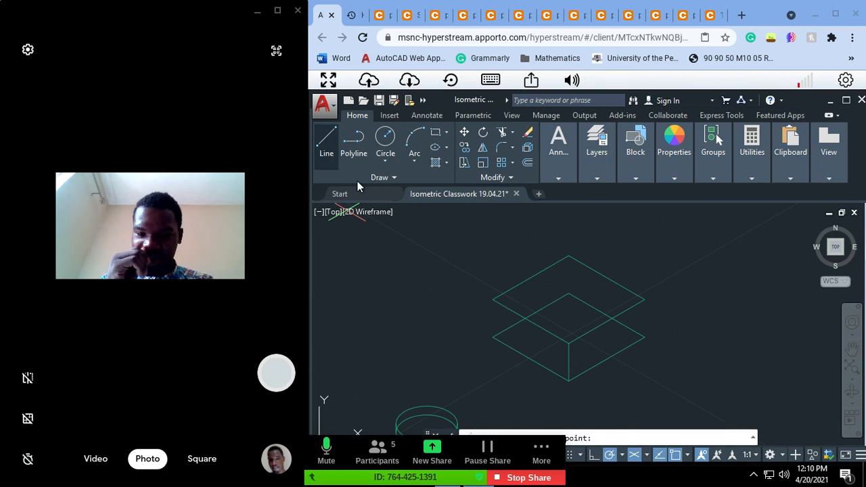
click(493, 300)
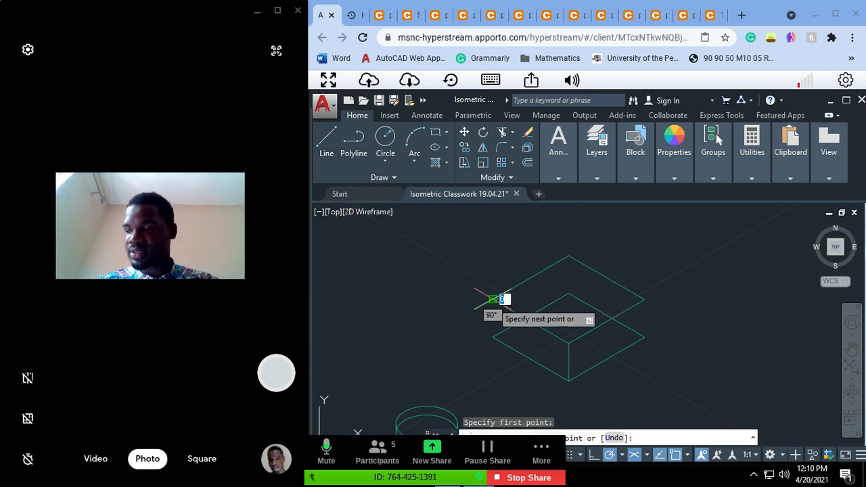
click(493, 337)
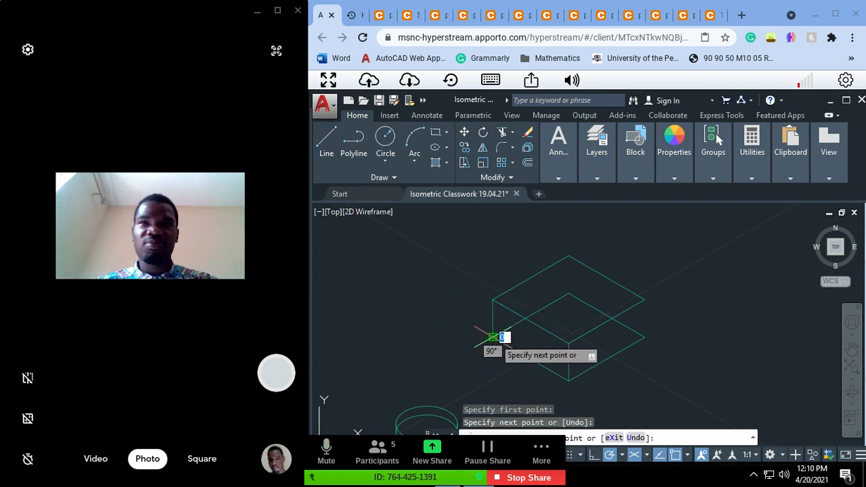
key(Escape)
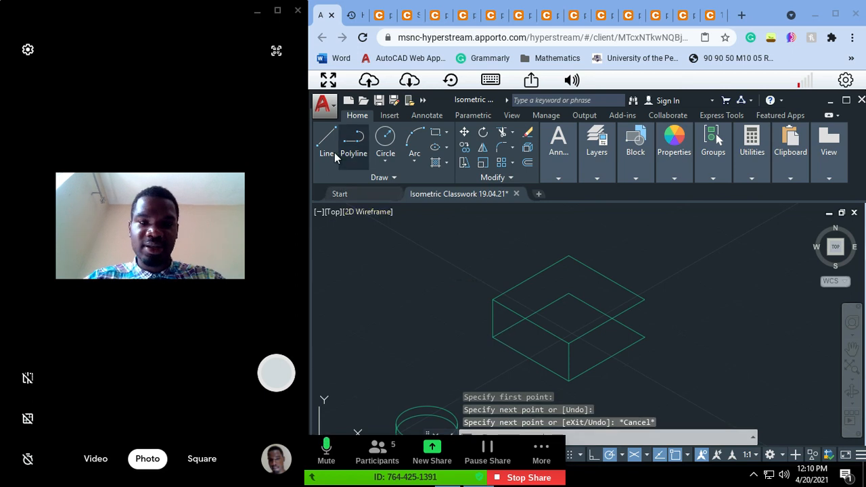
Step: Connect the right corners of the upper and lower squares with a vertical line
click(327, 137)
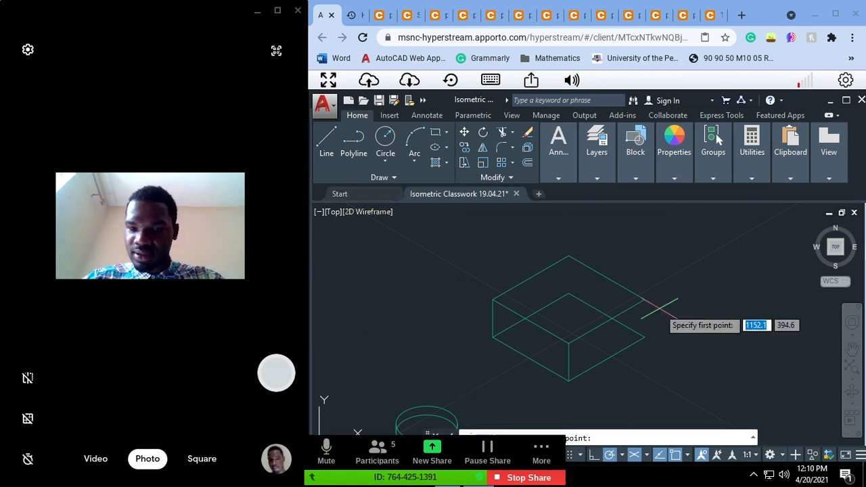
click(645, 299)
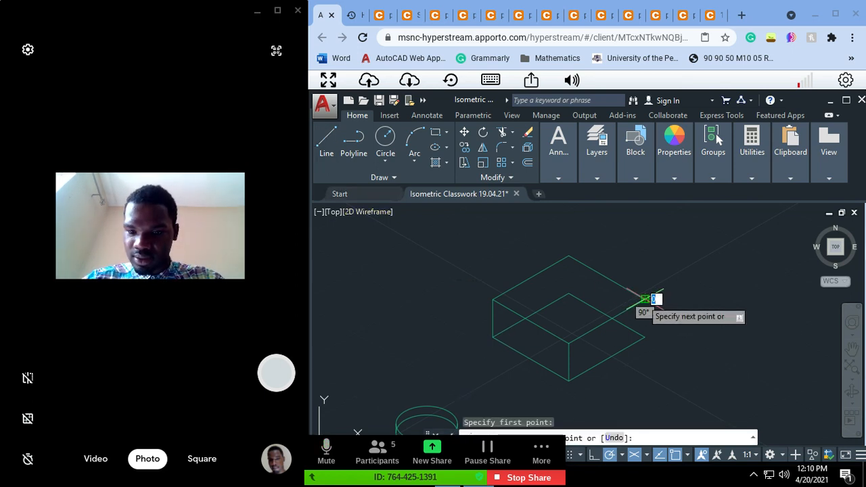
click(645, 336)
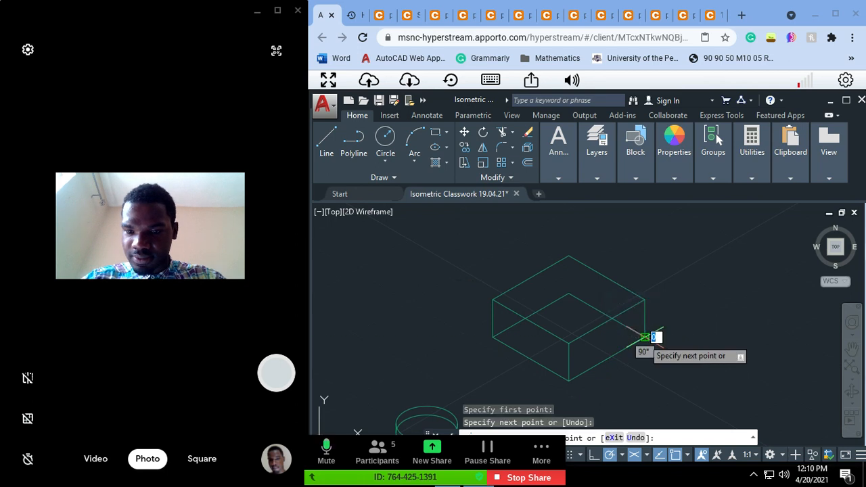
key(Escape)
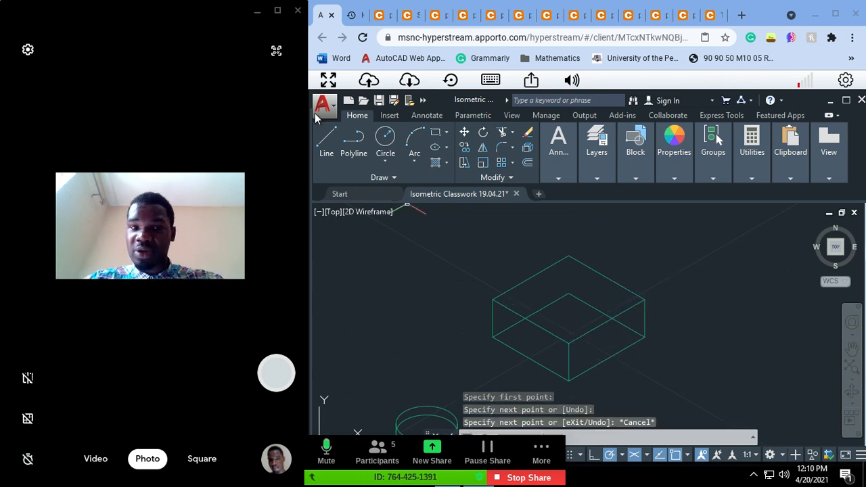
Step: Draw a 30-unit vertical line down from the upper square's back corner to complete the box
click(326, 144)
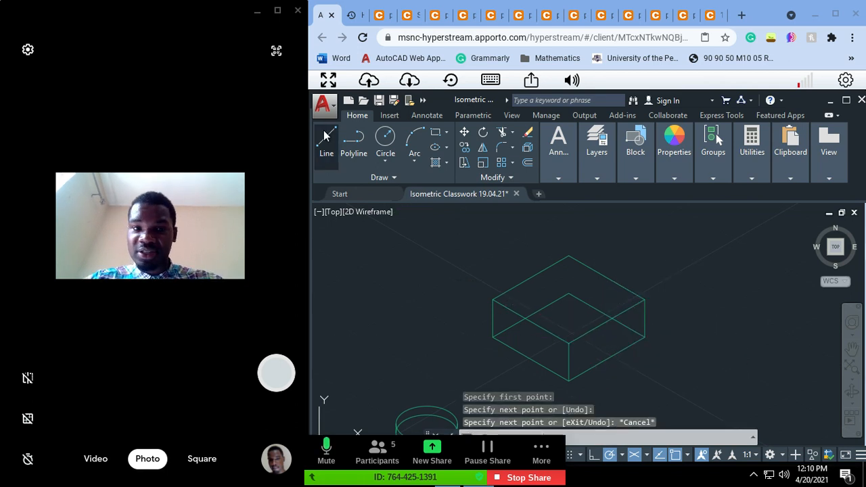
click(569, 256)
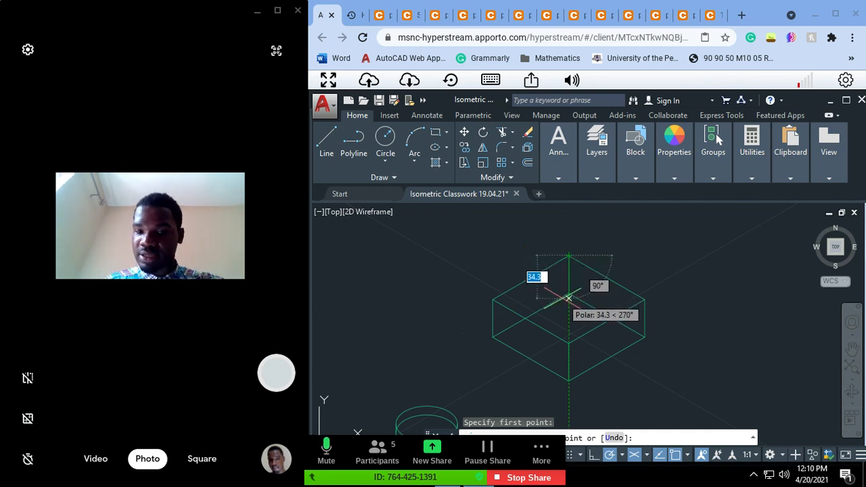
text(30)
key(Return)
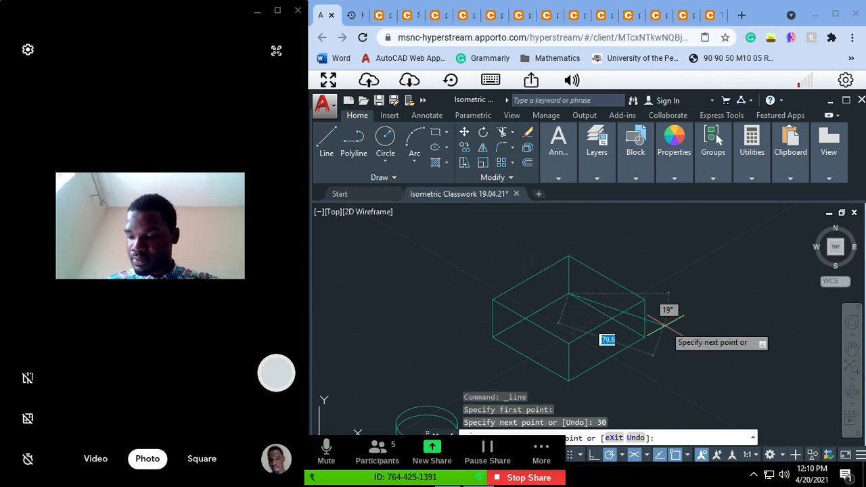
key(Escape)
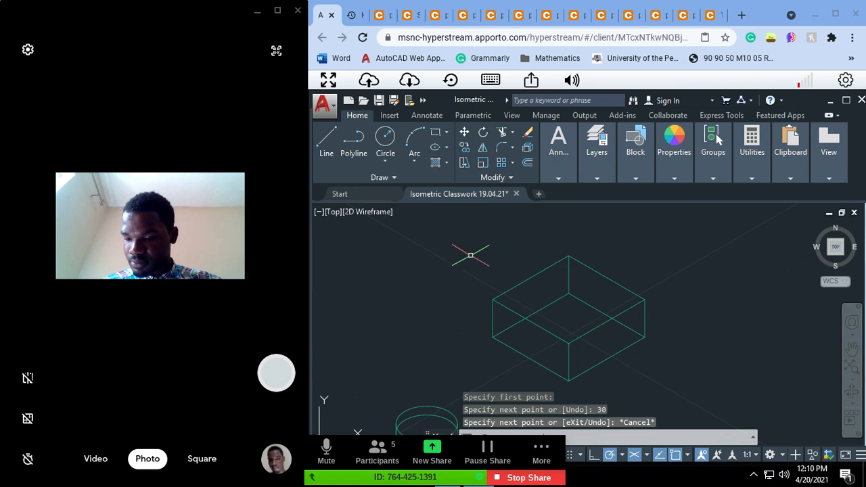
click(440, 236)
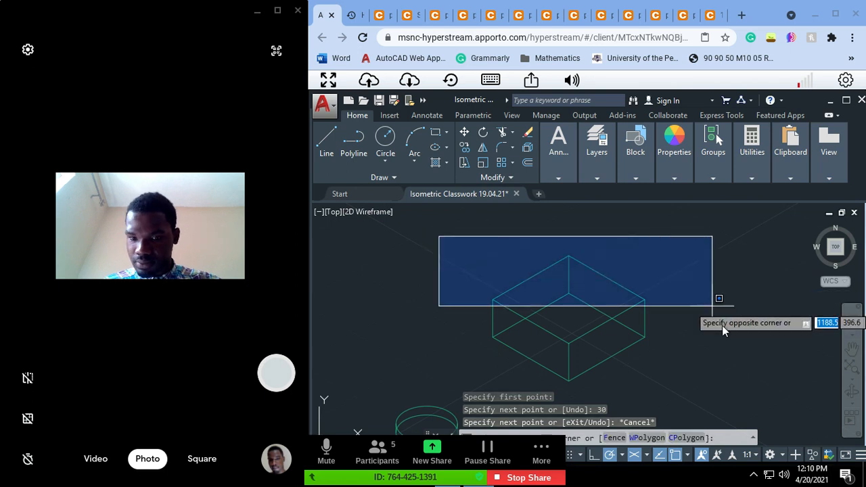
click(745, 358)
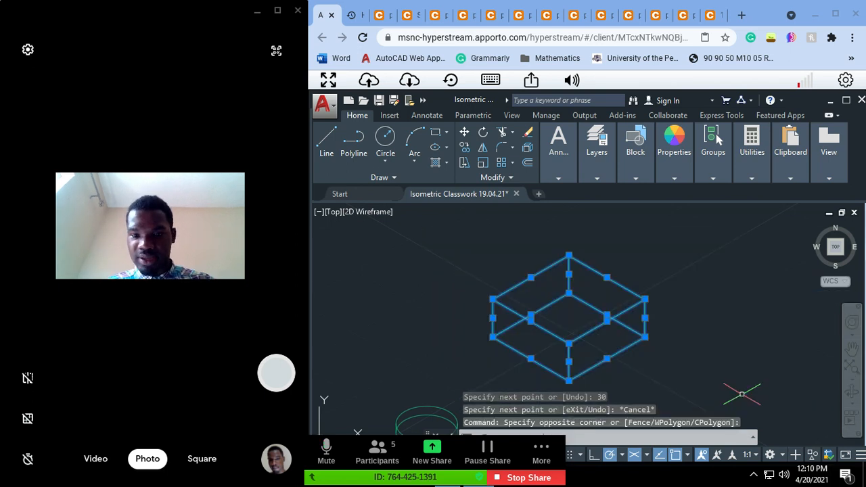
text(M)
key(Return)
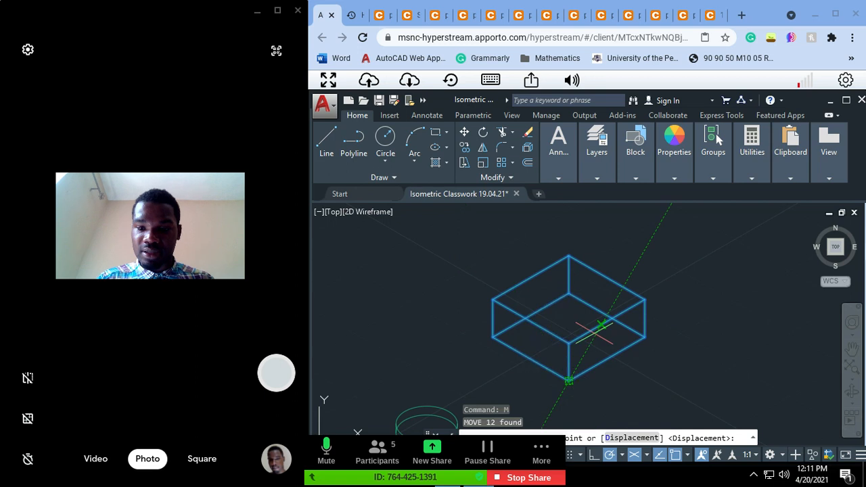
click(644, 334)
key(Escape)
key(Escape)
key(Escape)
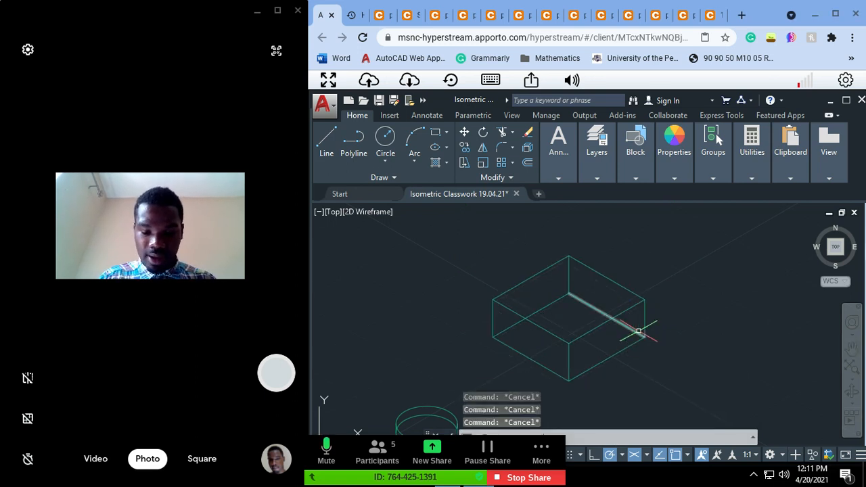
Step: Draw a centre line across the lower square, joining the midpoints of its front-right and back-left edges
text(line)
key(Return)
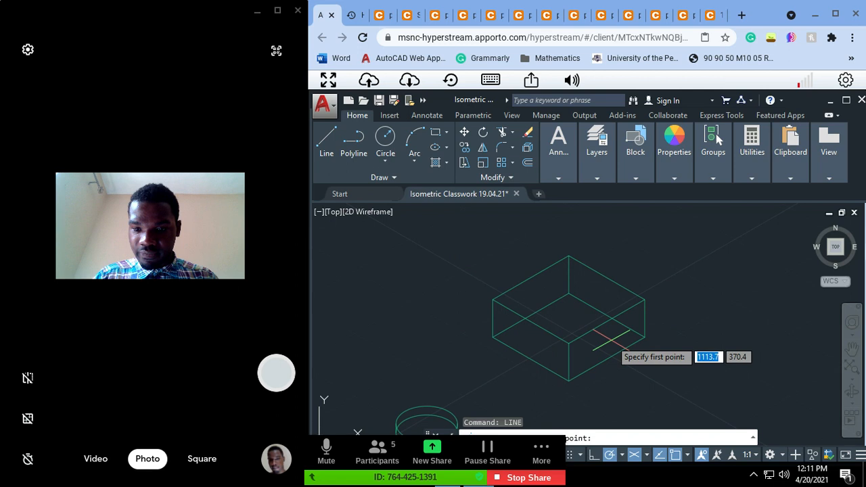
click(607, 358)
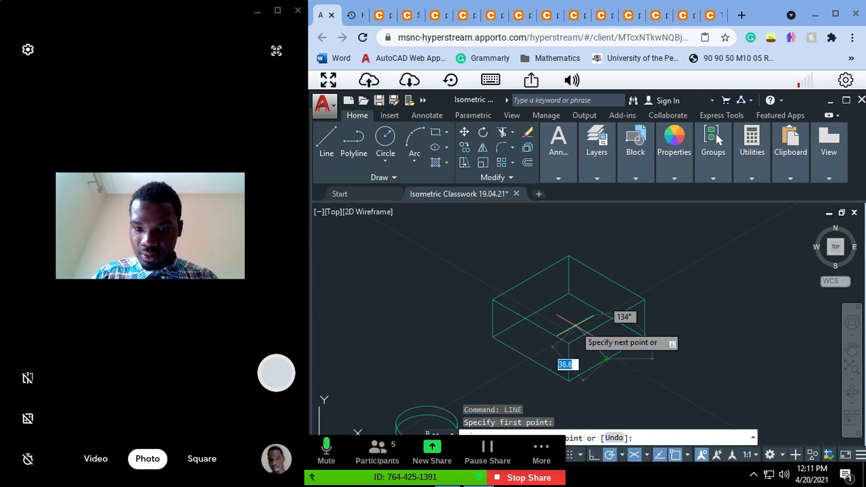
click(521, 311)
key(ctrl+z)
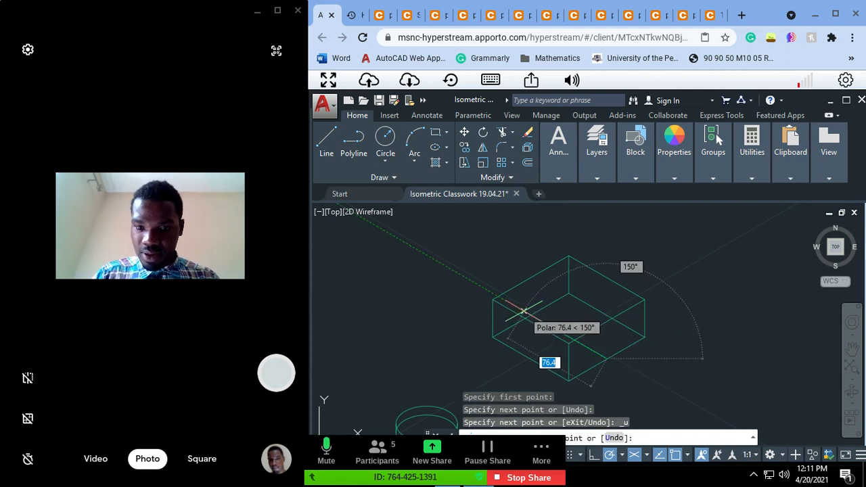
key(Escape)
key(Escape)
key(Escape)
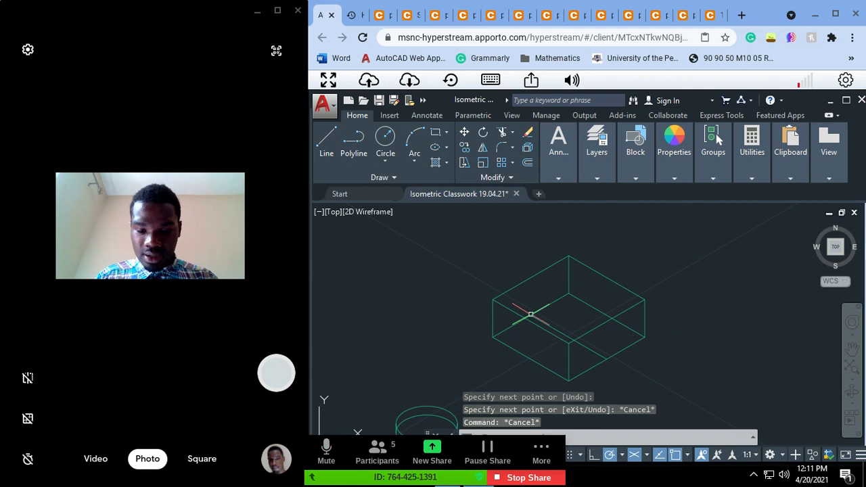
Step: Draw a second centre line across the lower square, joining the midpoints of its front-left and back-right edges
key(Return)
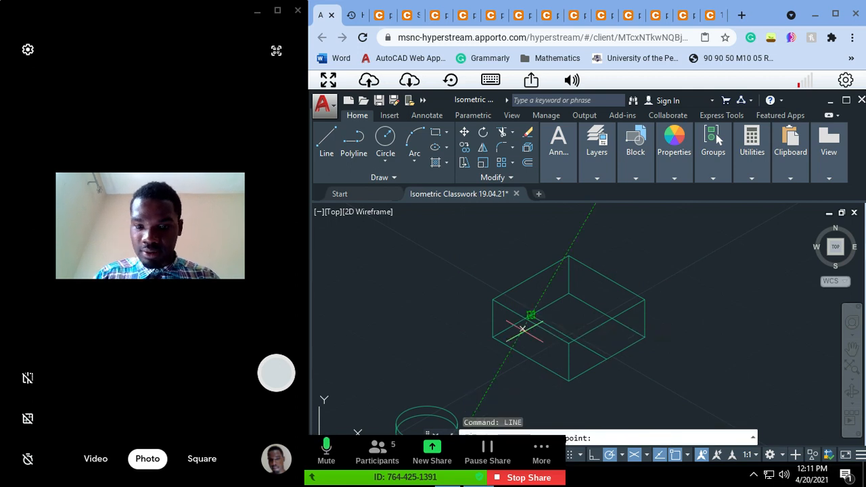
click(531, 360)
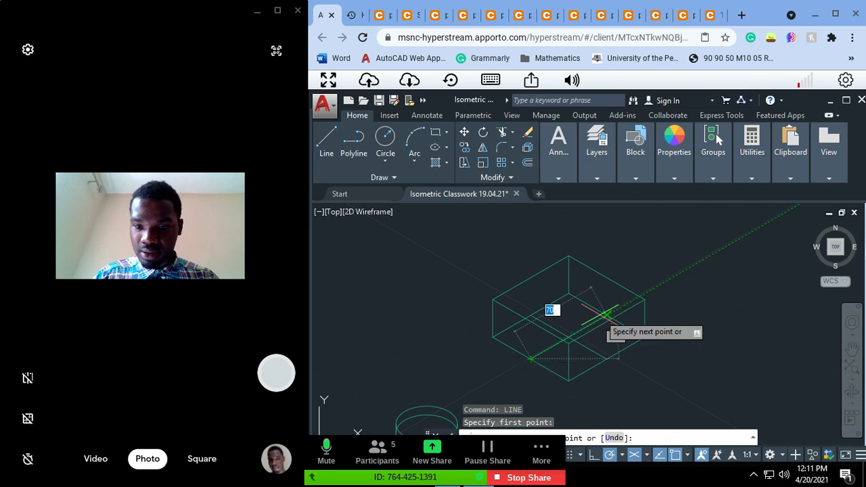
key(Return)
key(Escape)
key(Escape)
key(Escape)
key(Escape)
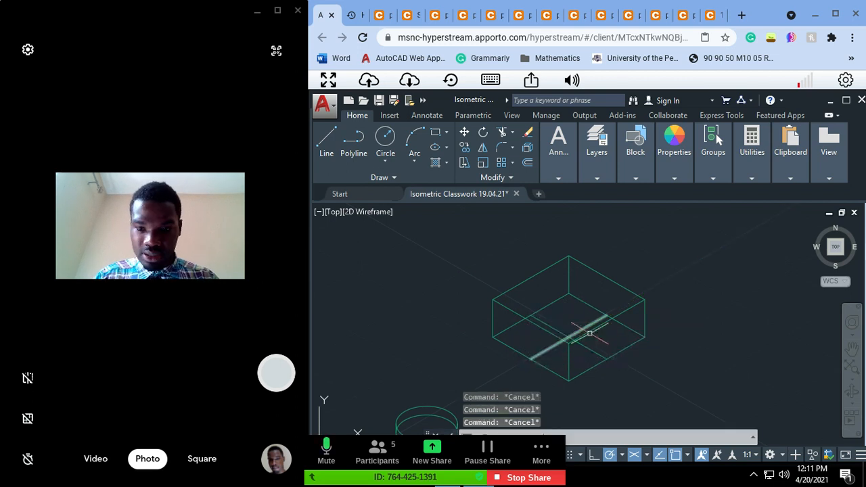
Step: Move the whole box with its centre lines from the lower square's centre onto the cylinder's upper circle centre
click(696, 387)
mouse_move(695, 388)
mouse_down()
mouse_move(519, 228)
mouse_move(459, 242)
mouse_move(451, 379)
mouse_move(456, 372)
mouse_up()
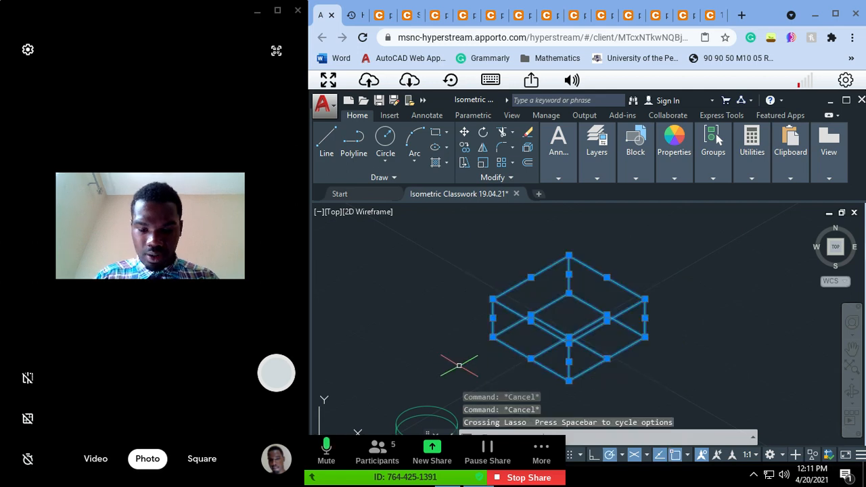
text(move)
key(Return)
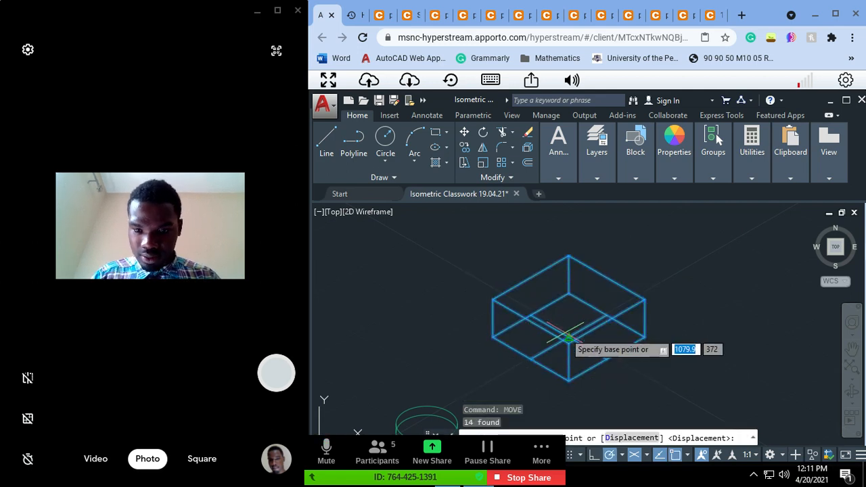
click(569, 336)
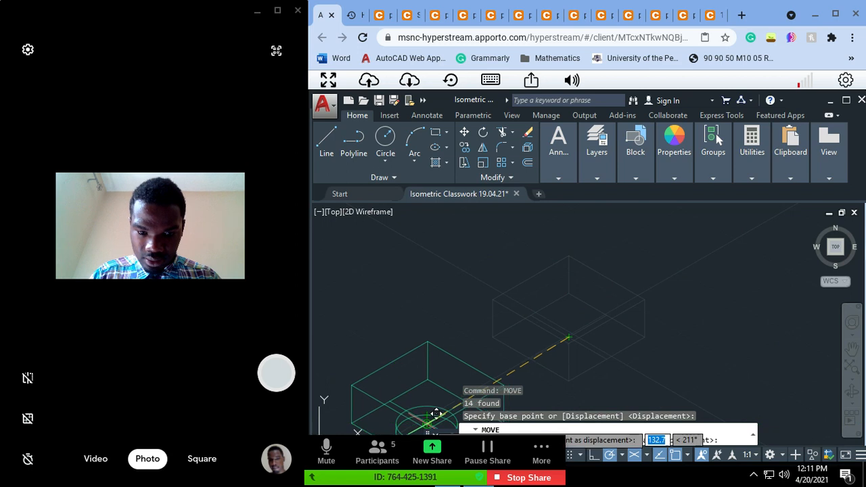
key(Escape)
key(Escape)
key(Escape)
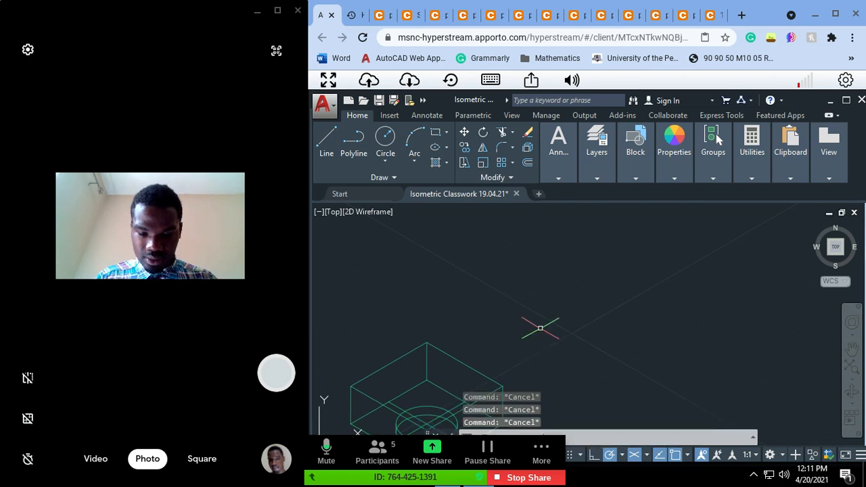
key(Return)
mouse_move(421, 354)
mouse_down()
mouse_move(499, 288)
mouse_move(516, 262)
mouse_move(458, 288)
mouse_move(551, 212)
mouse_up()
key(Escape)
key(Escape)
key(Escape)
text(mov)
key(Return)
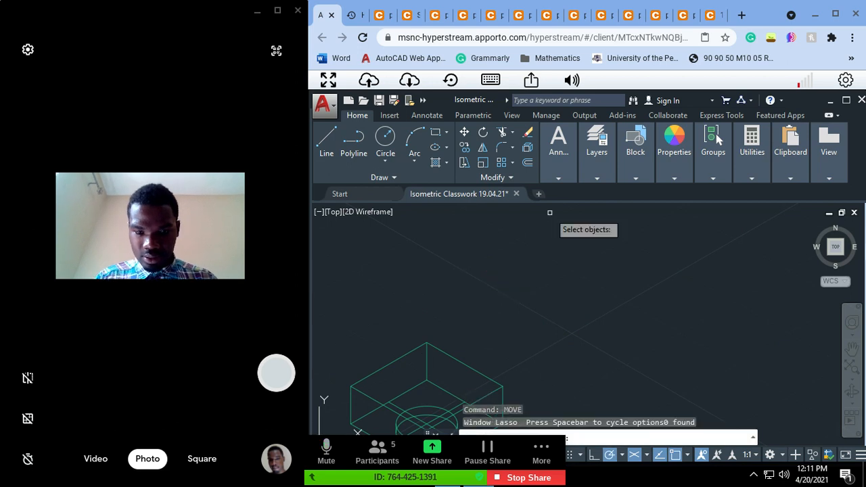
key(Escape)
key(Escape)
Step: Bring the moved box and the cylinder fully into view
text(p)
key(Return)
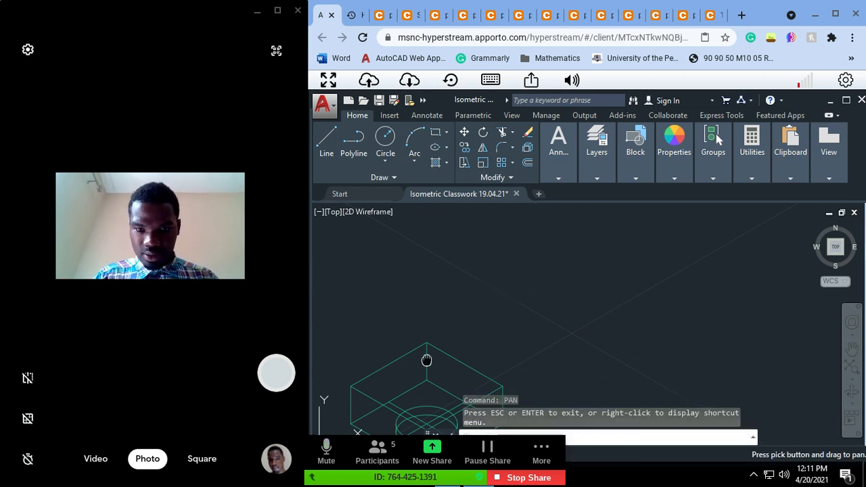
mouse_move(426, 361)
mouse_down()
mouse_move(501, 241)
mouse_move(501, 261)
mouse_up()
key(Escape)
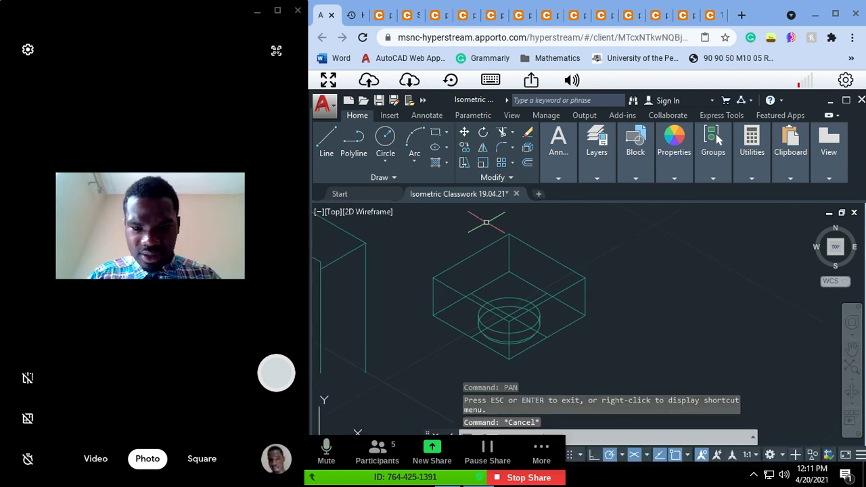
key(Escape)
Step: Examine the fork's shape and dimensions in the Shaft Support Assembly section, then open the fork's detail drawing
click(410, 16)
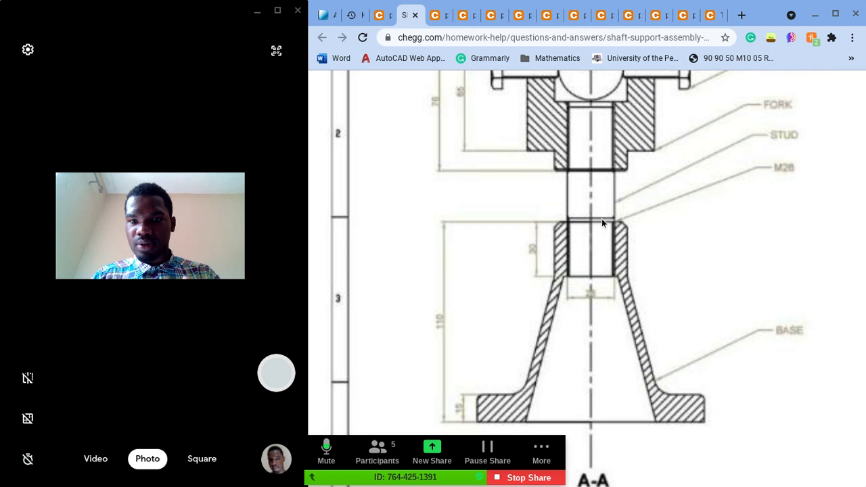
scroll(600, 196, up, 2)
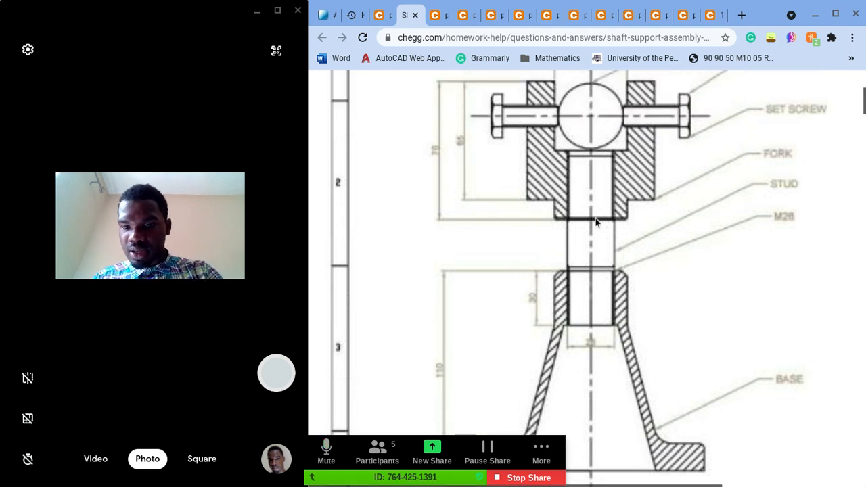
ctrl+scroll(595, 222, up, 3)
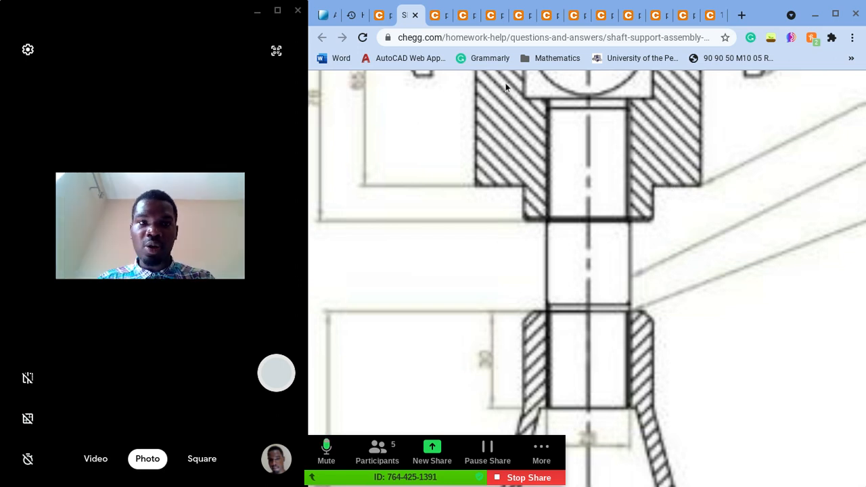
click(321, 15)
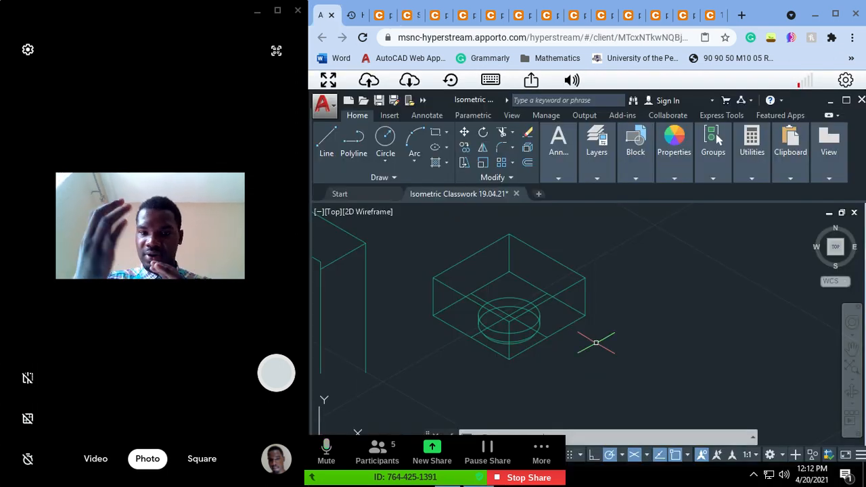
click(404, 14)
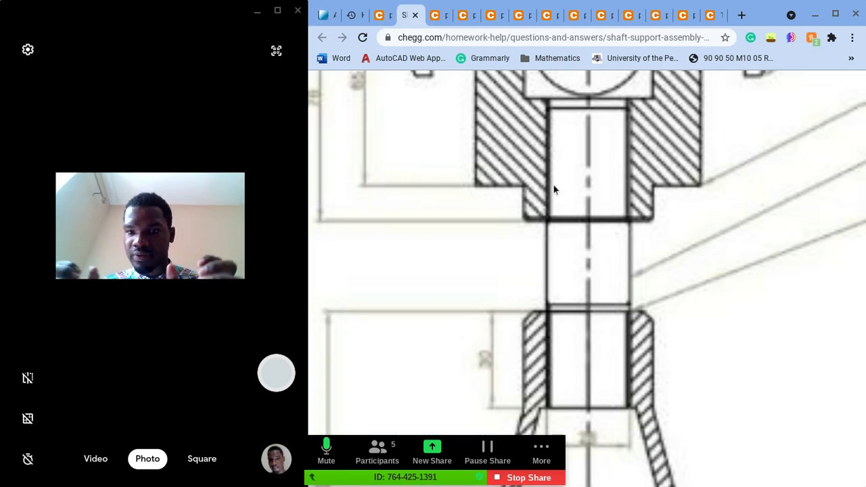
scroll(625, 213, up, 1)
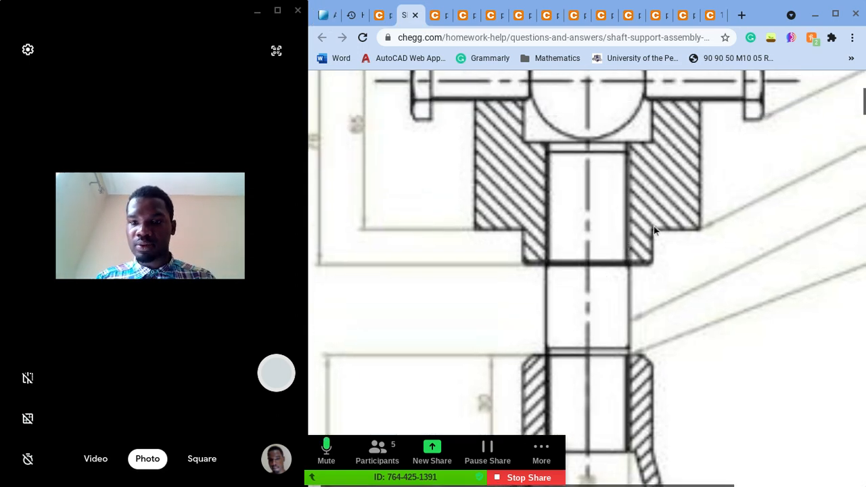
scroll(661, 227, up, 1)
scroll(682, 244, up, 1)
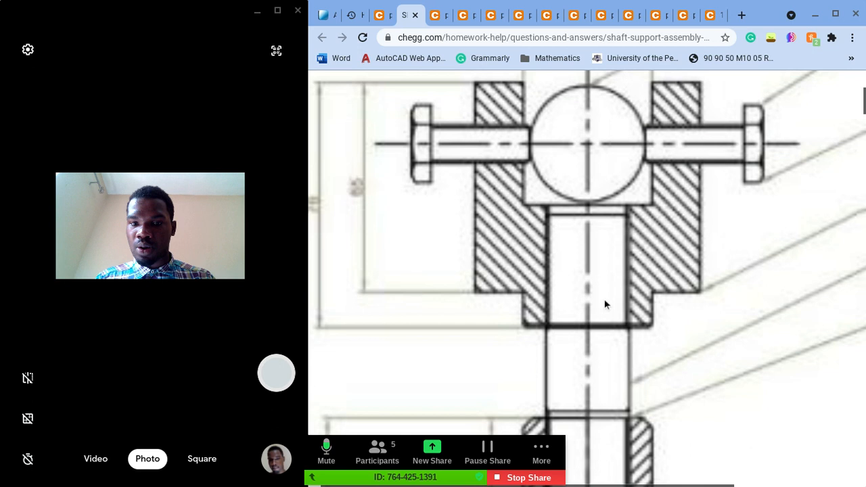
scroll(563, 302, up, 1)
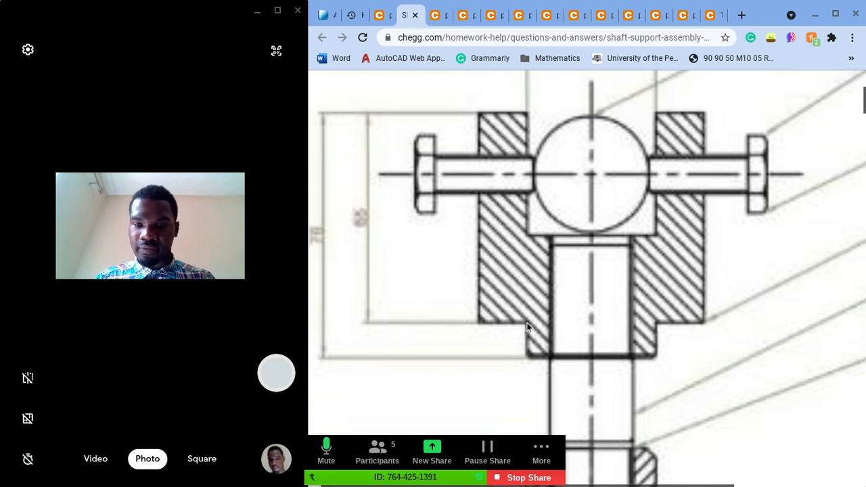
scroll(527, 327, up, 1)
scroll(513, 320, left, 2)
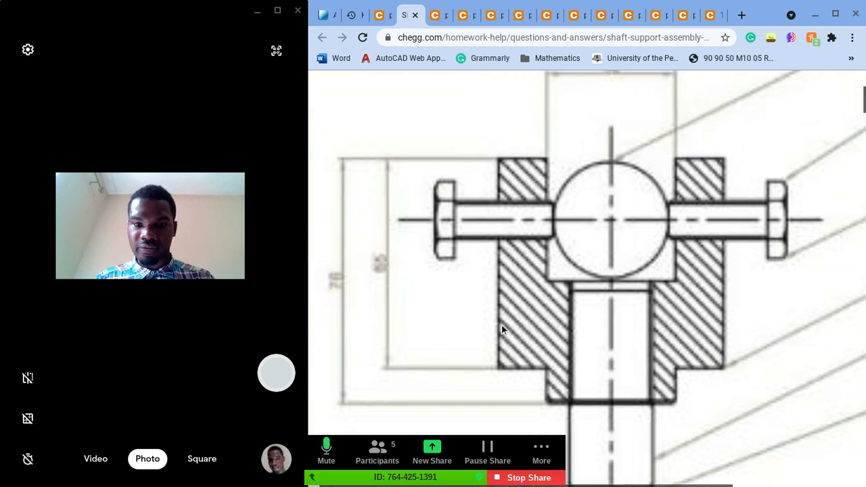
scroll(501, 357, left, 1)
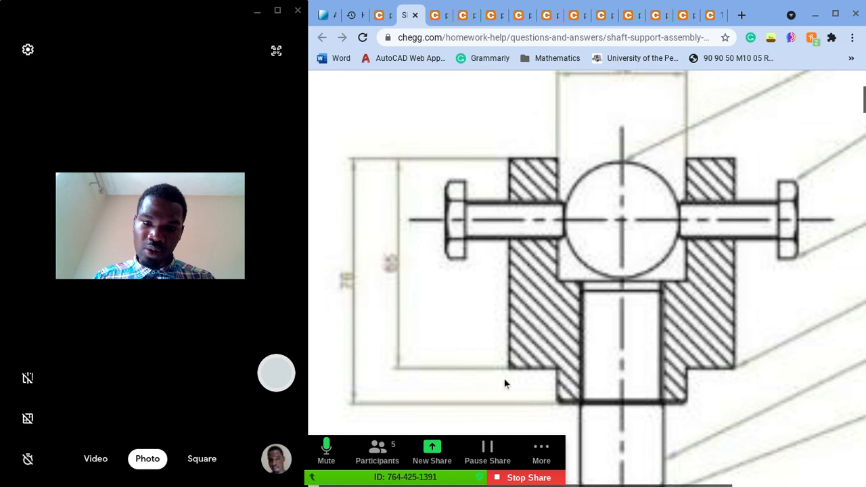
click(379, 20)
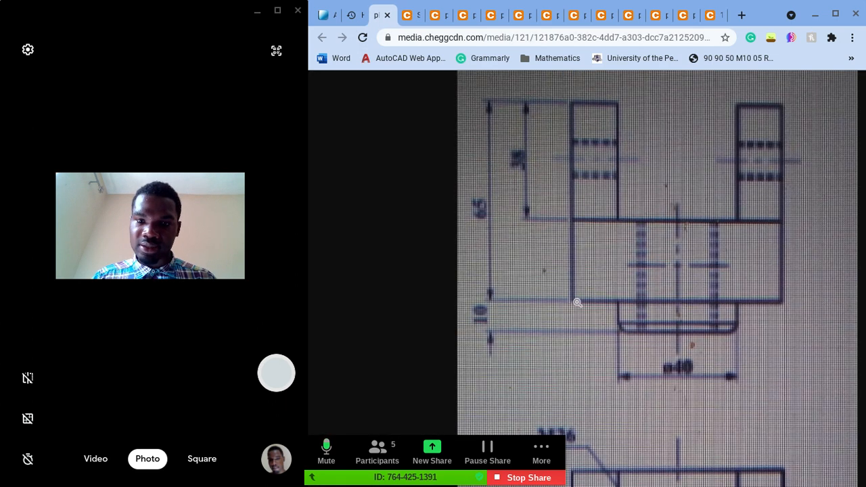
Step: Return to AutoCAD and draw a 35-unit vertical line upward from the upper square's front corner
click(321, 13)
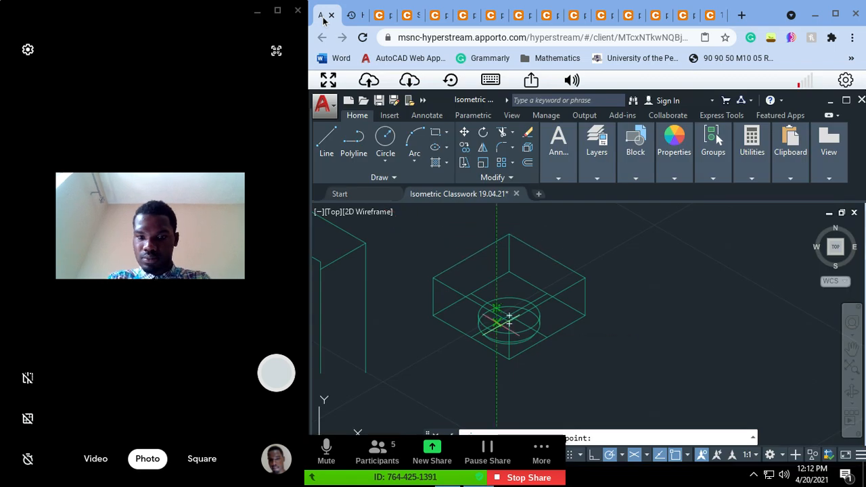
click(508, 320)
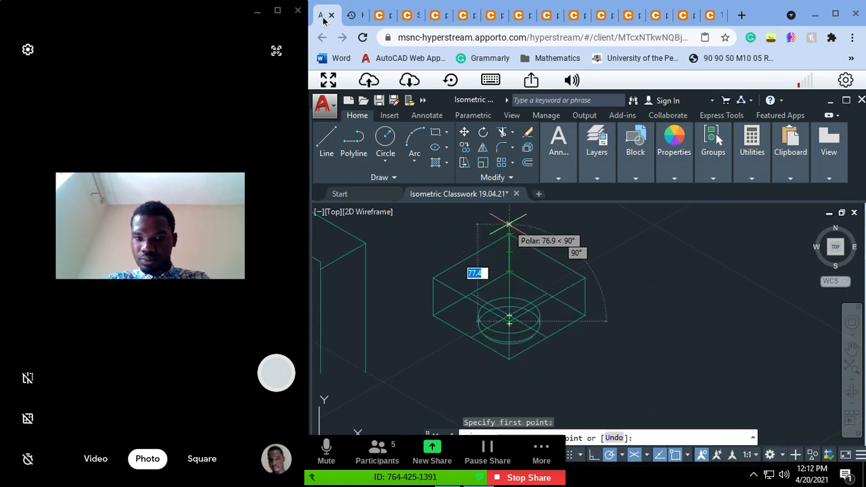
text(35)
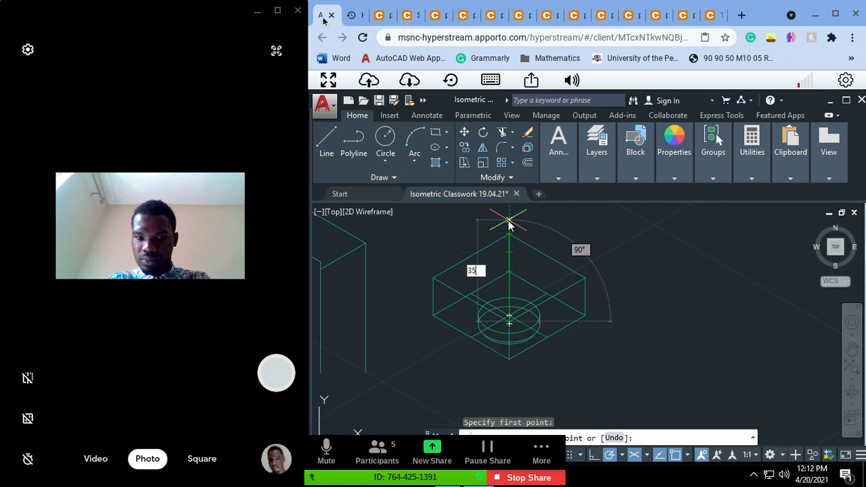
key(Return)
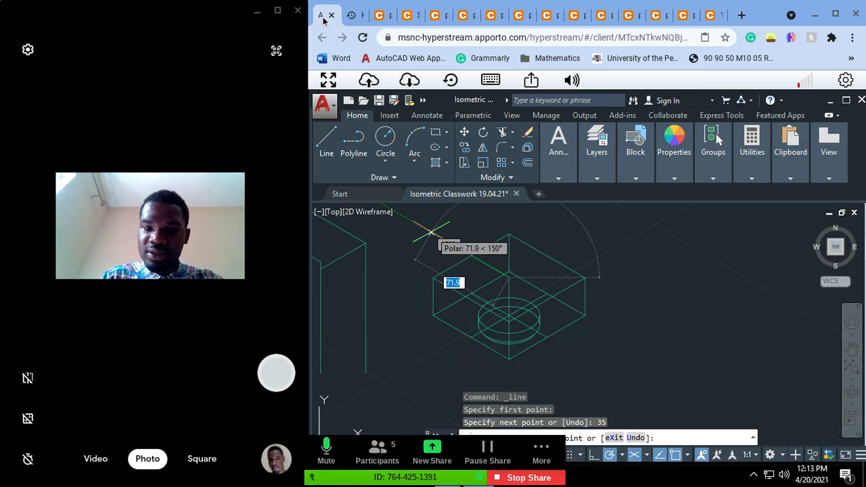
key(Escape)
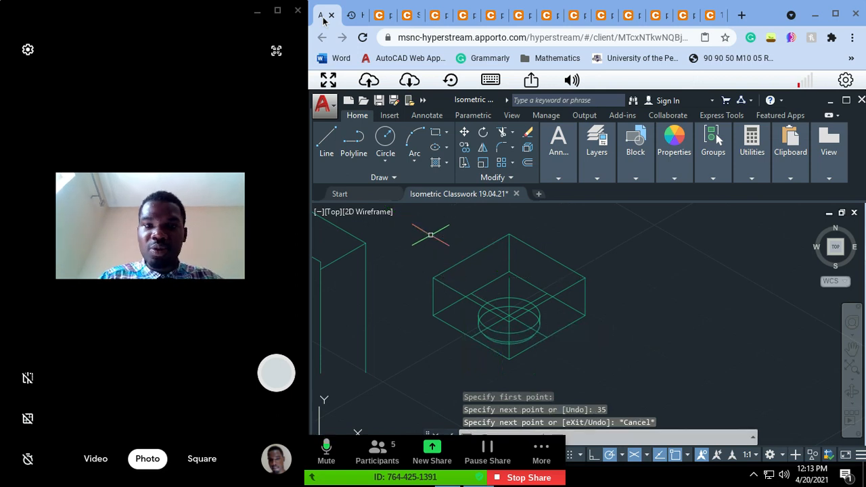
Step: Examine the fork's front and top views in the reference drawing for the upright arms and the central hole
click(387, 14)
click(677, 242)
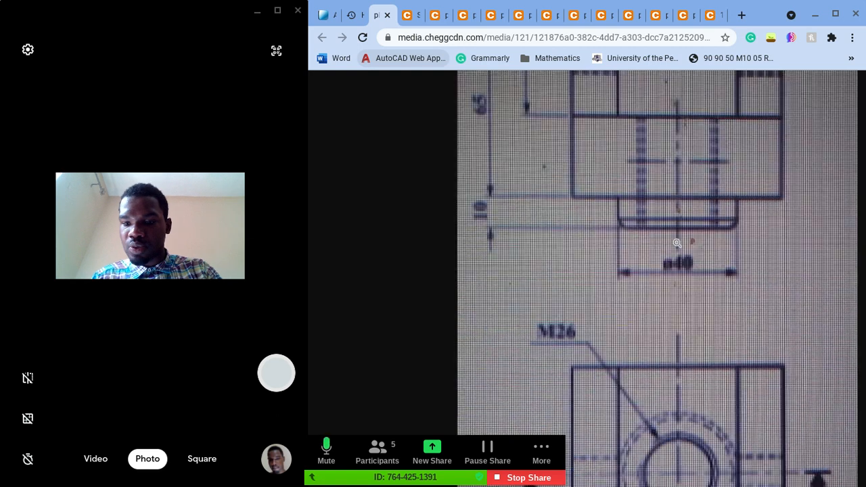
scroll(677, 243, down, 2)
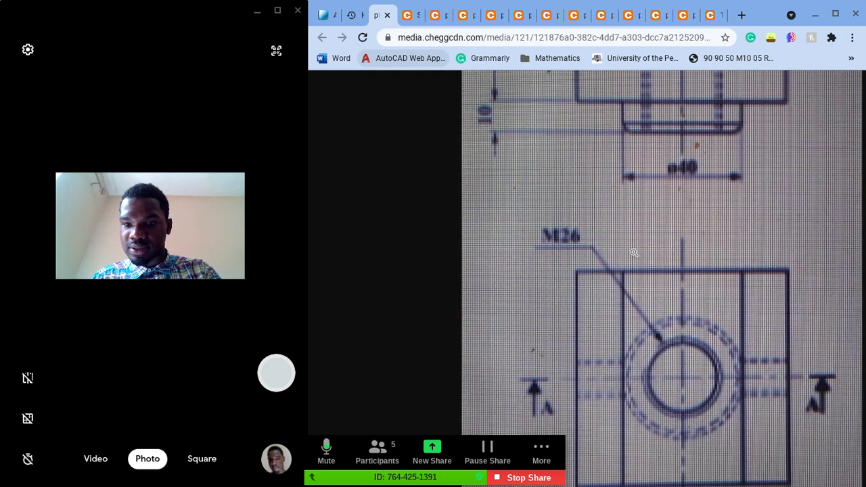
scroll(635, 253, up, 3)
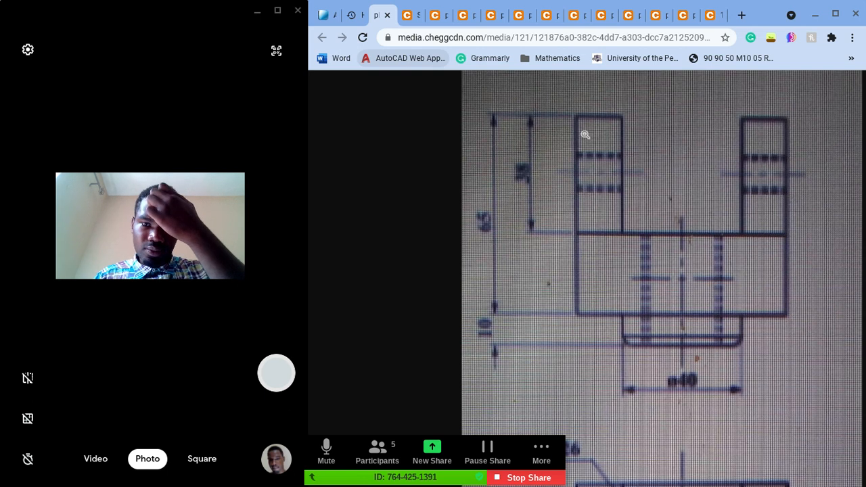
click(332, 15)
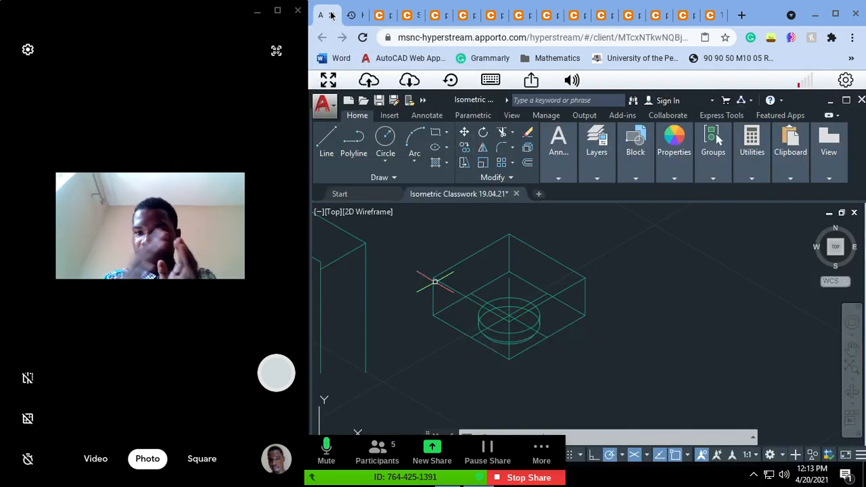
click(377, 15)
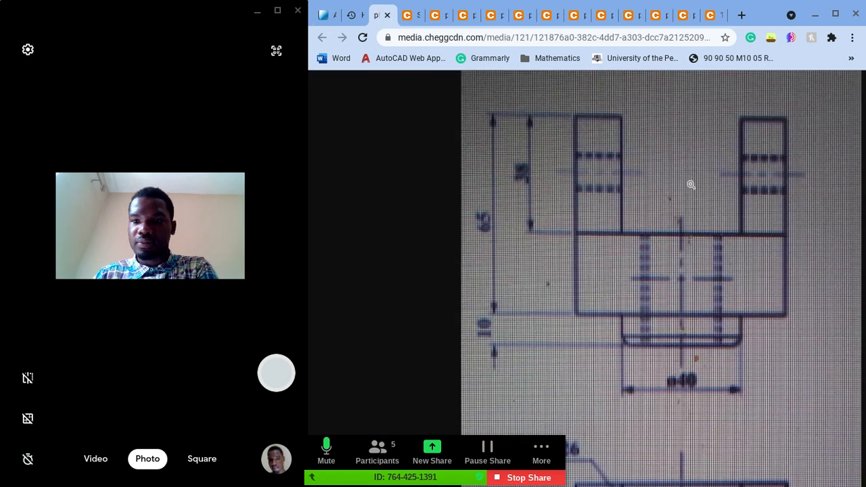
Step: Examine the fork's side view with the R18 rounded arm and the top view's 40 and 70 widths in the reference drawing
click(435, 19)
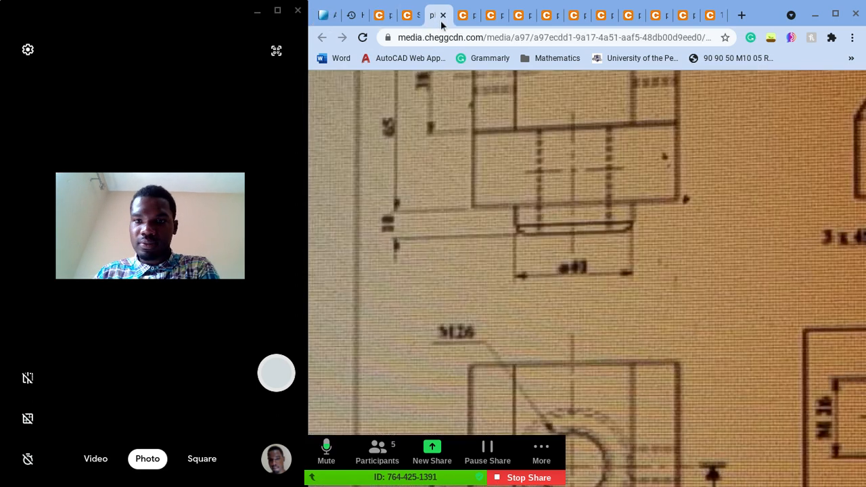
scroll(629, 135, right, 6)
scroll(629, 135, up, 2)
scroll(629, 134, down, 1)
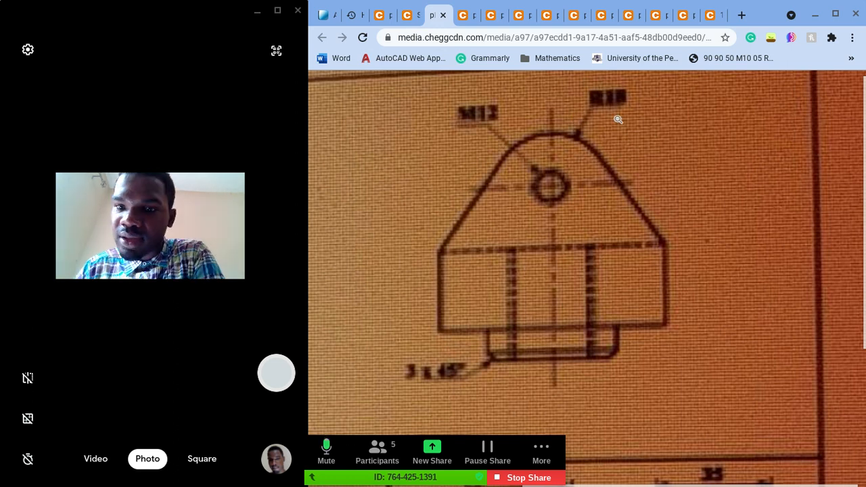
ctrl+scroll(618, 120, up, 5)
ctrl+scroll(618, 120, down, 5)
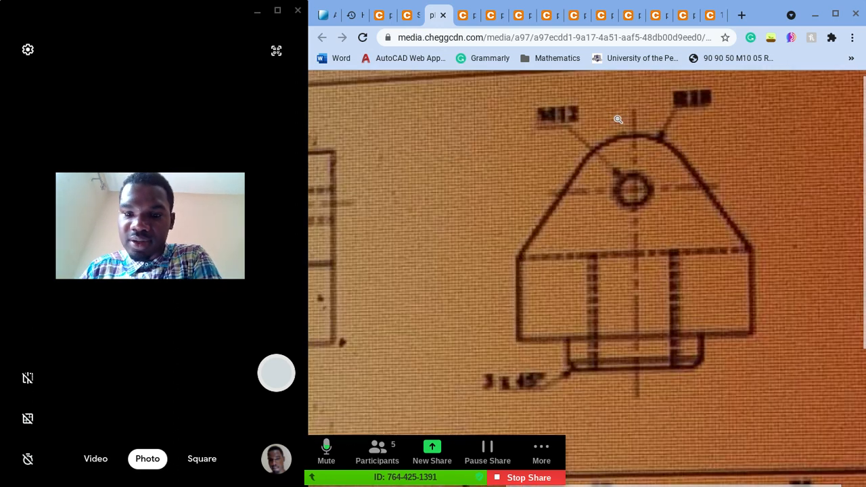
scroll(460, 170, left, 5)
scroll(582, 182, down, 8)
scroll(590, 178, right, 2)
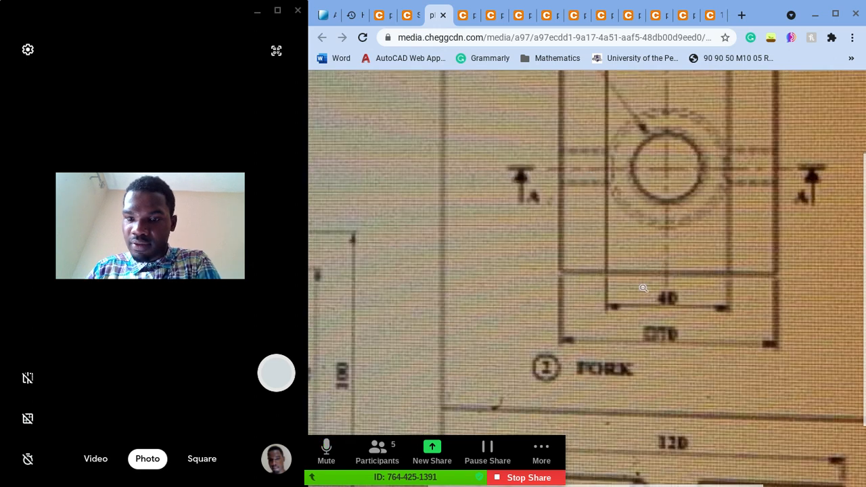
scroll(642, 291, right, 2)
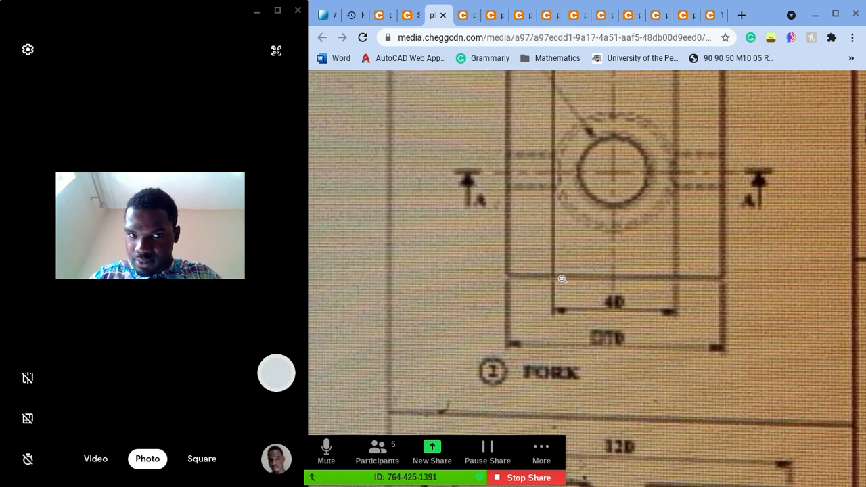
Step: Return to AutoCAD and draw a 70-unit line at 150° from the 35-unit vertical's top, continuing down to the upper square's left corner
click(325, 15)
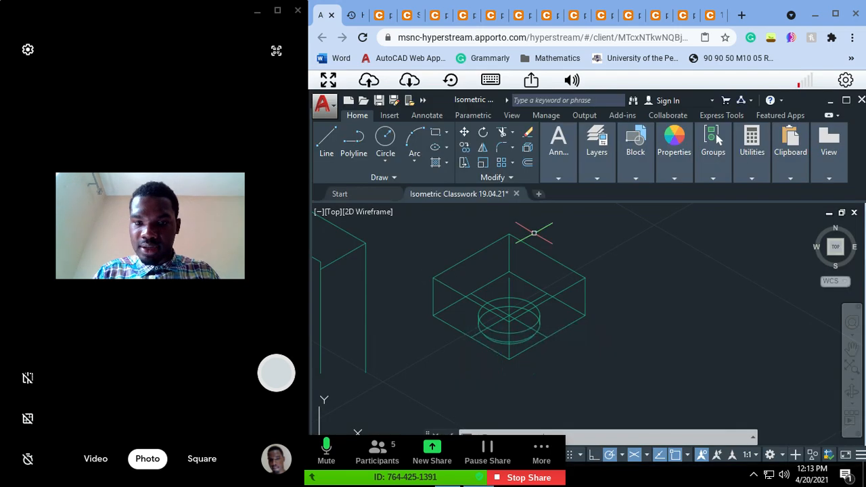
key(Escape)
key(Escape)
key(Escape)
key(Escape)
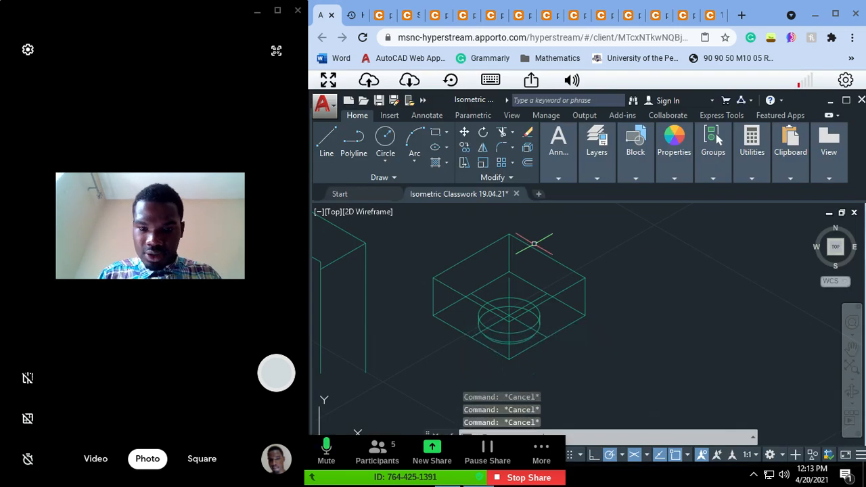
text(l)
key(Return)
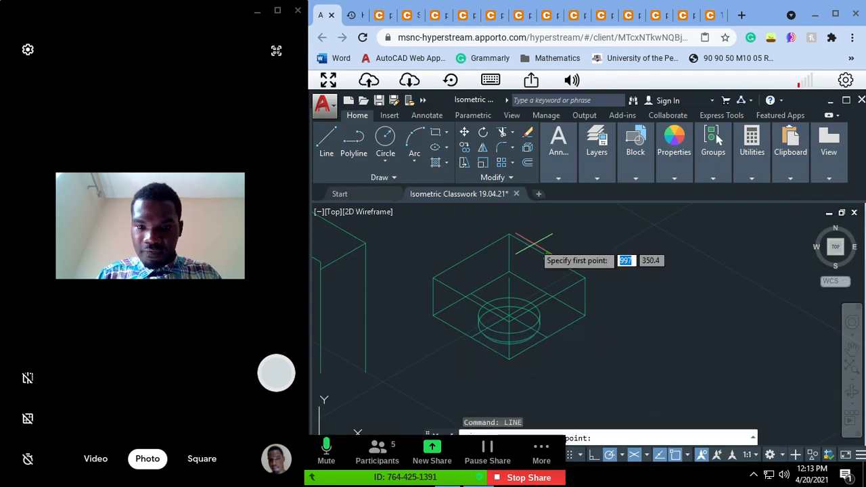
click(509, 275)
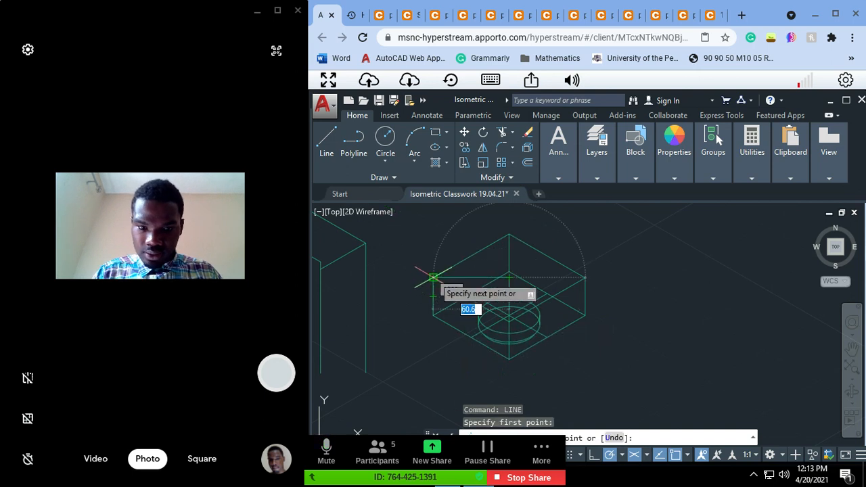
click(433, 238)
key(ctrl+z)
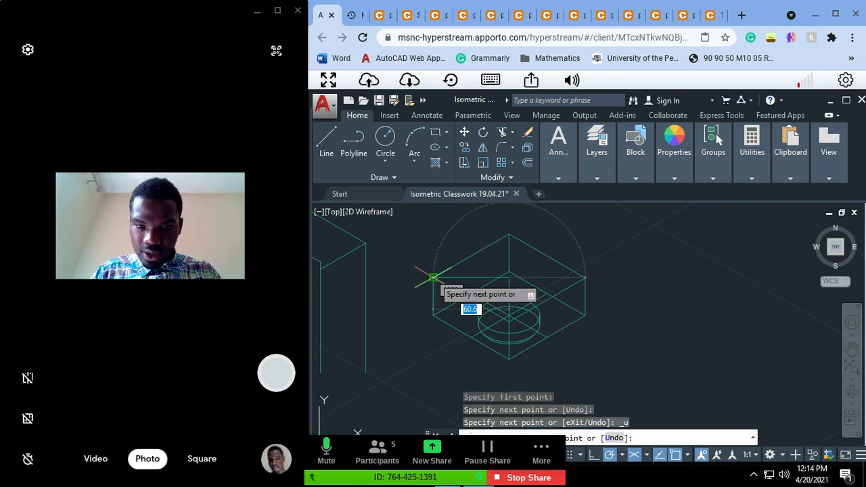
click(433, 233)
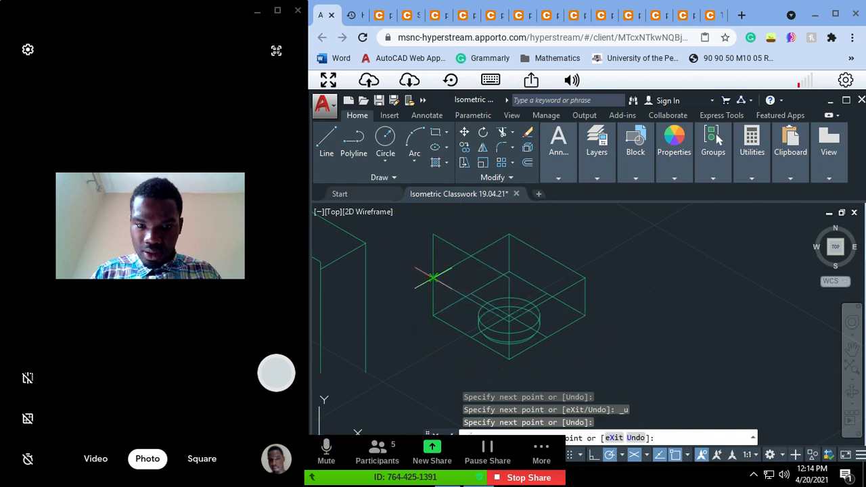
key(Escape)
key(Escape)
key(Escape)
key(Escape)
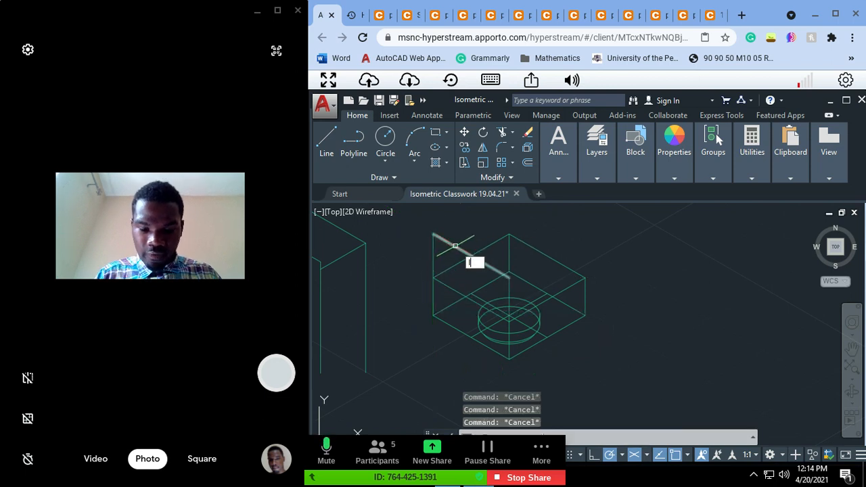
Step: Draw a 15-unit line at 30° from the far upper corner of the new upright face for the arm's thickness
text(lin)
key(Return)
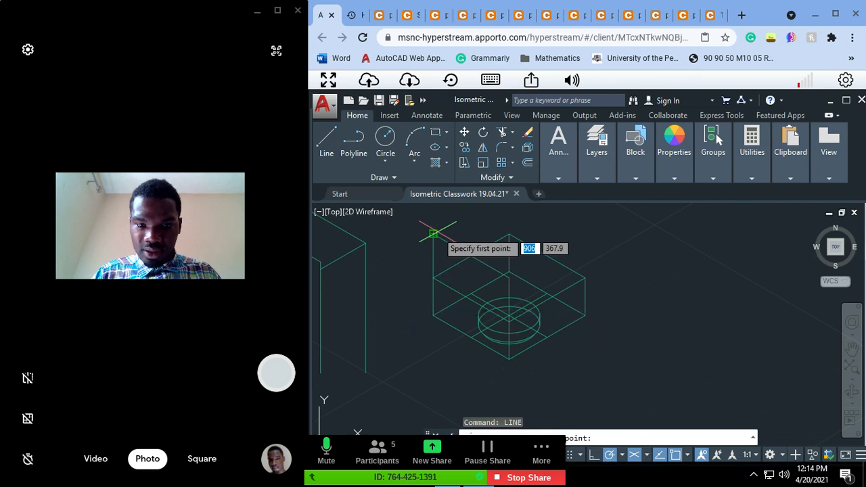
click(433, 234)
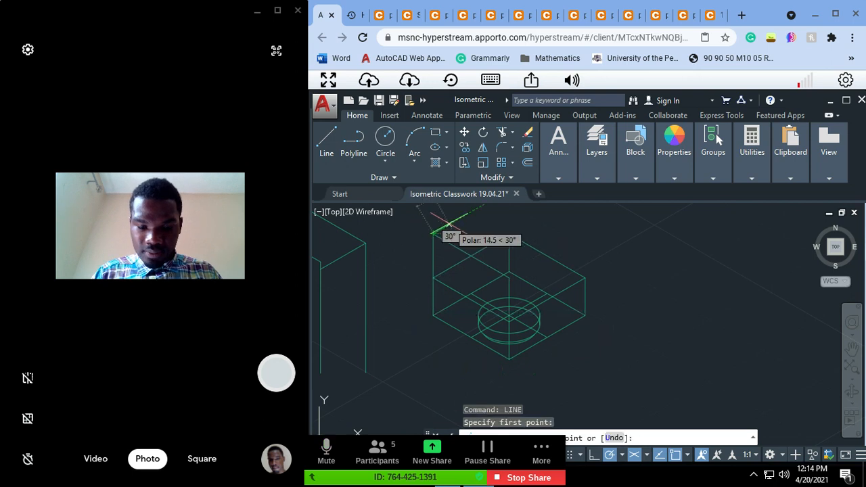
text(15)
key(Return)
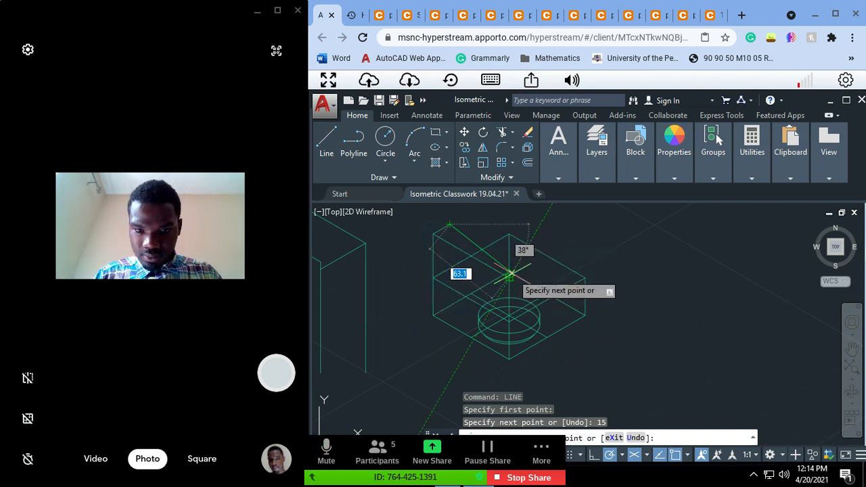
text(65)
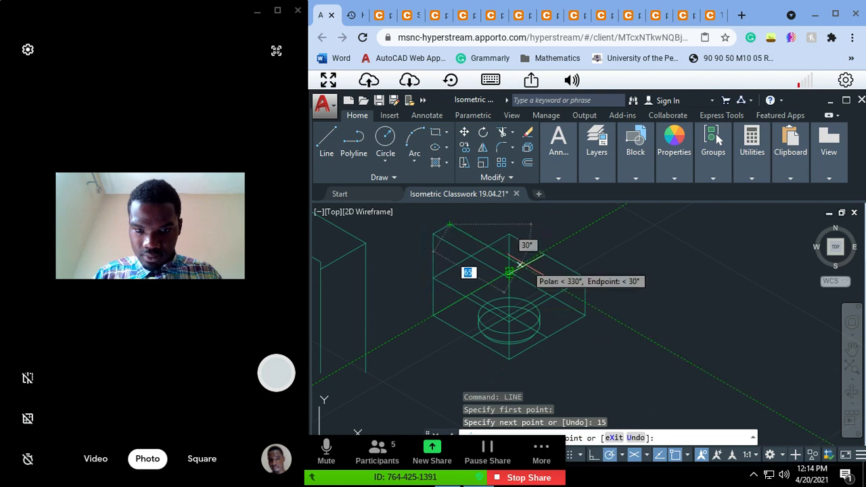
key(Return)
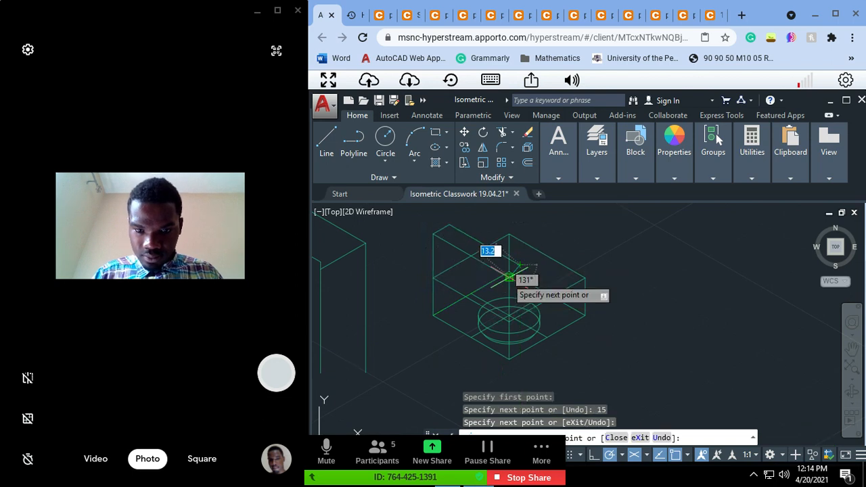
key(ctrl+z)
scroll(509, 277, up, 2)
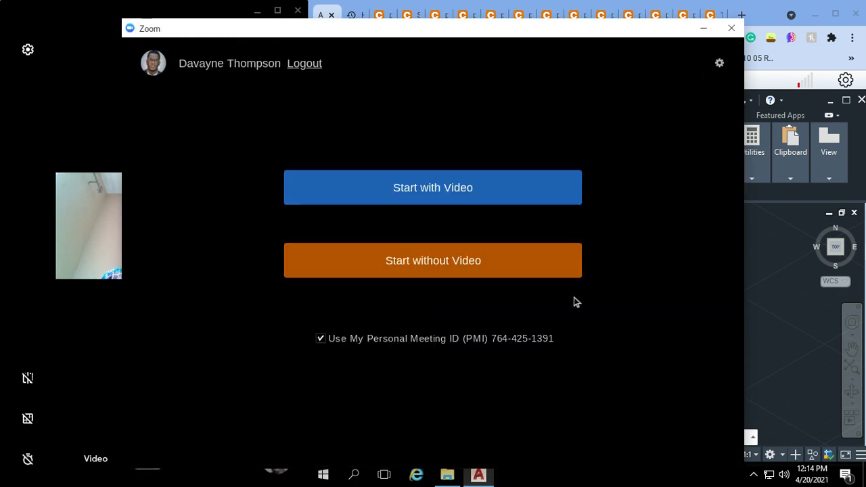
Step: Switch to Zoom, start a meeting with video using the personal meeting ID, and unmute the microphone
click(560, 283)
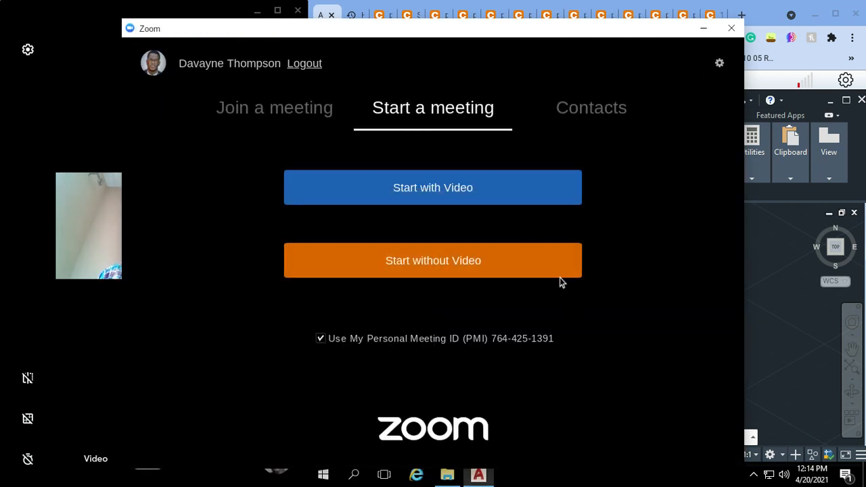
click(504, 196)
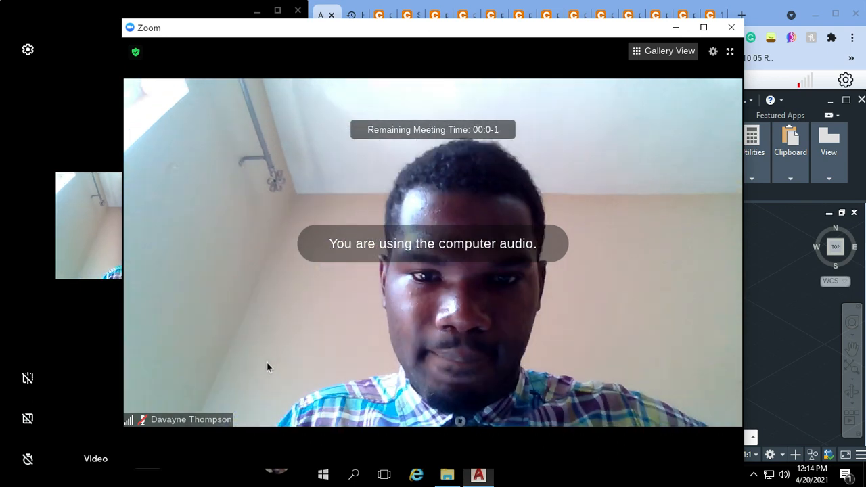
click(145, 457)
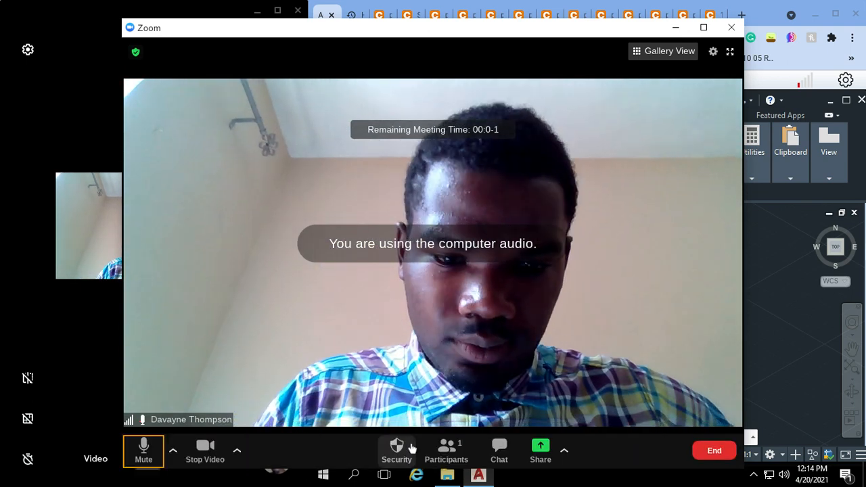
Step: Disable the meeting's waiting room and share the entire screen
click(412, 448)
click(415, 327)
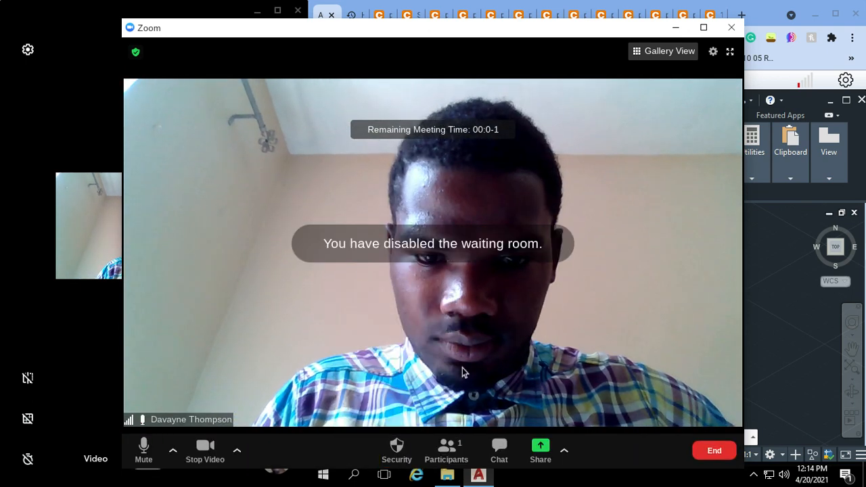
click(542, 450)
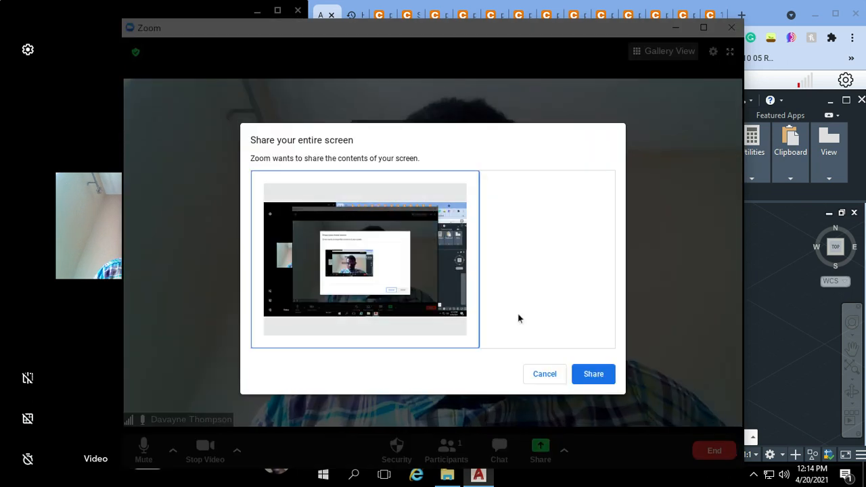
click(593, 374)
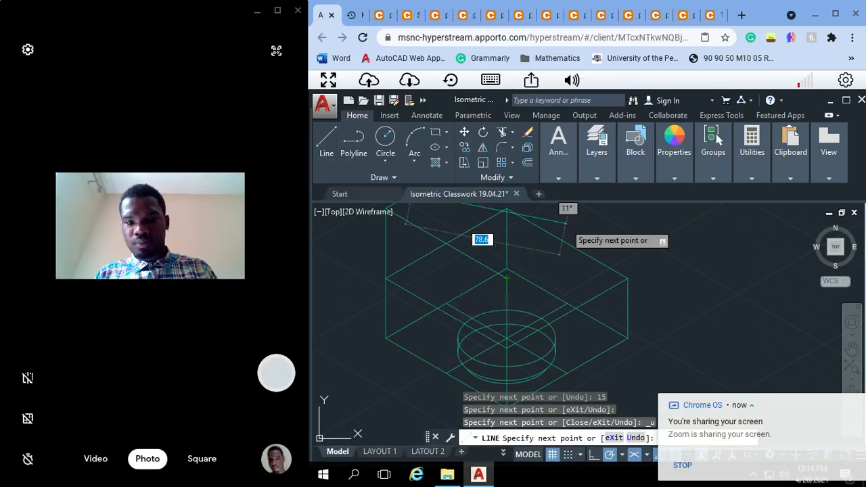
Step: Return to AutoCAD and finish the arm's top outline with a 70-unit edge at 330°, closing it at the 35-unit vertical's top
click(533, 262)
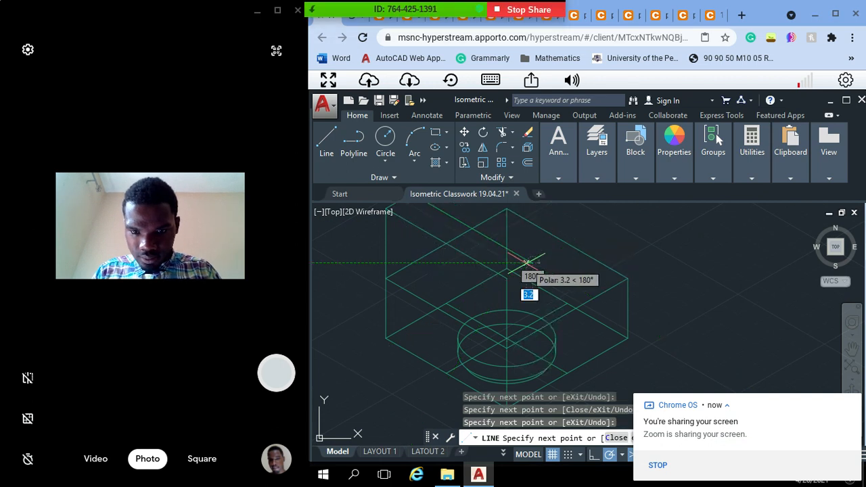
click(507, 278)
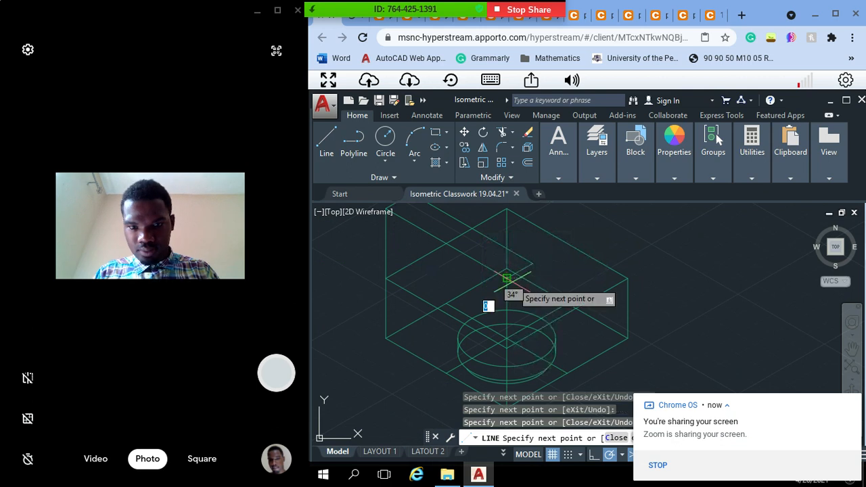
key(Escape)
key(Escape)
key(Escape)
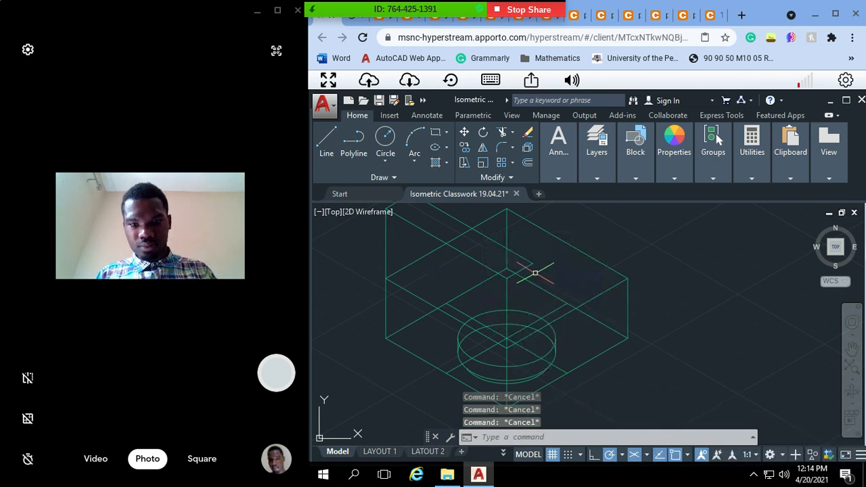
Step: Draw a vertical line from the inner front corner of the arm's top outline down to the upper square's front edge
text(pa)
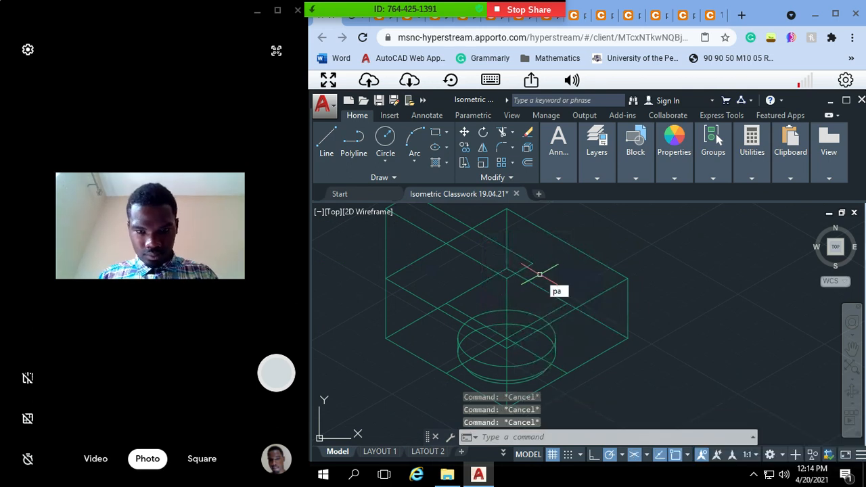
key(Return)
drag(528, 279, 528, 289)
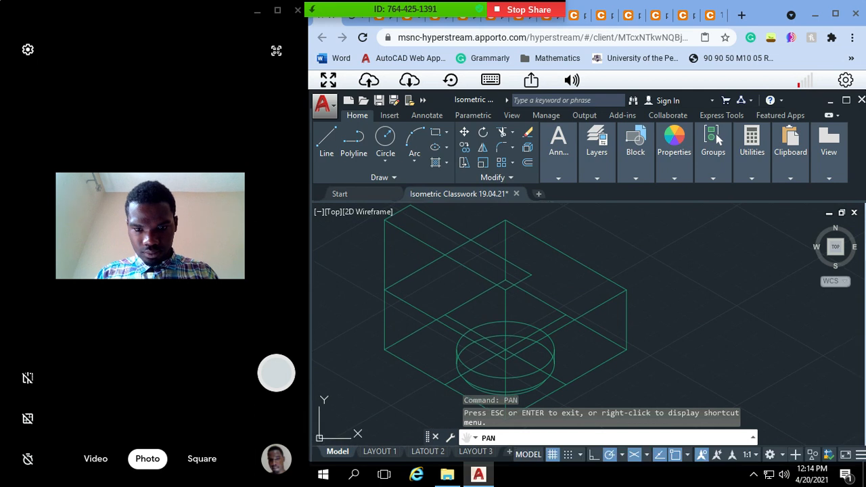
key(Escape)
key(Escape)
key(Escape)
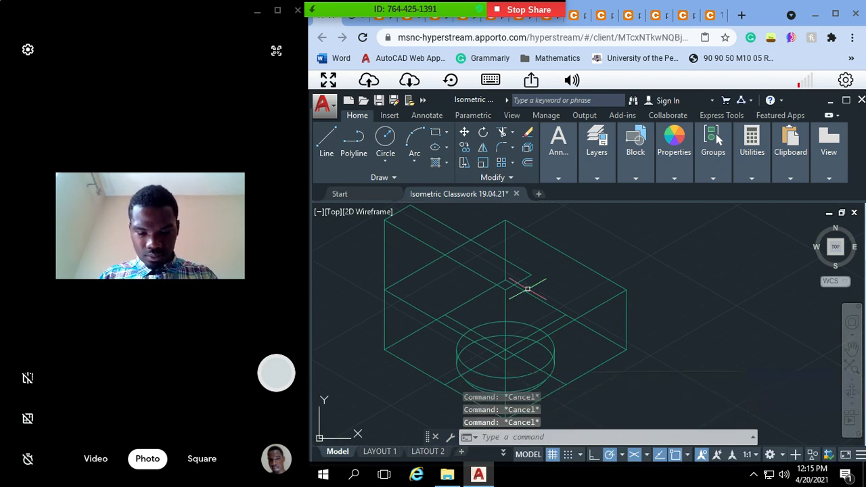
text(line)
key(Return)
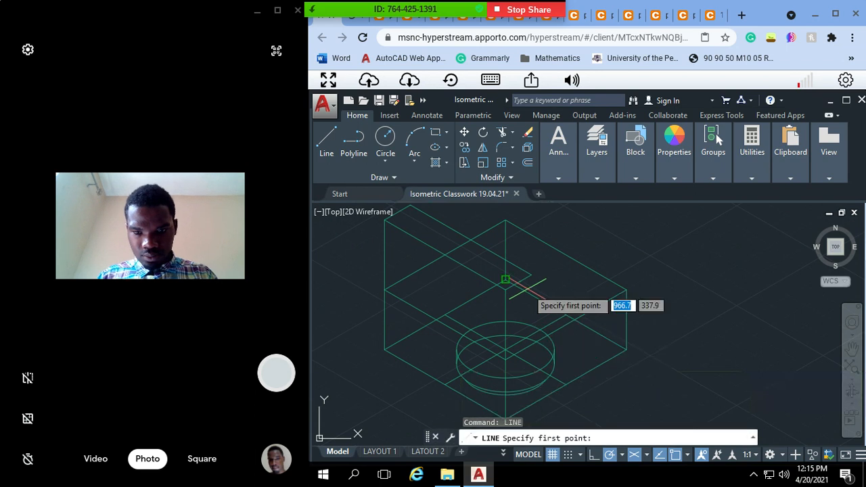
click(532, 275)
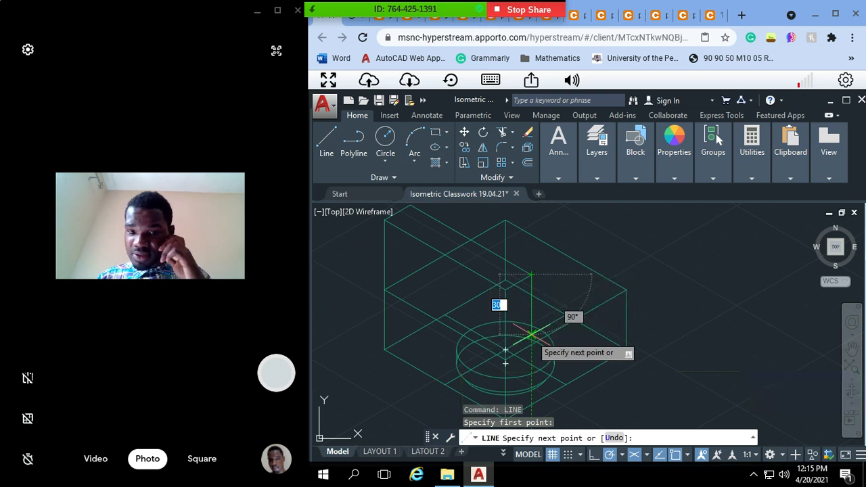
click(532, 341)
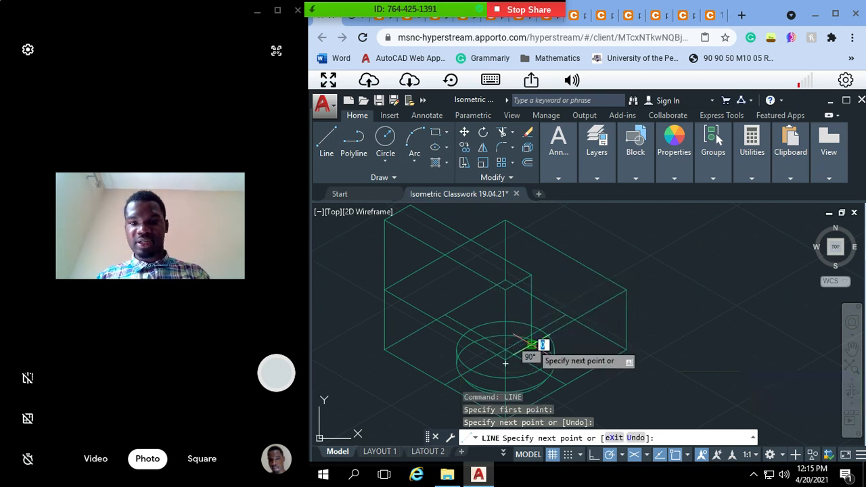
key(Escape)
key(Escape)
key(Escape)
key(Escape)
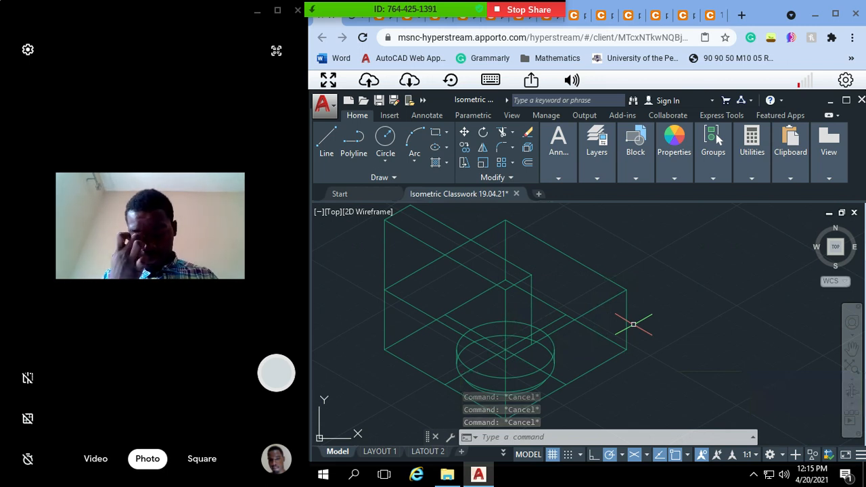
Step: Draw a 35-unit vertical line from the midpoint of the arm's lower front edge up to the midpoint of its top front edge
text(A)
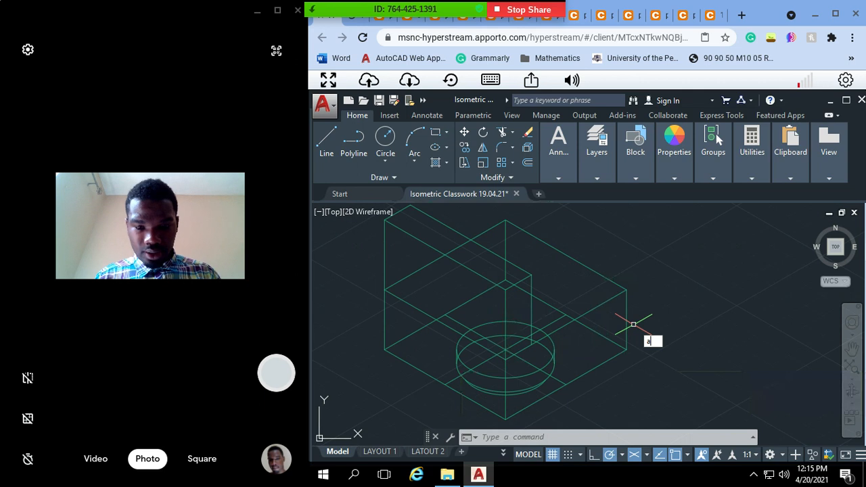
key(Escape)
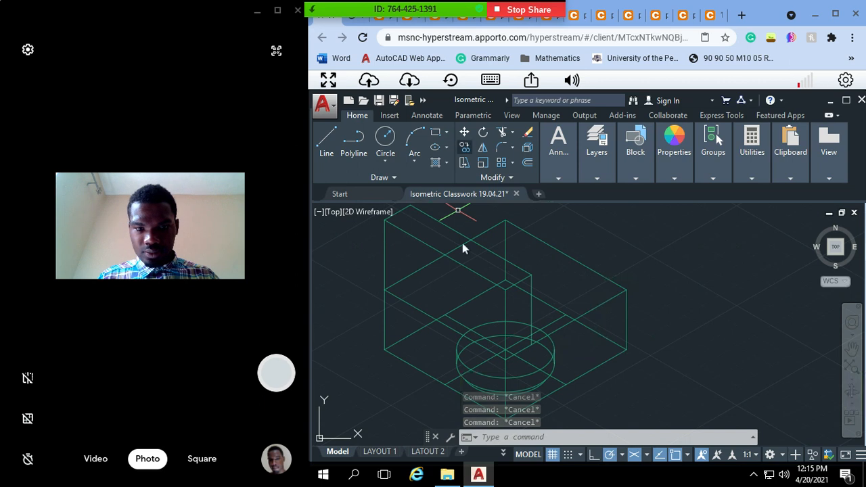
text(lin)
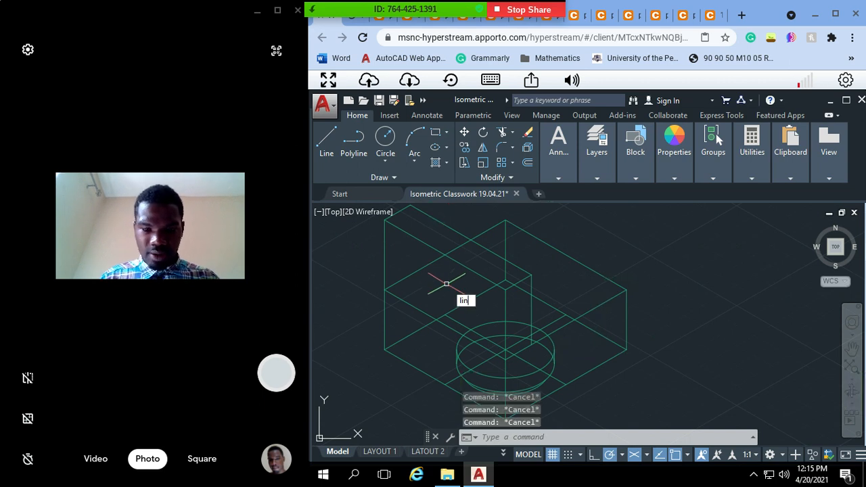
key(Return)
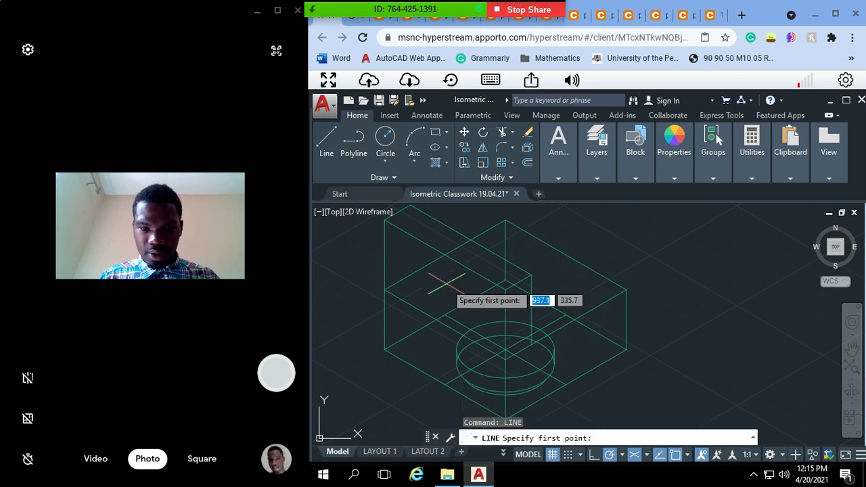
click(445, 324)
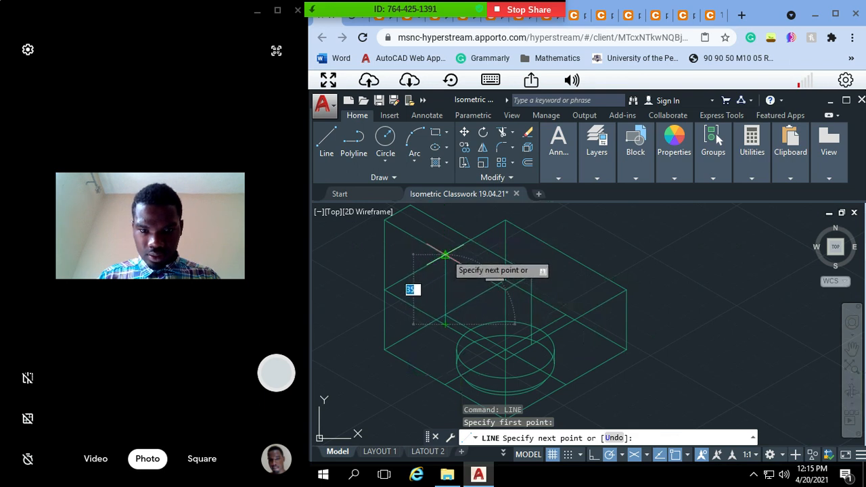
click(445, 254)
key(Escape)
key(Escape)
key(Escape)
text(ell)
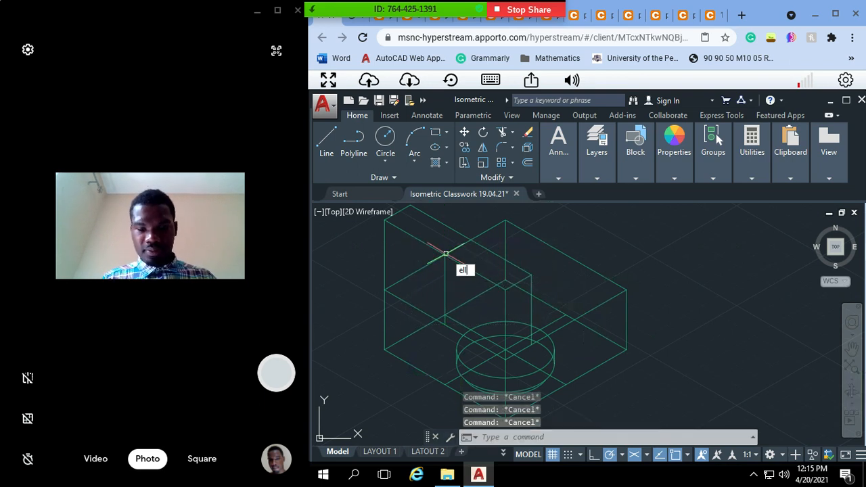
text(ipse)
key(Return)
text(i)
key(Return)
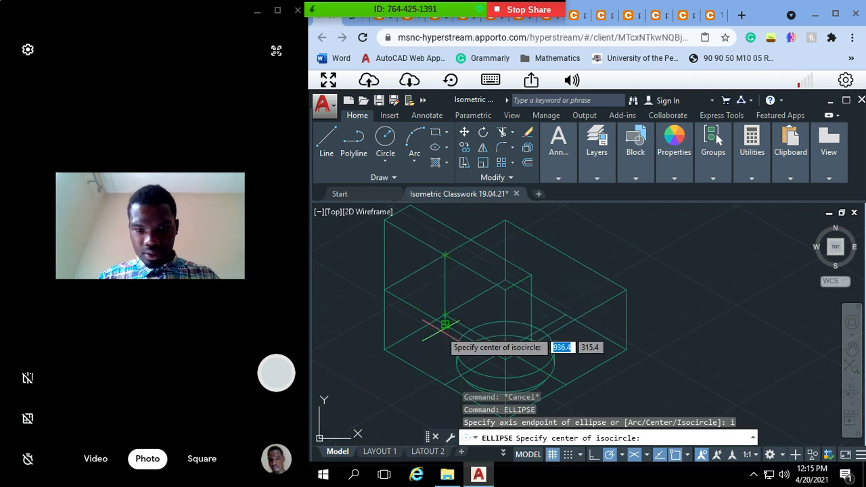
key(Escape)
key(Escape)
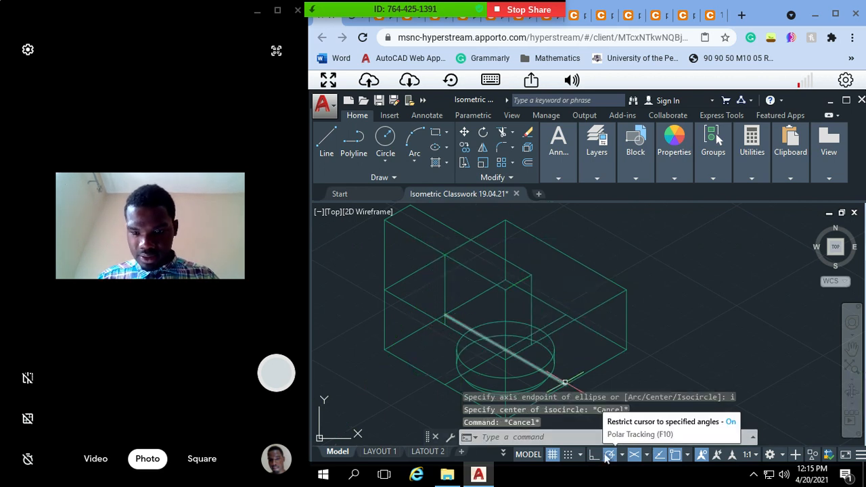
Step: Switch isometric drafting to the left isoplane
click(647, 455)
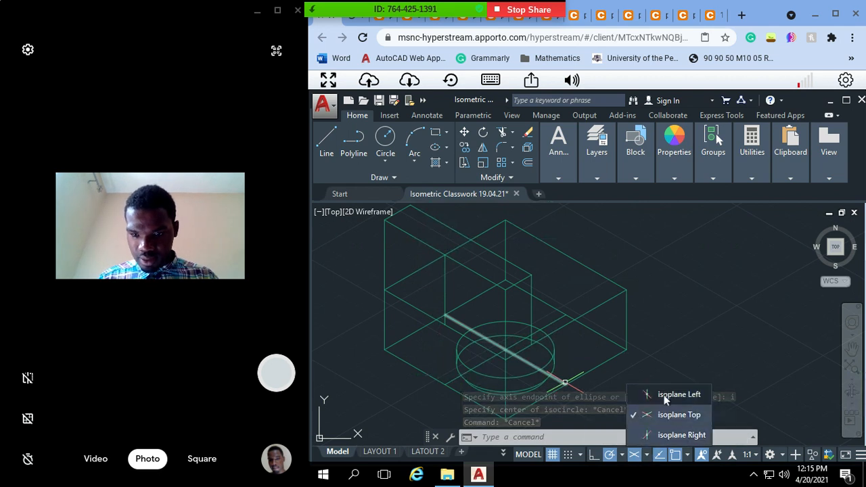
click(663, 398)
key(Escape)
key(Escape)
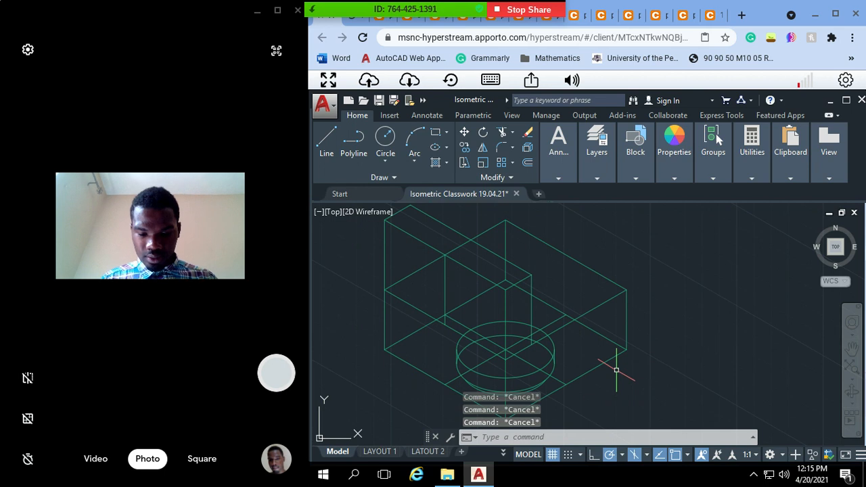
Step: Draw an isocircle centred on the lower end of the arm's vertical centre line, with its radius reaching the arm's top front edge
text(ellipse)
key(Return)
text(i)
key(Return)
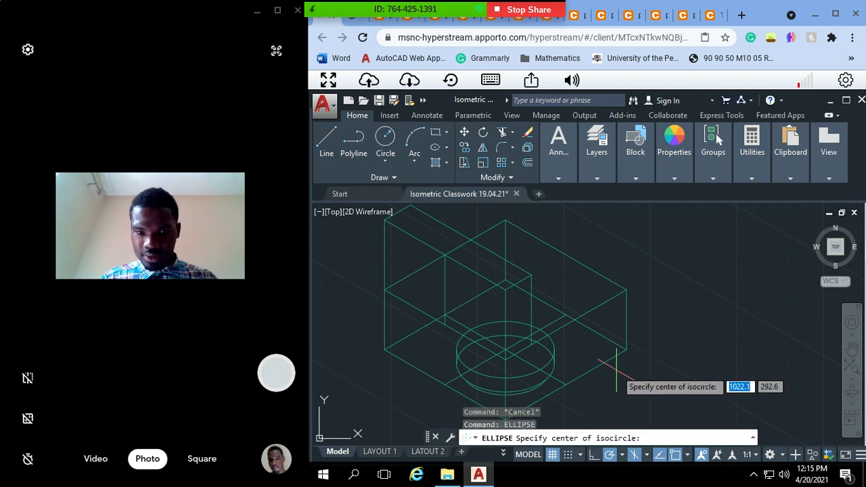
click(445, 324)
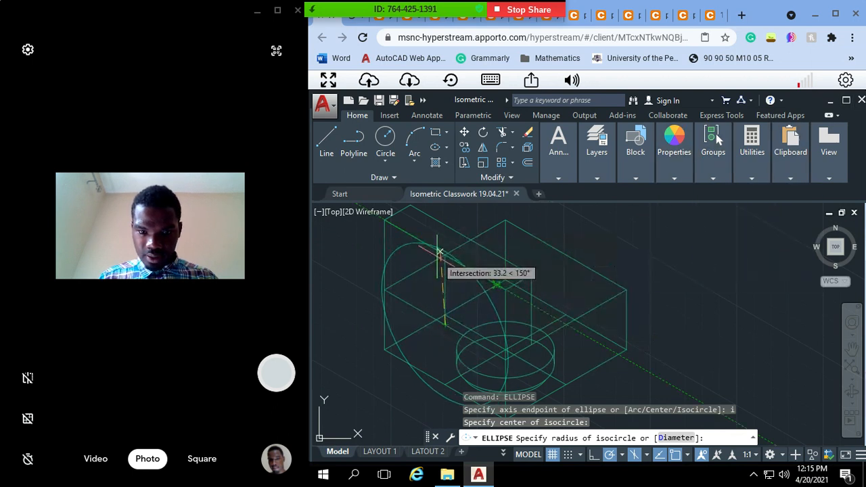
key(Escape)
key(Escape)
key(Escape)
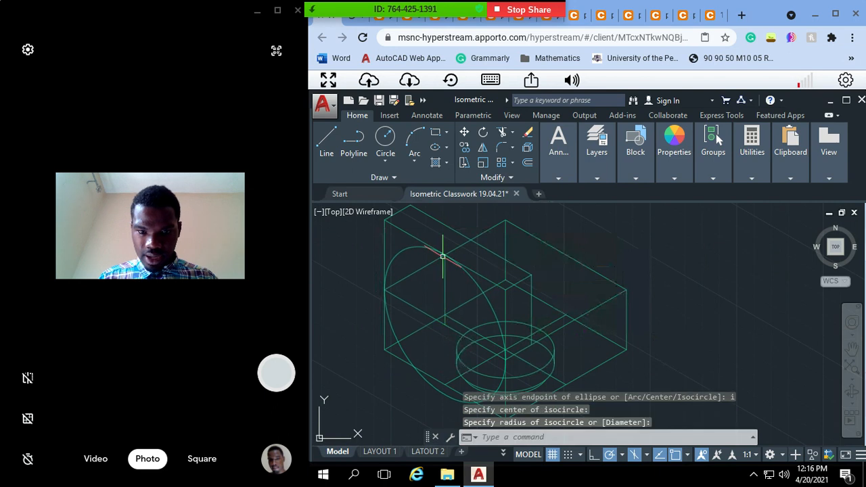
Step: Copy the isocircle 15 units from its centre across the arm's thickness toward the arm's back face
click(472, 271)
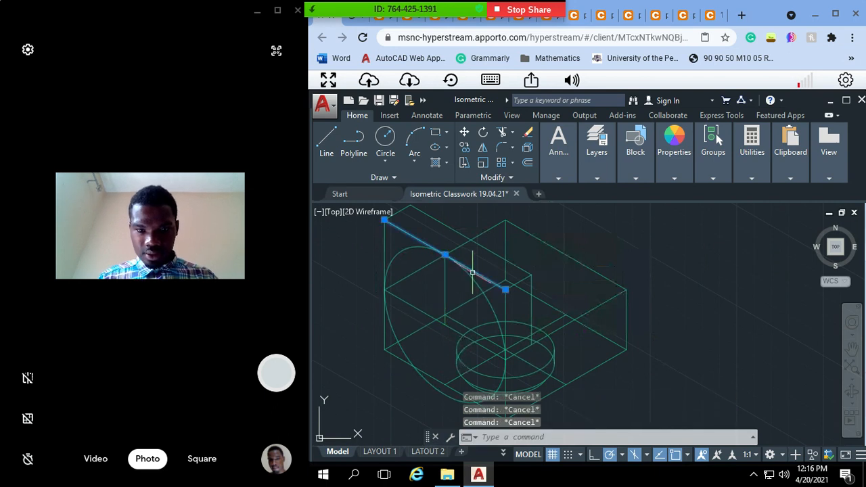
key(Escape)
click(467, 276)
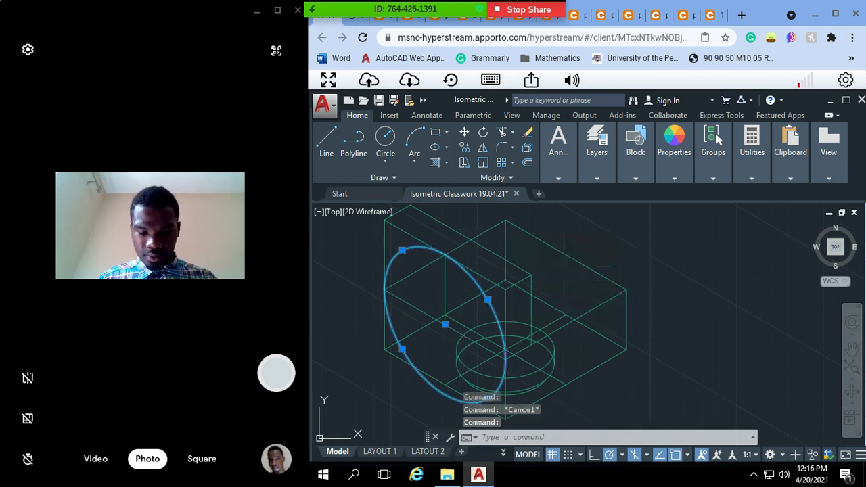
text(cop)
key(Return)
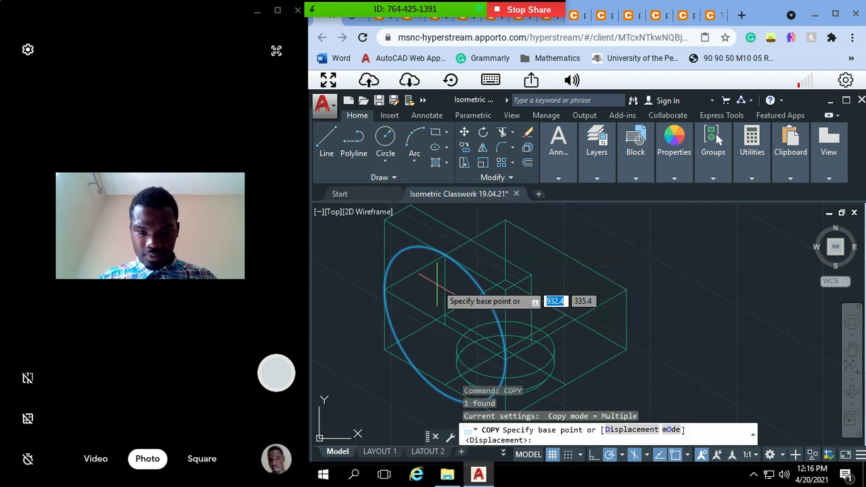
click(445, 323)
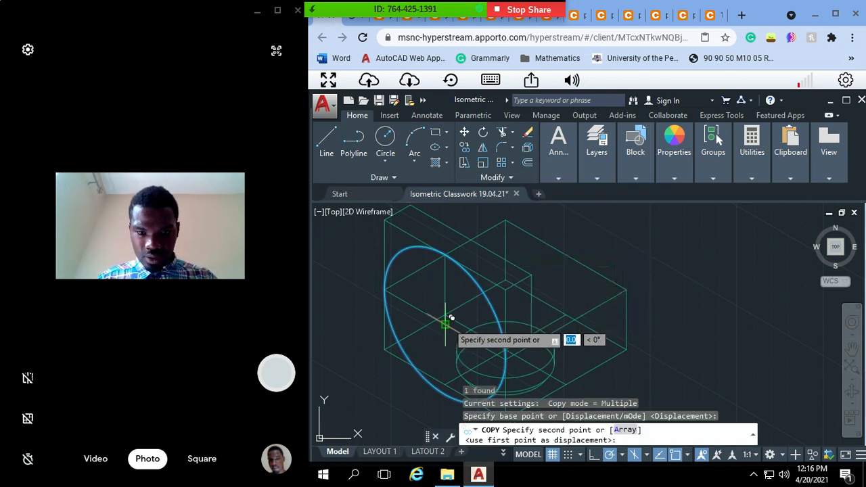
text(15)
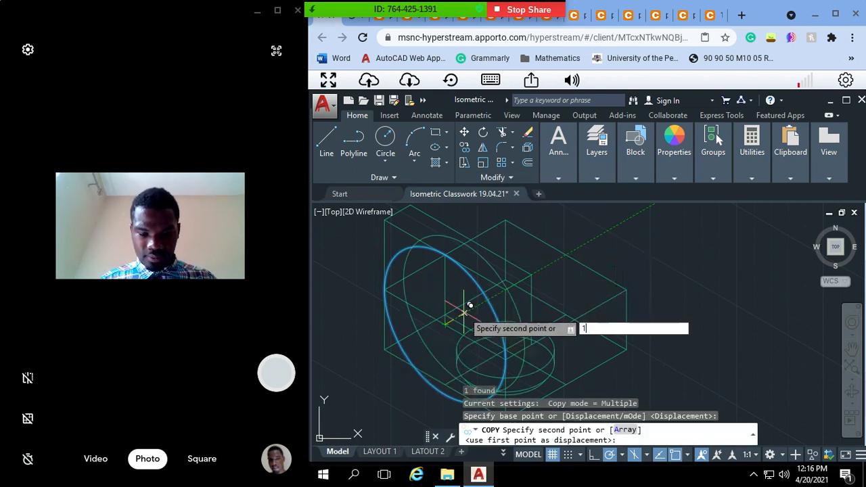
key(Return)
key(Escape)
key(Escape)
key(Escape)
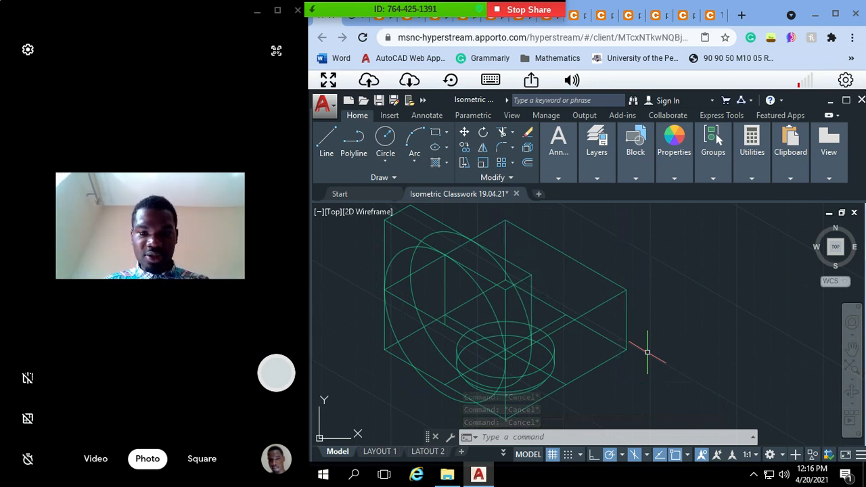
key(Escape)
key(Escape)
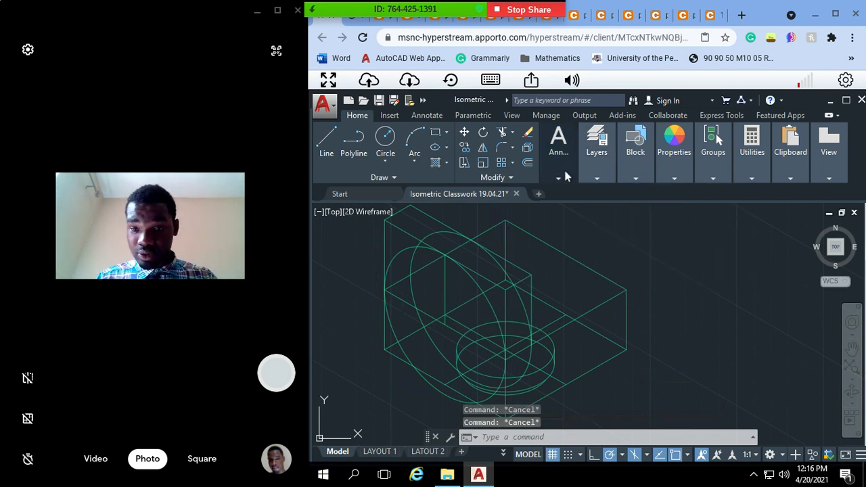
mouse_move(636, 156)
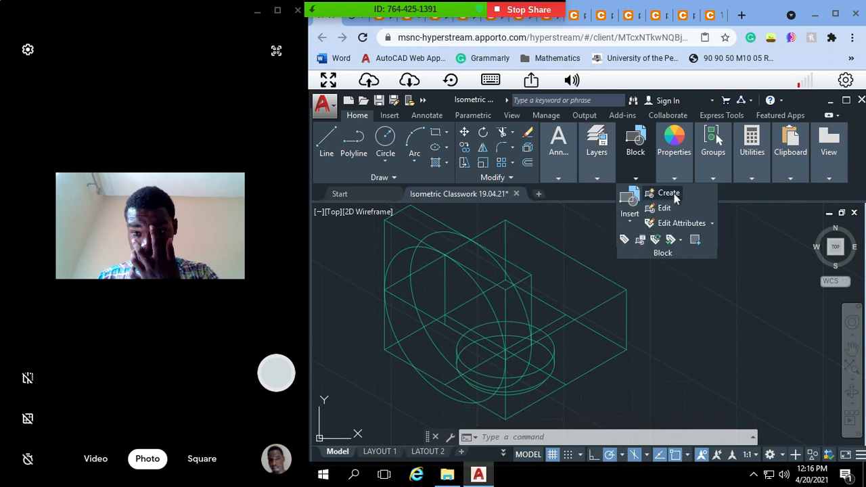
click(668, 194)
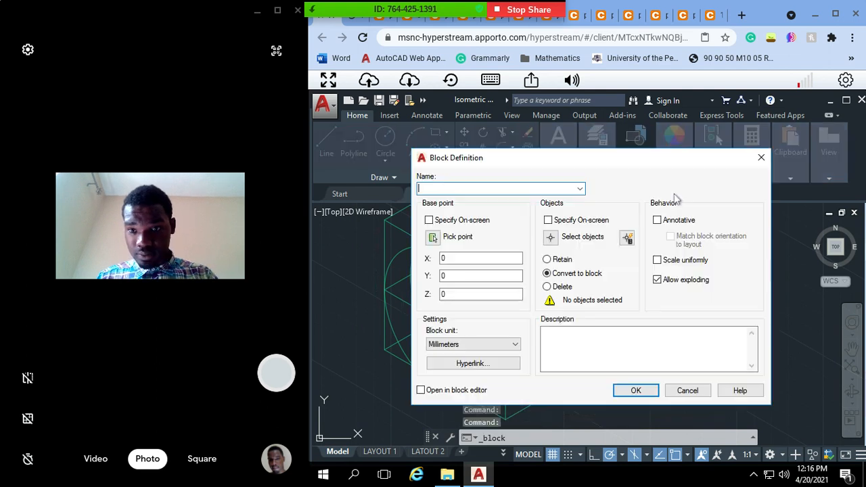
click(761, 158)
mouse_move(567, 157)
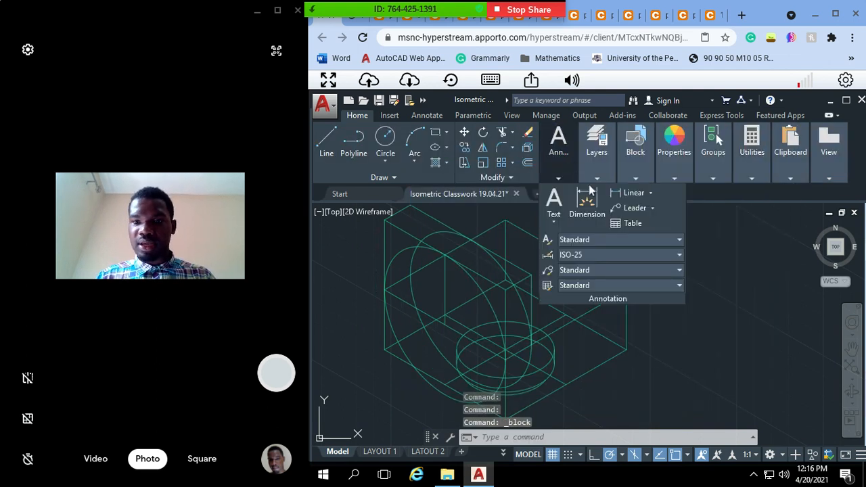
mouse_move(588, 172)
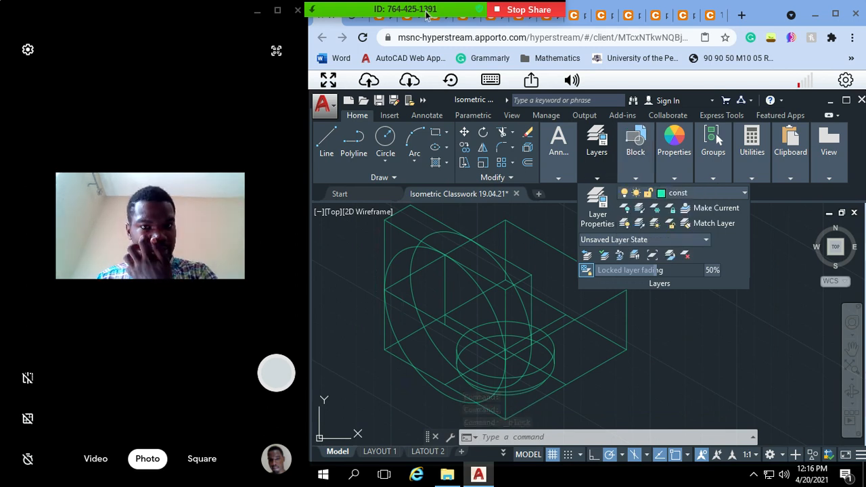
click(378, 21)
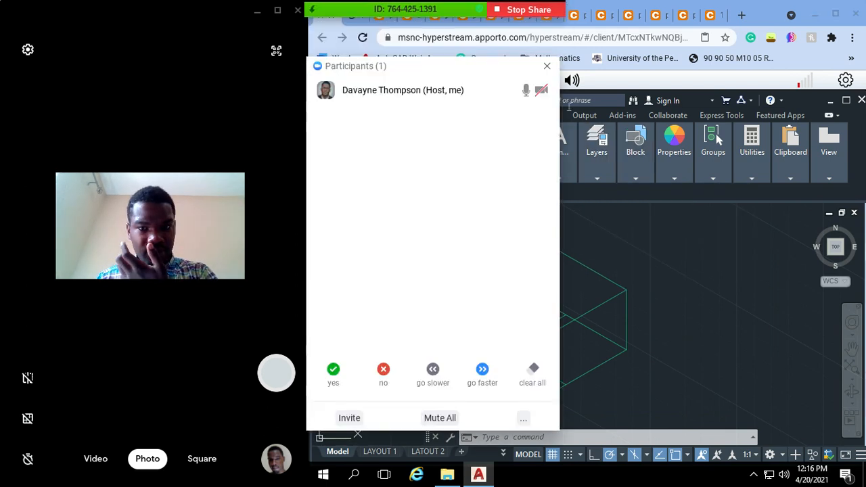
click(547, 63)
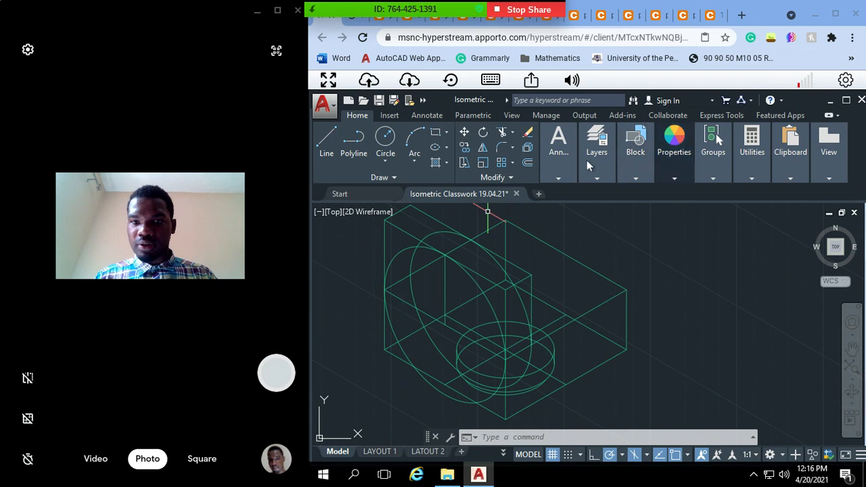
Step: Make the Object layer current
mouse_move(635, 145)
mouse_move(599, 172)
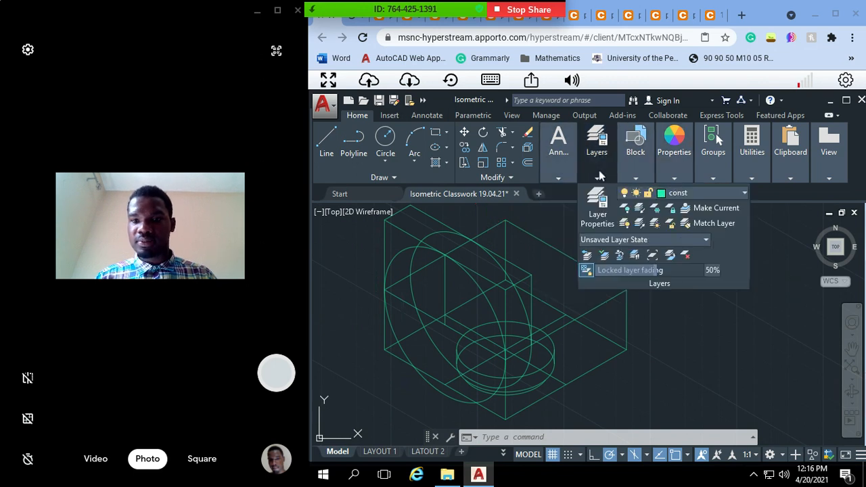
click(695, 192)
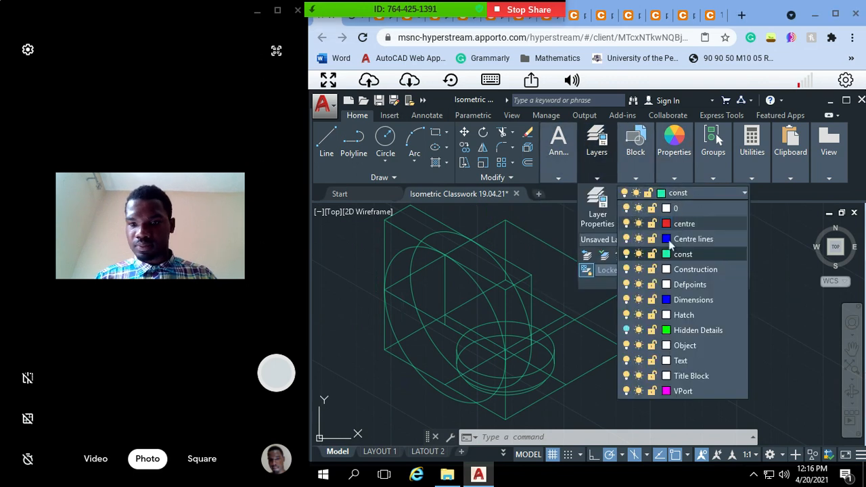
click(683, 346)
key(Escape)
key(Escape)
key(Escape)
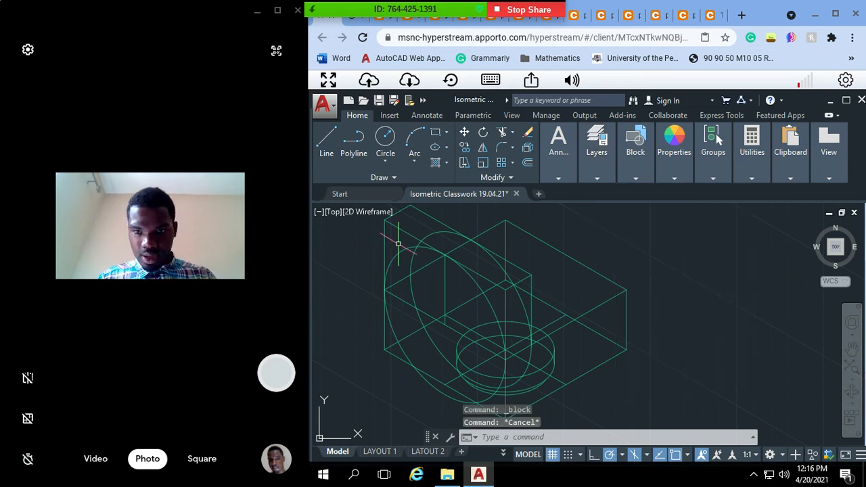
Step: Draw an isocircle of radius 35 over the front construction isocircle, centred on the foot of the arm's vertical centre line
text(ellipse)
key(Return)
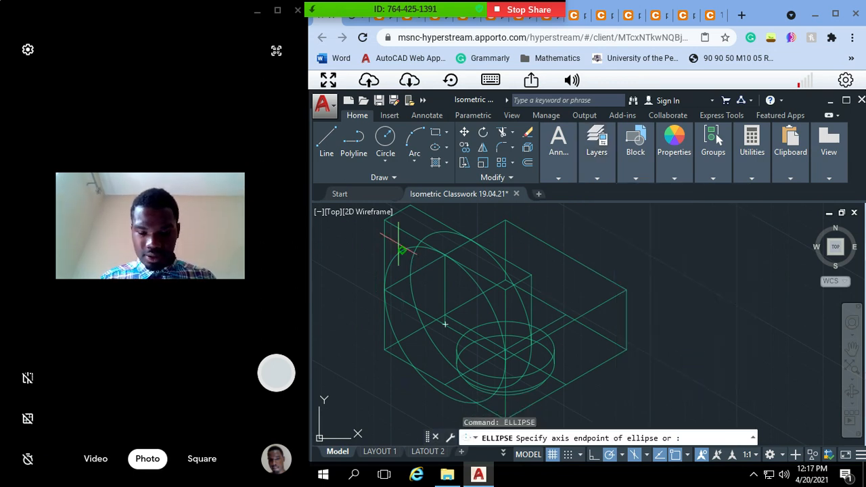
text(i)
key(Return)
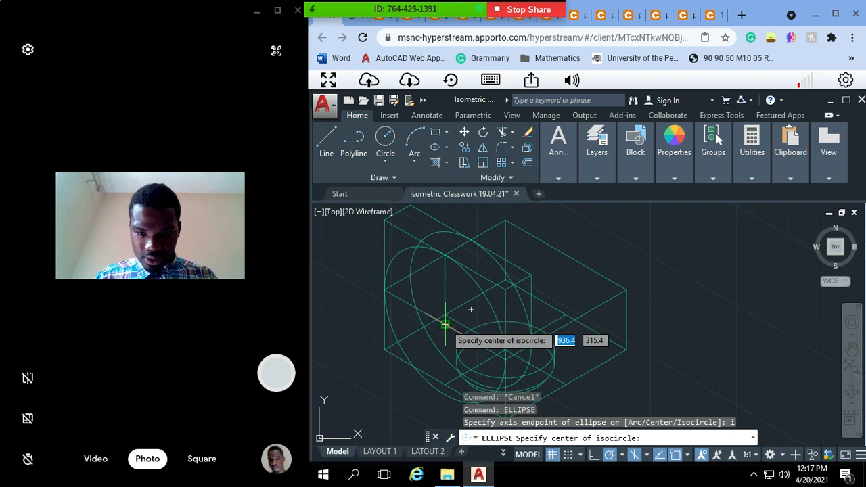
click(446, 324)
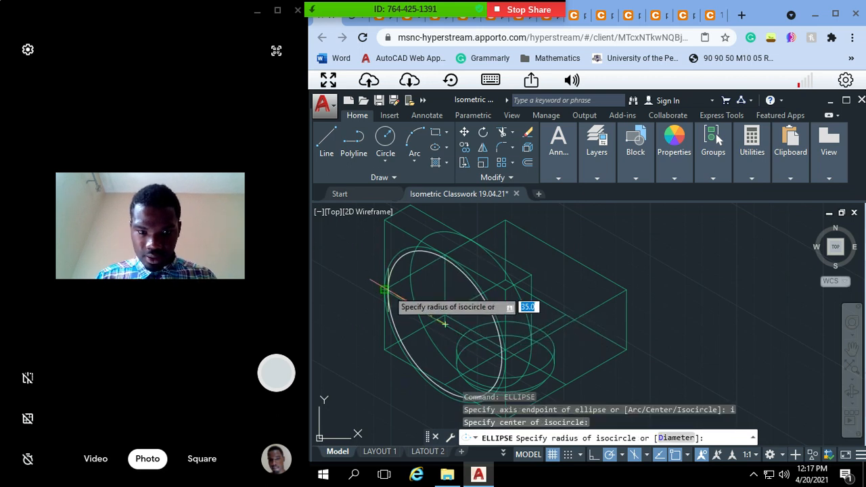
key(Escape)
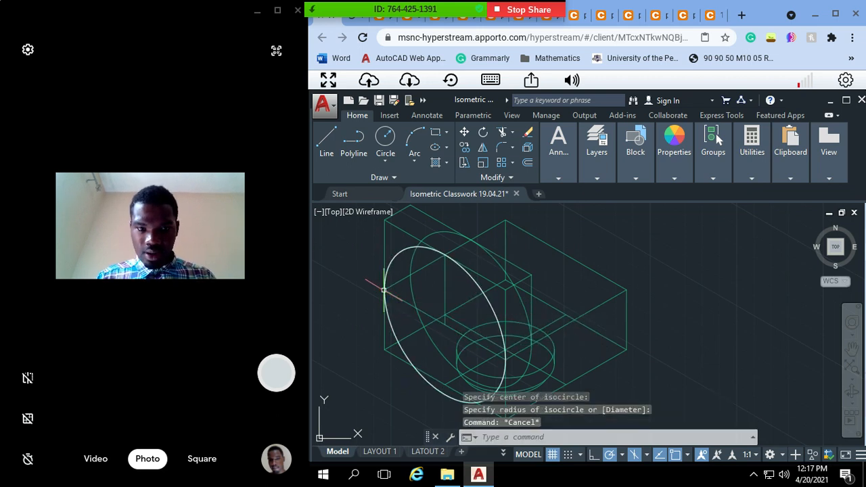
key(Escape)
click(383, 254)
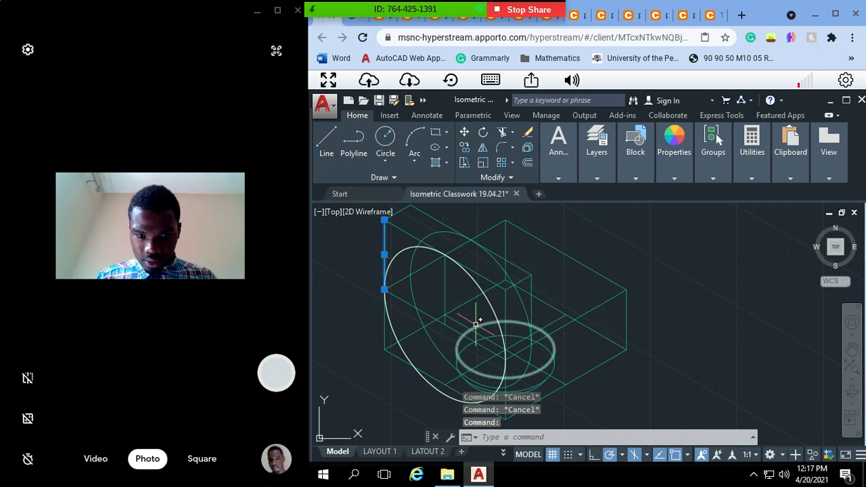
key(Delete)
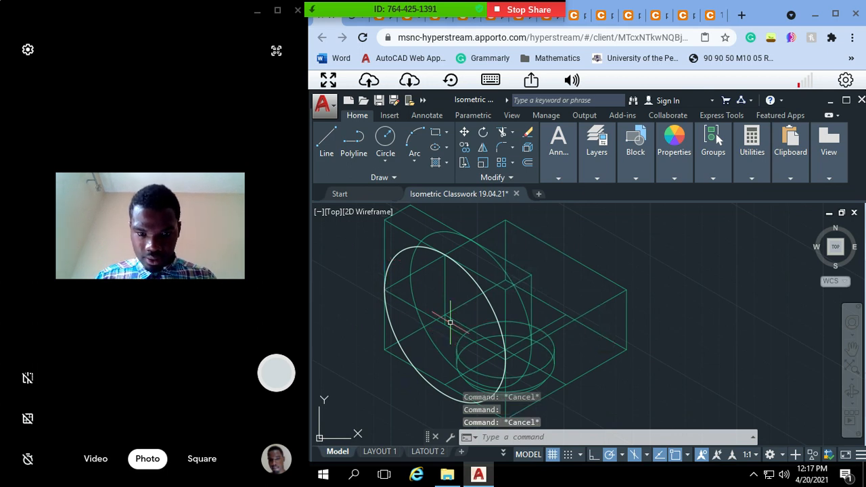
Step: Trim away the lower half of the front Object-layer isocircle, using the sloping line through its centre as the cutting edge
click(450, 326)
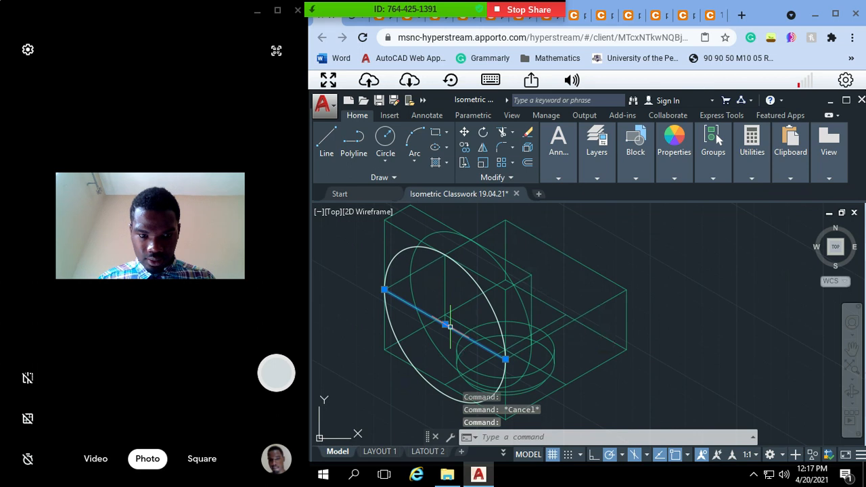
text(tr)
key(Return)
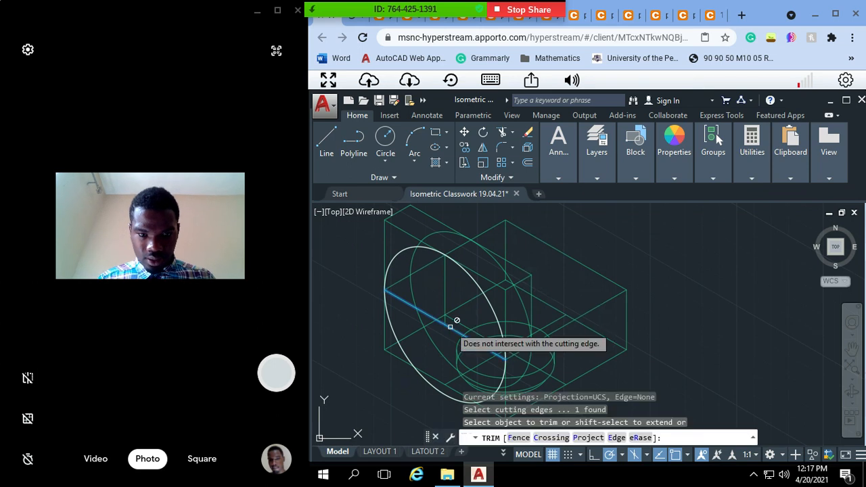
click(393, 328)
key(Escape)
key(Escape)
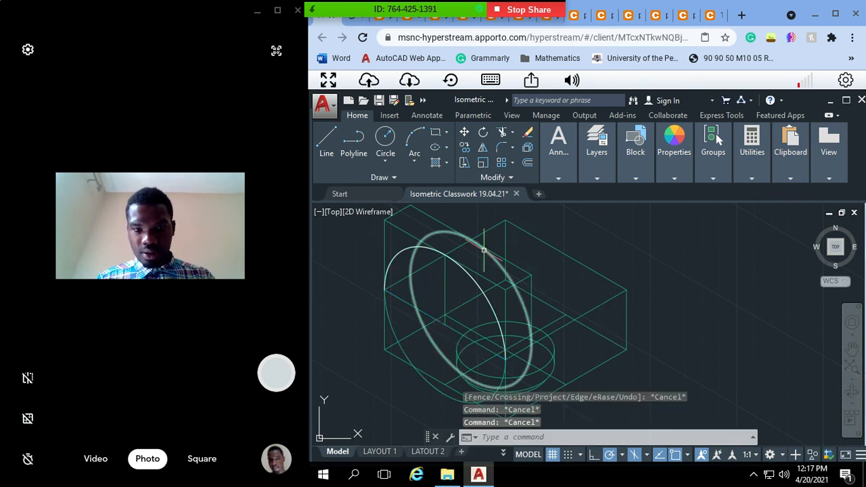
Step: Copy the front half-isocircle from its centre to the centre of the rear construction isocircle
click(467, 272)
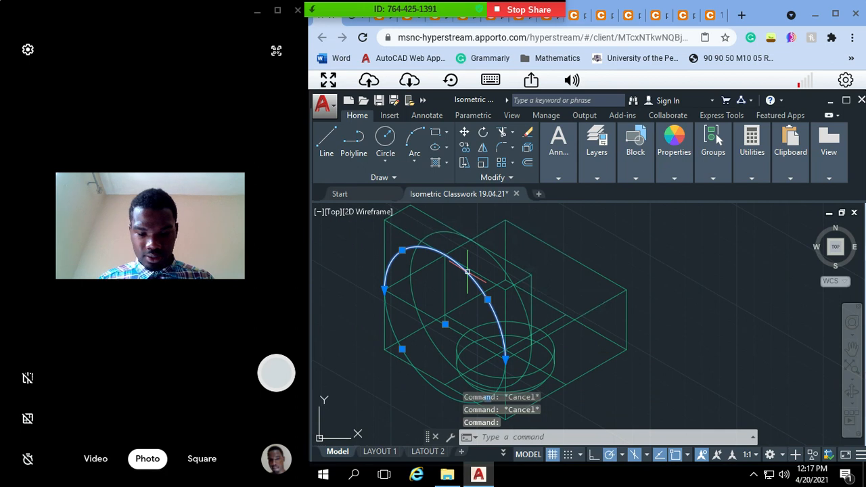
text(copy)
key(Return)
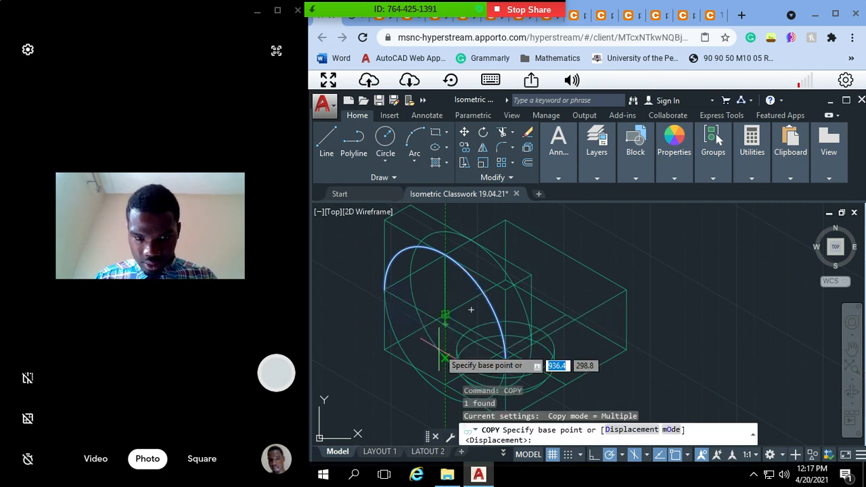
click(446, 324)
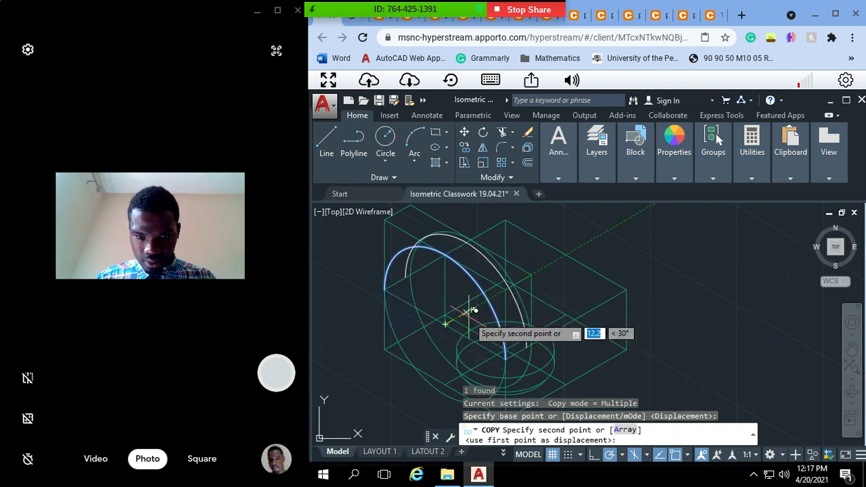
click(473, 307)
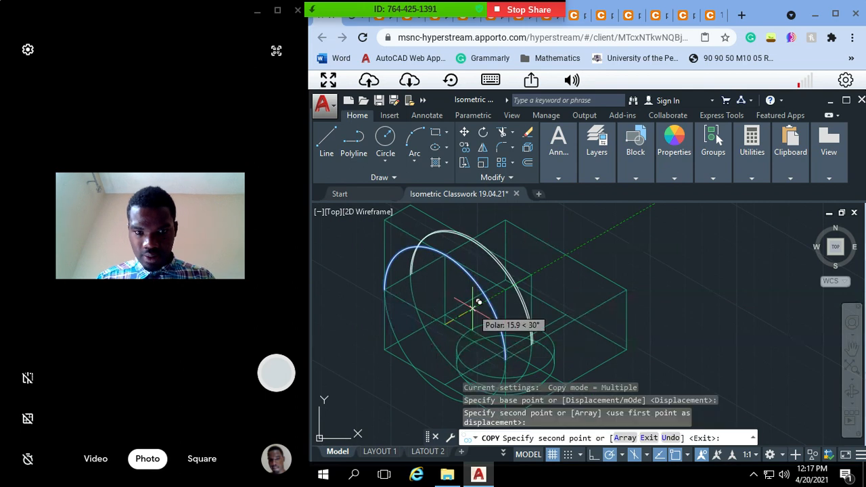
key(Escape)
key(Escape)
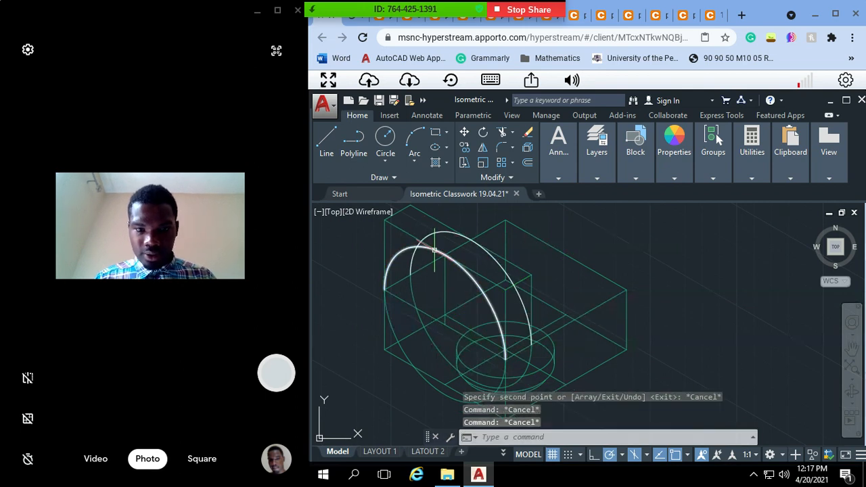
Step: Trim the hidden end of the rear arc where it passes behind the front arc
click(434, 250)
text(tr)
key(Return)
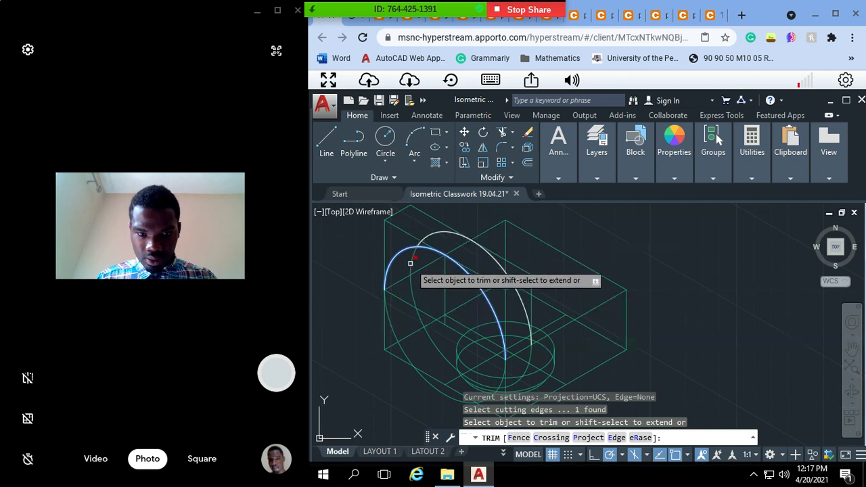
click(410, 262)
key(Escape)
key(Escape)
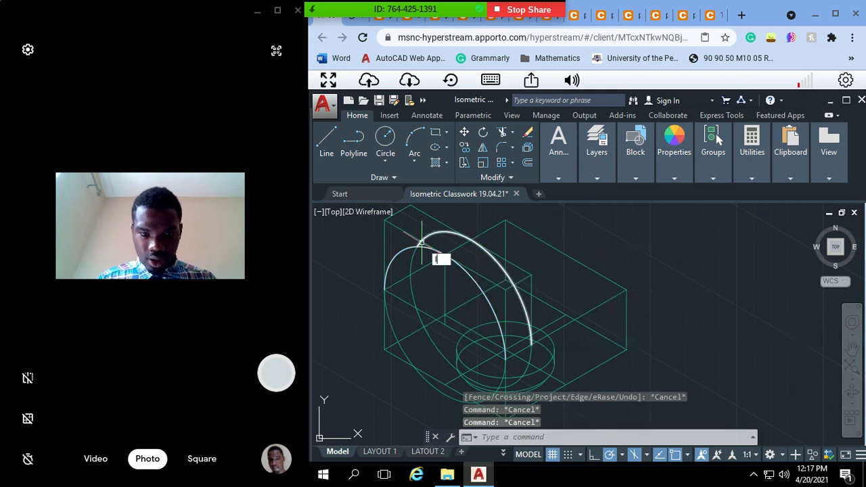
Step: Draw a tangent line joining the upper quadrant of the front arc to the matching quadrant of the rear arc
text(l)
key(Return)
click(402, 250)
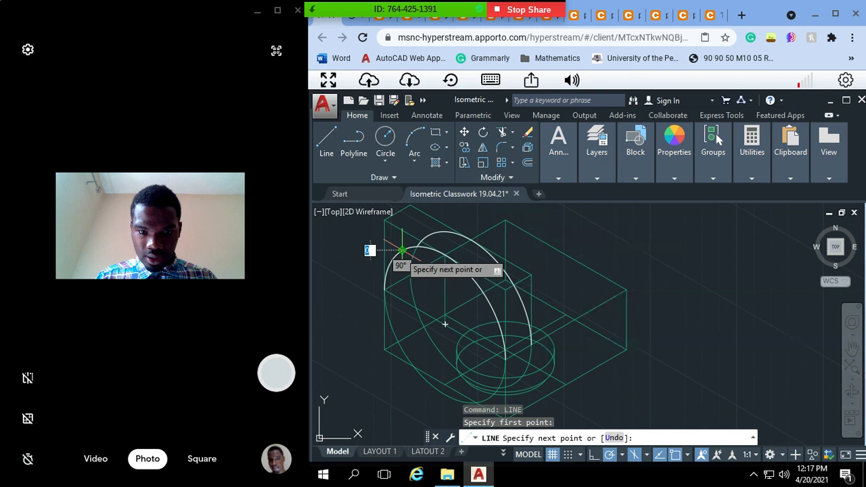
click(427, 241)
key(Escape)
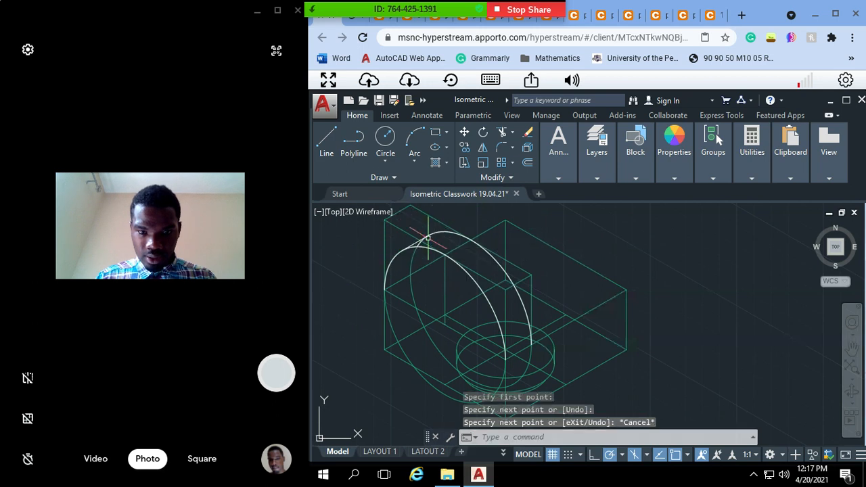
Step: Trim the leftover piece of the rear arc below the tangent line, using that line as the cutting edge
scroll(427, 241, up, 3)
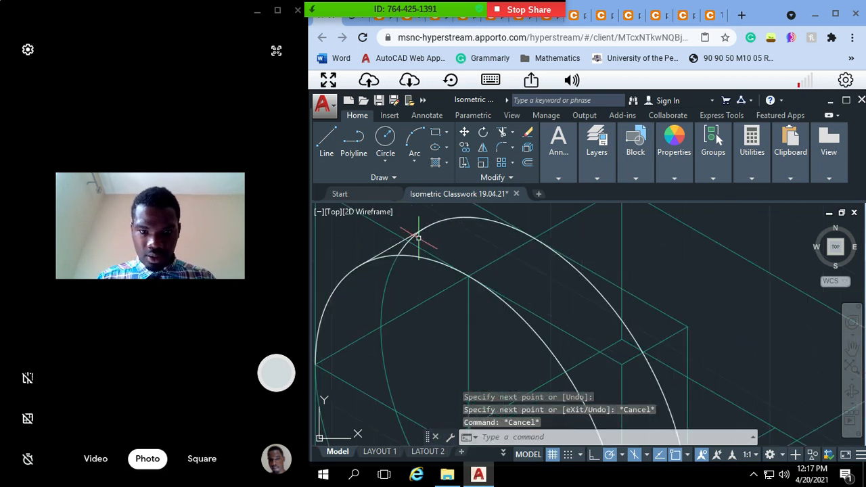
click(450, 218)
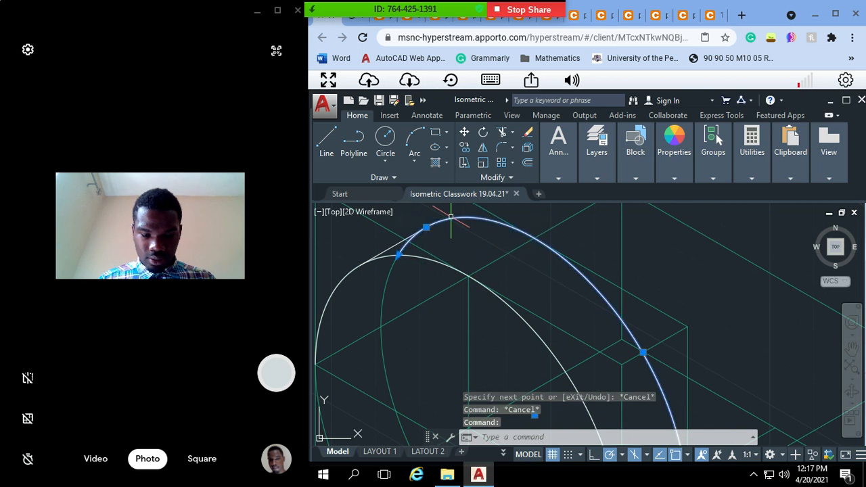
key(Escape)
click(404, 241)
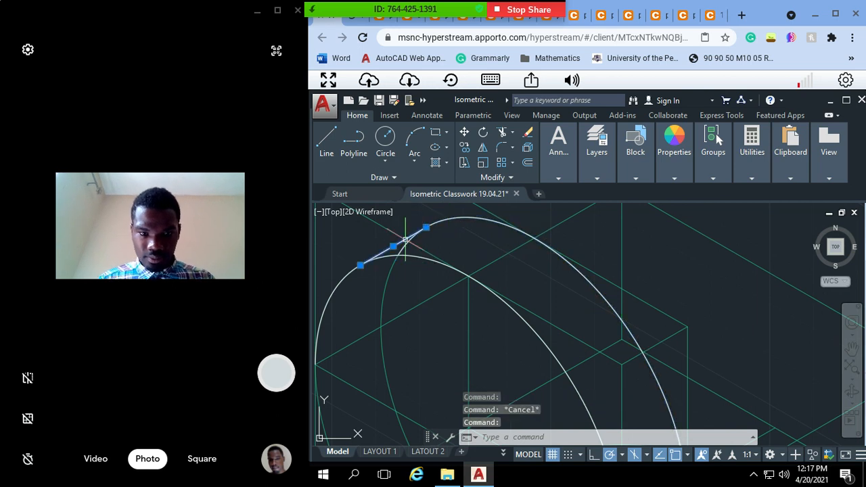
text(tr)
key(Return)
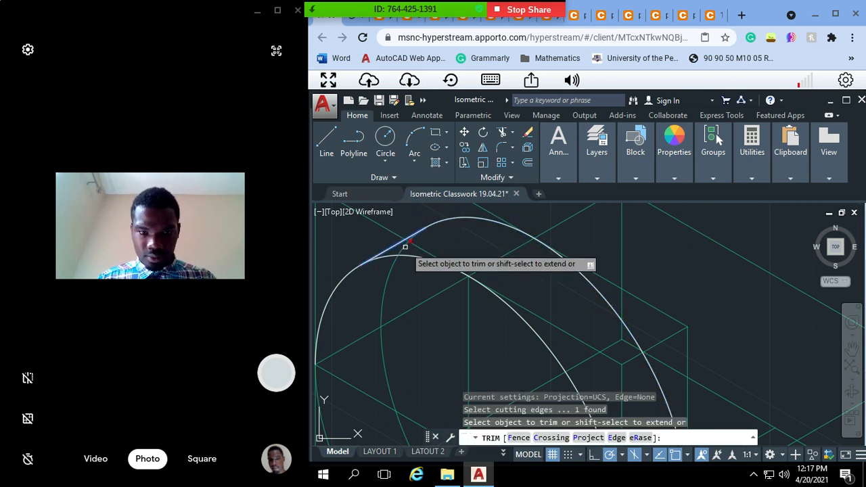
key(Escape)
key(Escape)
scroll(581, 261, down, 2)
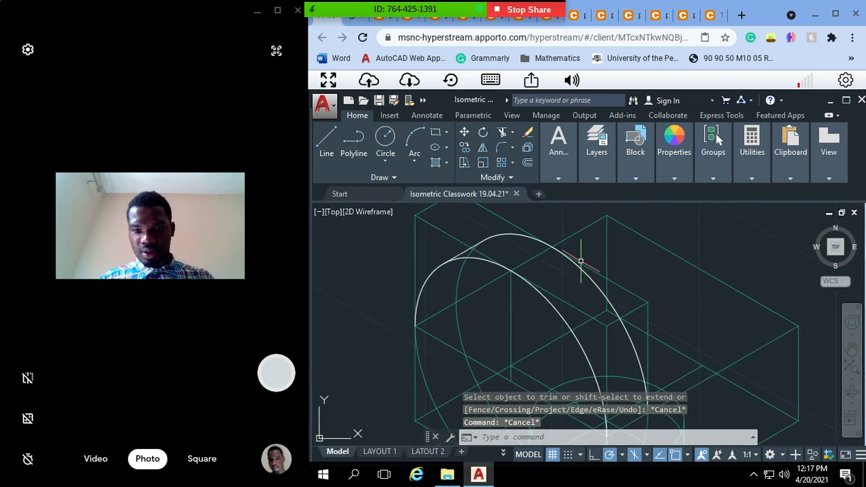
scroll(580, 261, down, 2)
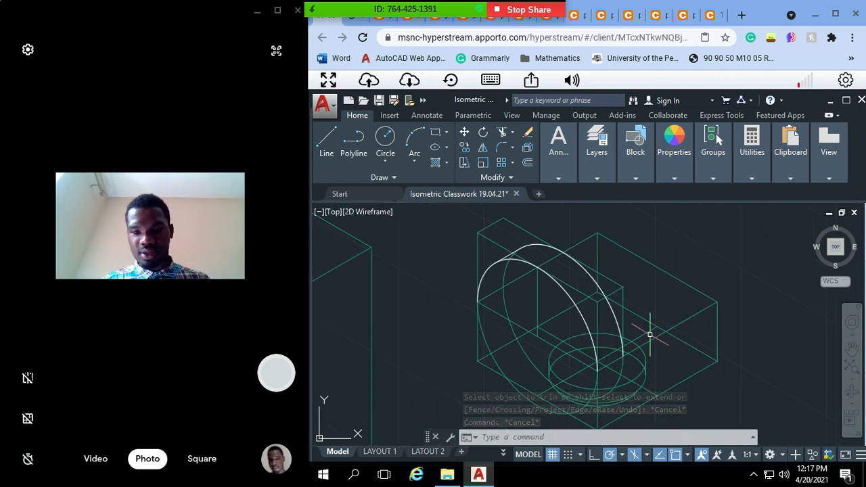
Step: Try to copy the rounded arm and its box from the front arc's outer endpoint to the top front edge's midpoint, and undo the copy
text(pan)
key(Return)
mouse_move(559, 315)
mouse_down()
mouse_move(464, 296)
mouse_move(383, 294)
mouse_move(450, 335)
mouse_up()
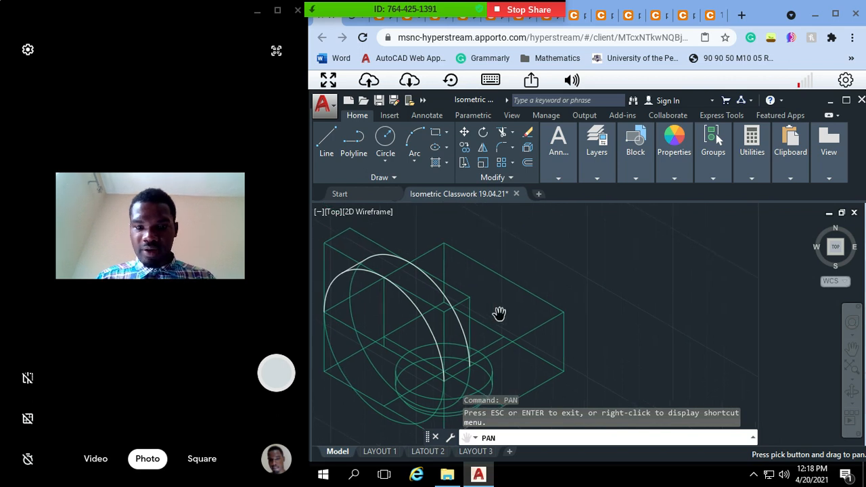
key(Escape)
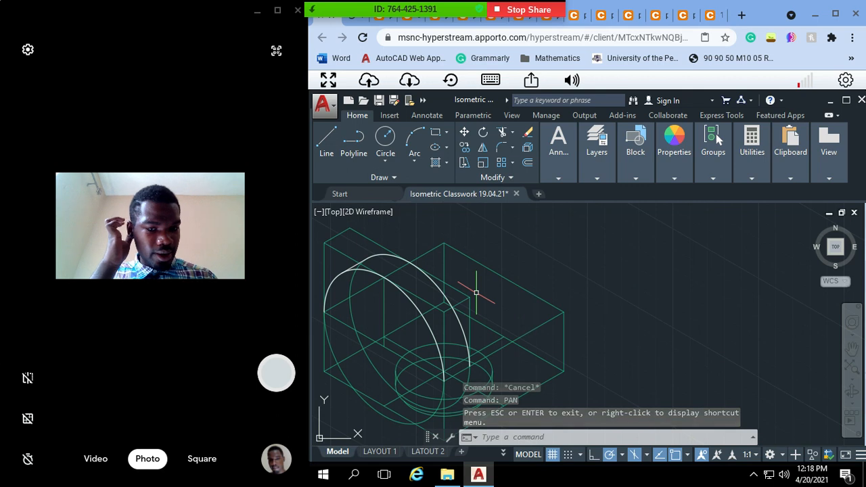
click(476, 292)
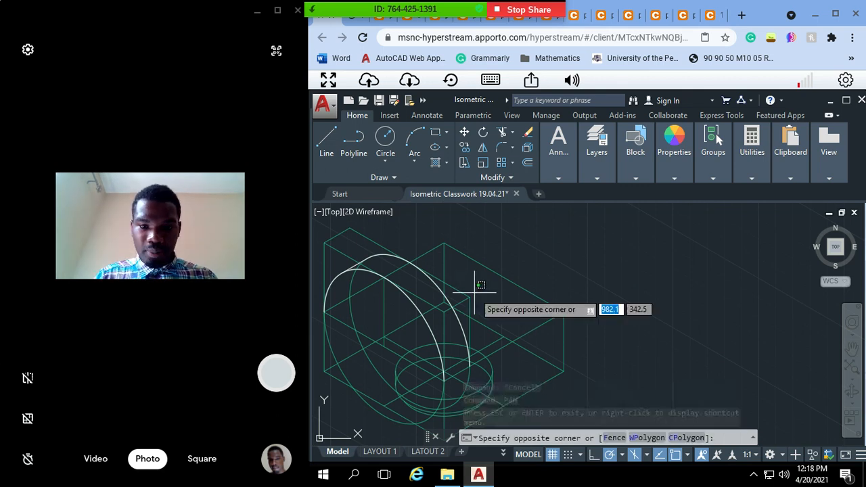
key(Escape)
key(Escape)
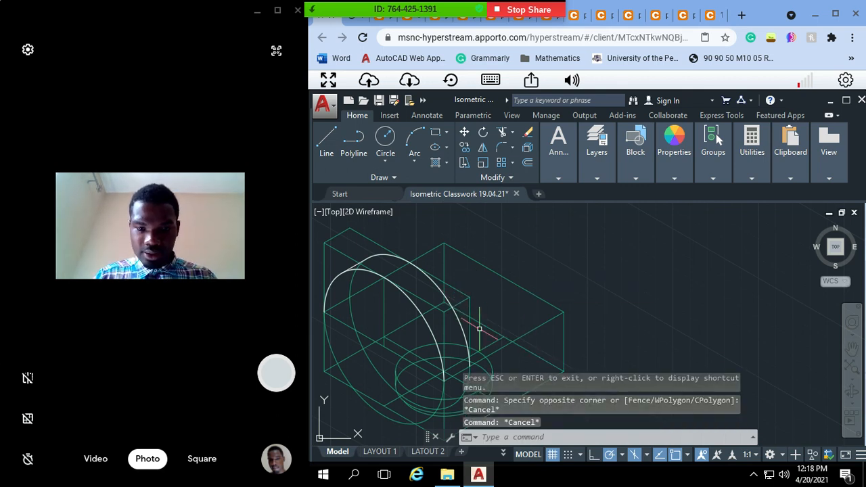
mouse_move(479, 329)
mouse_down()
mouse_move(437, 309)
mouse_move(393, 316)
mouse_move(401, 315)
mouse_up()
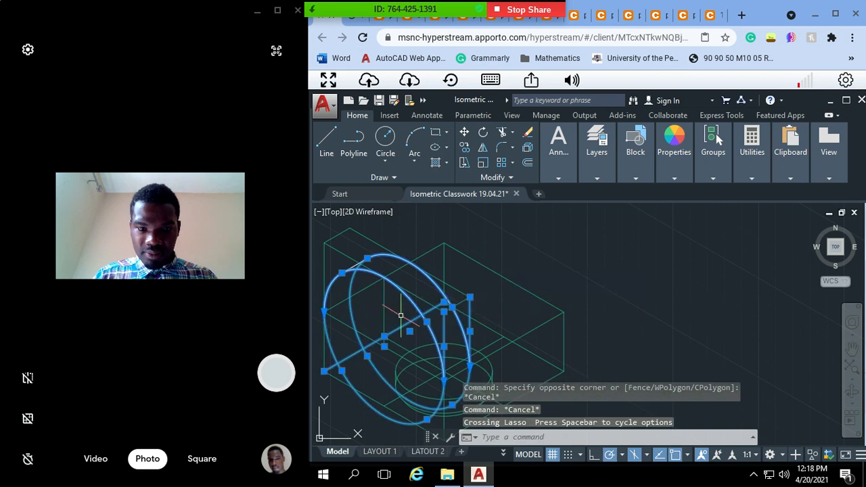
click(463, 286)
key(Escape)
click(454, 285)
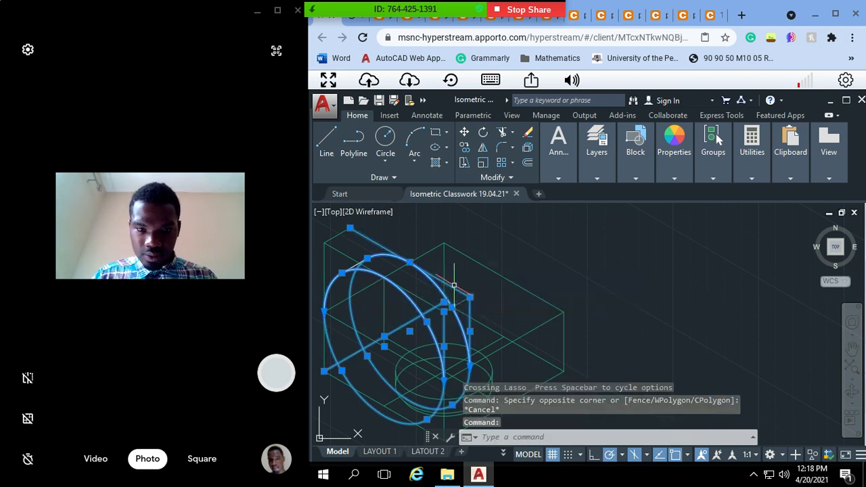
click(336, 236)
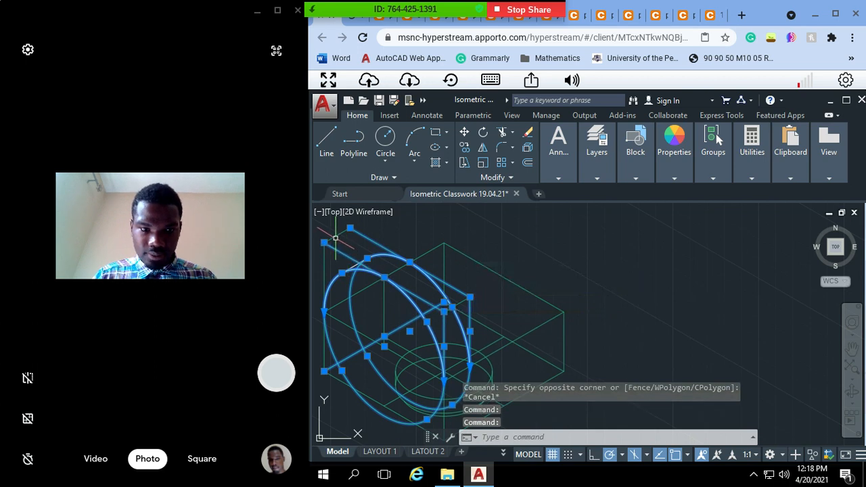
click(324, 274)
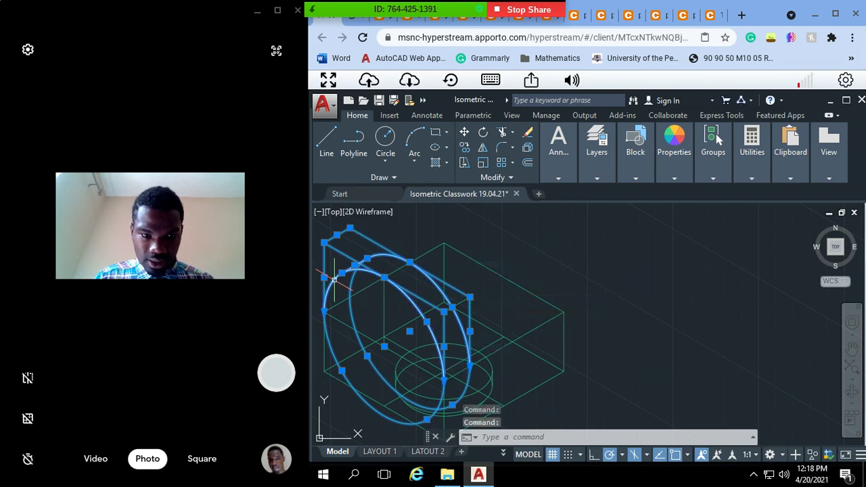
text(cop)
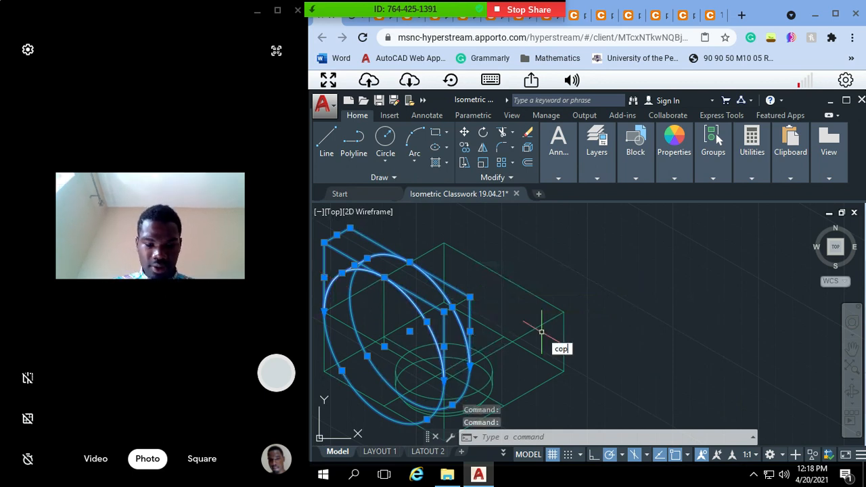
key(Return)
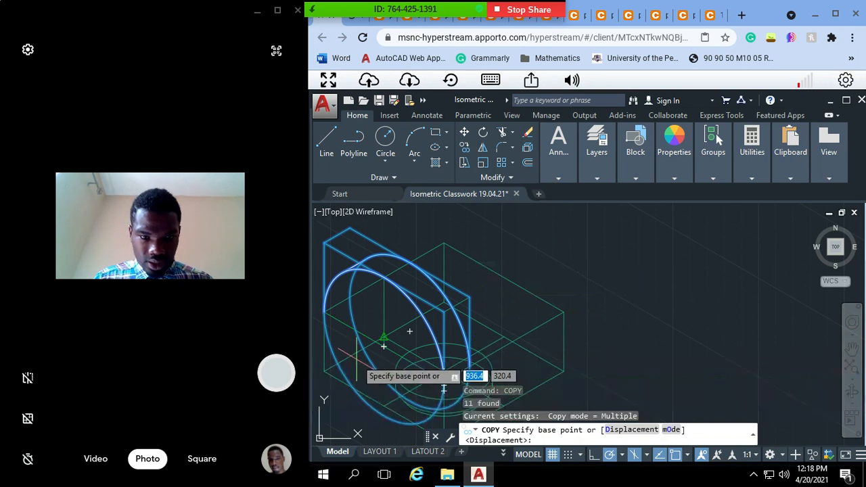
click(324, 312)
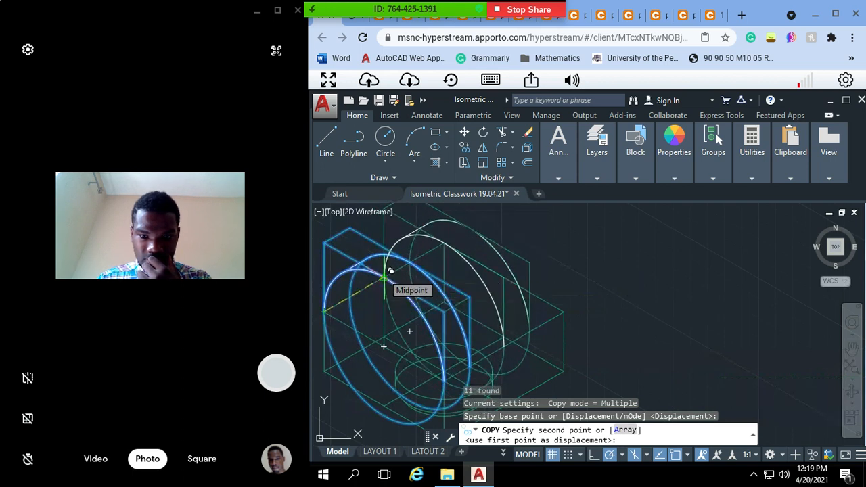
click(391, 271)
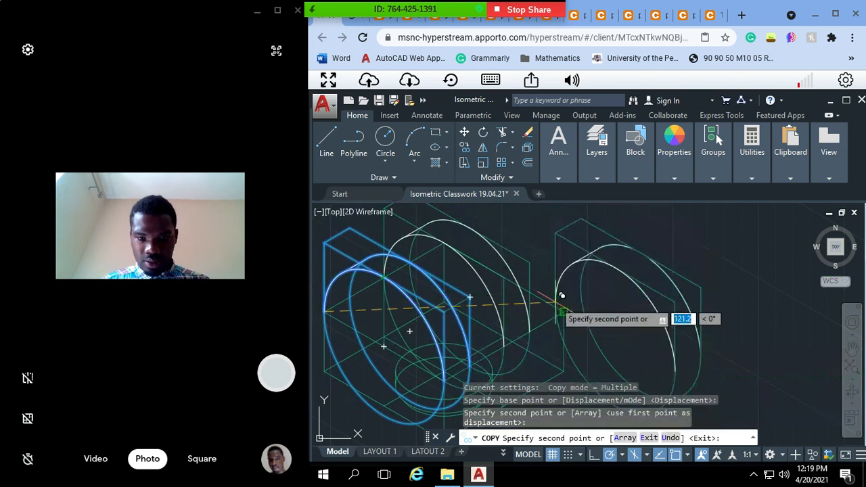
key(Return)
key(Escape)
key(Escape)
key(Escape)
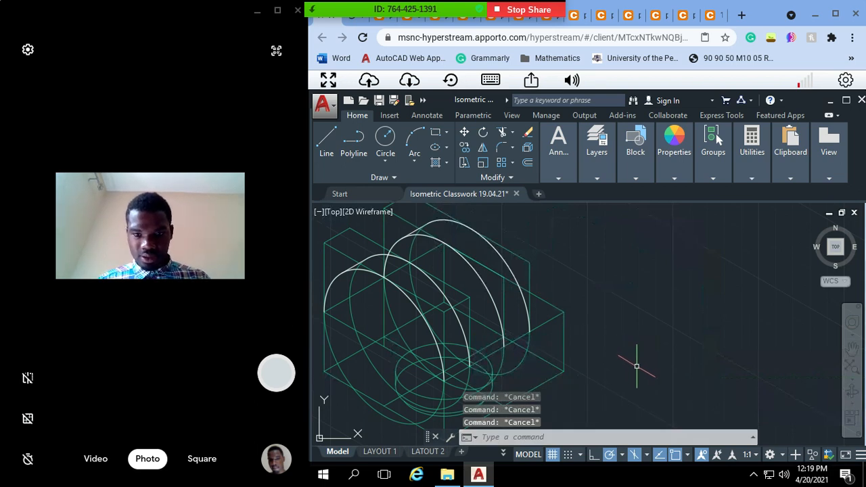
key(ctrl+z)
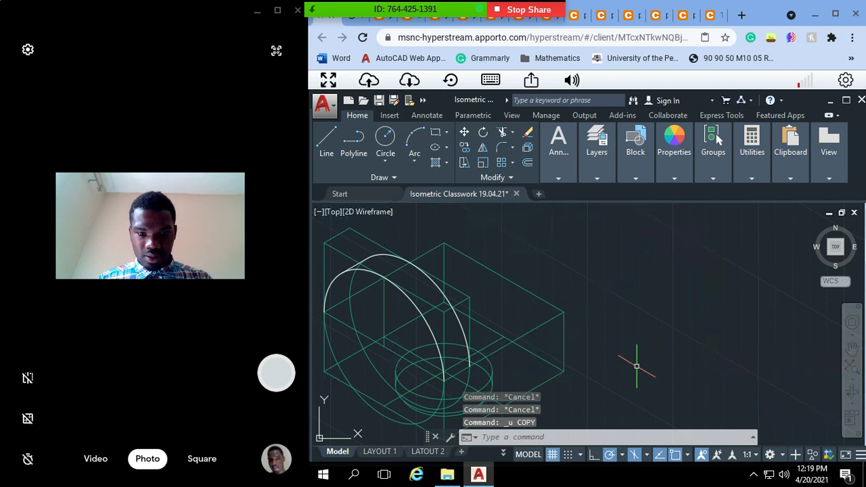
click(488, 331)
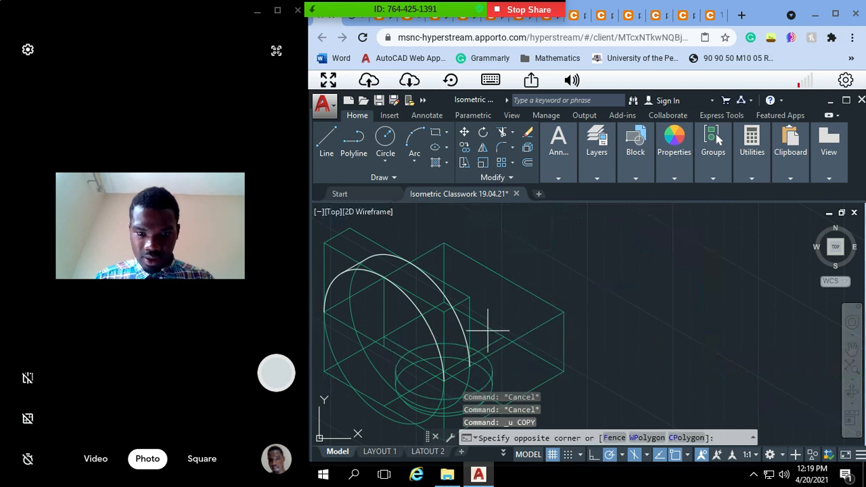
click(409, 331)
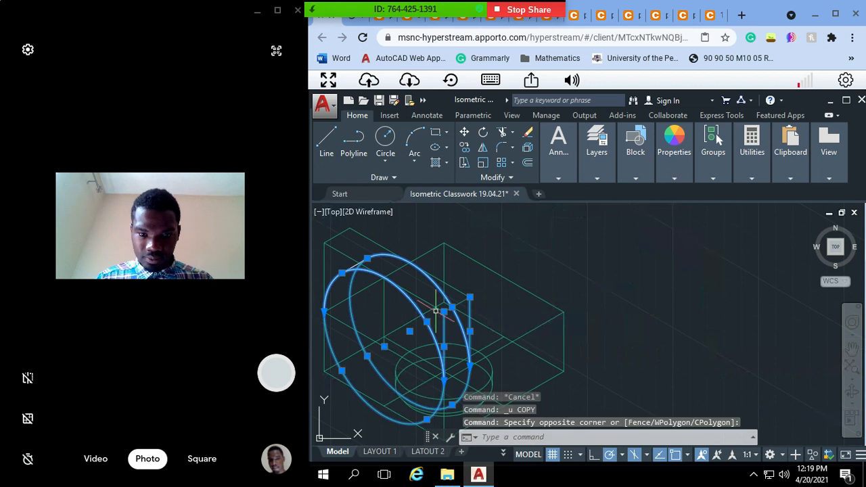
click(467, 277)
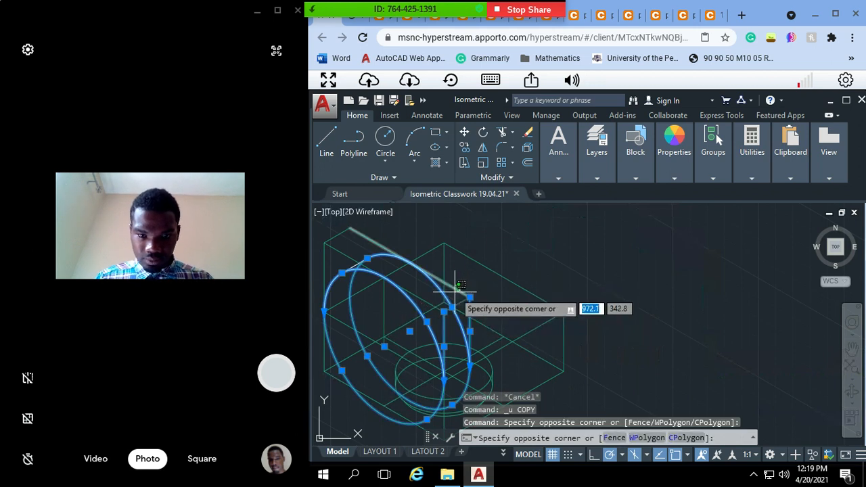
click(458, 291)
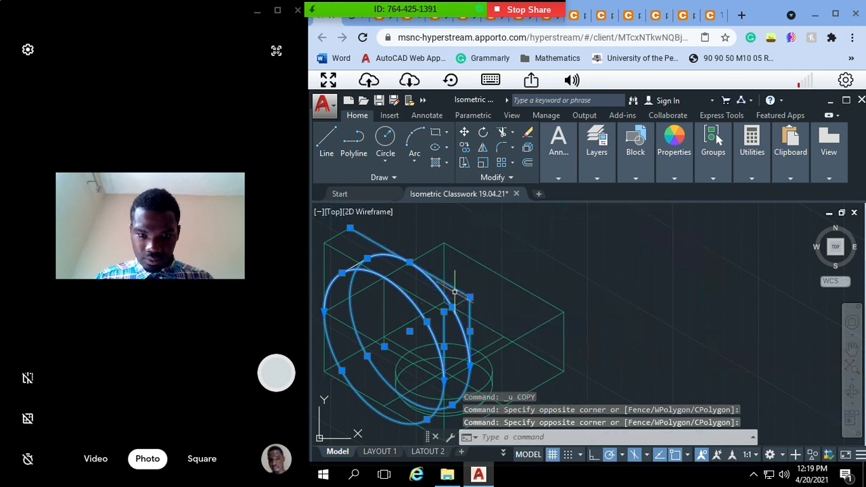
click(342, 235)
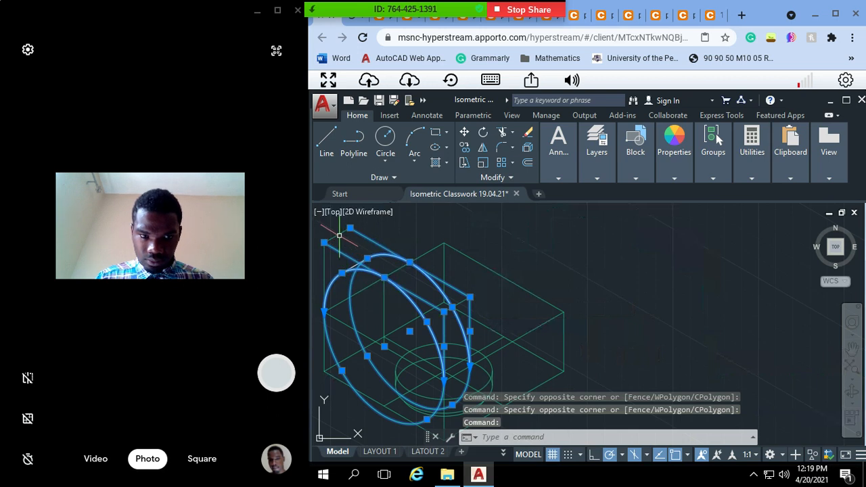
click(340, 236)
click(325, 266)
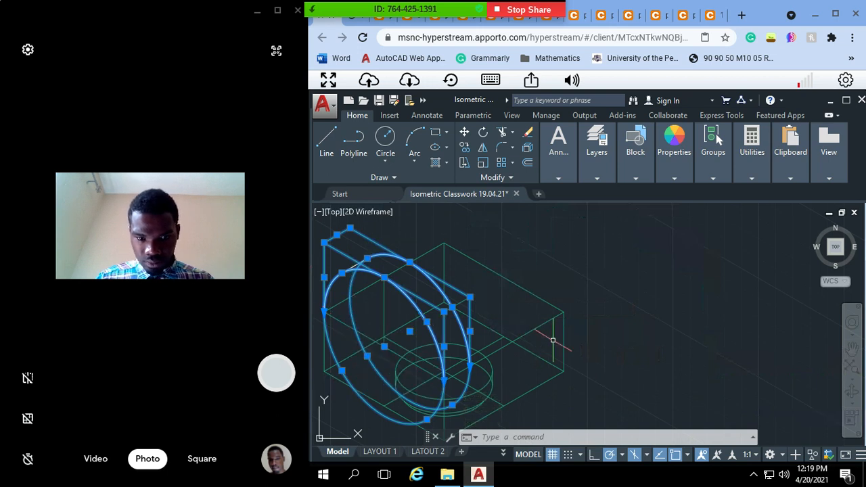
text(cop)
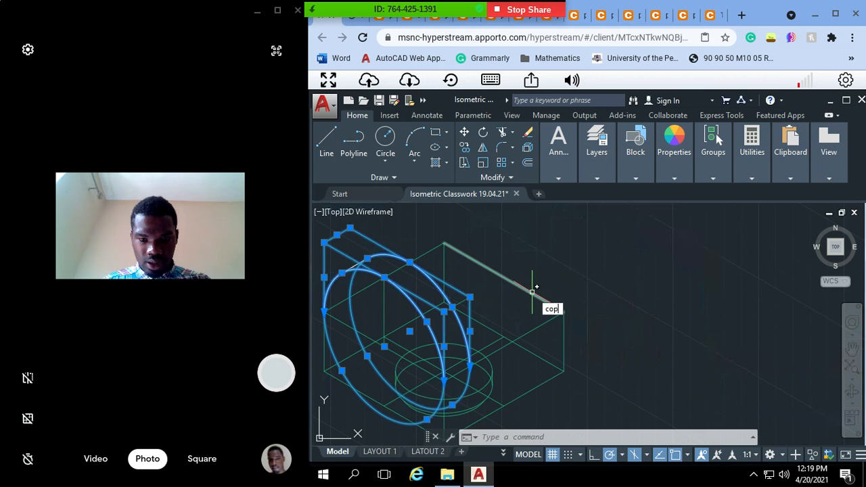
key(Return)
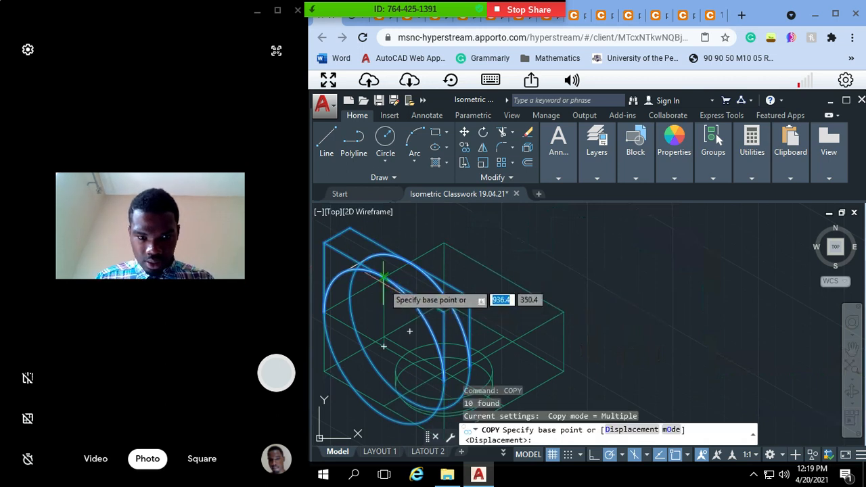
click(326, 311)
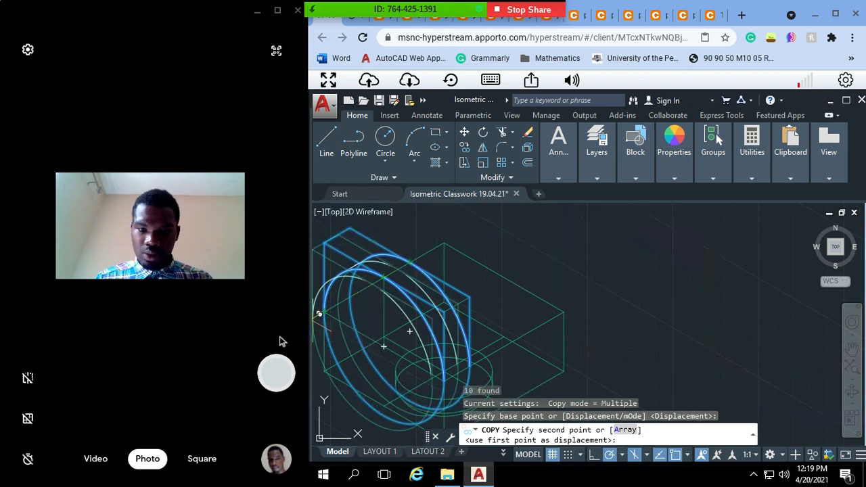
key(Escape)
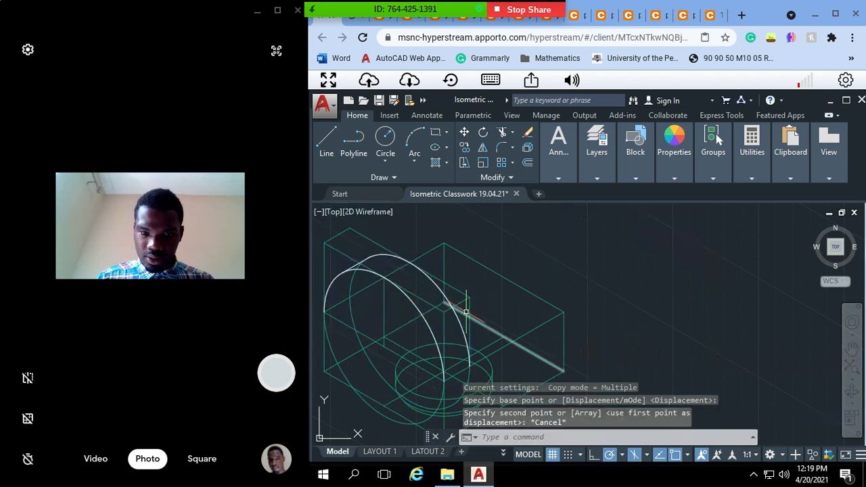
click(462, 294)
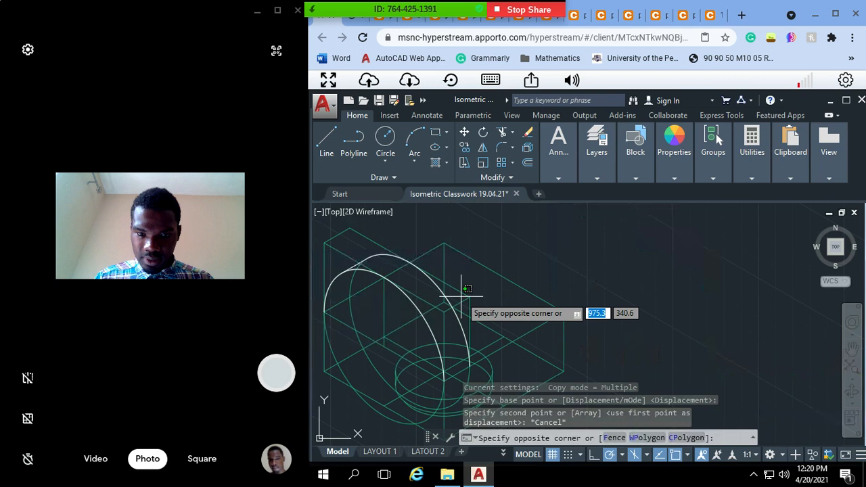
key(Escape)
Step: Copy the rounded arm with its ellipses, tangent line and box lines from the rear arc's lower endpoint to the base block's far upper corner
click(461, 299)
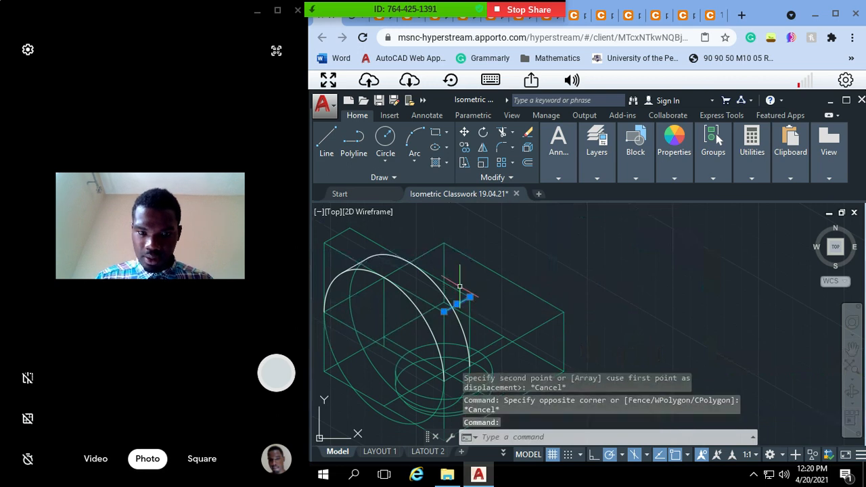
click(463, 298)
key(Escape)
click(449, 287)
double_click(449, 286)
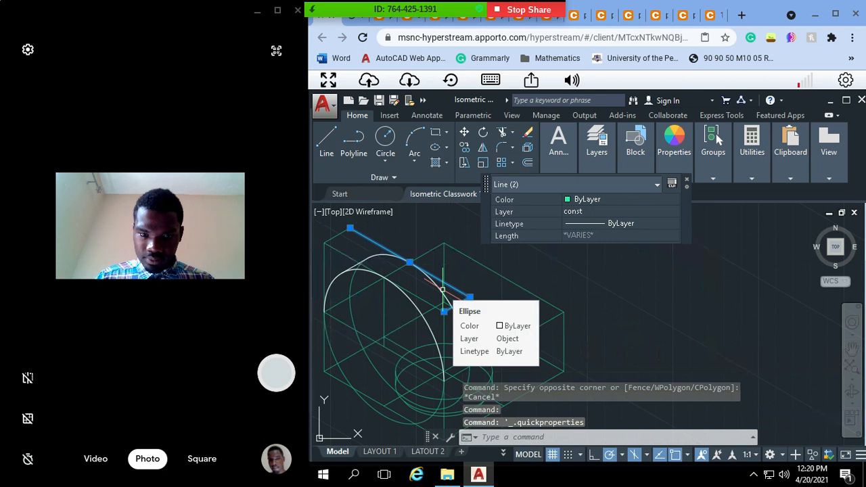
click(433, 291)
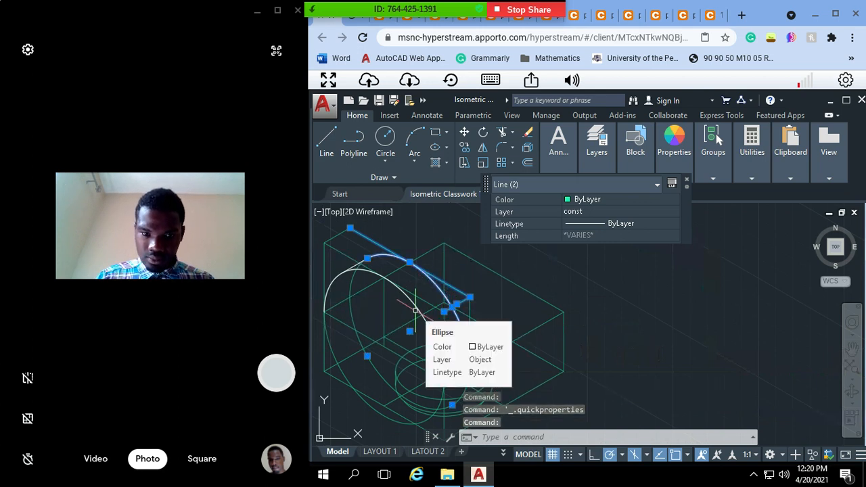
click(419, 305)
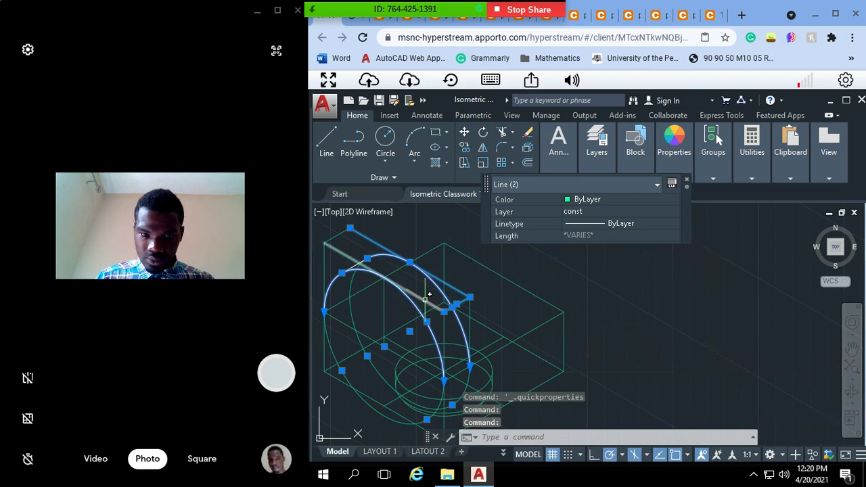
click(429, 295)
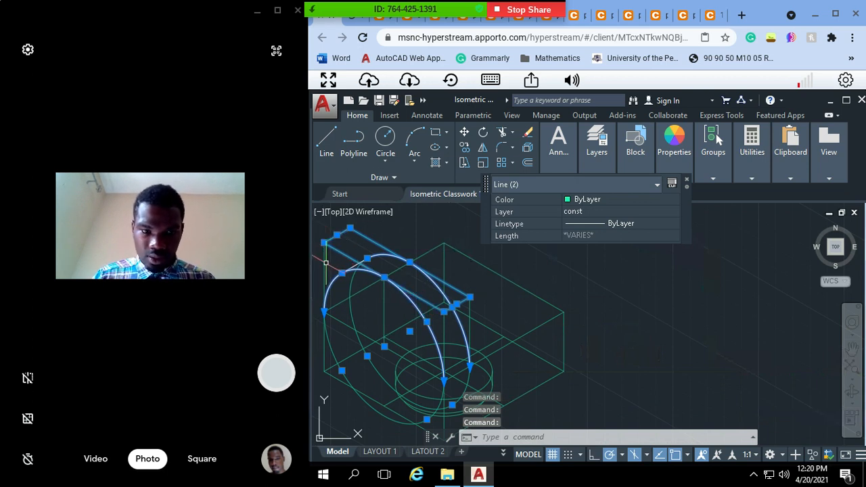
click(349, 314)
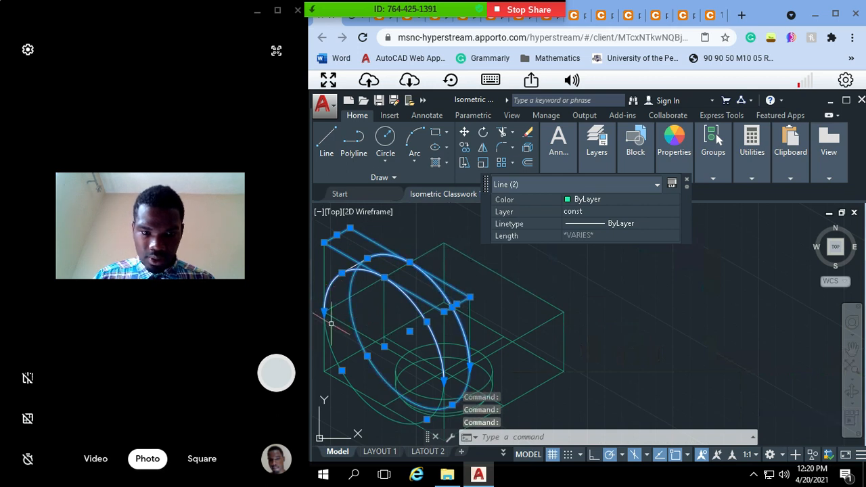
click(325, 334)
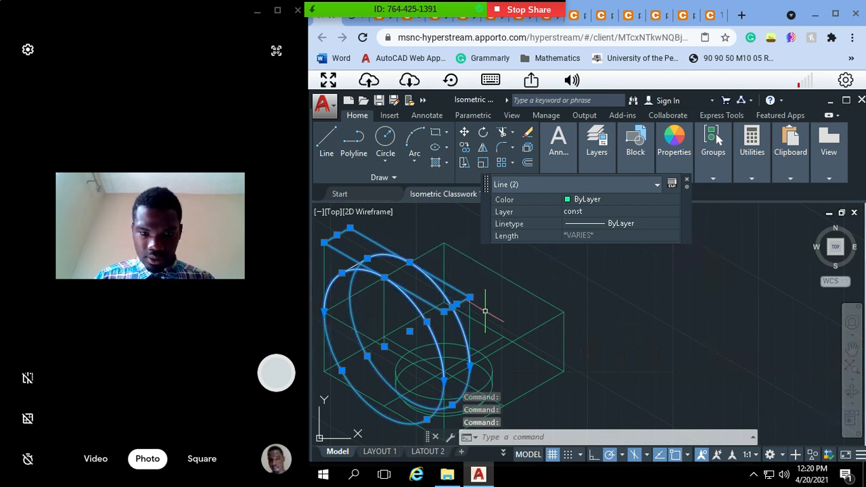
click(444, 327)
click(470, 318)
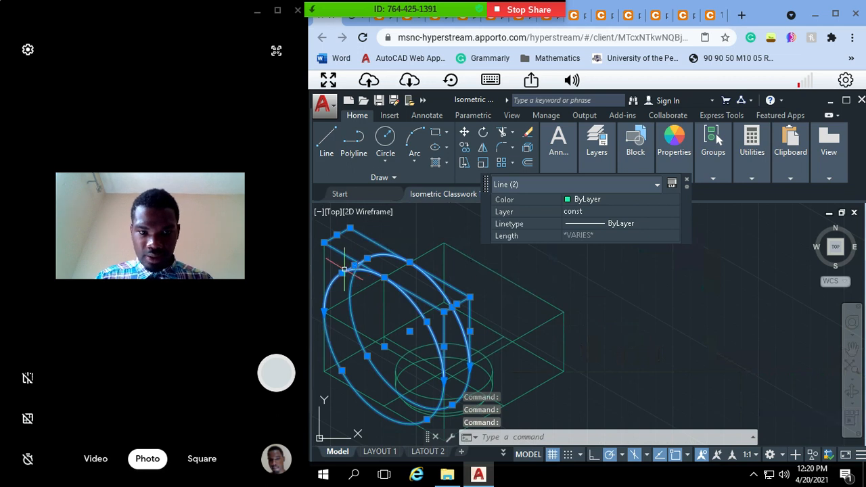
text(copy)
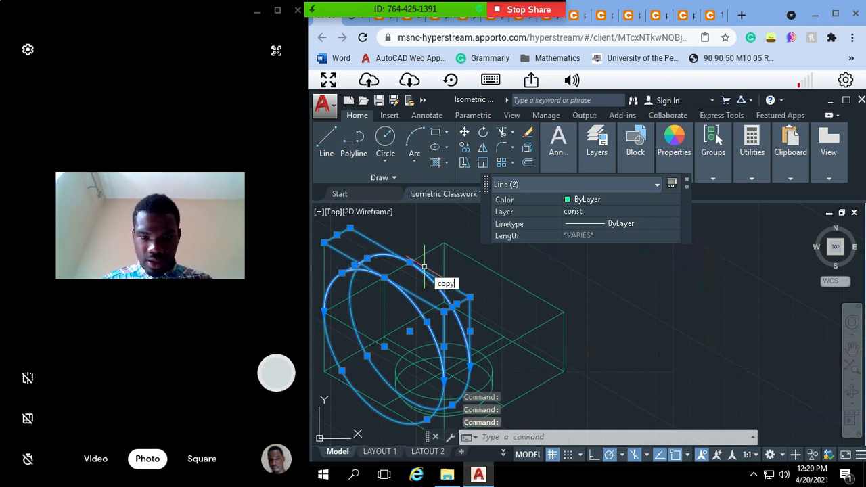
key(Return)
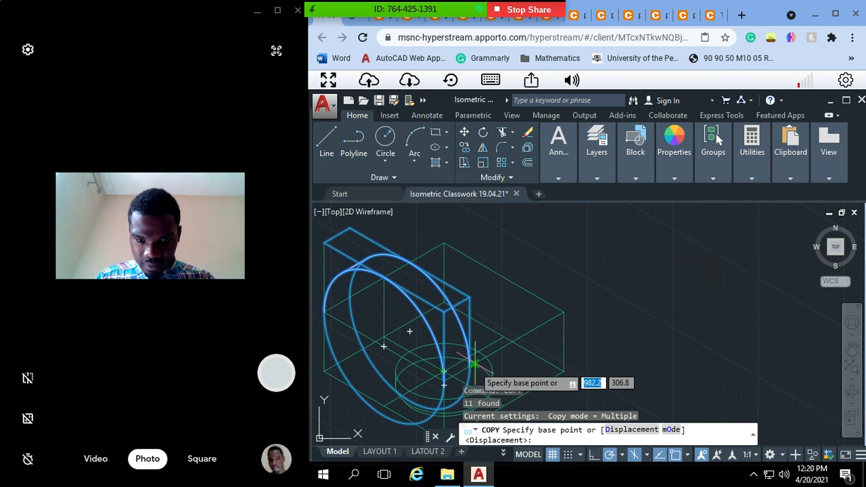
click(470, 365)
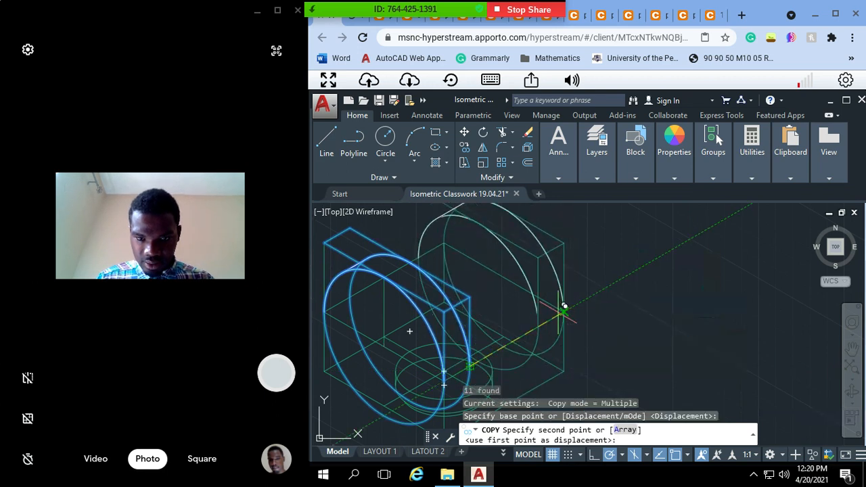
click(566, 307)
key(Escape)
key(Escape)
key(Escape)
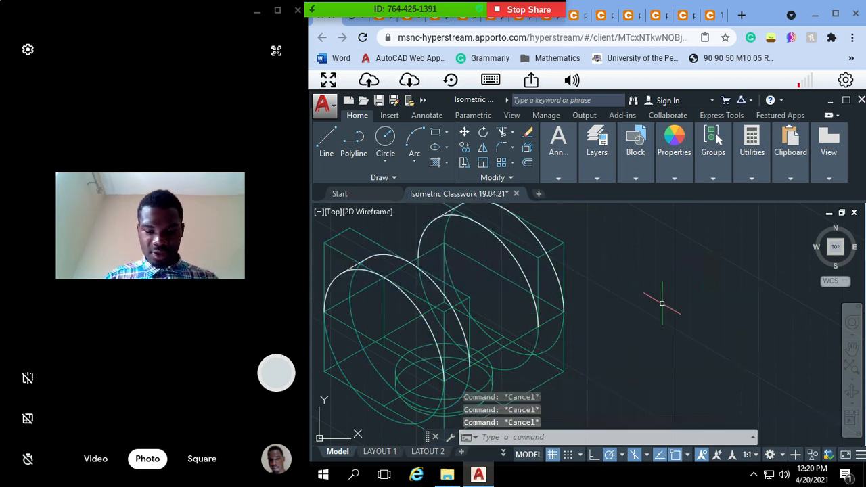
Step: Save the isometric drawing with both fork arms in place
text(pa)
key(Return)
scroll(662, 303, down, 2)
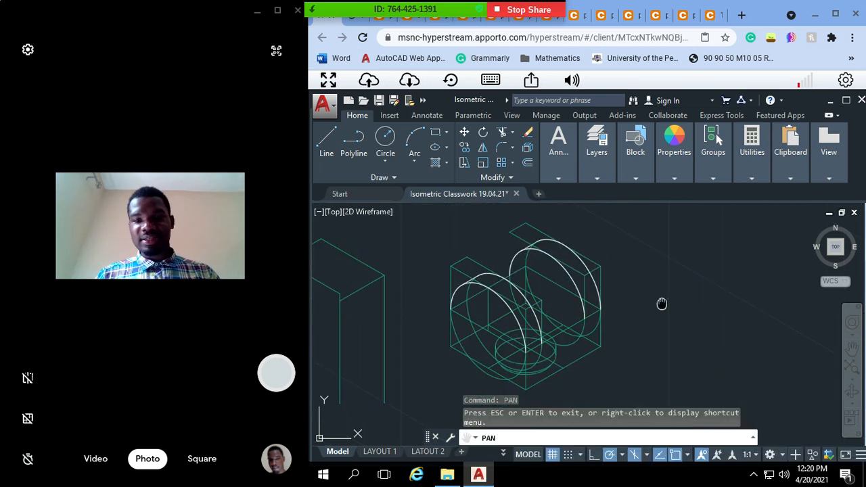
mouse_move(662, 304)
mouse_down()
mouse_move(620, 315)
mouse_move(613, 291)
mouse_up()
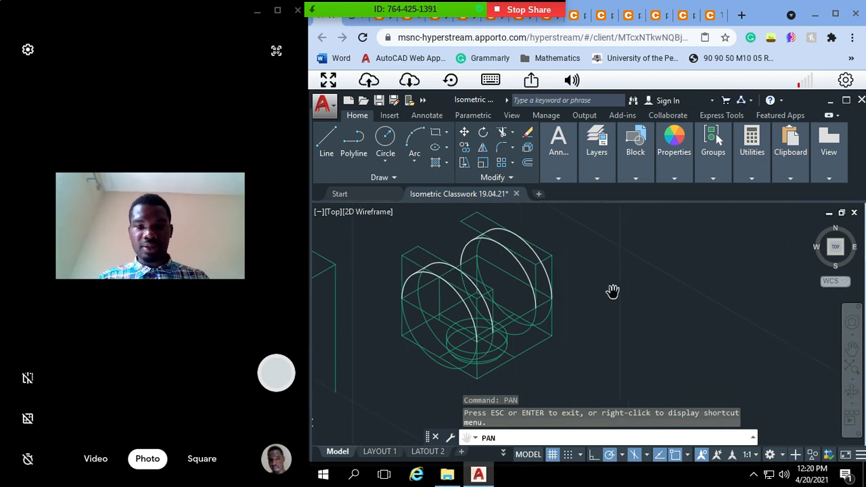
key(Escape)
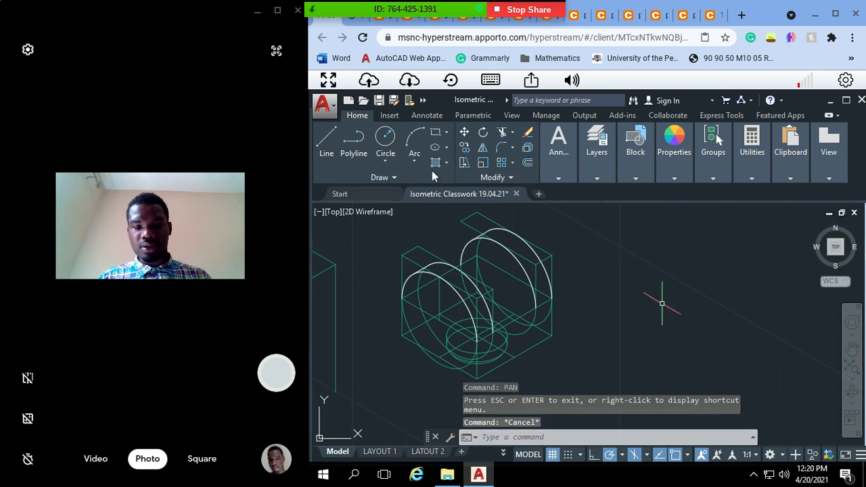
key(Escape)
key(ctrl+s)
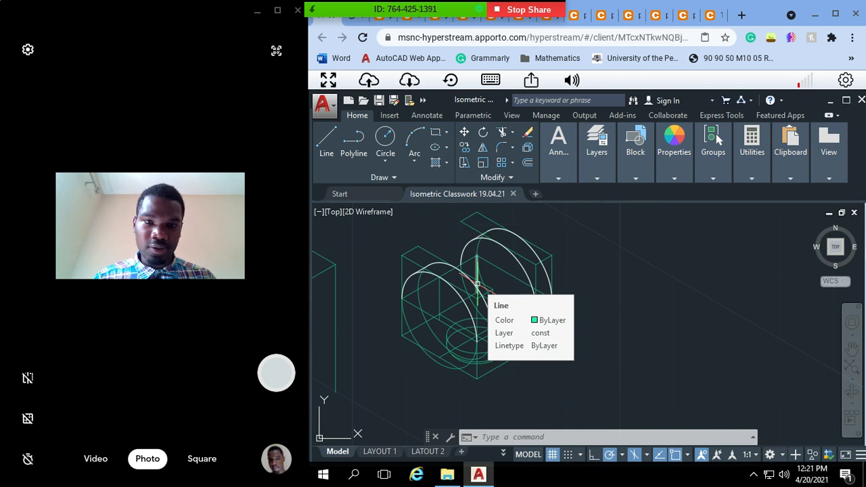
key(ctrl+s)
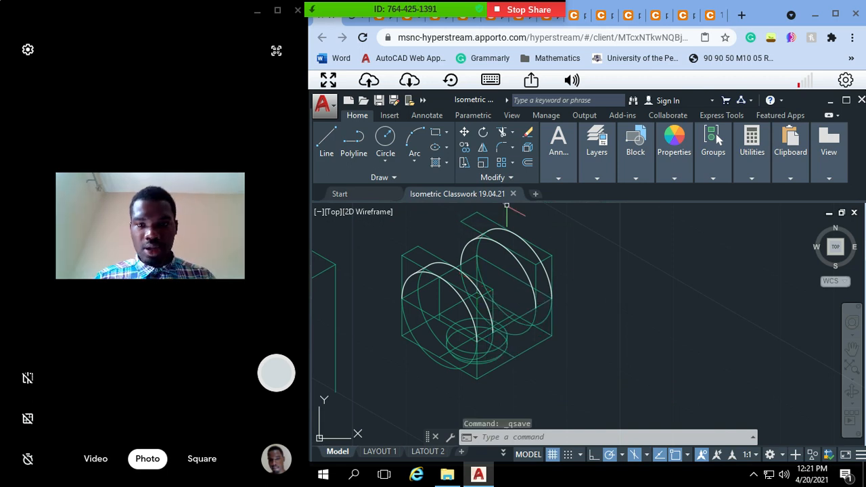
key(Escape)
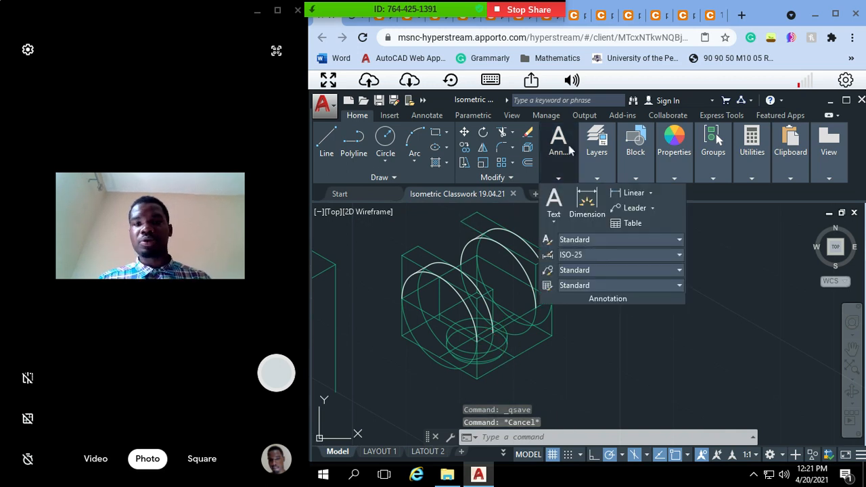
Step: Switch the const layer off and back on twice to examine the Object-layer outlines without the construction lines
mouse_move(598, 175)
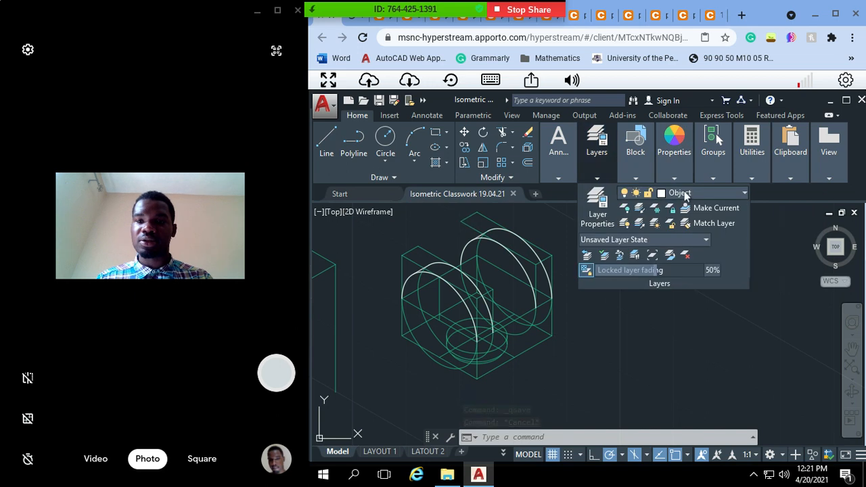
click(711, 193)
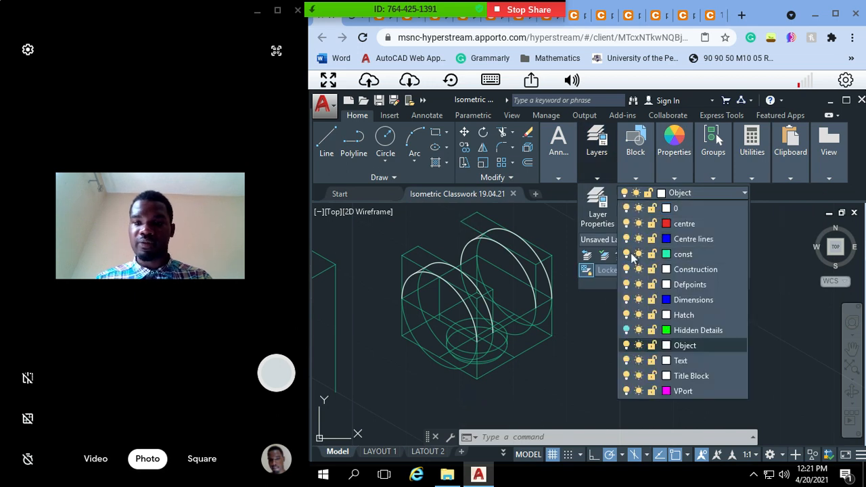
click(628, 254)
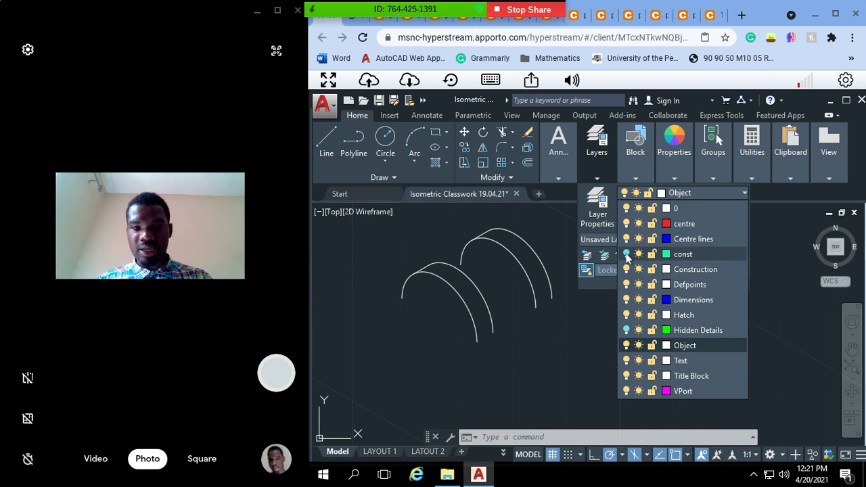
click(627, 254)
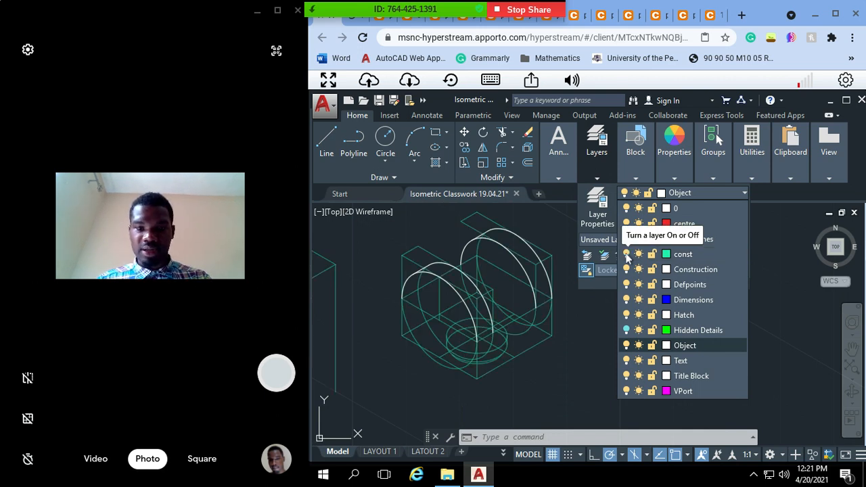
click(627, 255)
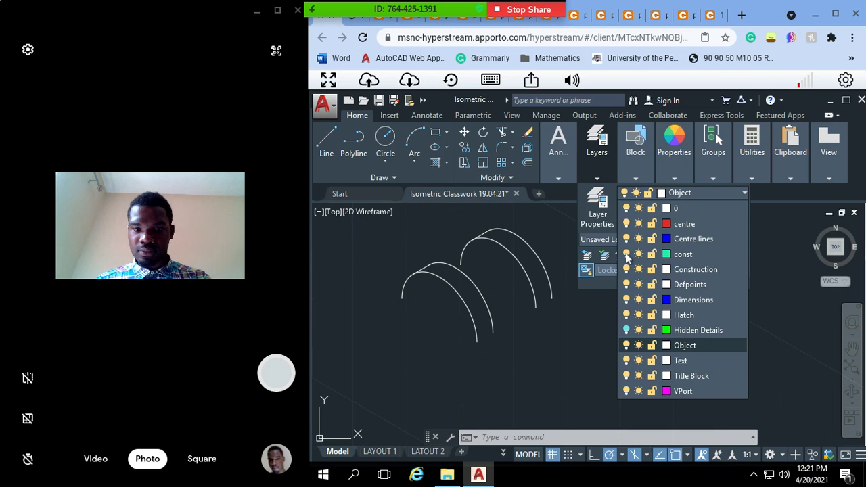
click(628, 255)
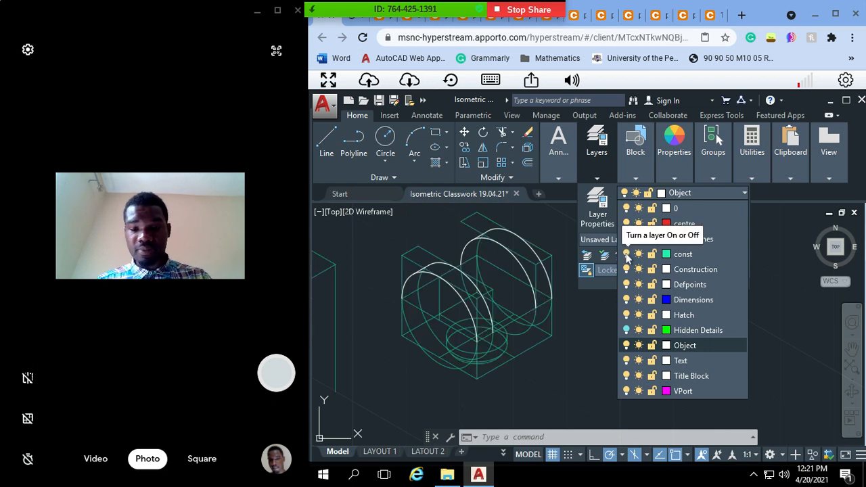
Step: Move the two ellipses and the lower arc of the fork's cylindrical base to the Object layer
click(545, 320)
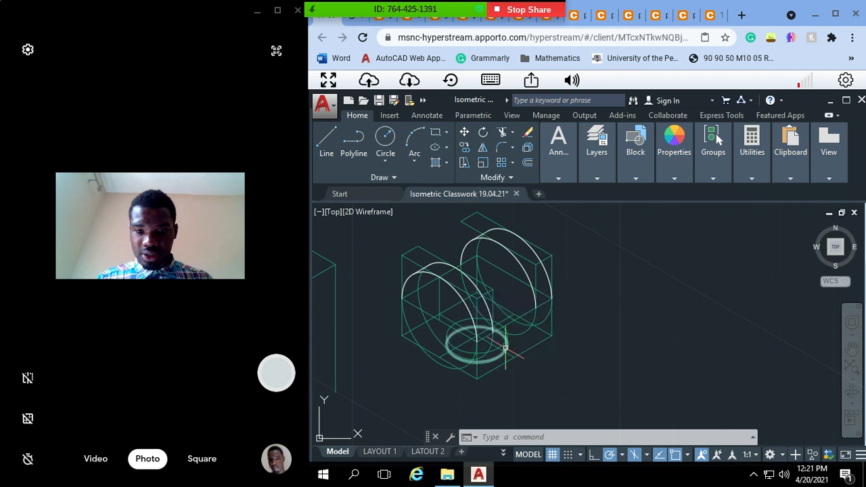
scroll(505, 348, up, 2)
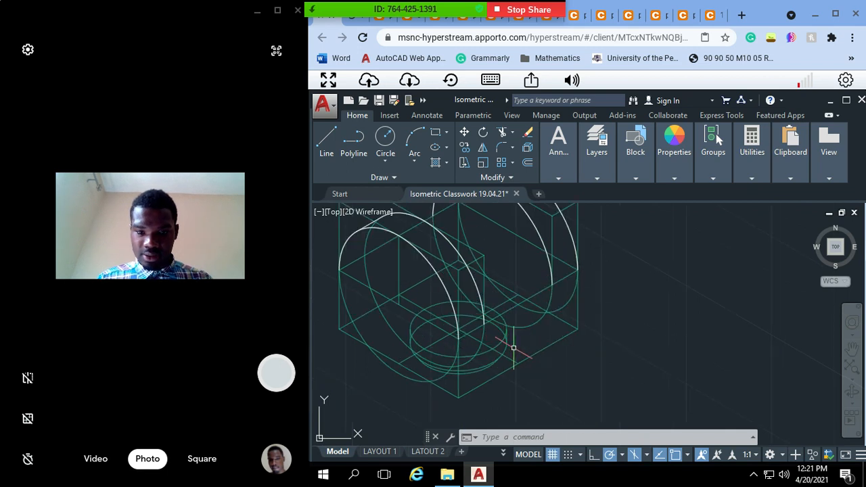
mouse_move(511, 346)
mouse_down()
mouse_move(493, 318)
mouse_move(502, 341)
mouse_up()
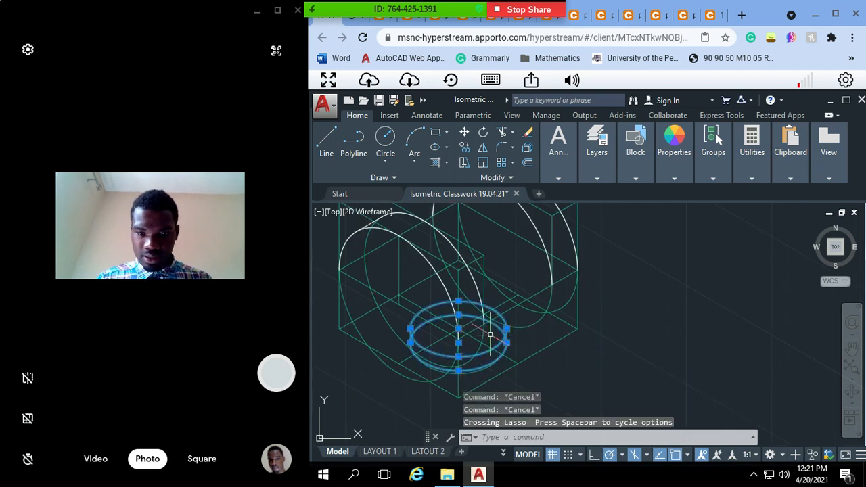
click(473, 372)
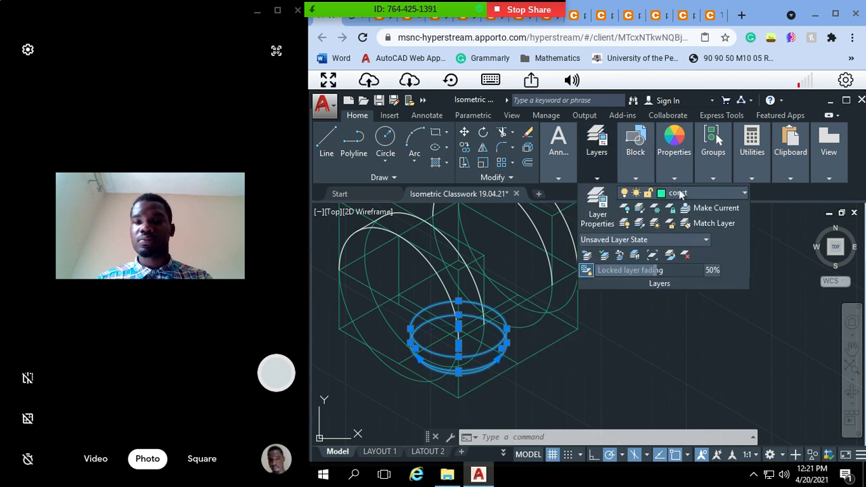
click(693, 192)
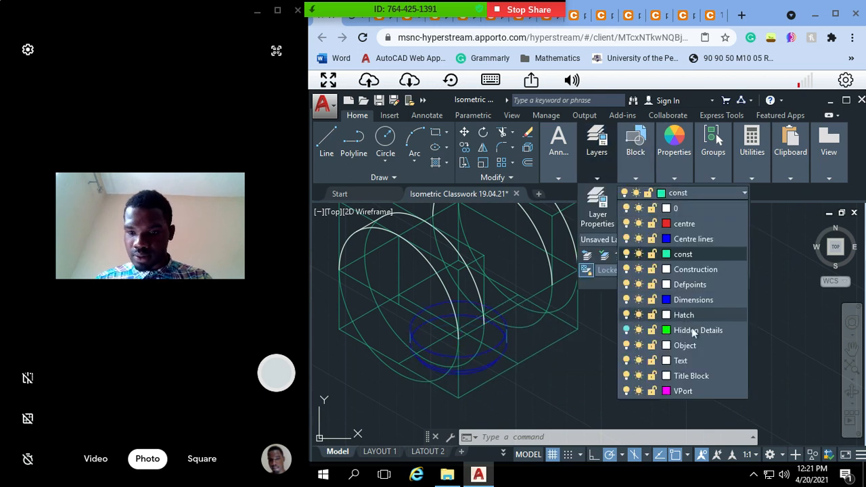
click(685, 346)
key(Escape)
key(Escape)
key(Escape)
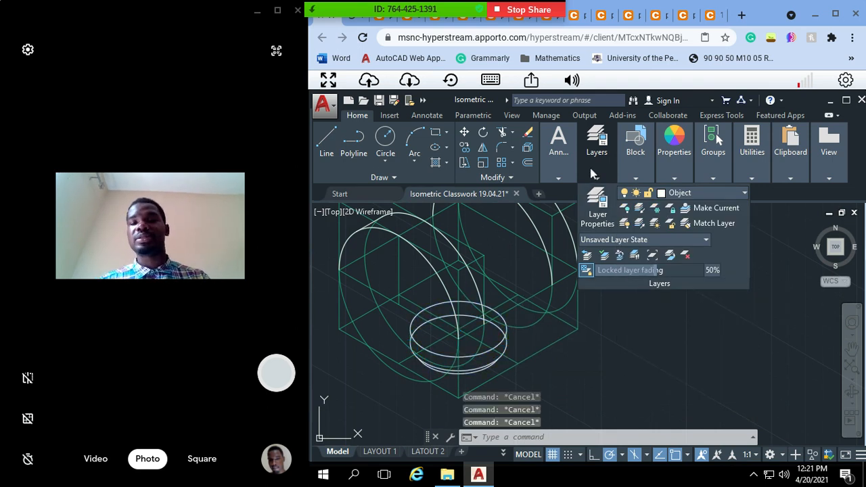
click(538, 346)
key(Escape)
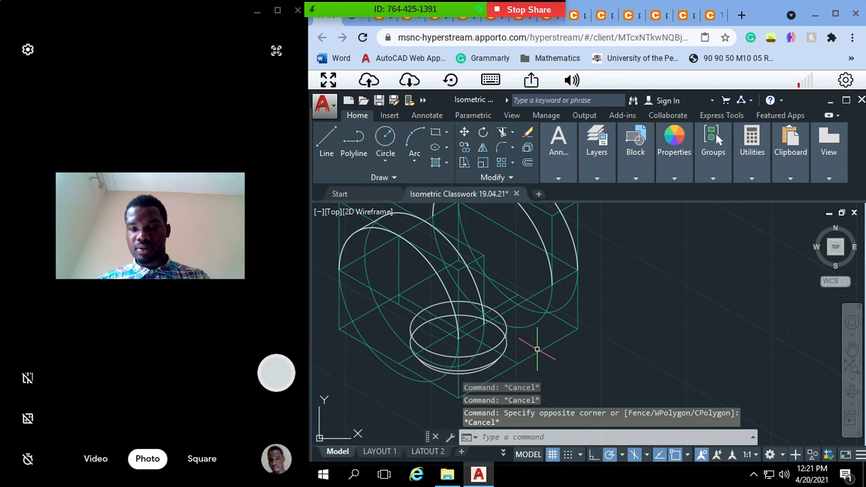
Step: Switch the const layer off to view the fork's Object-layer outlines without construction lines
mouse_move(635, 162)
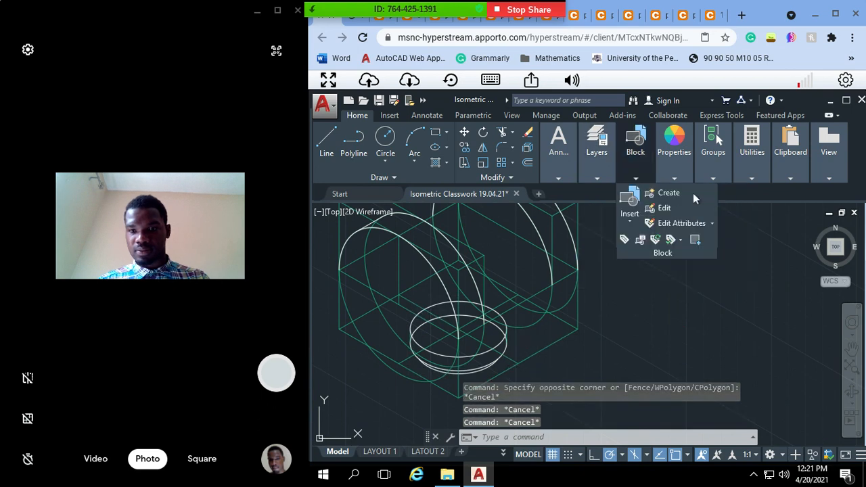
mouse_move(604, 172)
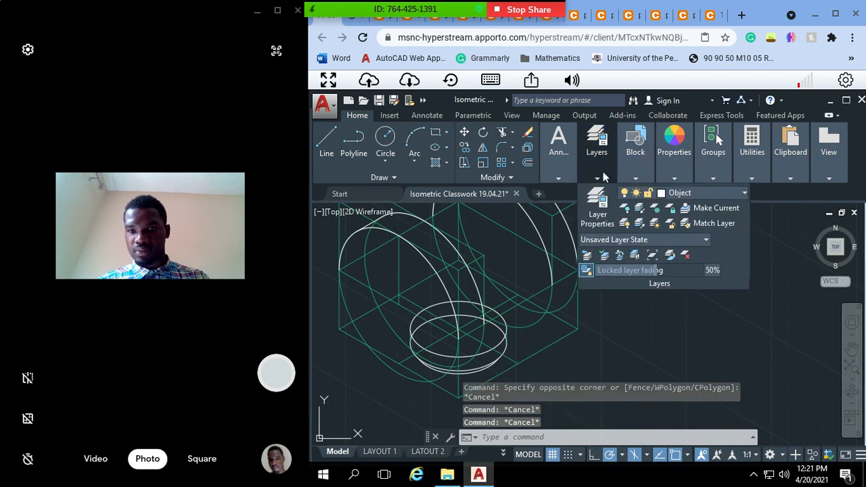
click(683, 195)
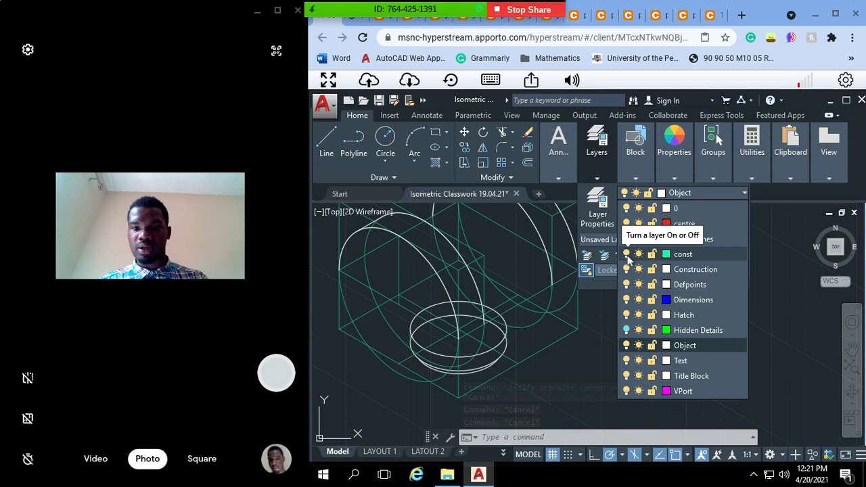
click(626, 254)
key(Escape)
key(Escape)
click(743, 319)
key(Escape)
key(Escape)
key(Escape)
key(Escape)
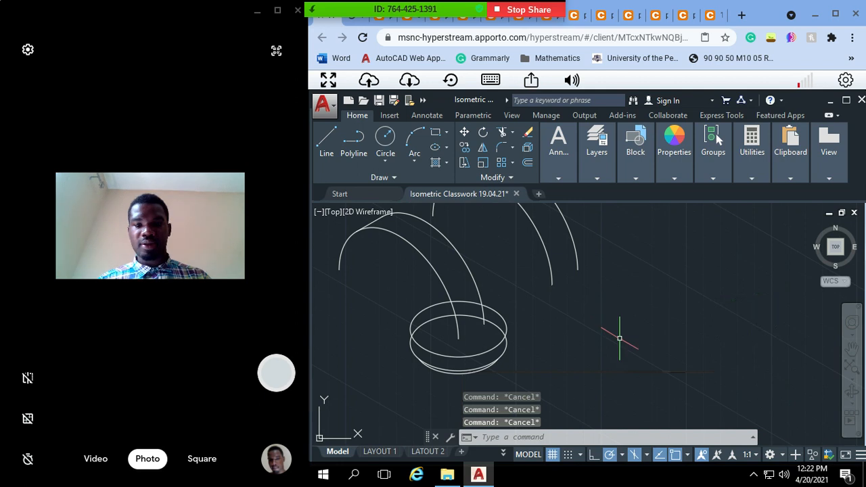
Step: Examine the Object-layer outlines of the fork, the small block and the flat base plate together
scroll(619, 334, down, 2)
click(674, 178)
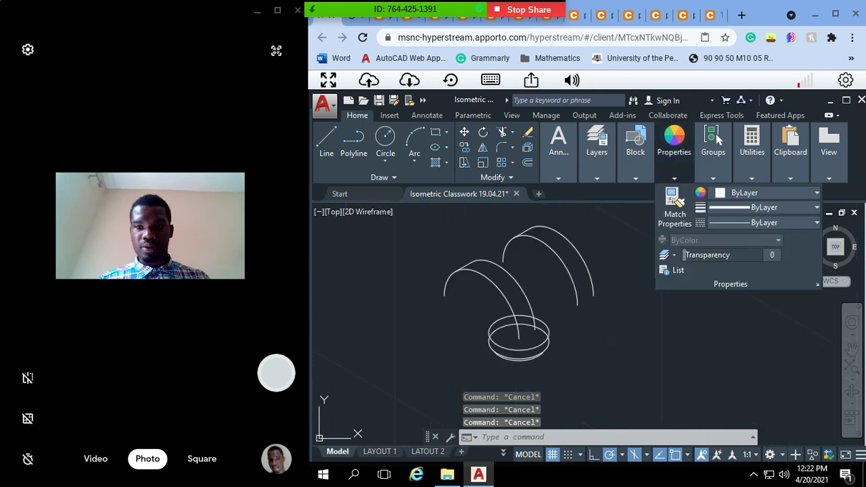
scroll(434, 341, down, 3)
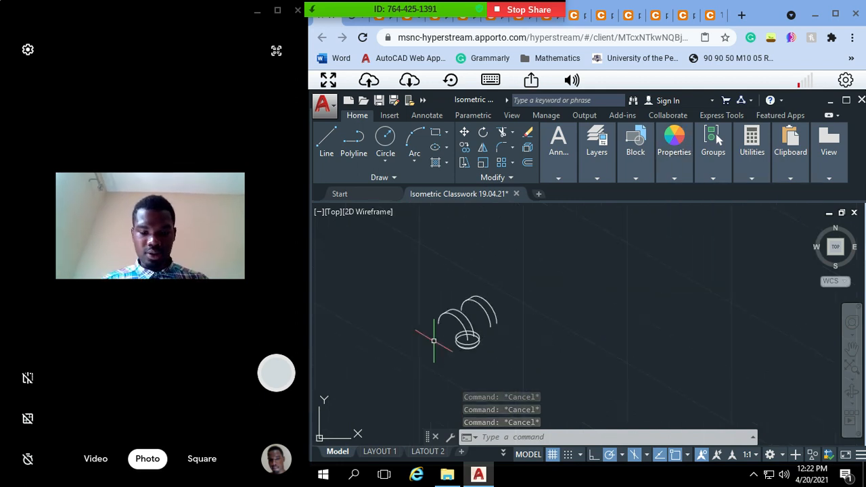
text(pan)
key(Return)
mouse_move(383, 329)
mouse_down()
mouse_move(507, 323)
mouse_move(733, 369)
mouse_move(770, 350)
mouse_move(709, 290)
mouse_up()
key(Escape)
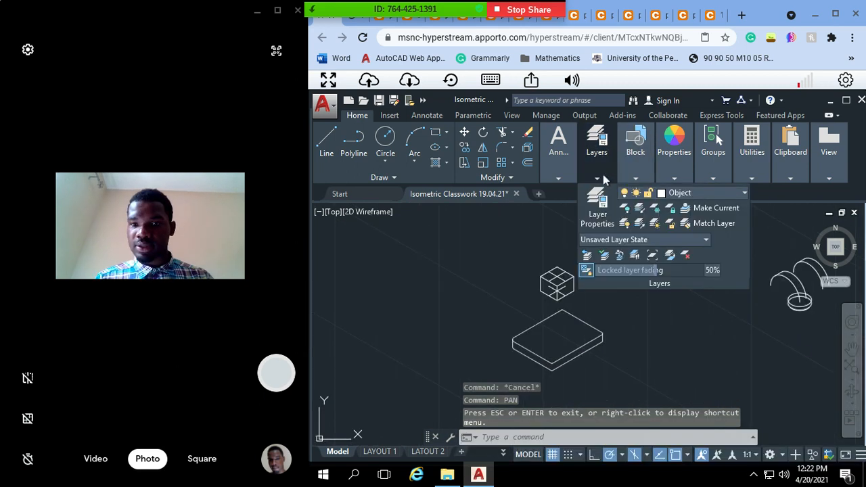
Step: Switch the const layer back on to show the construction lines around all the parts
mouse_move(635, 177)
mouse_move(699, 196)
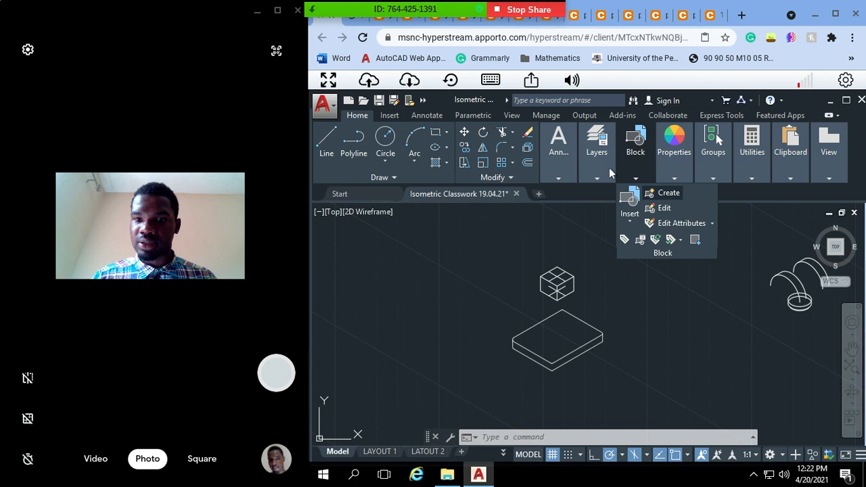
mouse_move(609, 167)
click(680, 196)
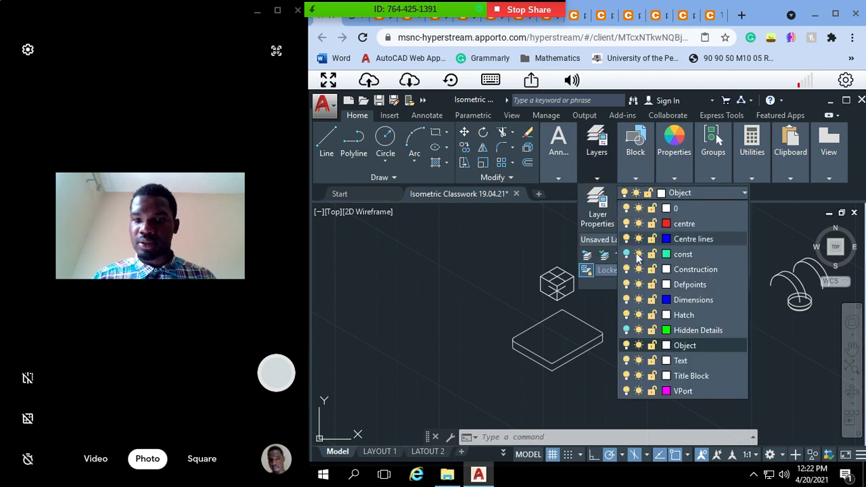
click(626, 254)
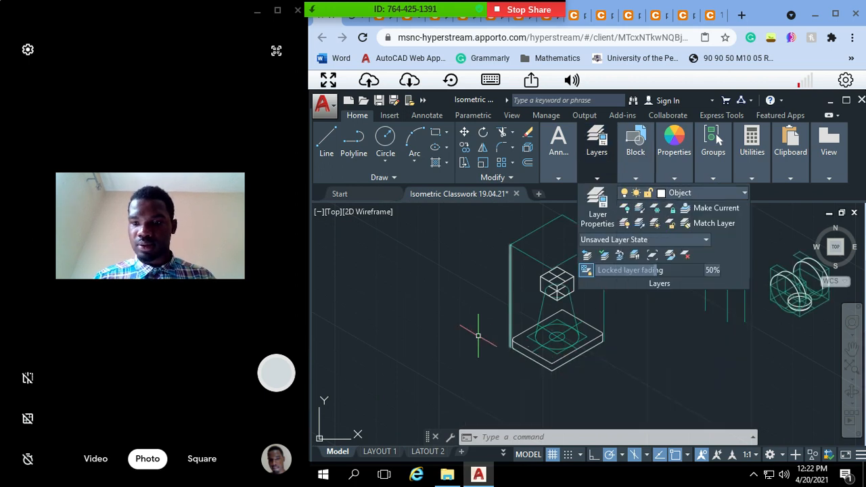
Step: Save the isometric drawing and stop sharing the screen in the meeting
key(ctrl+s)
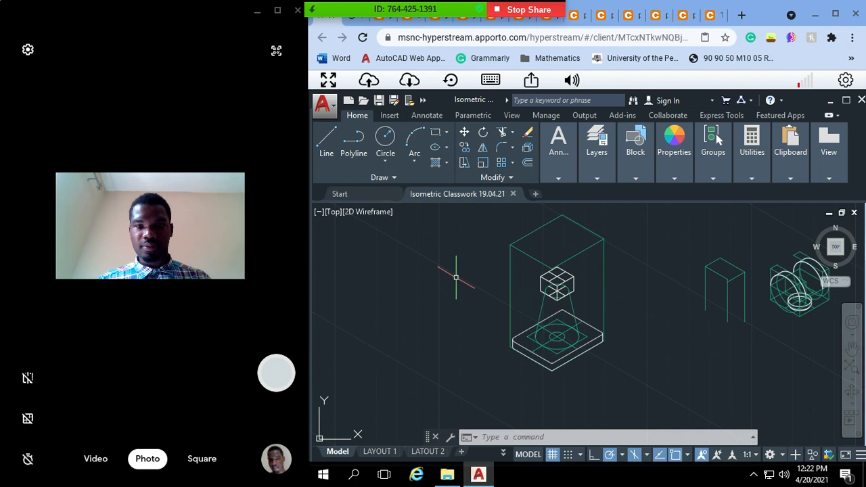
click(523, 12)
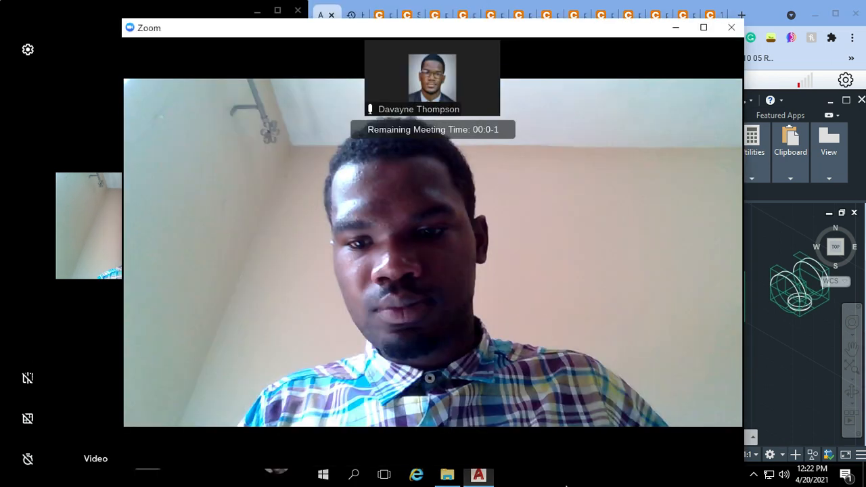